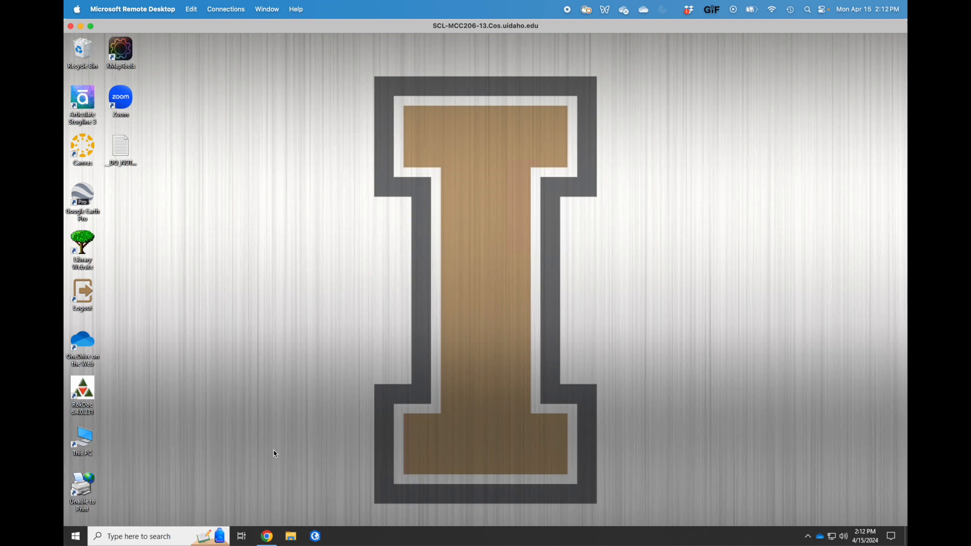
Search the web for nhgis from Chrome's address bar.
{"action": "left_click", "coordinate": [267, 536]}
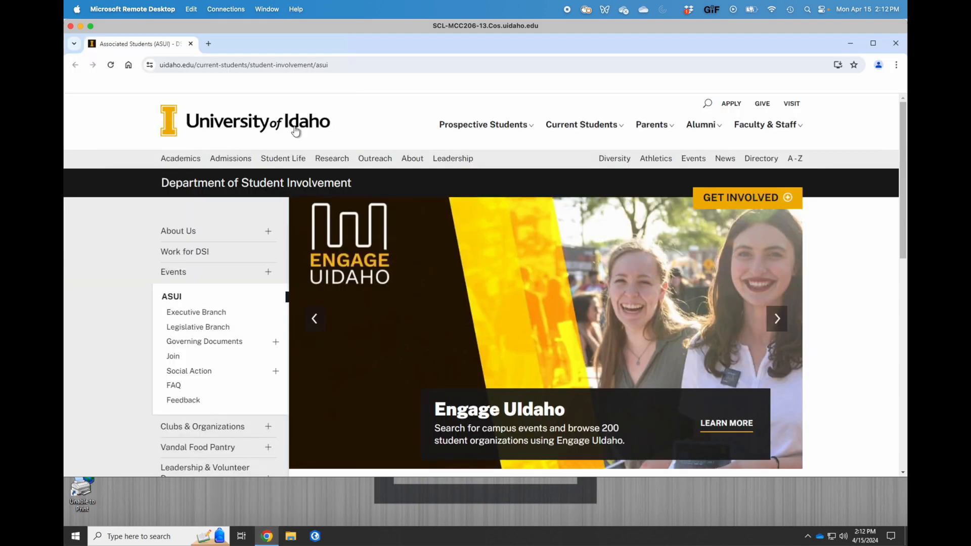
{"action": "left_click", "coordinate": [257, 69]}
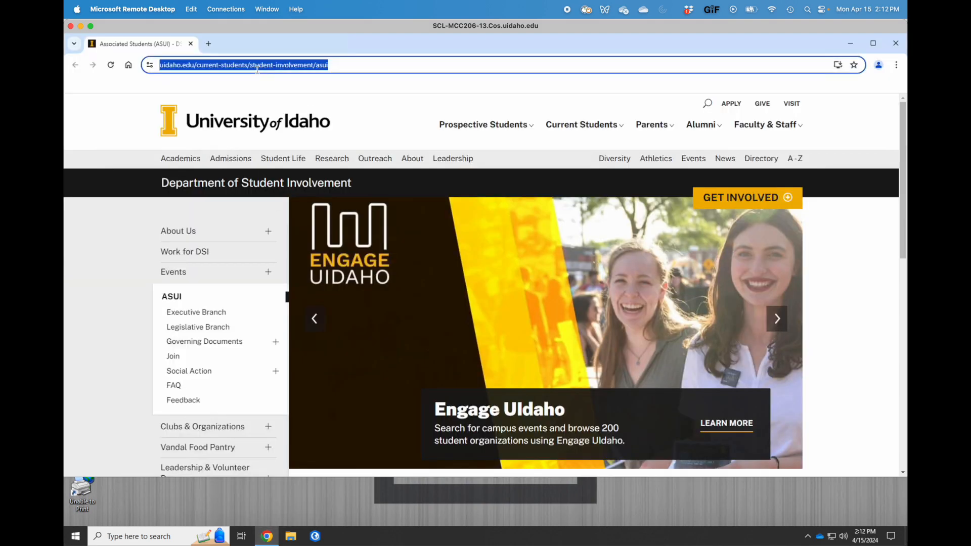
{"action": "type", "text": "nhgis"}
{"action": "key", "text": "Return"}
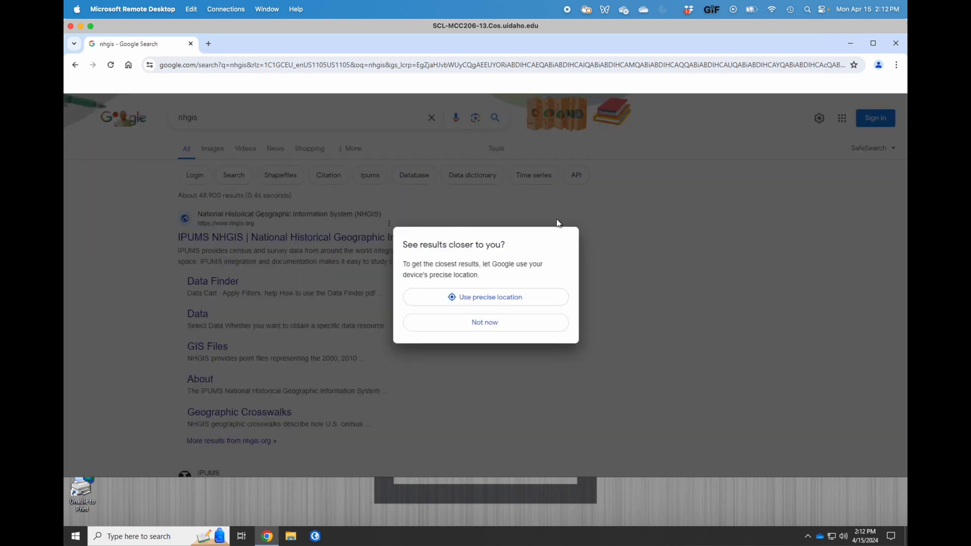
Dismiss the location request and go from the IPUMS NHGIS result to its sign-in page.
{"action": "left_click", "coordinate": [471, 326]}
{"action": "left_click", "coordinate": [281, 244]}
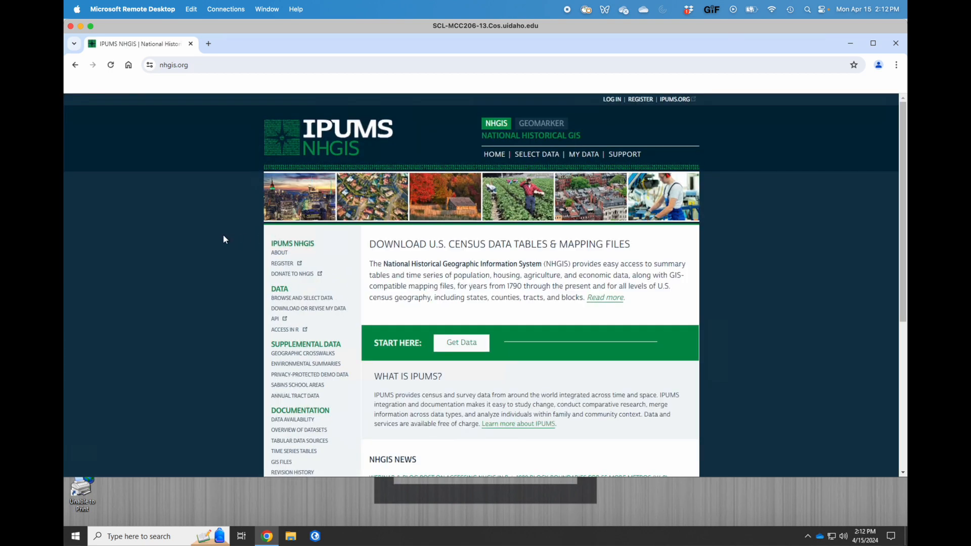
{"action": "left_click", "coordinate": [611, 98]}
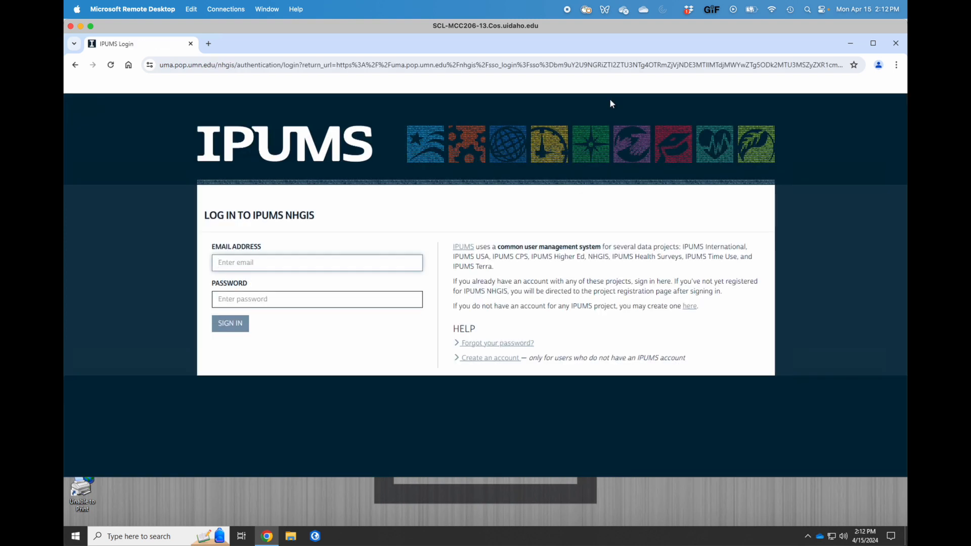
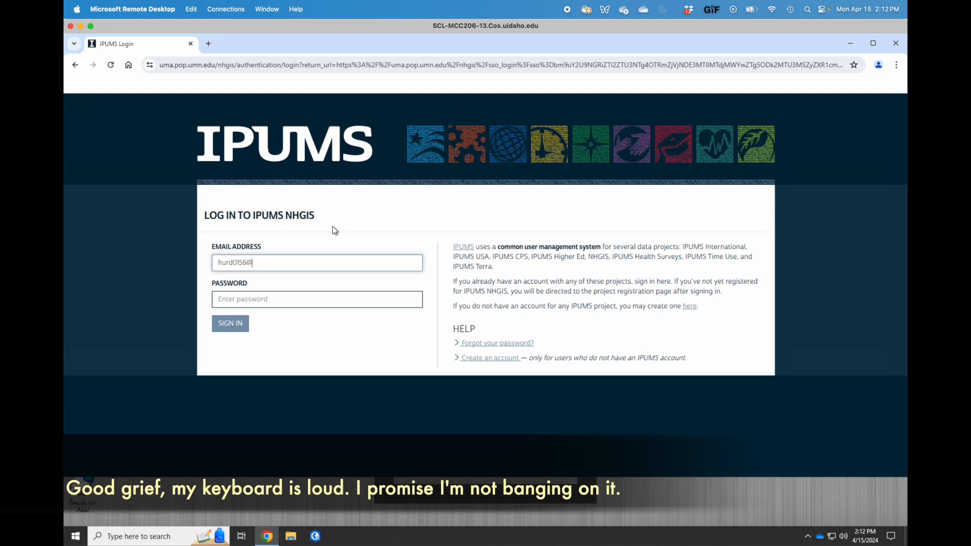
Sign in with the account e-mail and password, decline saving the password, and open Get Data.
{"action": "key", "text": "Tab"}
{"action": "type", "text": "***"}
{"action": "key", "text": "BackSpace"}
{"action": "key", "text": "BackSpace"}
{"action": "key", "text": "BackSpace"}
{"action": "type", "text": "********"}
{"action": "key", "text": "Return"}
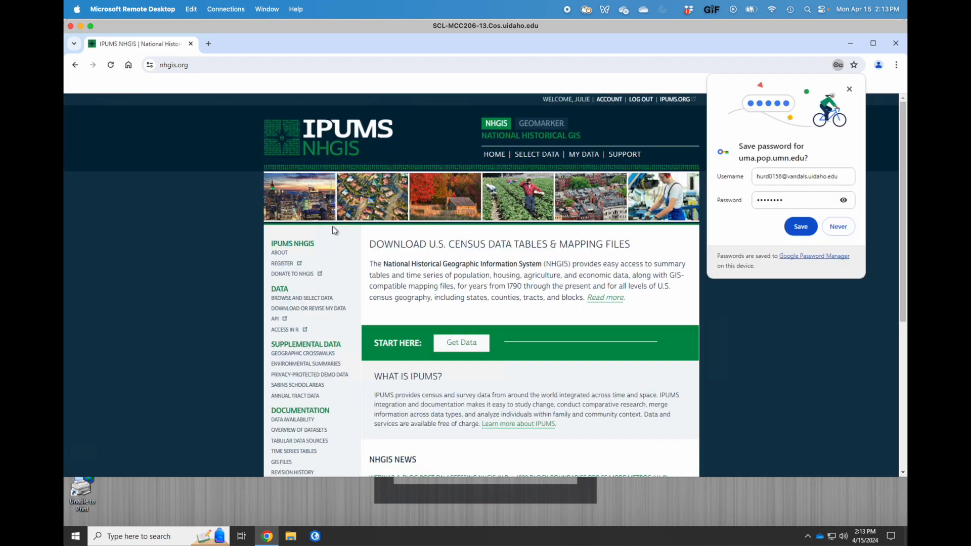
{"action": "left_click", "coordinate": [838, 227]}
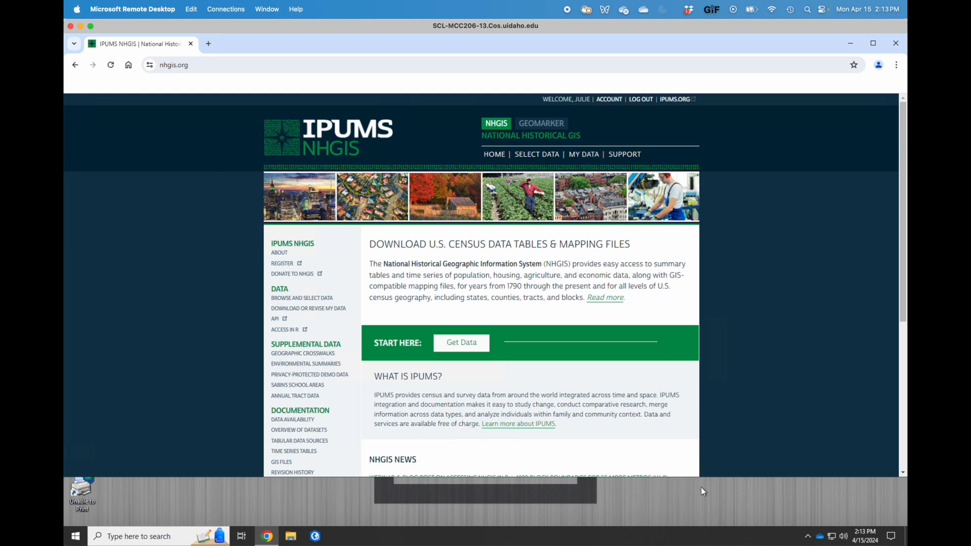
{"action": "left_click", "coordinate": [471, 344]}
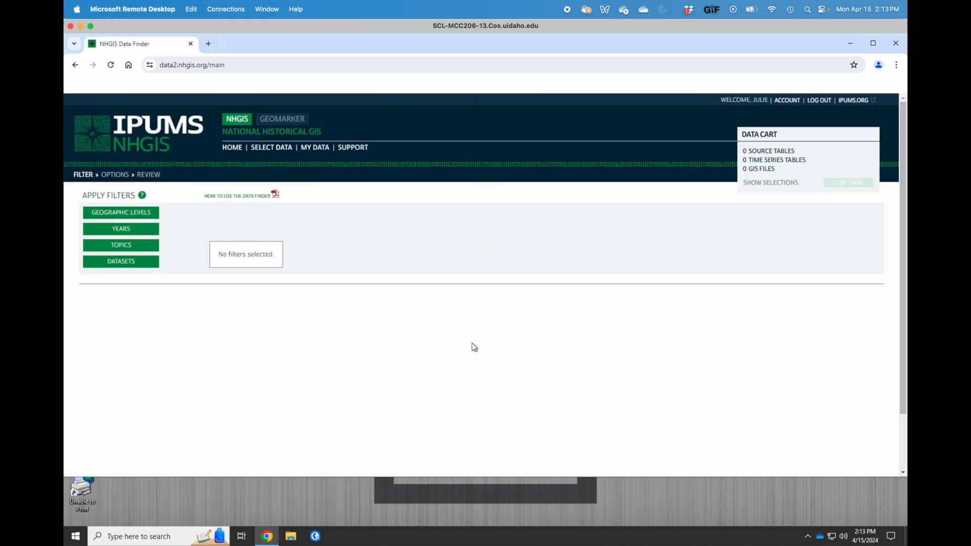
Apply County as the geographic level filter.
{"action": "left_click", "coordinate": [126, 214]}
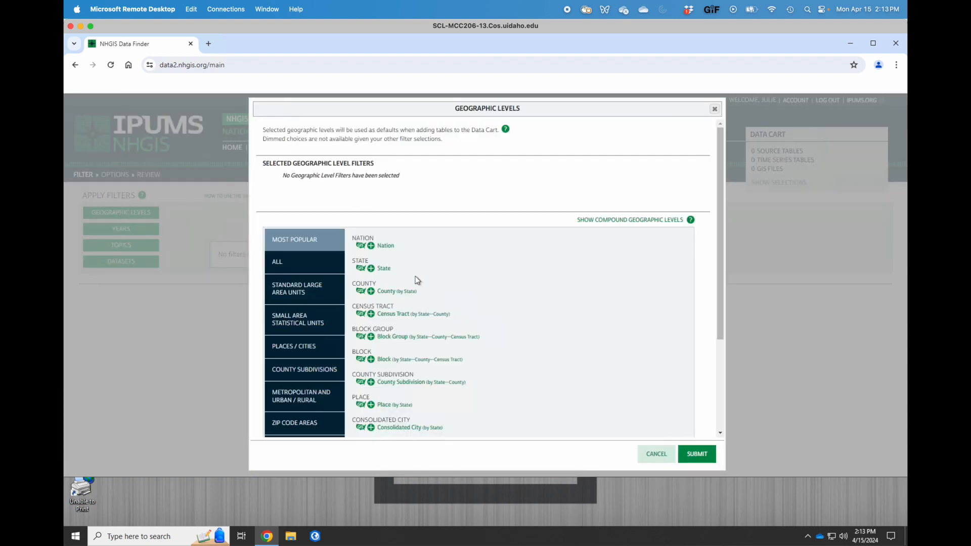
{"action": "left_click", "coordinate": [371, 291]}
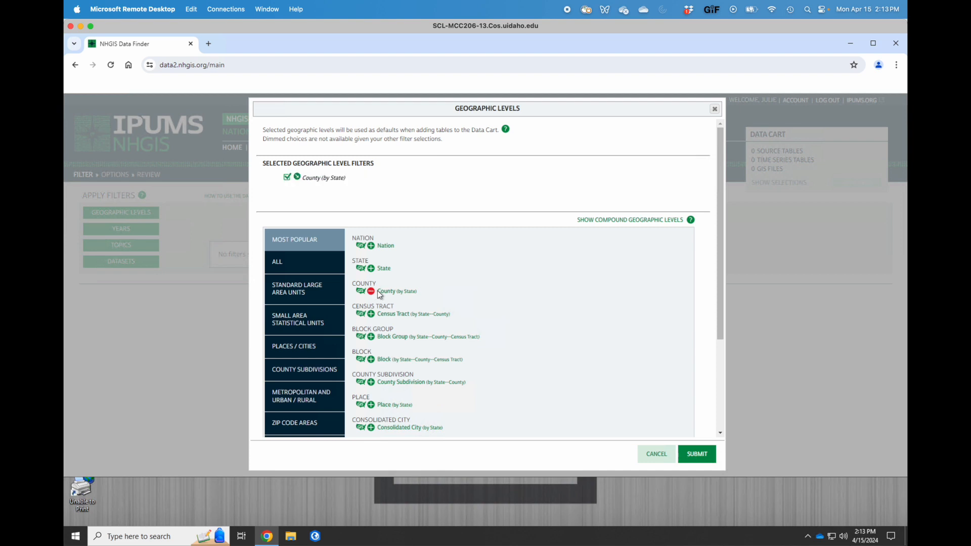
{"action": "left_click", "coordinate": [697, 455]}
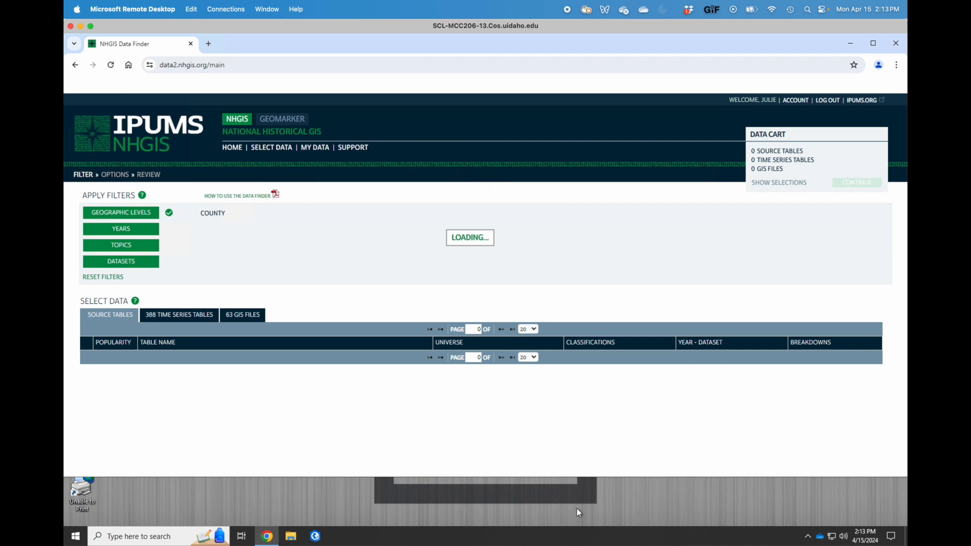
Filter the years to the 2018-2022 five-year range.
{"action": "left_click_drag", "start_coordinate": [575, 477], "coordinate": [575, 532]}
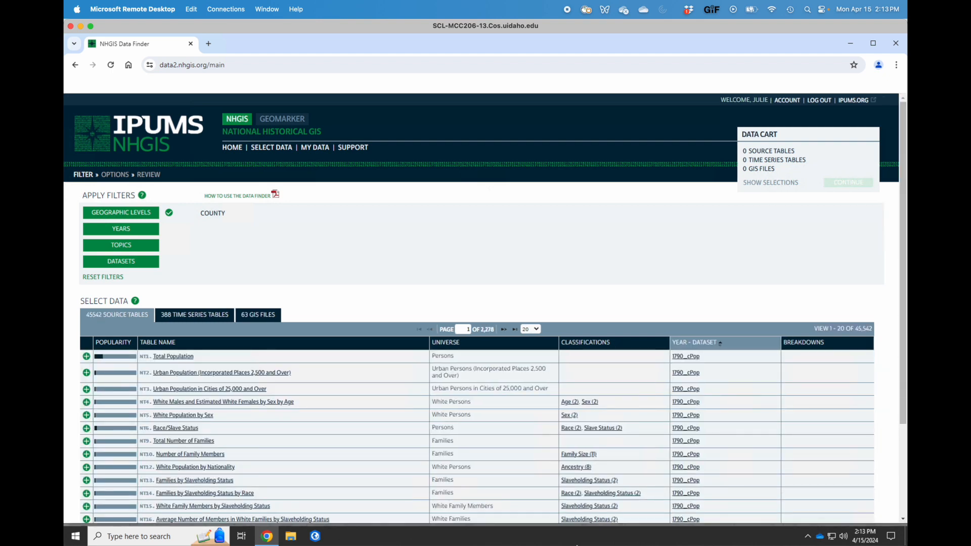
{"action": "left_click", "coordinate": [133, 230]}
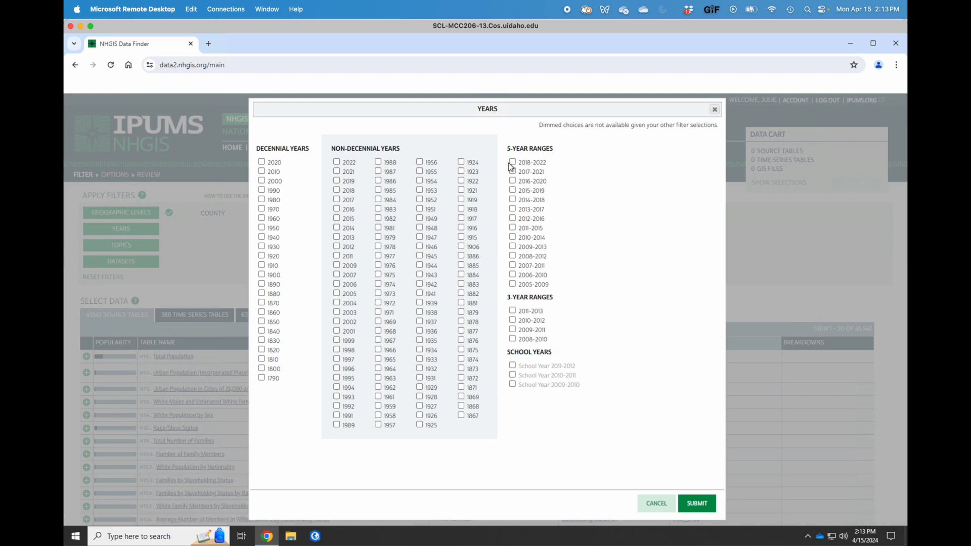
{"action": "left_click", "coordinate": [512, 162]}
{"action": "left_click", "coordinate": [689, 504]}
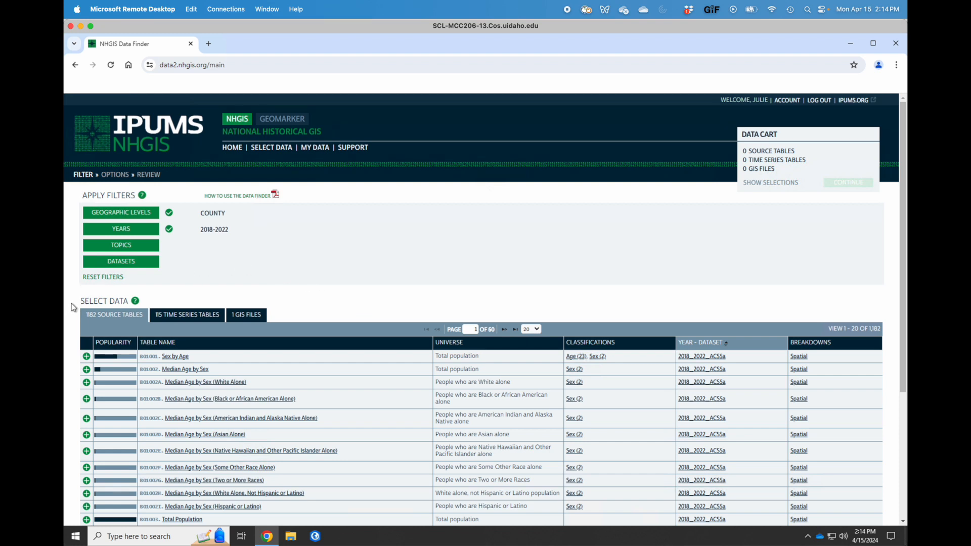
Sort source tables by popularity and add Median Household Income to the cart.
{"action": "left_click", "coordinate": [106, 344]}
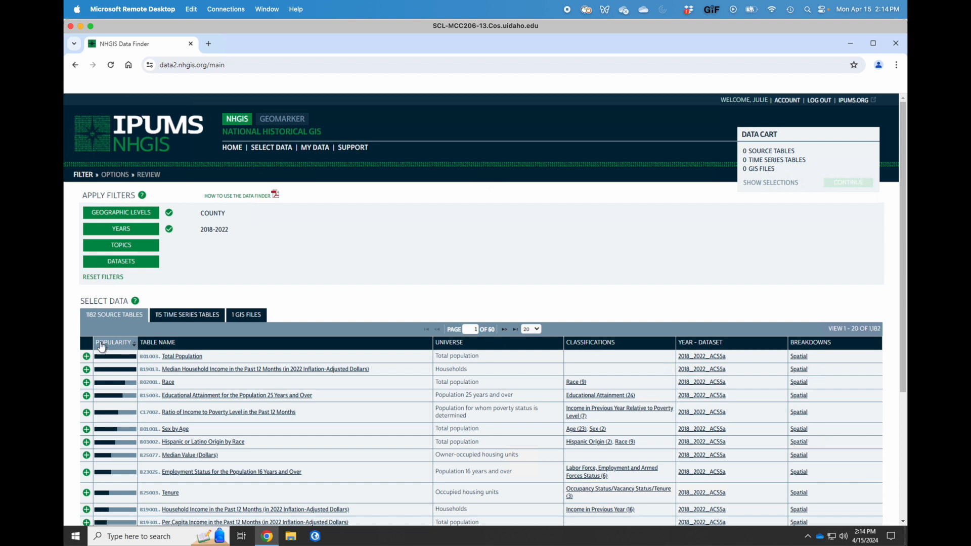
{"action": "scroll", "coordinate": [71, 336], "scroll_direction": "down", "scroll_amount": 1}
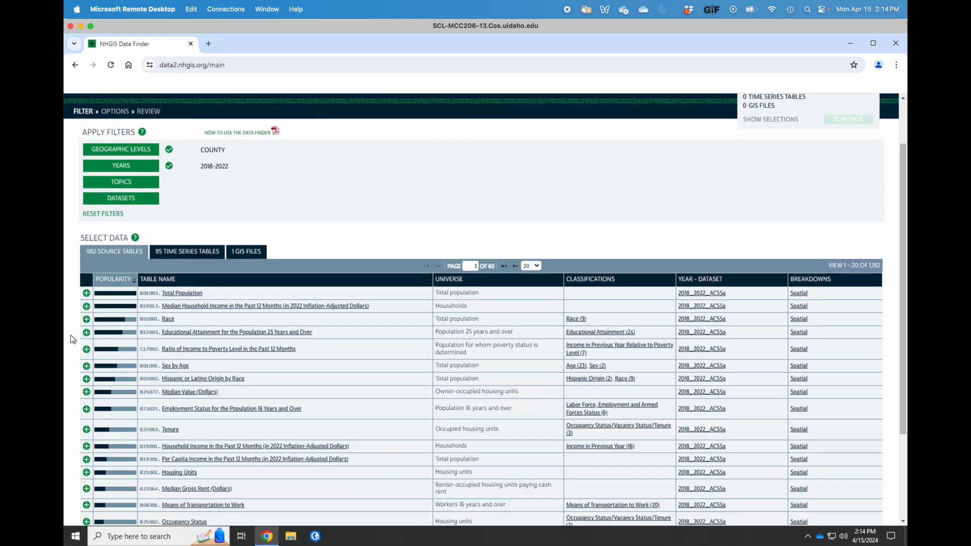
{"action": "scroll", "coordinate": [71, 335], "scroll_direction": "down", "scroll_amount": 1}
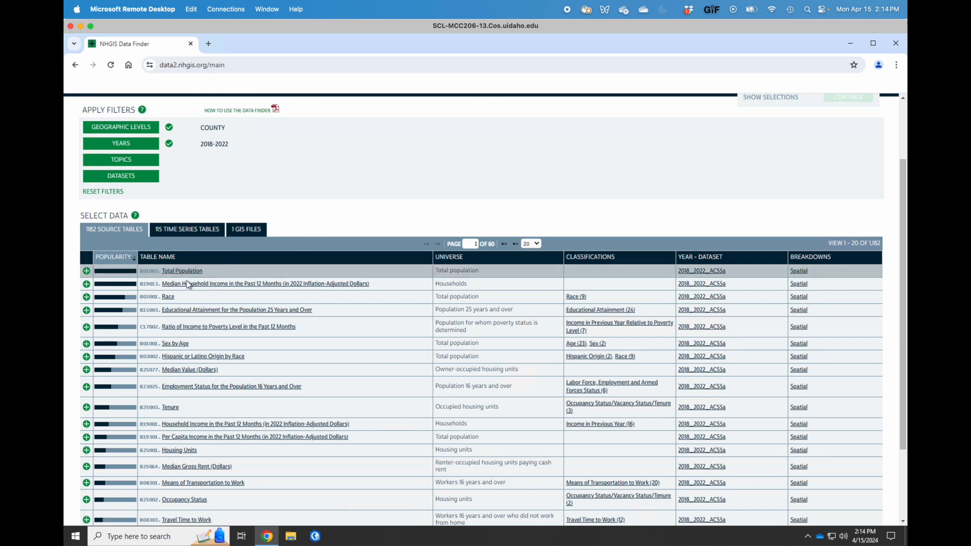
{"action": "left_click", "coordinate": [86, 284]}
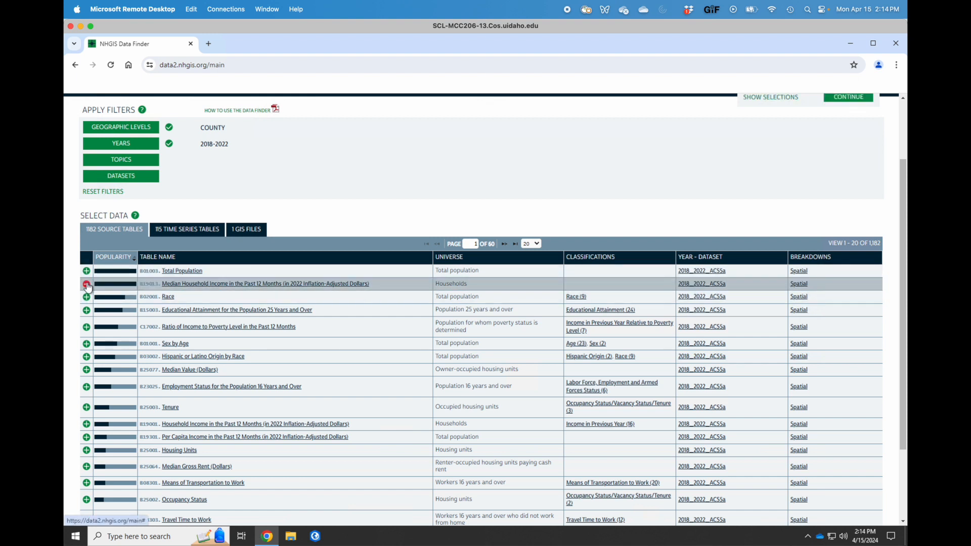
{"action": "left_click", "coordinate": [251, 285]}
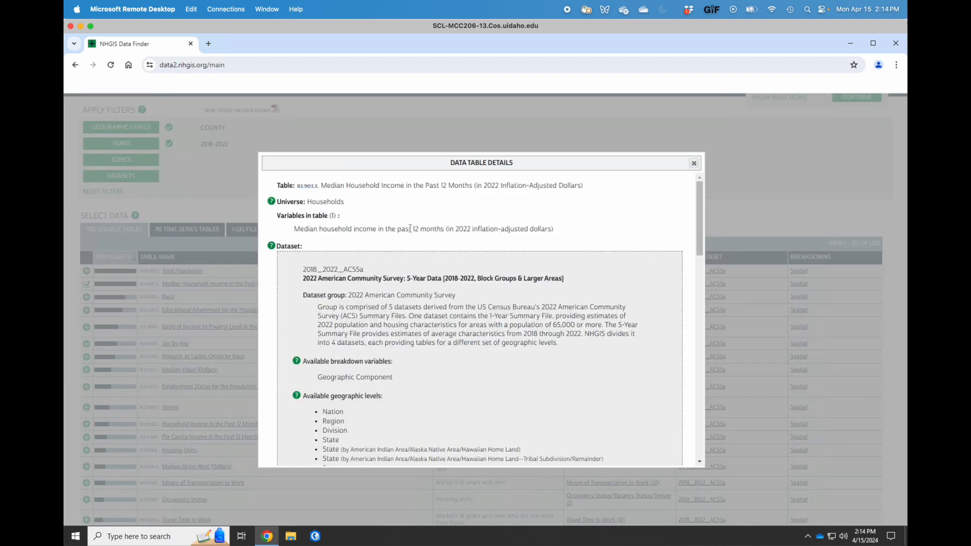
{"action": "left_click", "coordinate": [694, 163]}
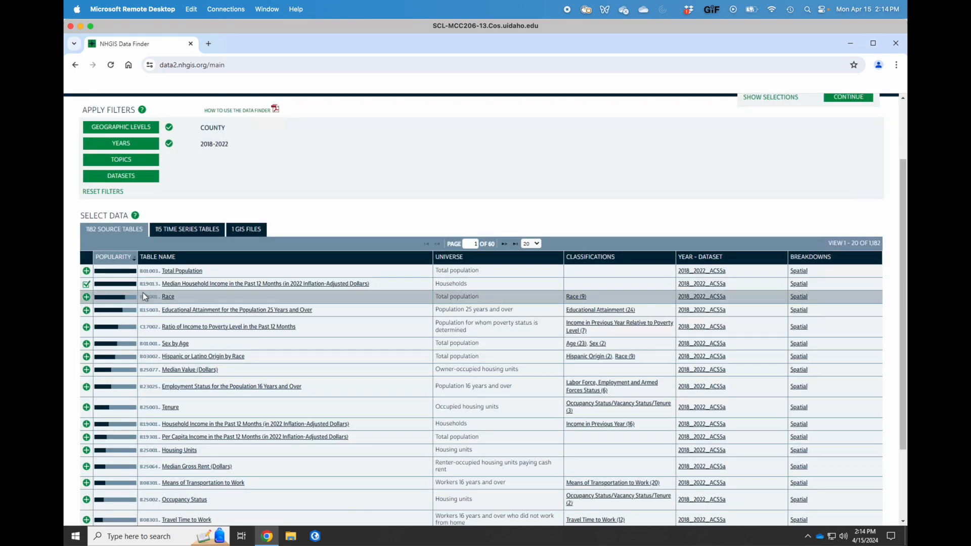
Add the Race and Sex by Age tables to the cart after reviewing their variables.
{"action": "left_click", "coordinate": [86, 297]}
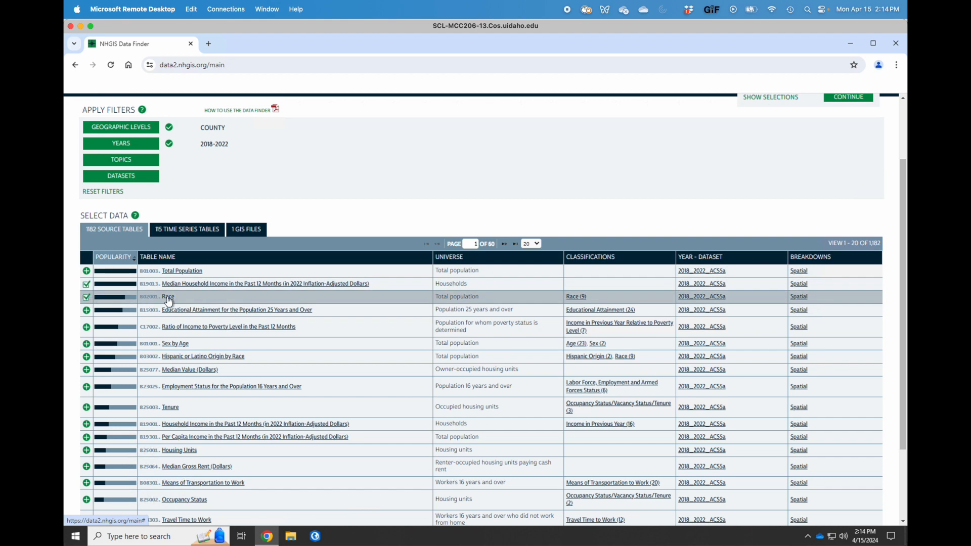
{"action": "left_click", "coordinate": [168, 297]}
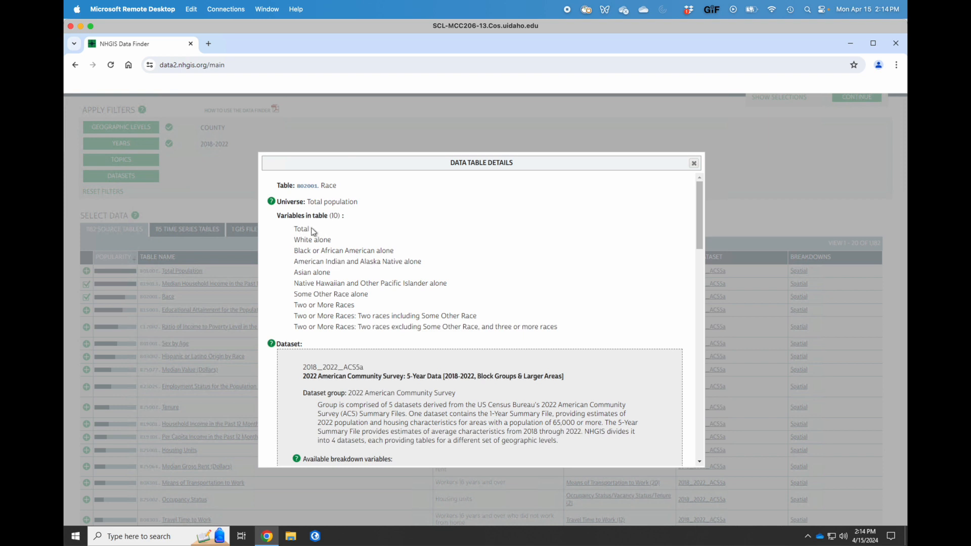
{"action": "left_click", "coordinate": [694, 164]}
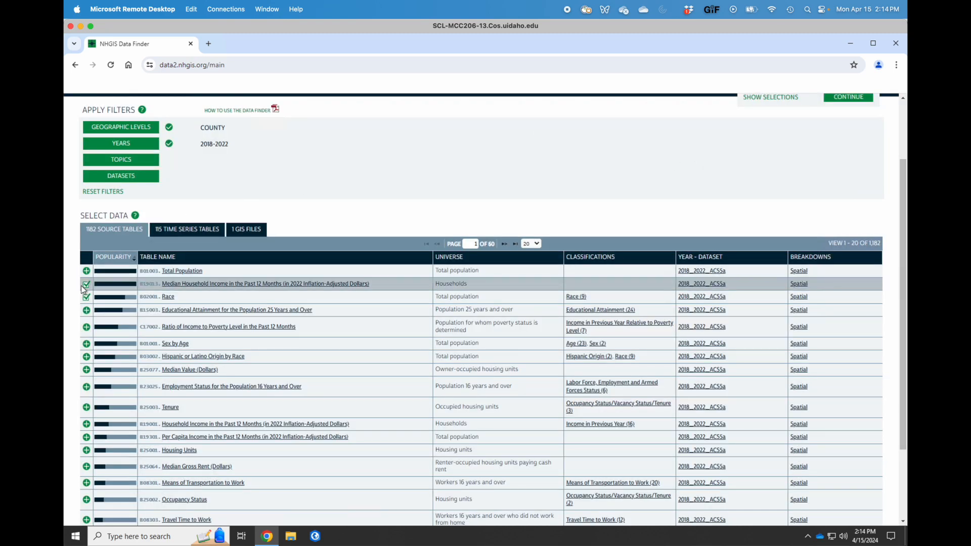
{"action": "left_click", "coordinate": [86, 344]}
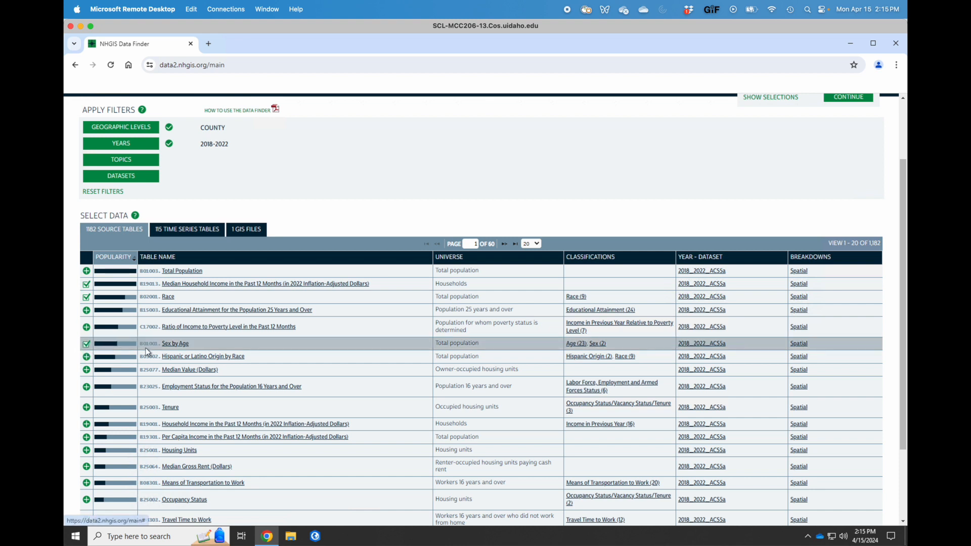
{"action": "left_click", "coordinate": [175, 344]}
{"action": "scroll", "coordinate": [414, 267], "scroll_direction": "down", "scroll_amount": 5}
{"action": "scroll", "coordinate": [415, 266], "scroll_direction": "down", "scroll_amount": 5}
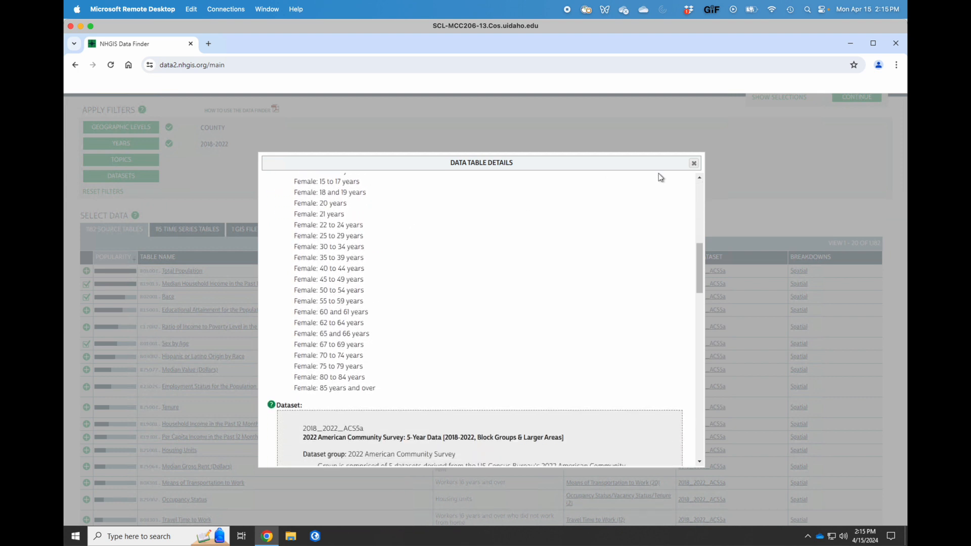
{"action": "left_click", "coordinate": [694, 163]}
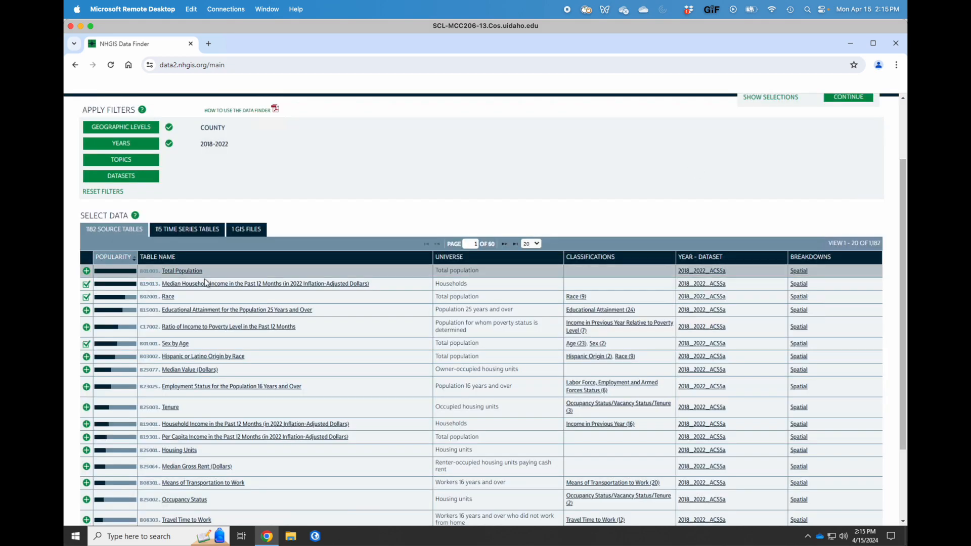
Add the Employment Status and Occupancy Status tables, after checking Housing Units details.
{"action": "scroll", "coordinate": [71, 302], "scroll_direction": "up", "scroll_amount": 1}
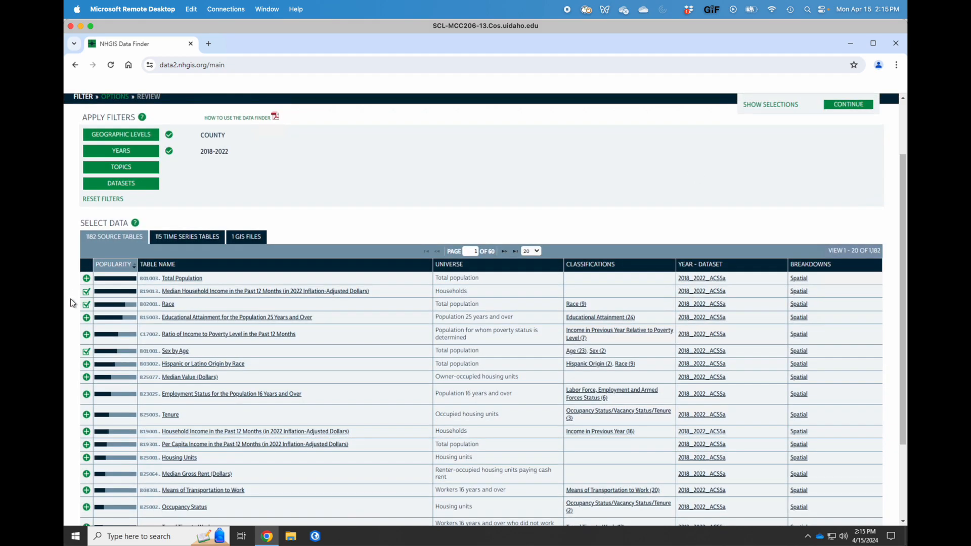
{"action": "scroll", "coordinate": [71, 303], "scroll_direction": "down", "scroll_amount": 1}
{"action": "scroll", "coordinate": [71, 302], "scroll_direction": "down", "scroll_amount": 1}
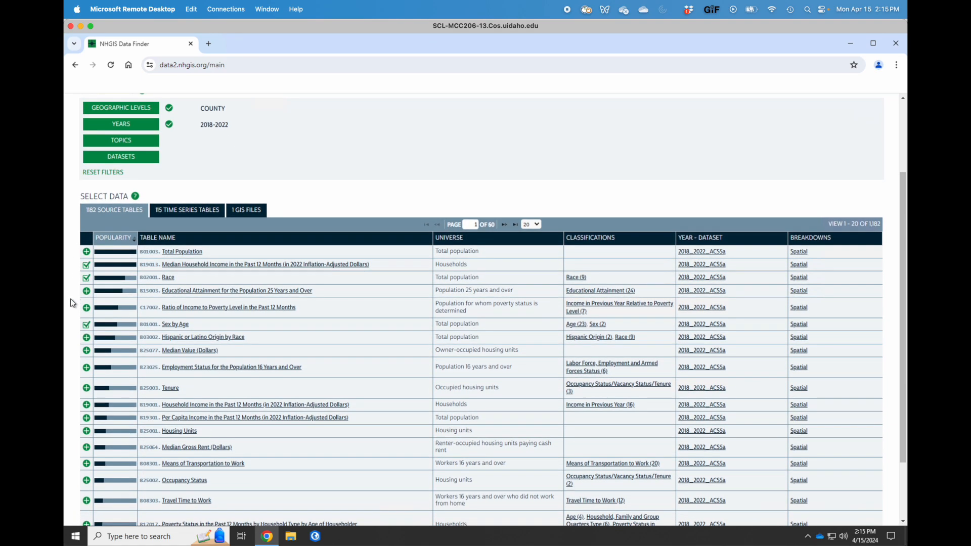
{"action": "scroll", "coordinate": [70, 304], "scroll_direction": "down", "scroll_amount": 1}
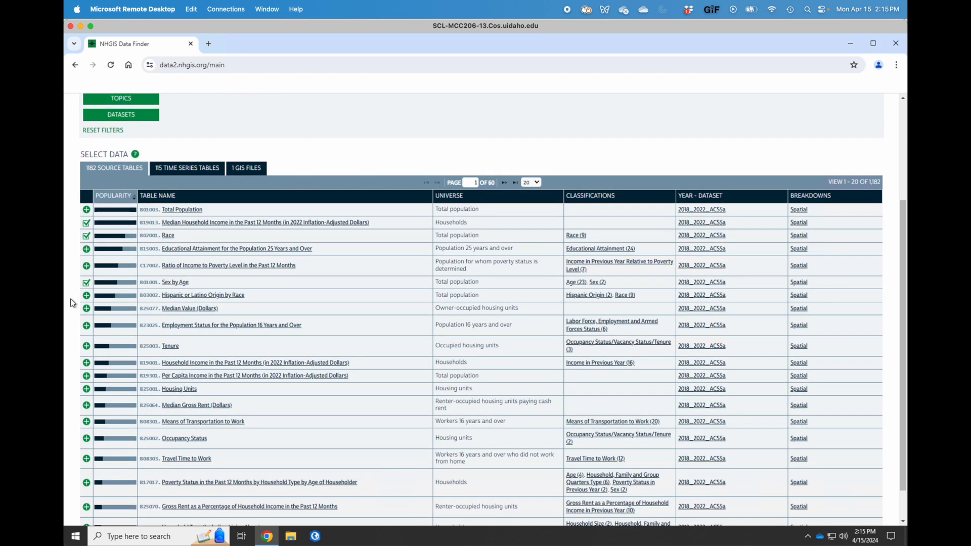
{"action": "left_click", "coordinate": [87, 326]}
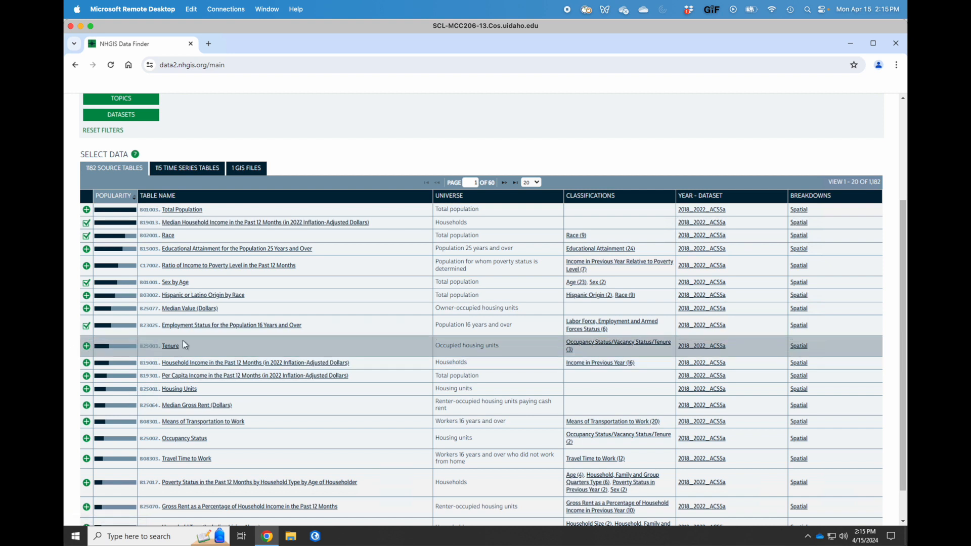
{"action": "left_click", "coordinate": [180, 389]}
{"action": "left_click", "coordinate": [694, 163]}
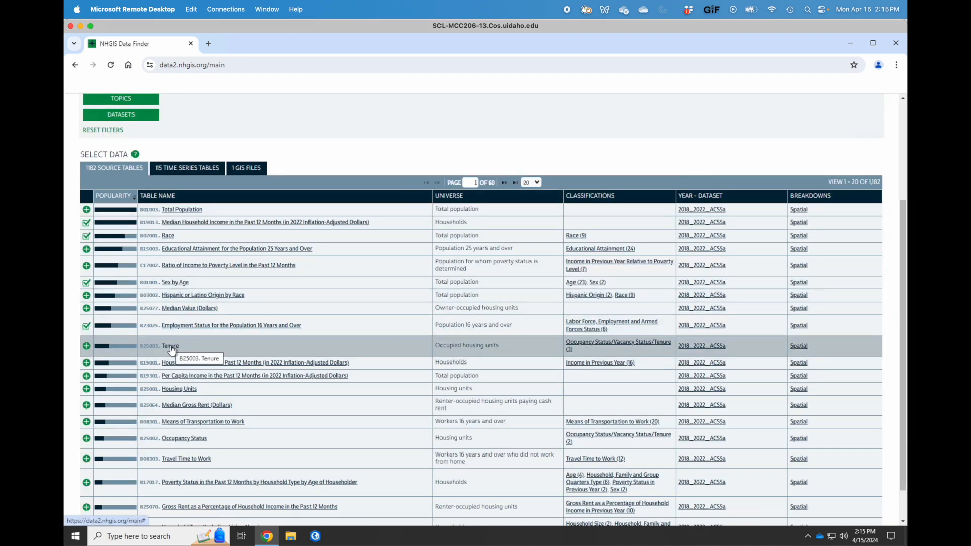
{"action": "left_click", "coordinate": [183, 439]}
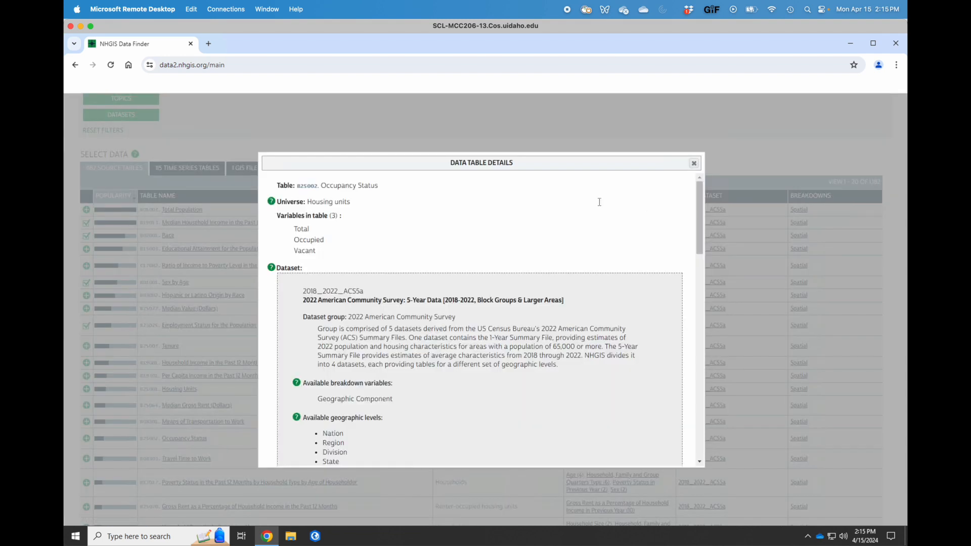
{"action": "left_click", "coordinate": [694, 163]}
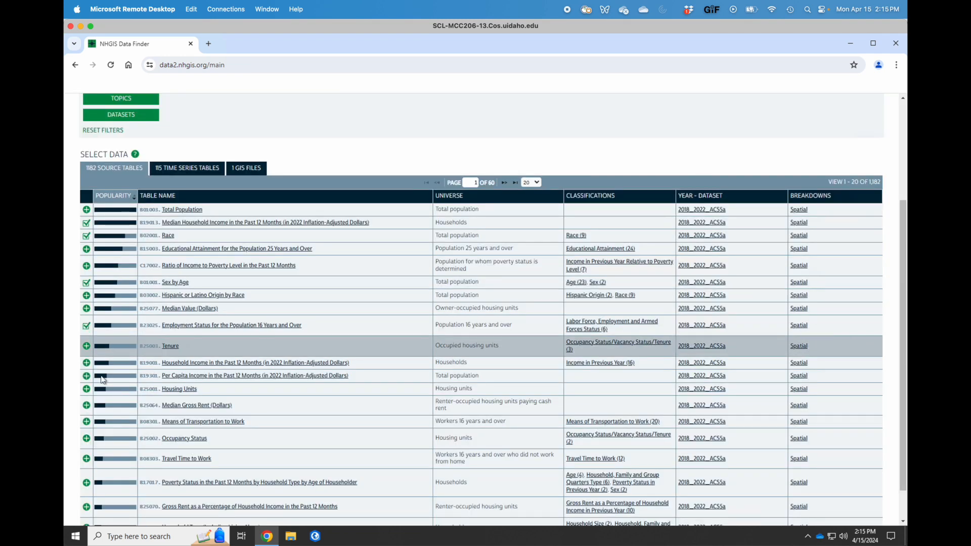
{"action": "left_click", "coordinate": [87, 439]}
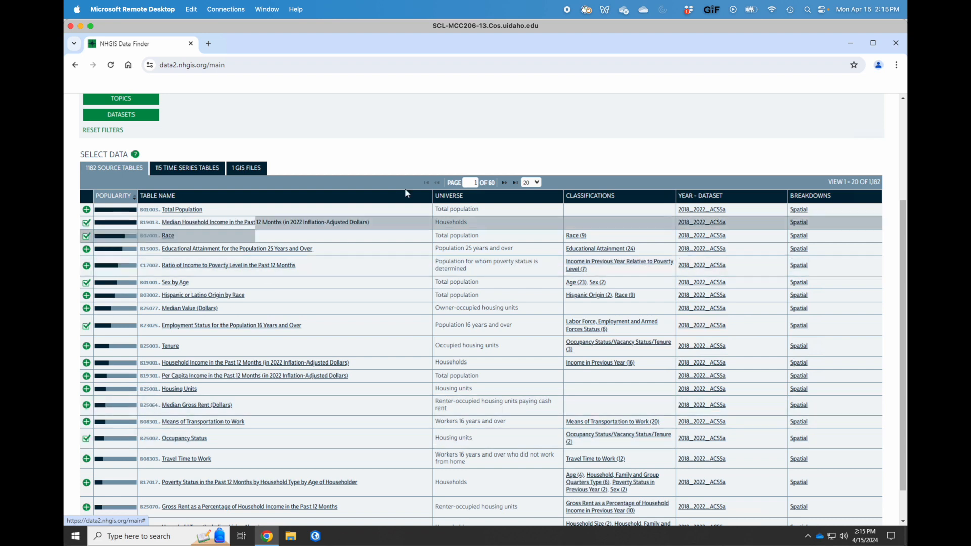
{"action": "scroll", "coordinate": [408, 191], "scroll_direction": "up", "scroll_amount": 5}
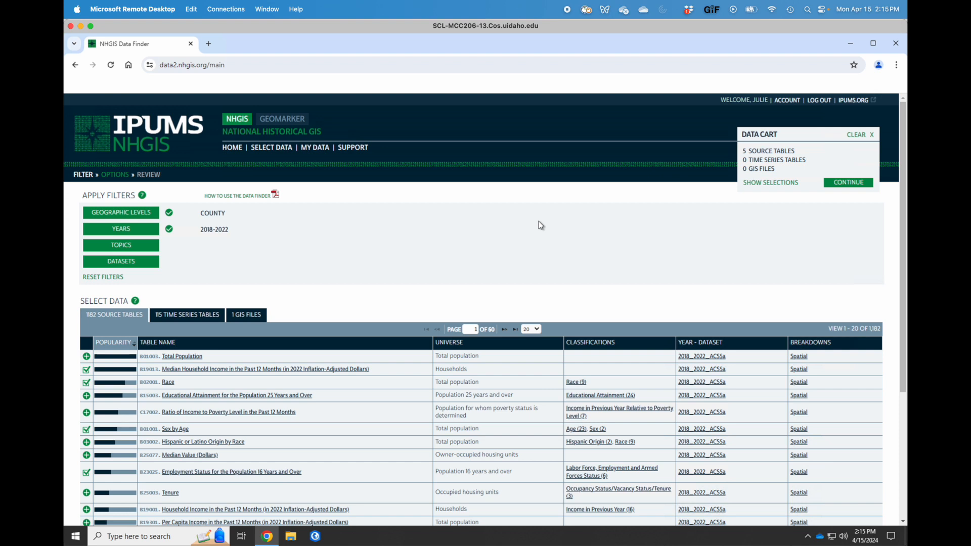
Add the 2022 County GIS file and continue through data options to review.
{"action": "left_click", "coordinate": [246, 317]}
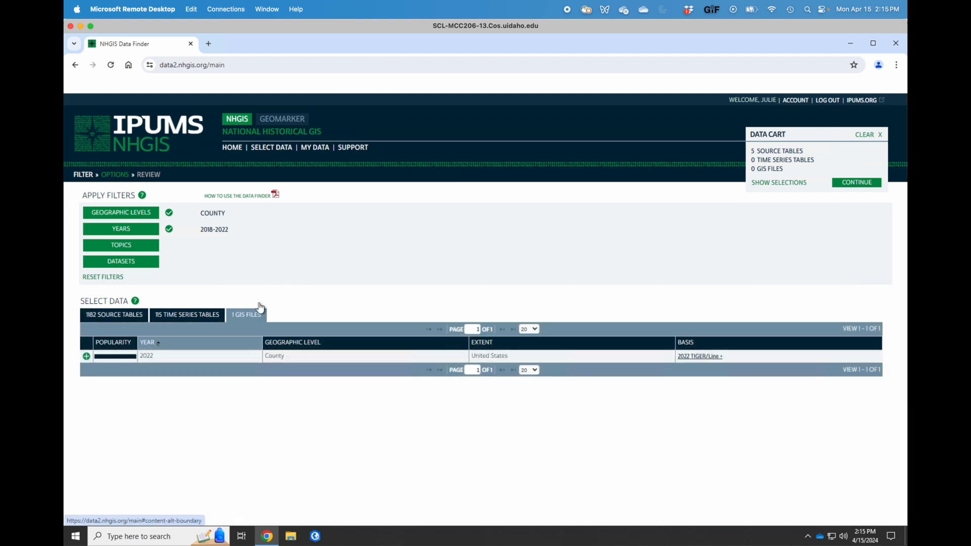
{"action": "left_click", "coordinate": [87, 357]}
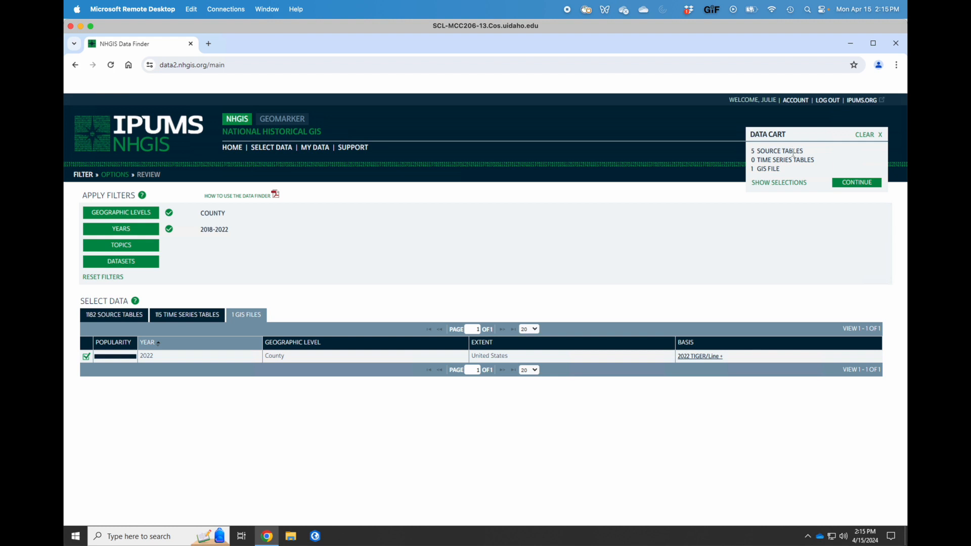
{"action": "left_click", "coordinate": [853, 183]}
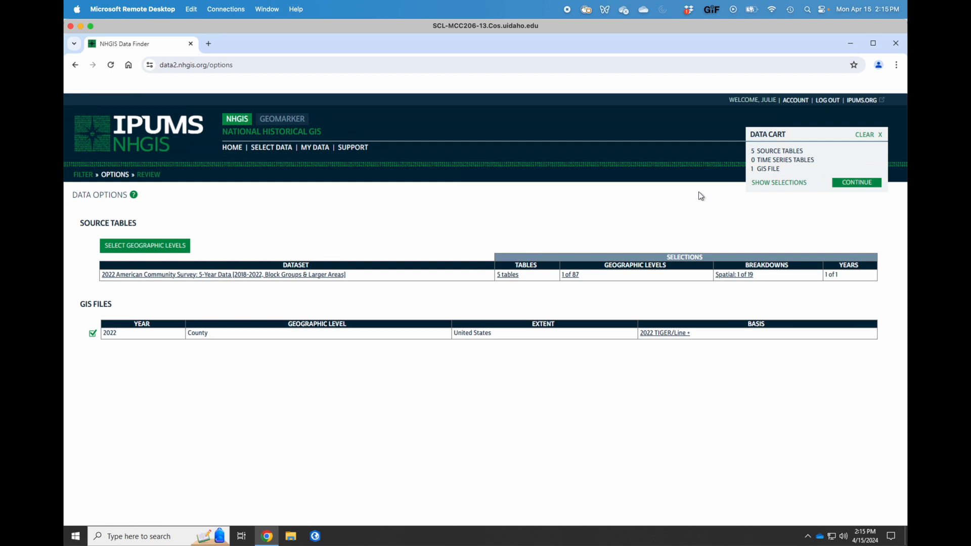
{"action": "left_click", "coordinate": [849, 185]}
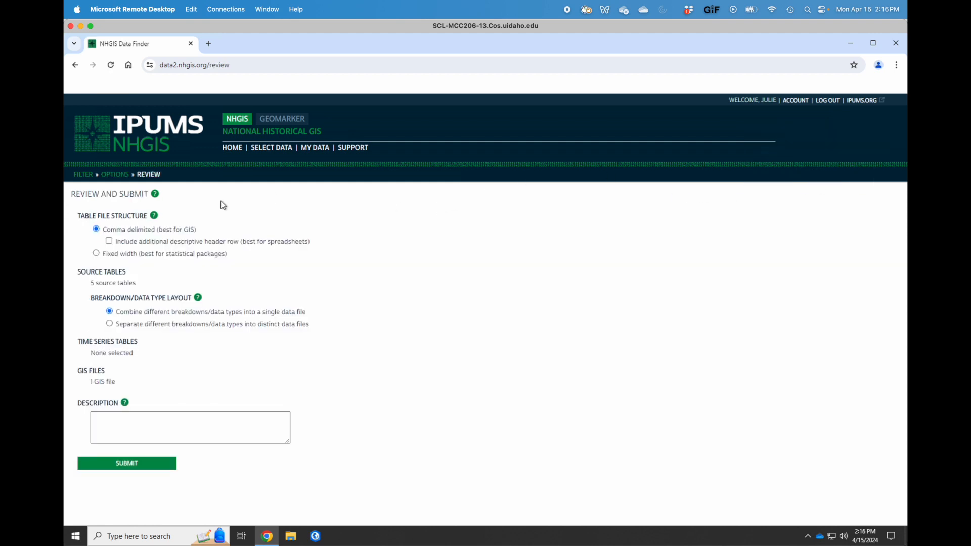
Include the additional descriptive header row and submit extract 51.
{"action": "left_click", "coordinate": [109, 241]}
{"action": "left_click", "coordinate": [130, 418]}
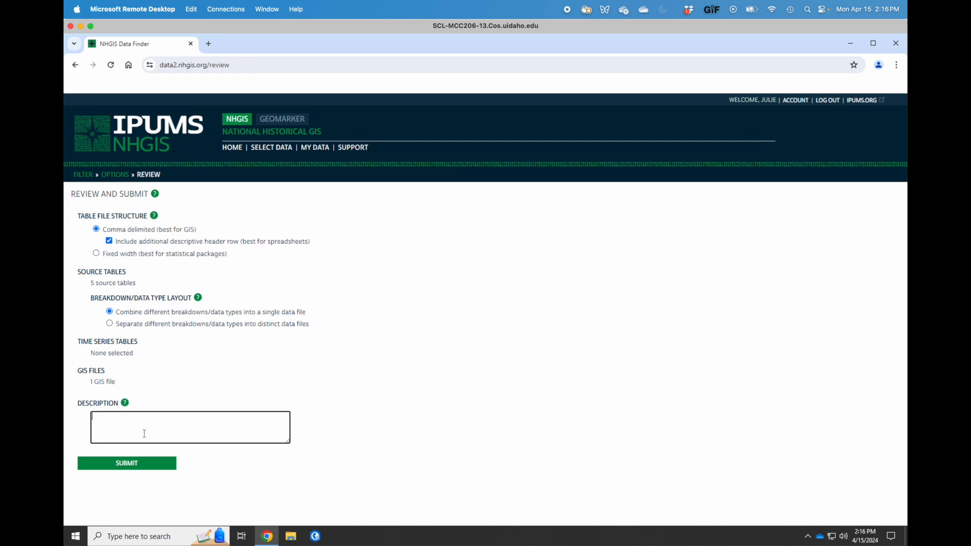
{"action": "left_click", "coordinate": [131, 463]}
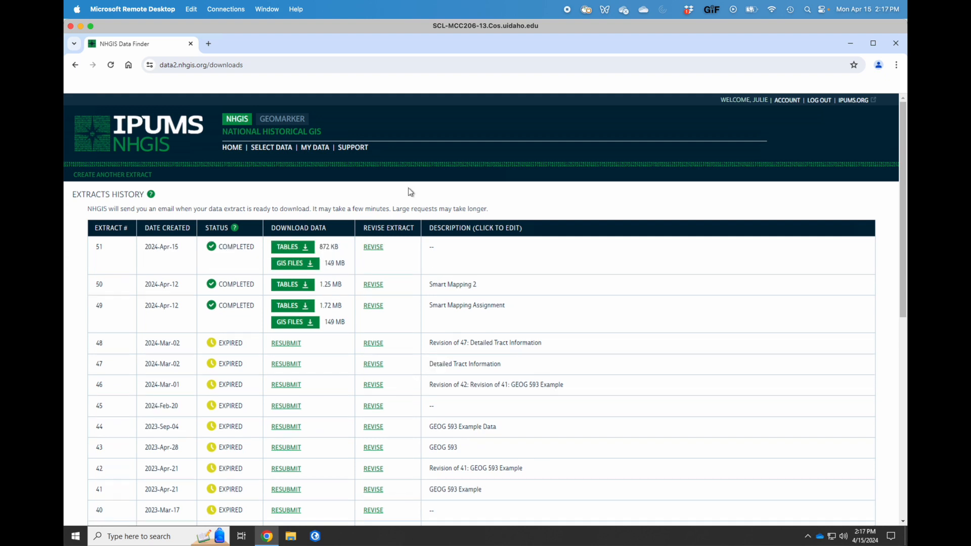
Download extract 51's tables and GIS files, check the downloads list, and minimize Chrome.
{"action": "left_click", "coordinate": [302, 247]}
{"action": "left_click", "coordinate": [307, 249]}
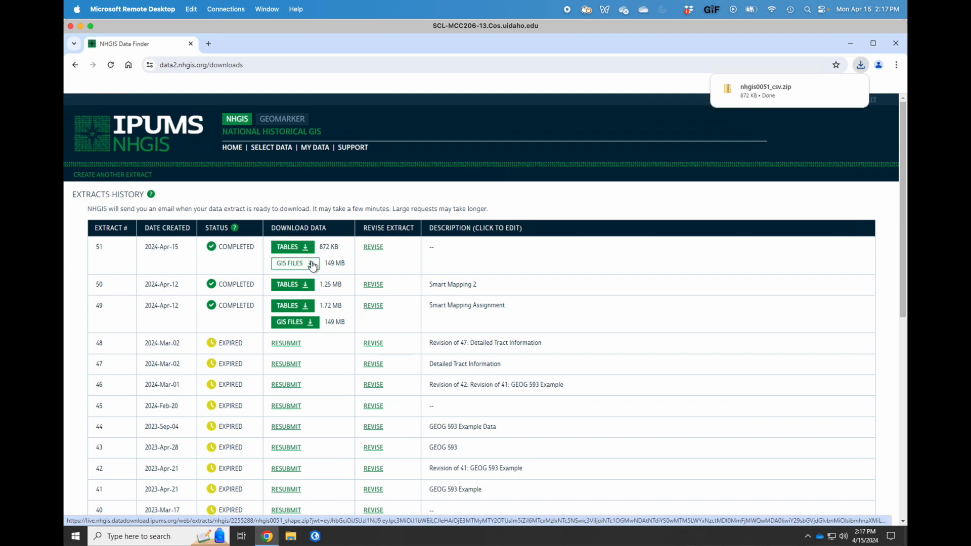
{"action": "left_click", "coordinate": [313, 265]}
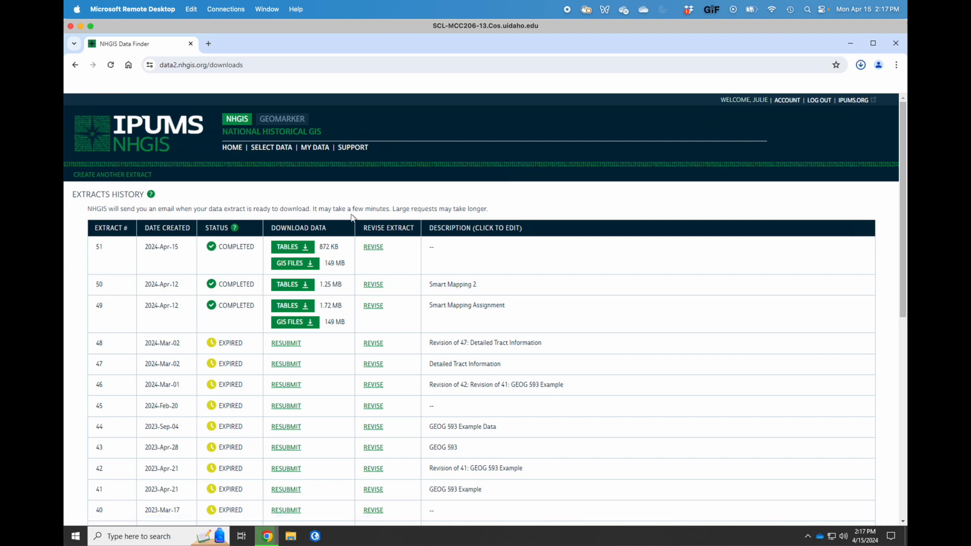
{"action": "left_click", "coordinate": [861, 64]}
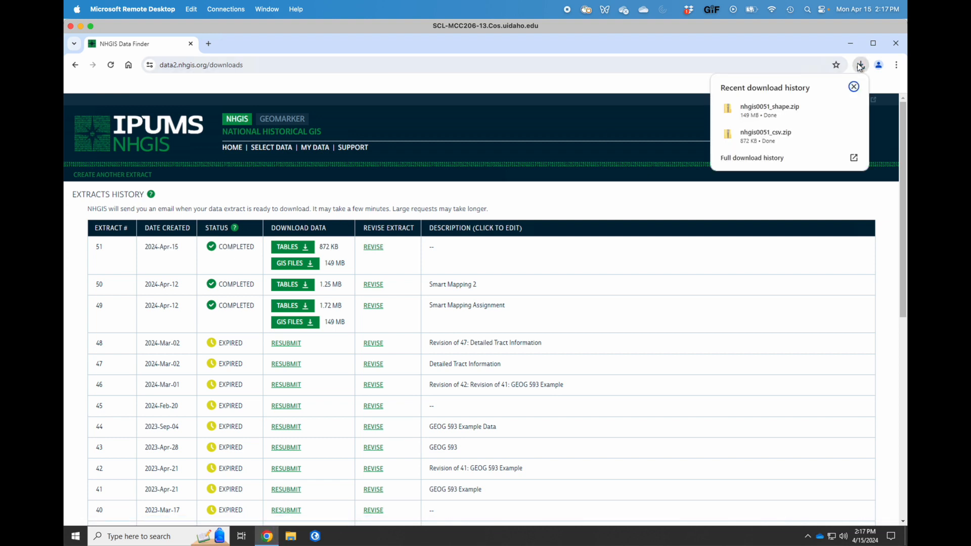
{"action": "left_click", "coordinate": [696, 54]}
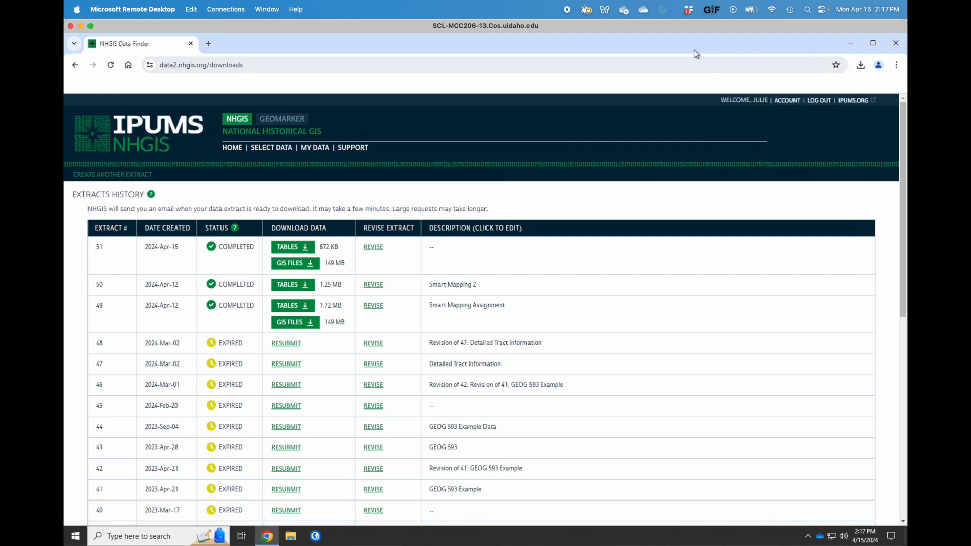
{"action": "left_click", "coordinate": [849, 45]}
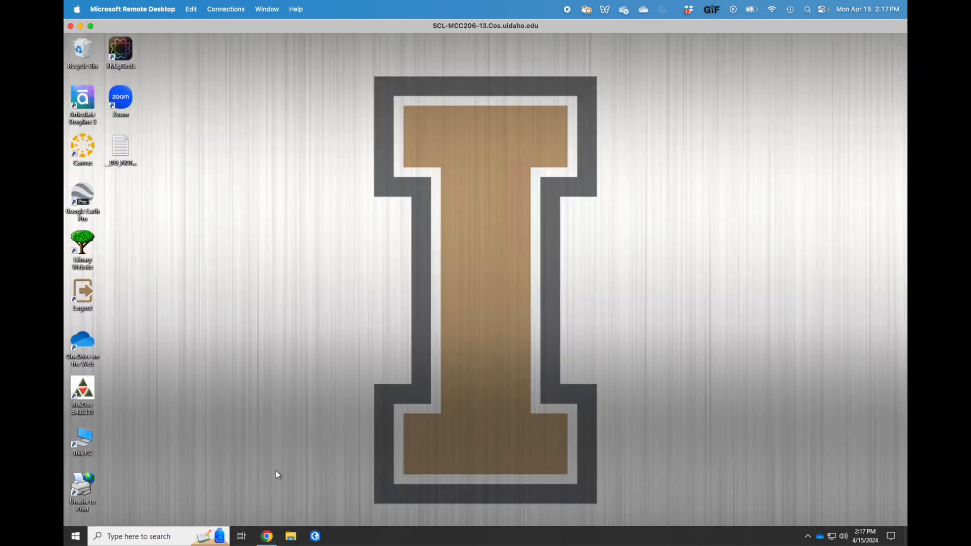
Extract nhgis0051_csv.zip from Downloads to its default folder and open that folder.
{"action": "left_click", "coordinate": [291, 536]}
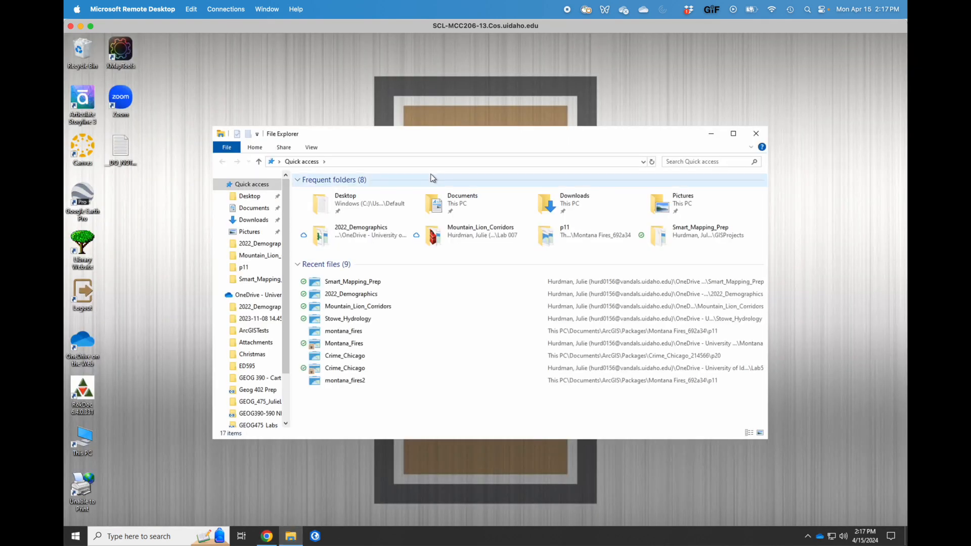
{"action": "double_click", "coordinate": [582, 198]}
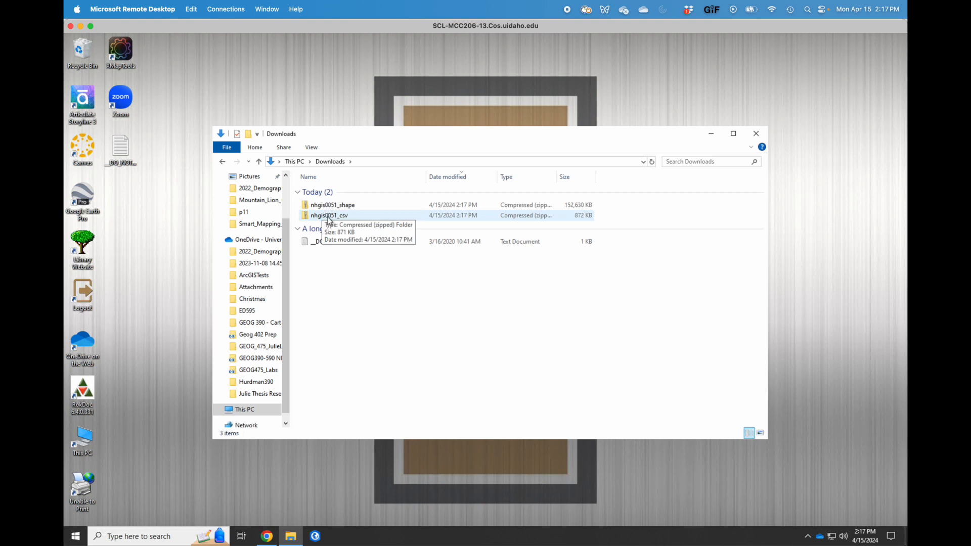
{"action": "left_click", "coordinate": [327, 220]}
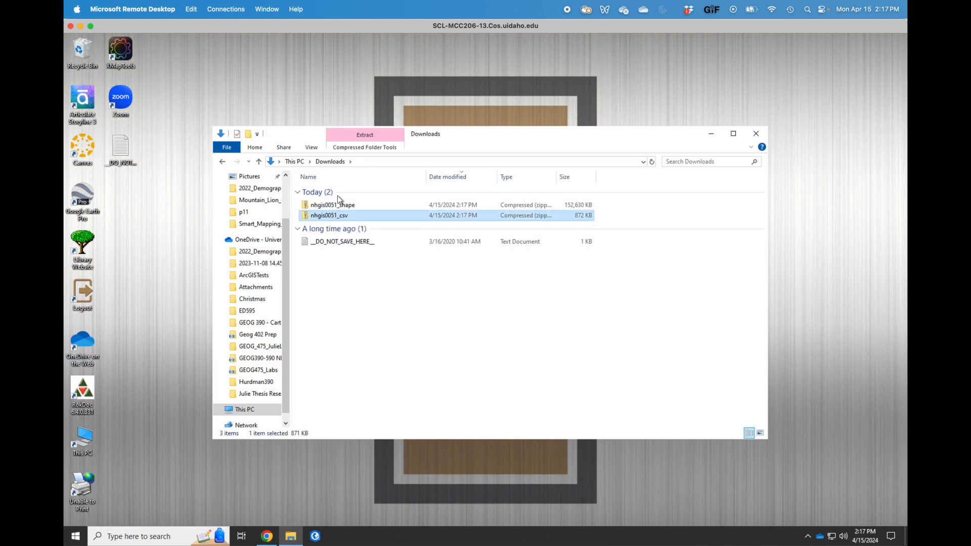
{"action": "left_click", "coordinate": [367, 151]}
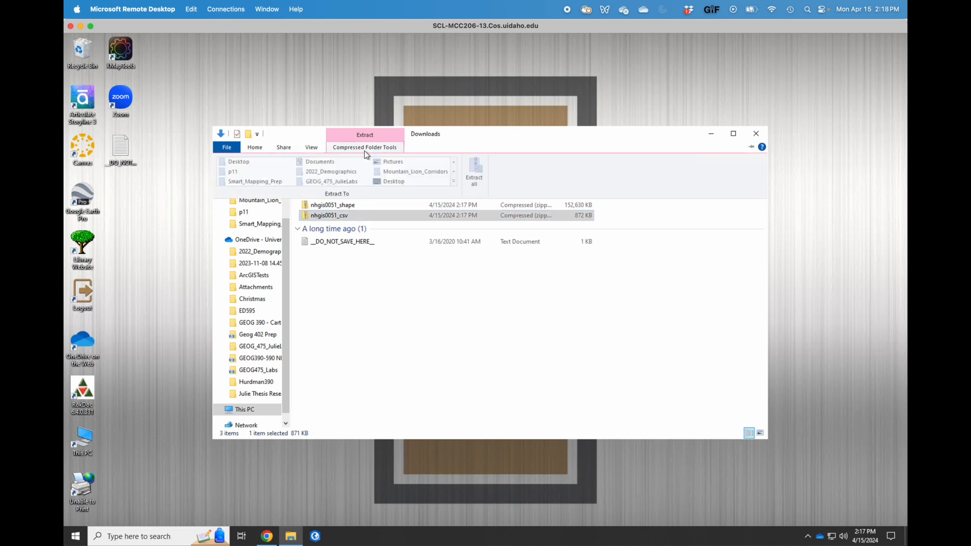
{"action": "left_click", "coordinate": [481, 173]}
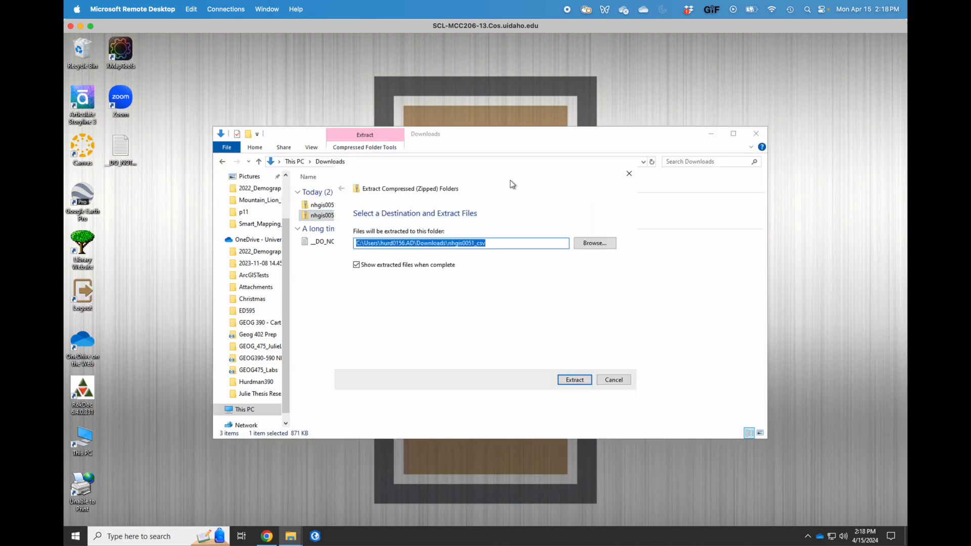
{"action": "left_click", "coordinate": [578, 379]}
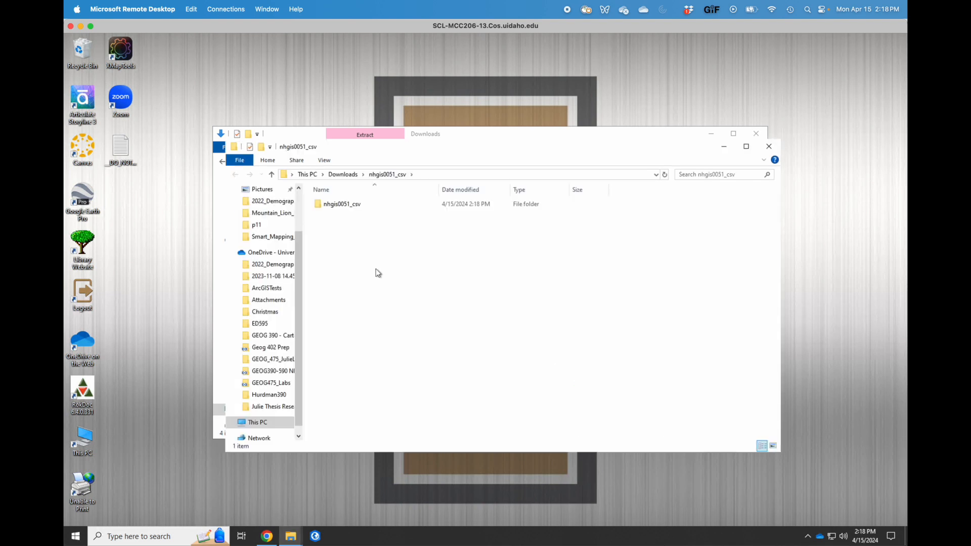
{"action": "left_click", "coordinate": [334, 206]}
{"action": "double_click", "coordinate": [334, 206]}
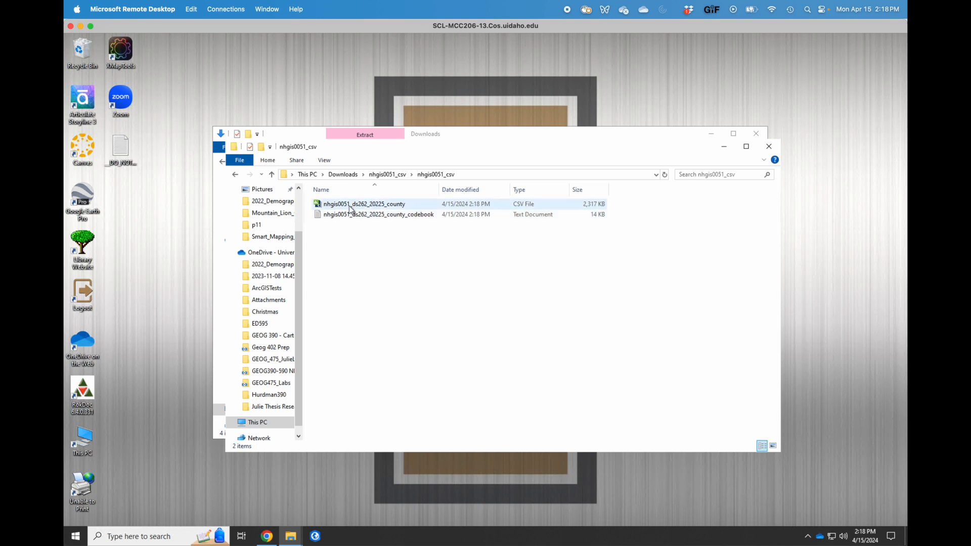
Open nhgis0051_ds262_20225_county.csv in Excel without converting, then minimize Excel.
{"action": "right_click", "coordinate": [355, 208]}
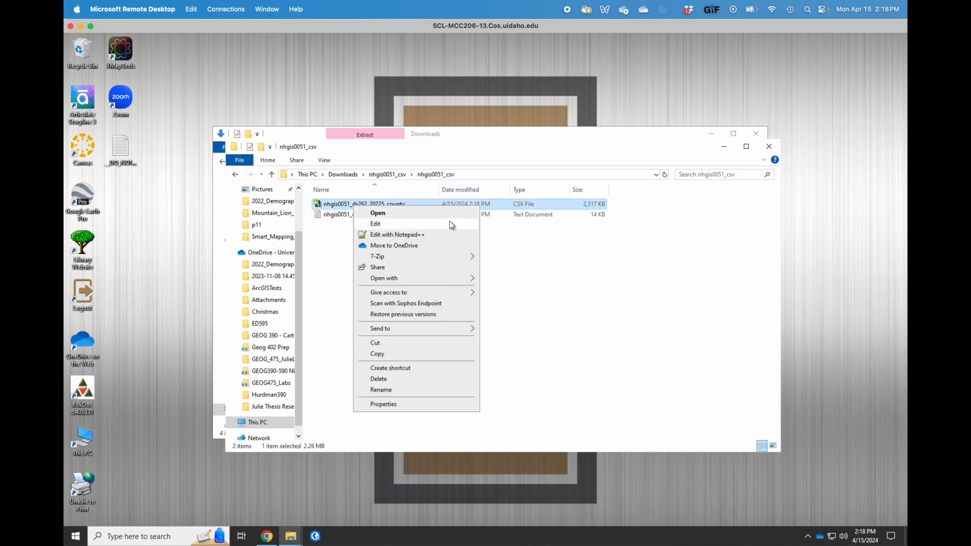
{"action": "left_click", "coordinate": [506, 246]}
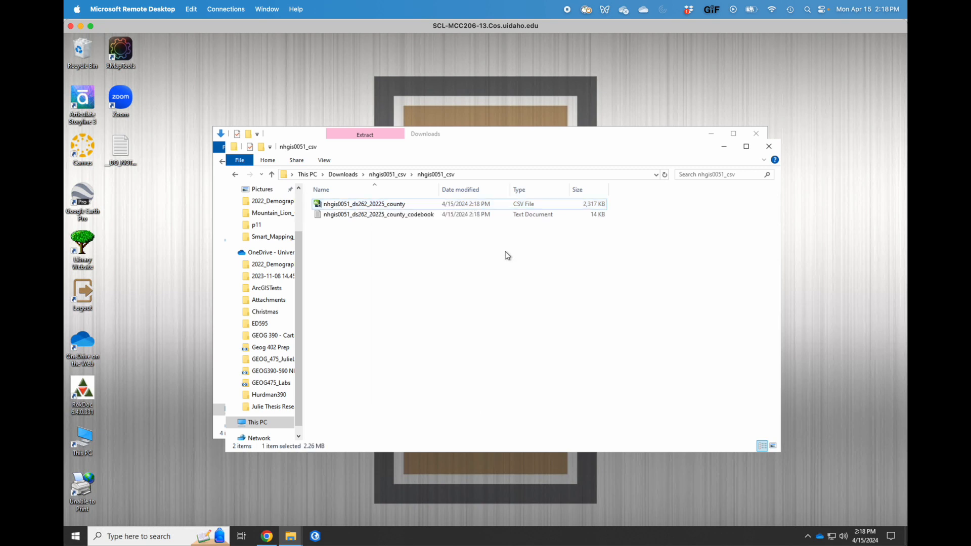
{"action": "right_click", "coordinate": [366, 208]}
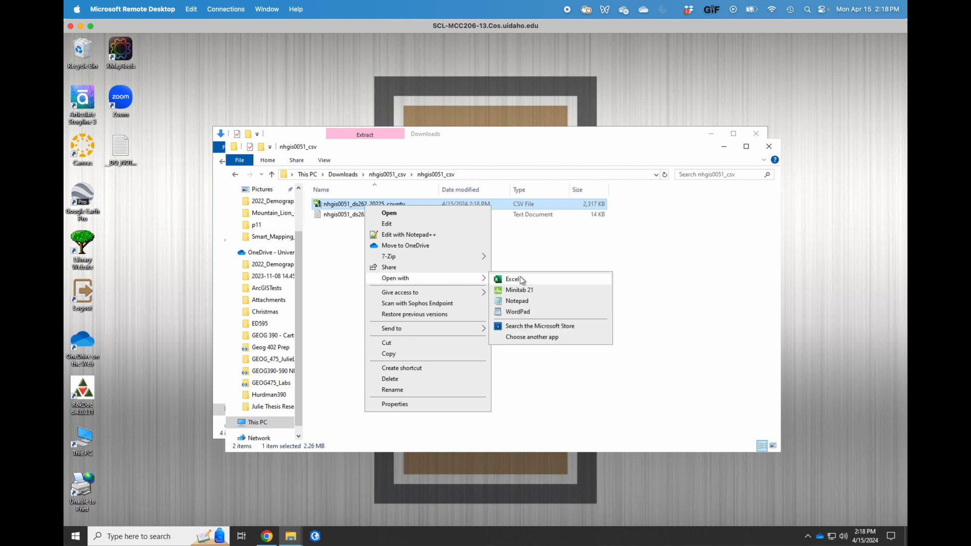
{"action": "left_click", "coordinate": [522, 280]}
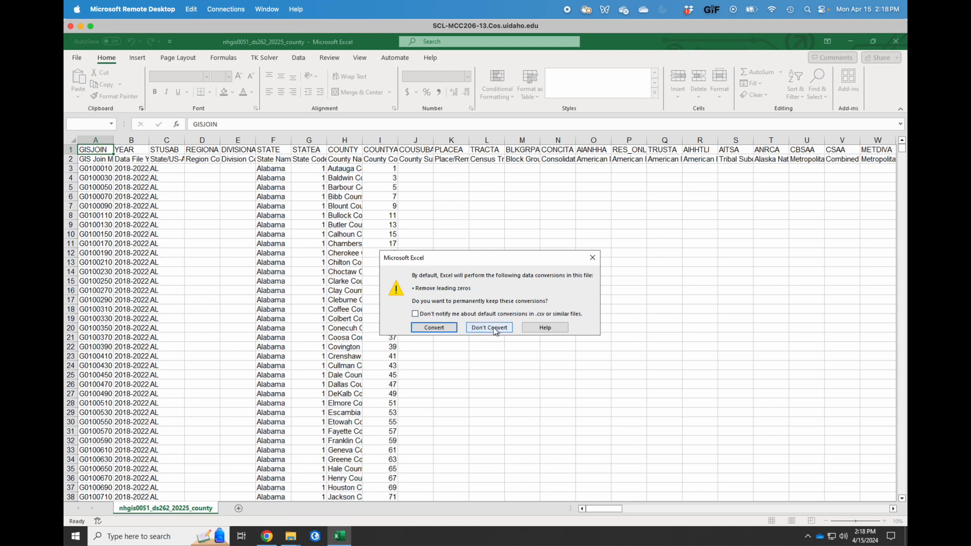
{"action": "left_click", "coordinate": [496, 330]}
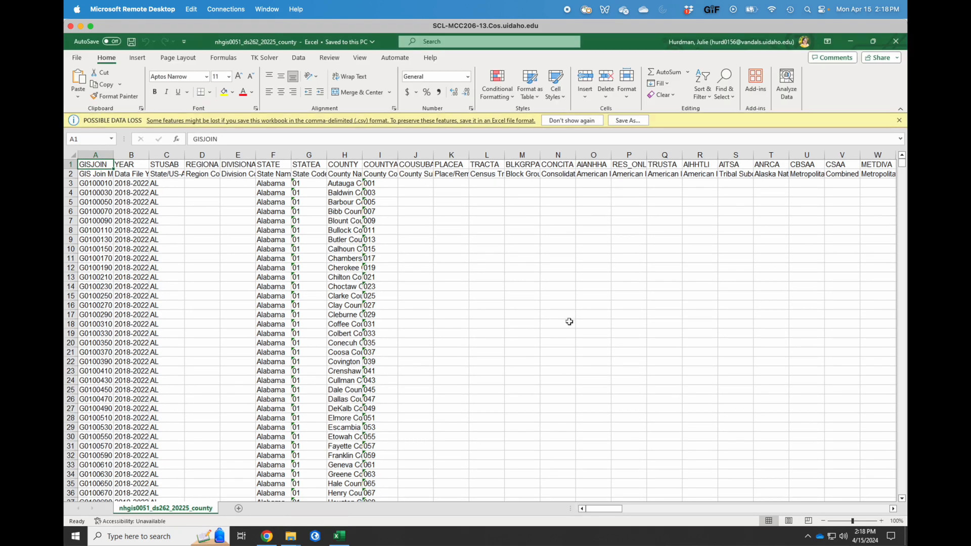
{"action": "scroll", "coordinate": [569, 322], "scroll_direction": "right", "scroll_amount": 5}
{"action": "scroll", "coordinate": [569, 321], "scroll_direction": "right", "scroll_amount": 3}
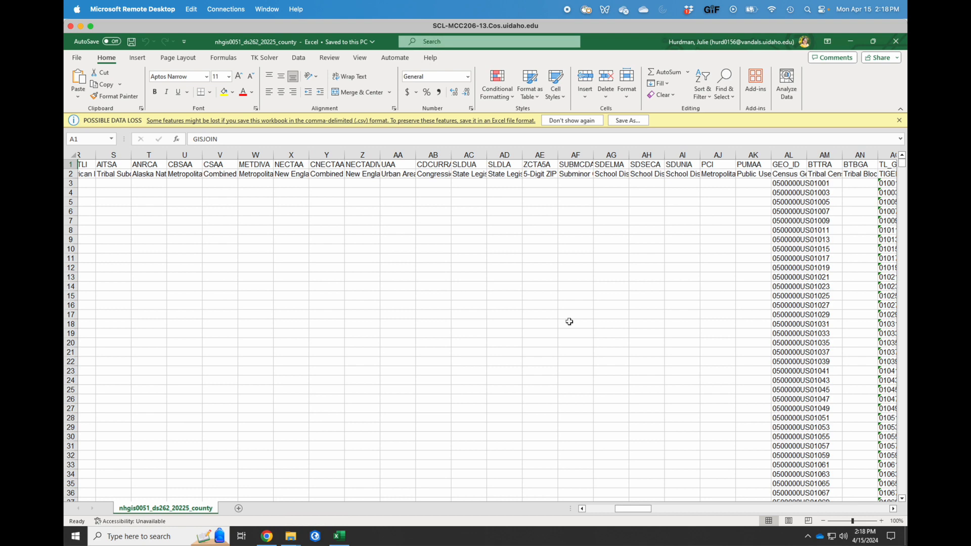
{"action": "scroll", "coordinate": [570, 322], "scroll_direction": "left", "scroll_amount": 4}
{"action": "scroll", "coordinate": [569, 322], "scroll_direction": "left", "scroll_amount": 5}
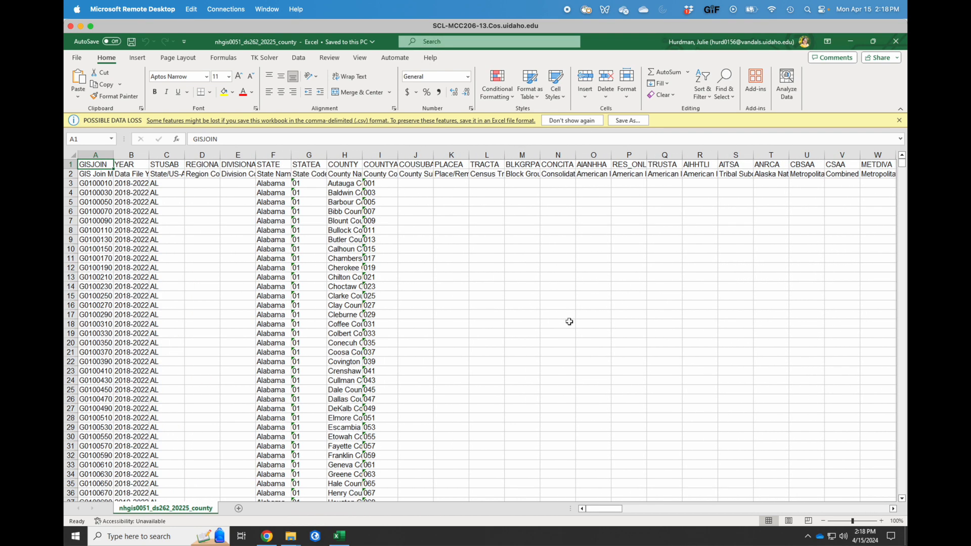
{"action": "left_click", "coordinate": [852, 42]}
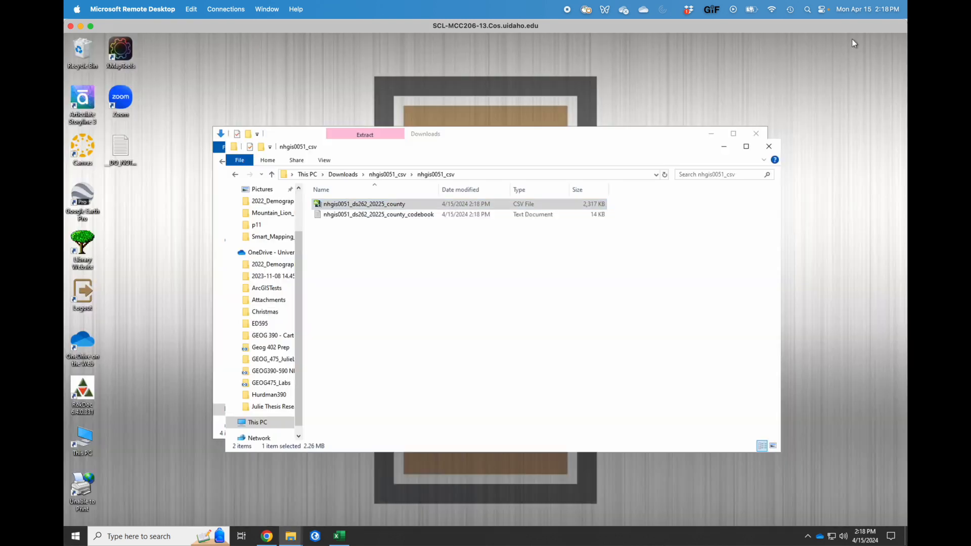
Open the county codebook text file and move it toward the top of the screen.
{"action": "double_click", "coordinate": [366, 215]}
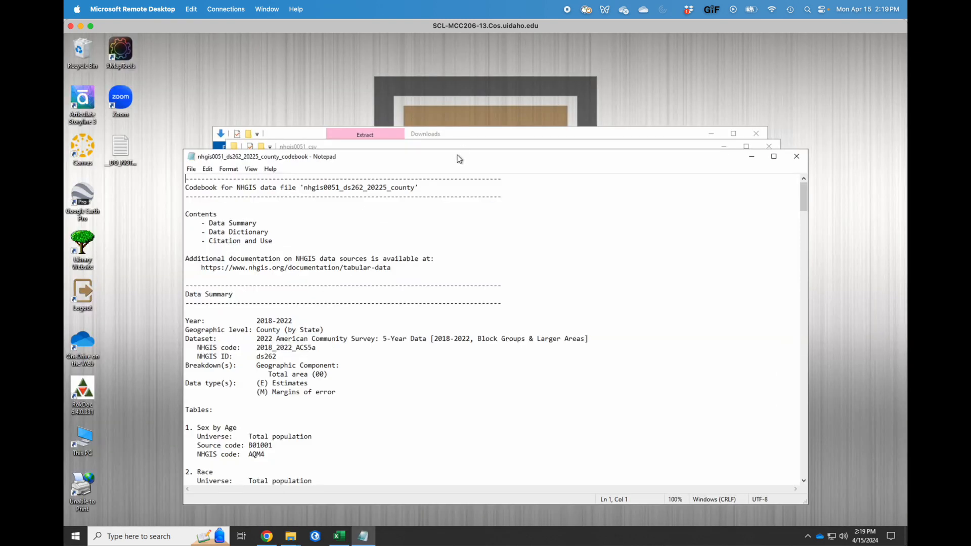
{"action": "left_click_drag", "start_coordinate": [455, 158], "coordinate": [437, 52]}
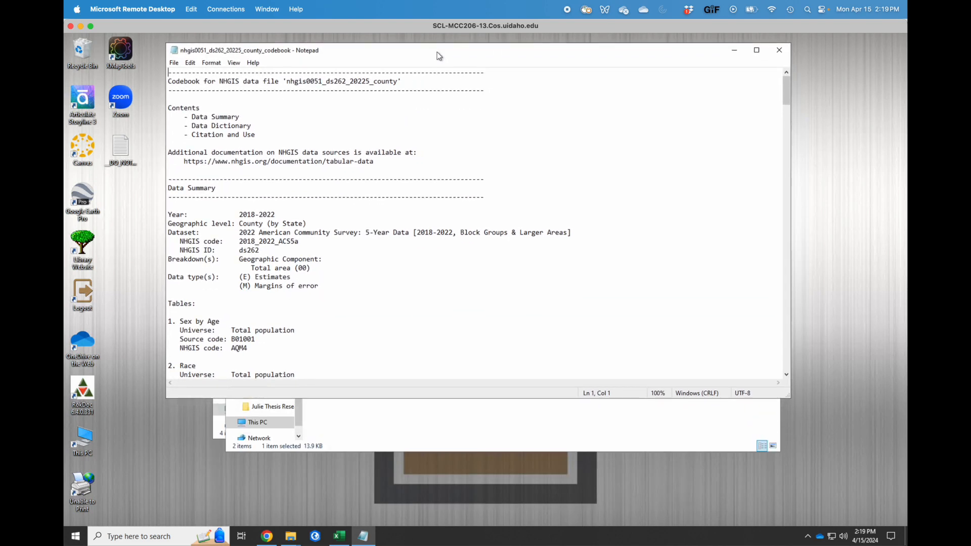
{"action": "left_click", "coordinate": [345, 539]}
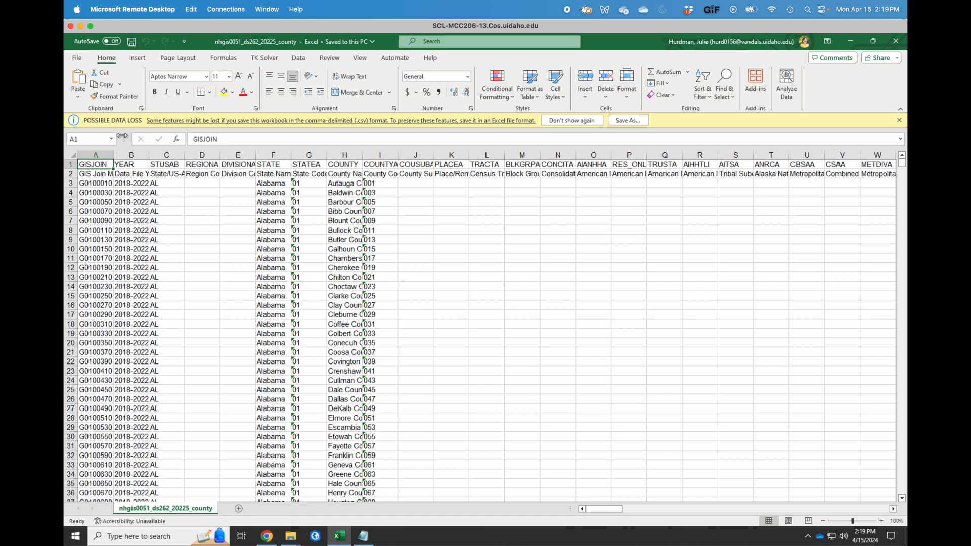
AutoFit all worksheet columns and select the TRUSTA header in Q1.
{"action": "left_click", "coordinate": [70, 154]}
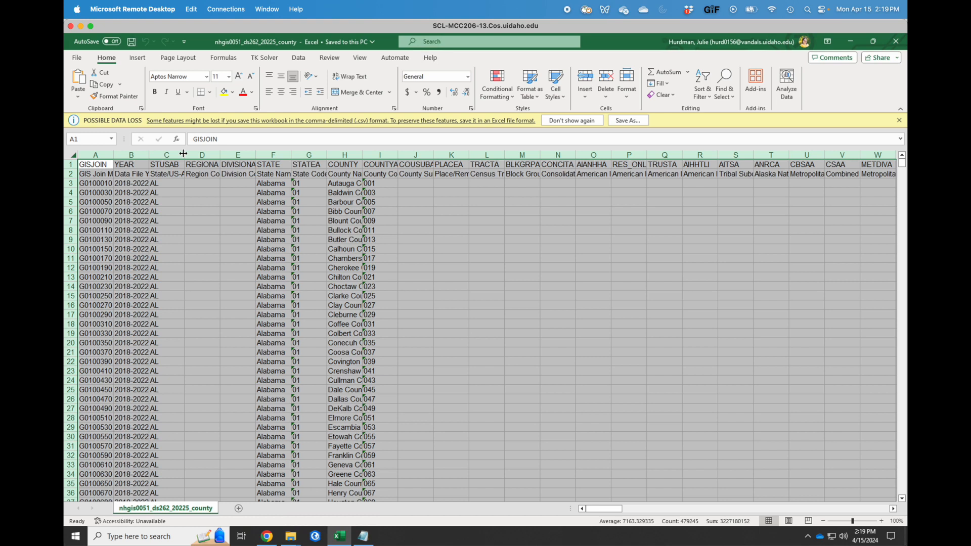
{"action": "double_click", "coordinate": [183, 153]}
{"action": "scroll", "coordinate": [475, 234], "scroll_direction": "right", "scroll_amount": 10}
{"action": "scroll", "coordinate": [474, 234], "scroll_direction": "right", "scroll_amount": 5}
{"action": "left_click", "coordinate": [443, 166]}
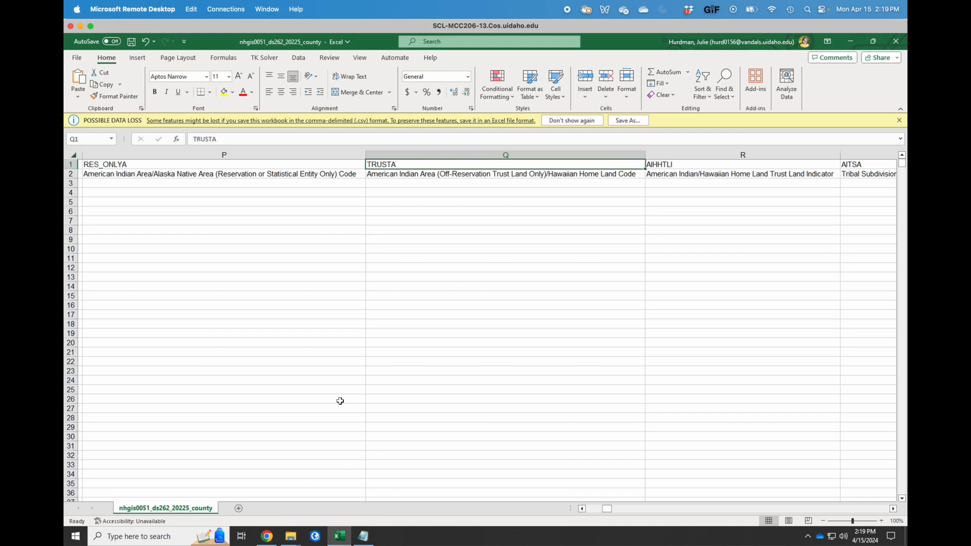
Bring the nhgis0051_ds262_20225_county codebook forward in Notepad and scroll through its Data Summary and Data Dictionary.
{"action": "left_click", "coordinate": [363, 536]}
{"action": "scroll", "coordinate": [340, 320], "scroll_direction": "down", "scroll_amount": 4}
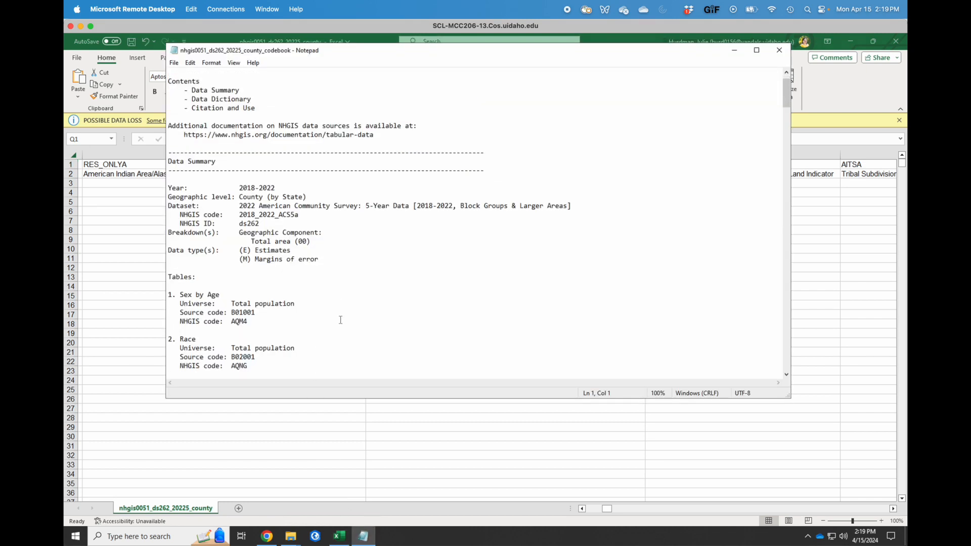
{"action": "scroll", "coordinate": [340, 320], "scroll_direction": "down", "scroll_amount": 7}
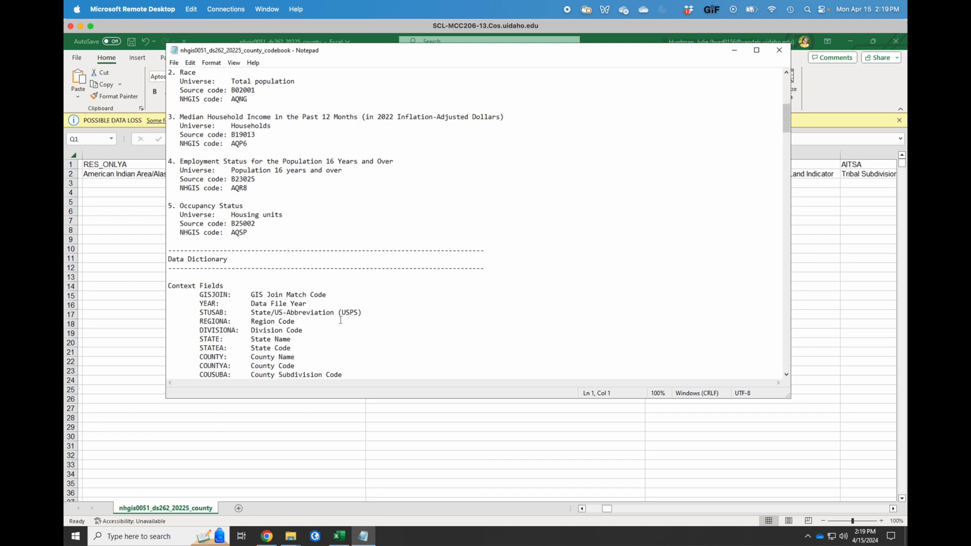
{"action": "left_click_drag", "start_coordinate": [787, 120], "coordinate": [787, 113]}
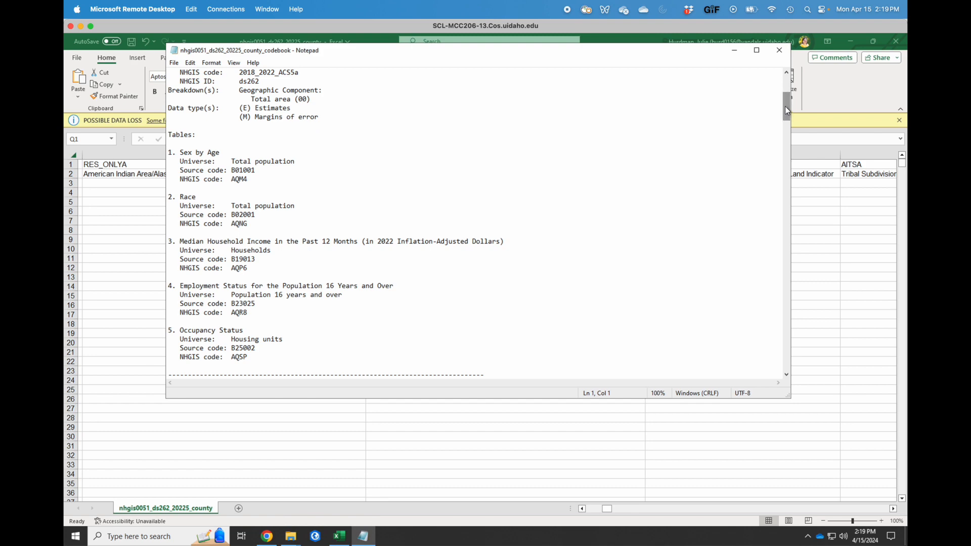
{"action": "left_click_drag", "start_coordinate": [787, 110], "coordinate": [788, 179]}
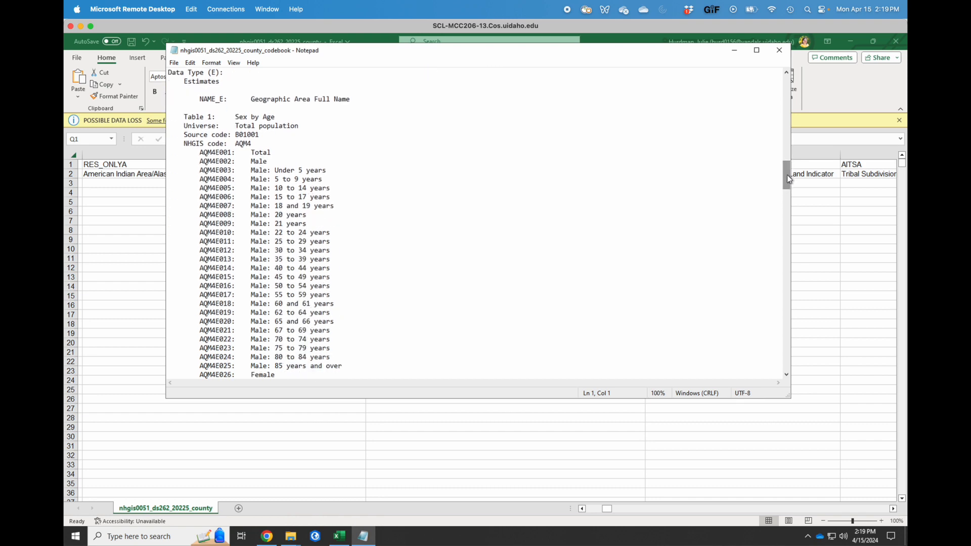
{"action": "left_click_drag", "start_coordinate": [788, 175], "coordinate": [785, 86]}
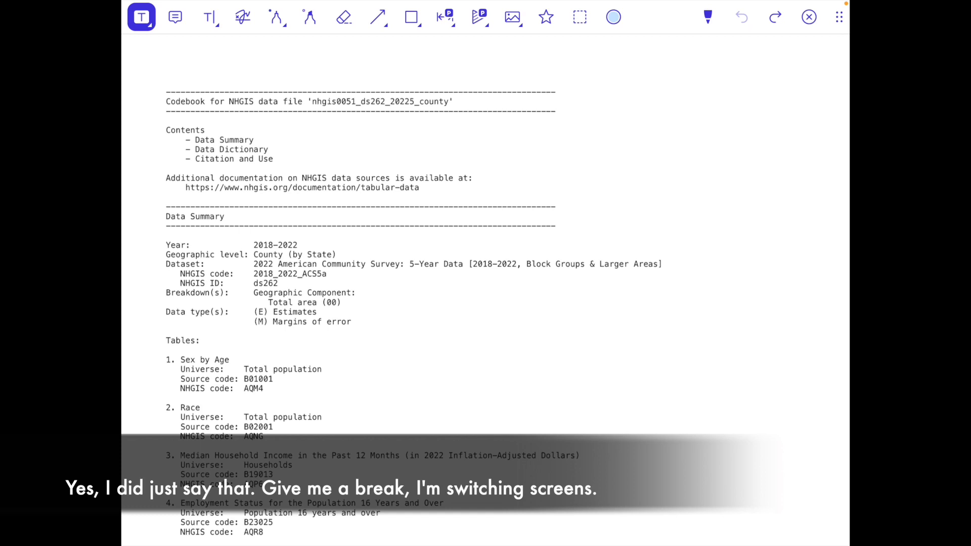
{"action": "left_click_drag", "start_coordinate": [167, 311], "coordinate": [352, 322]}
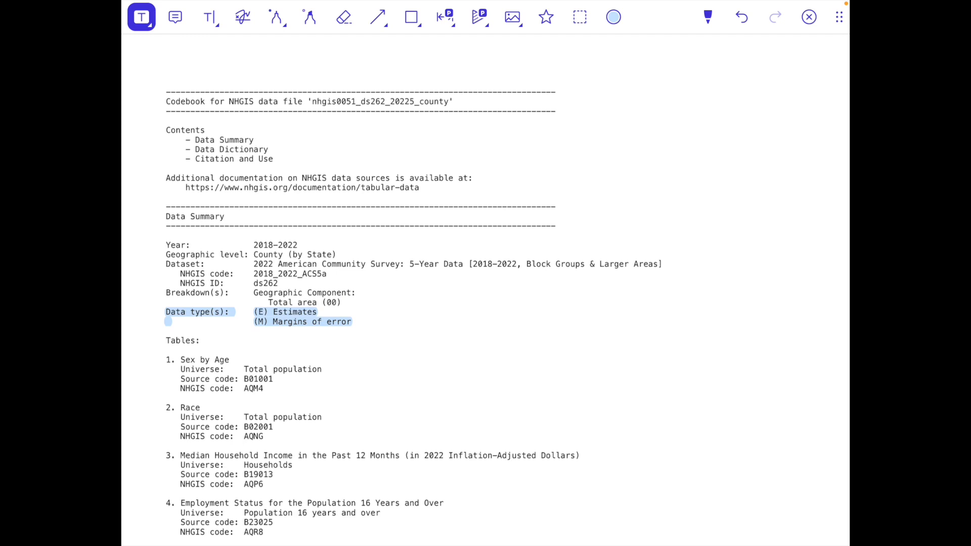
{"action": "scroll", "coordinate": [500, 295], "scroll_direction": "down", "scroll_amount": 4}
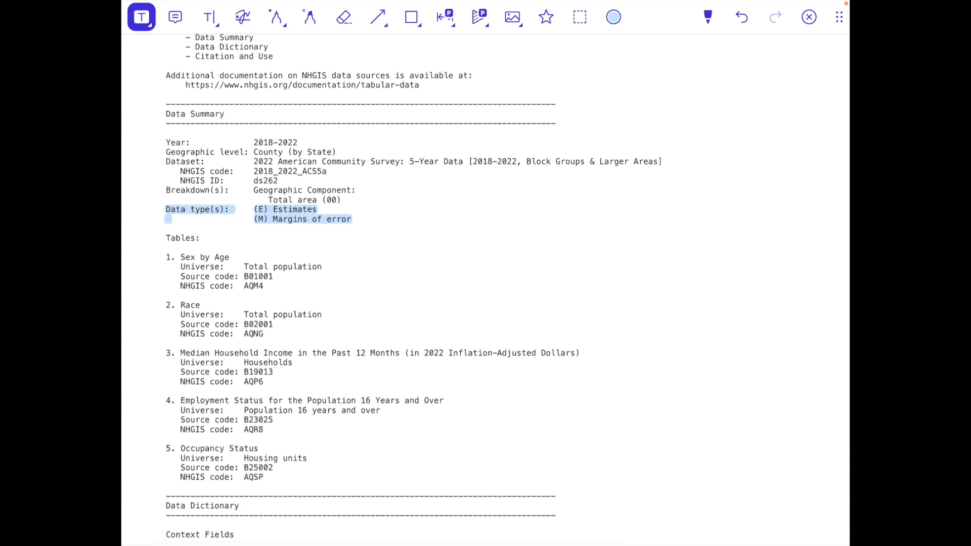
{"action": "key", "text": "ctrl+z"}
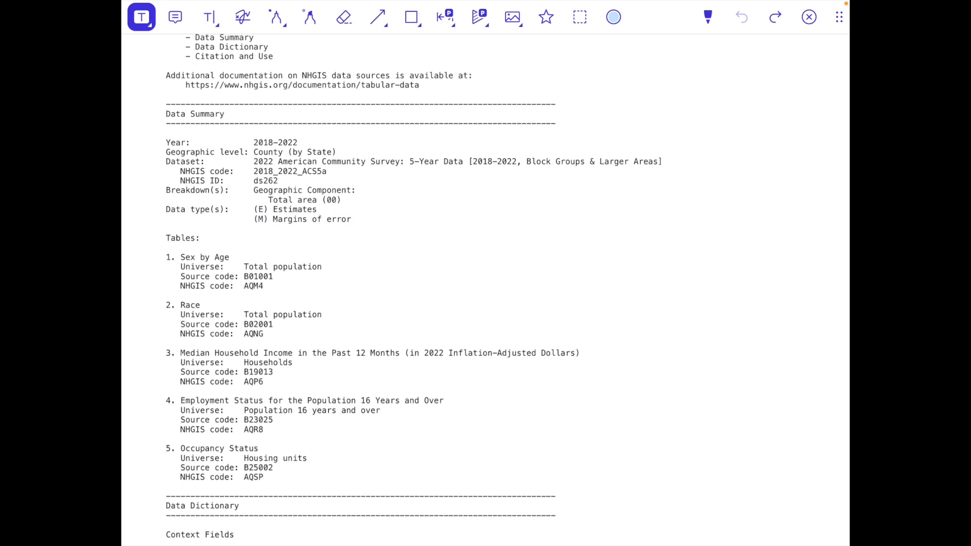
{"action": "scroll", "coordinate": [486, 289], "scroll_direction": "down", "scroll_amount": 15}
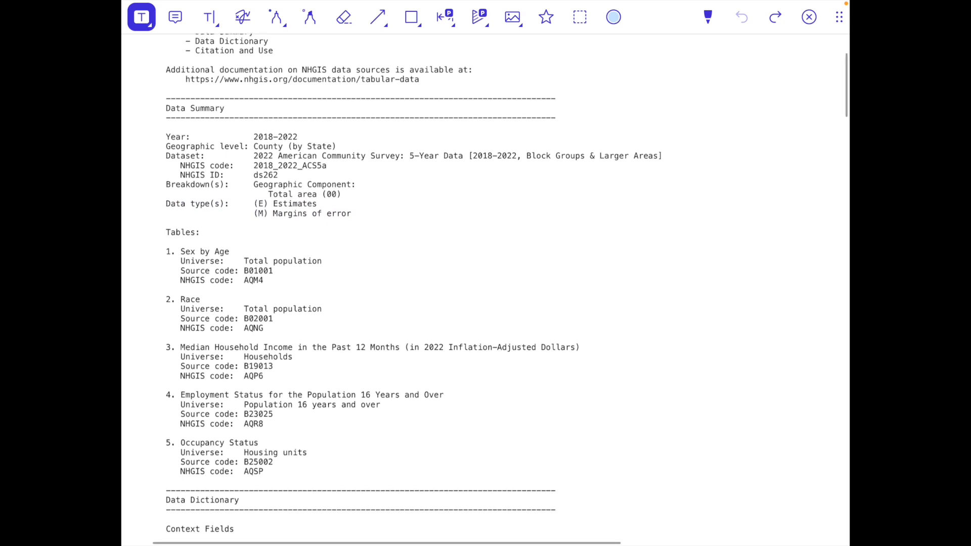
{"action": "scroll", "coordinate": [485, 289], "scroll_direction": "down", "scroll_amount": 8}
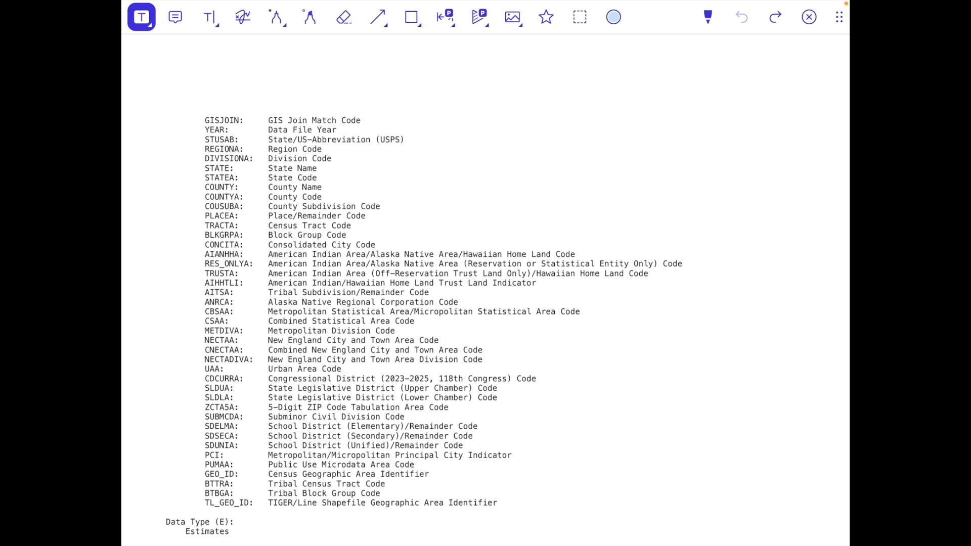
Highlight the GISJOIN field definition and cross out the field list with an ink X.
{"action": "left_click_drag", "start_coordinate": [222, 120], "coordinate": [361, 120]}
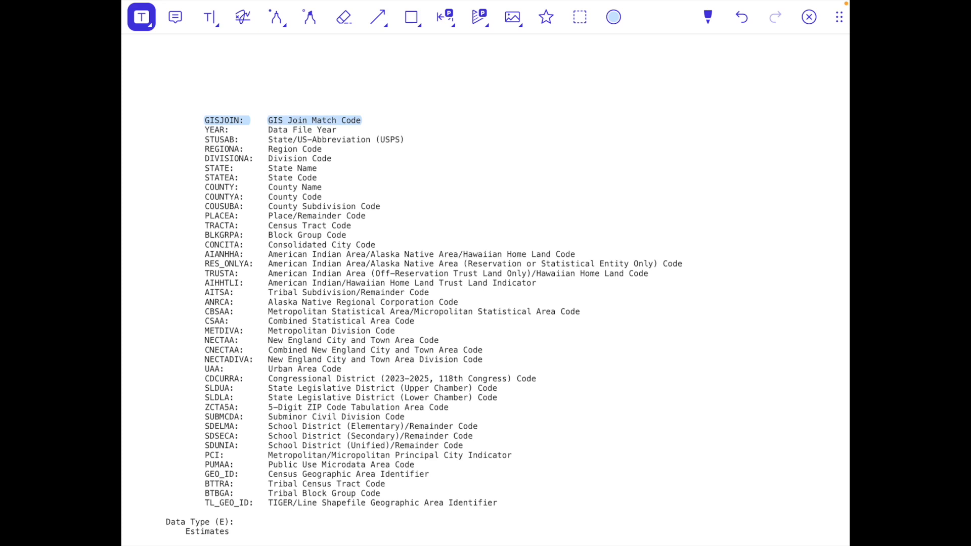
{"action": "left_click", "coordinate": [276, 16]}
{"action": "left_click_drag", "start_coordinate": [289, 263], "coordinate": [497, 427]}
{"action": "mouse_move", "coordinate": [331, 436]}
{"action": "left_mouse_down"}
{"action": "mouse_move", "coordinate": [372, 354]}
{"action": "mouse_move", "coordinate": [484, 205]}
{"action": "left_mouse_up"}
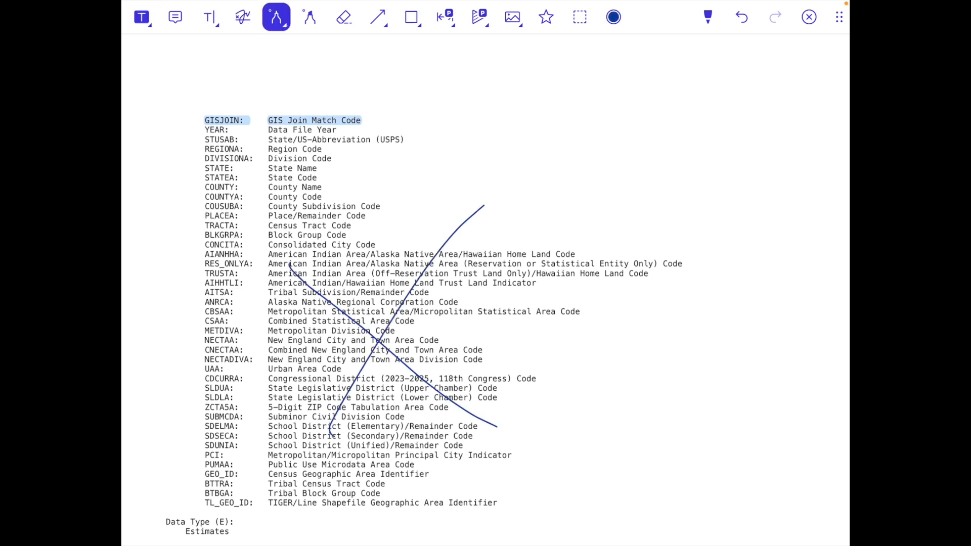
{"action": "scroll", "coordinate": [486, 288], "scroll_direction": "down", "scroll_amount": 6}
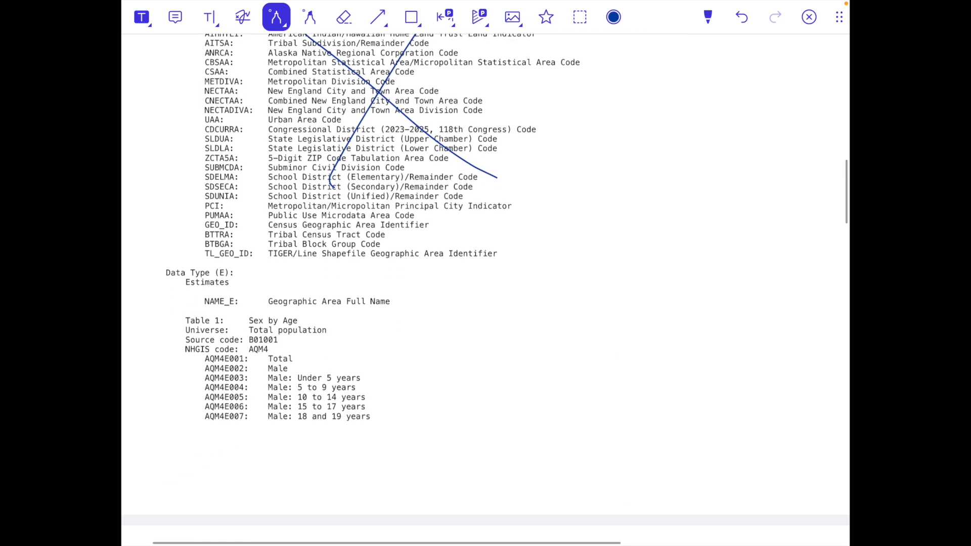
{"action": "scroll", "coordinate": [486, 289], "scroll_direction": "down", "scroll_amount": 4}
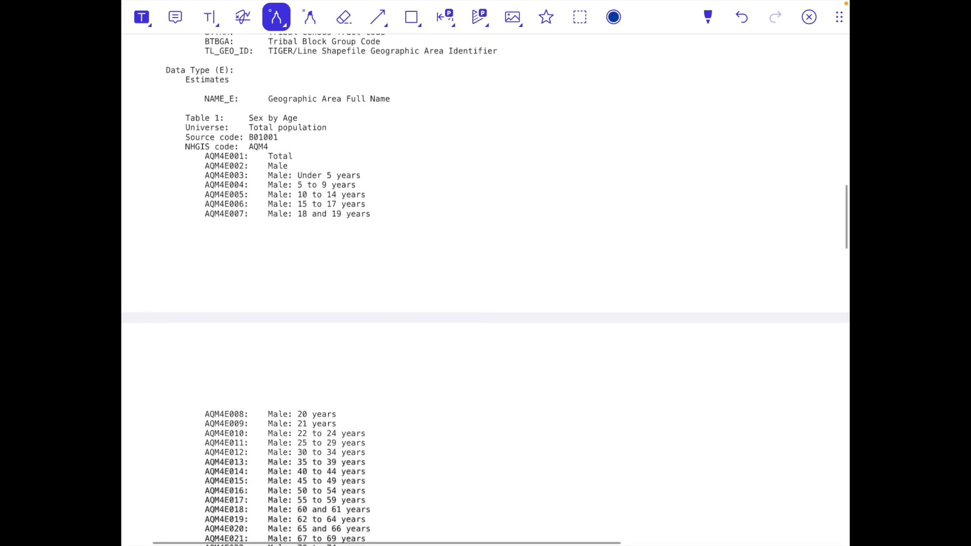
{"action": "scroll", "coordinate": [486, 288], "scroll_direction": "up", "scroll_amount": 1}
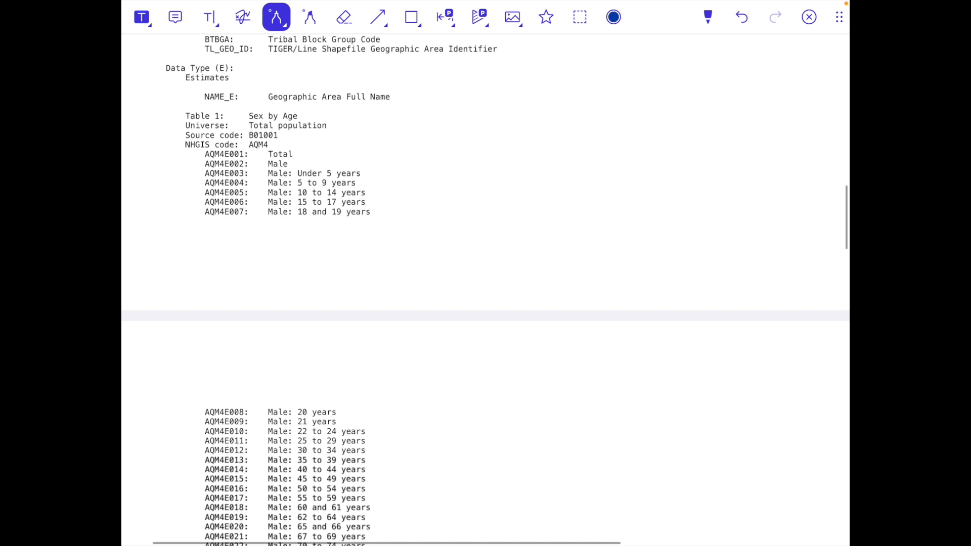
{"action": "scroll", "coordinate": [486, 288], "scroll_direction": "down", "scroll_amount": 2}
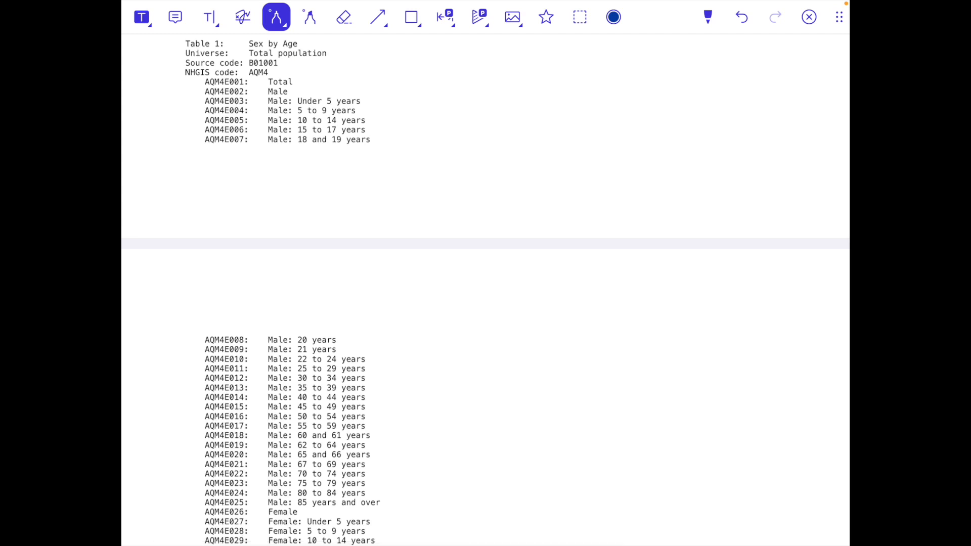
Highlight the Male: Under 5 years line, then the 5-to-9 and AQM4E005–AQM4E006 rows in pink.
{"action": "left_click", "coordinate": [142, 17]}
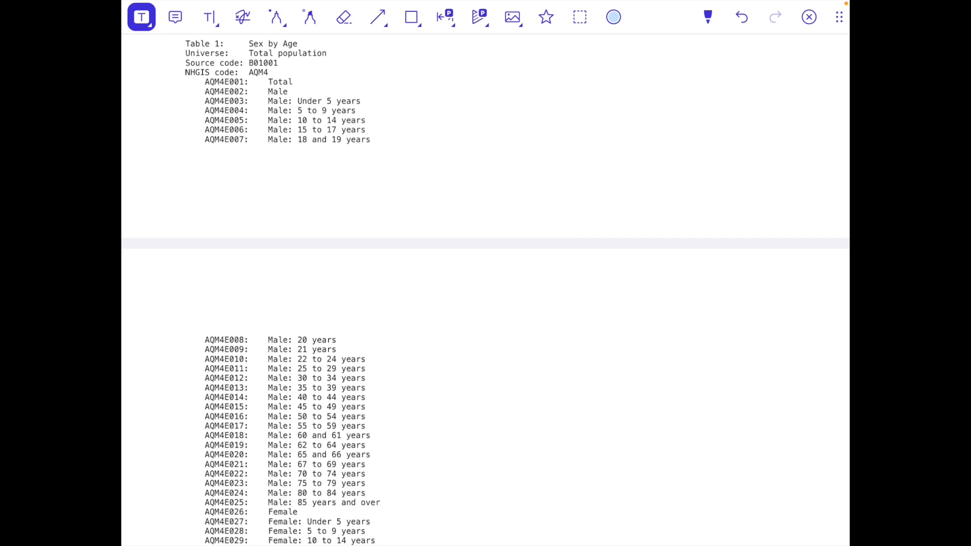
{"action": "left_click_drag", "start_coordinate": [268, 101], "coordinate": [363, 101]}
{"action": "left_click", "coordinate": [613, 17]}
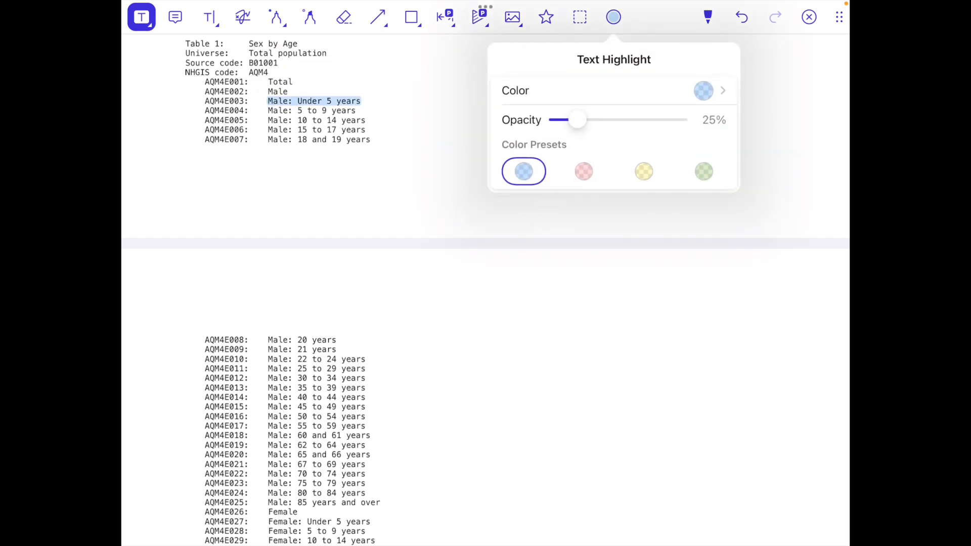
{"action": "left_click", "coordinate": [584, 171]}
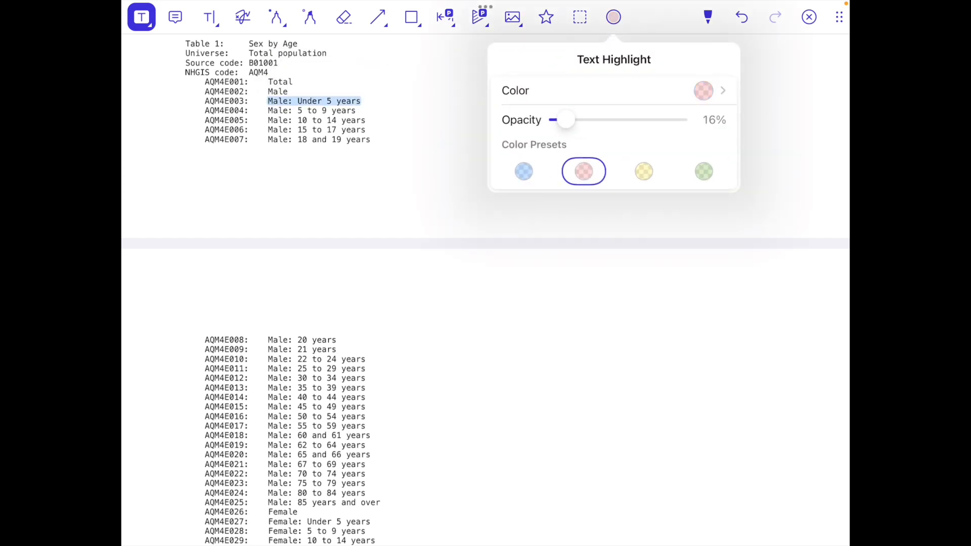
{"action": "left_click", "coordinate": [556, 303]}
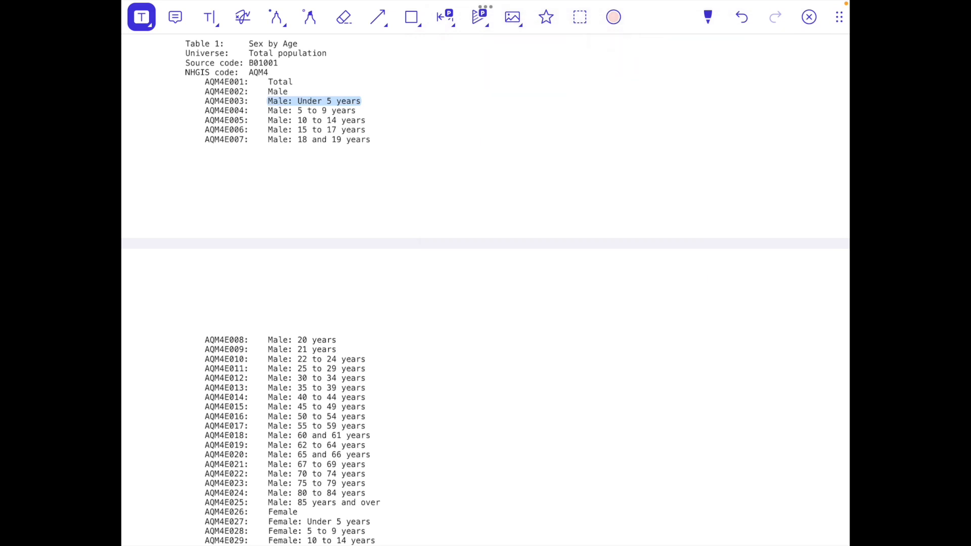
{"action": "left_click_drag", "start_coordinate": [268, 110], "coordinate": [297, 110]}
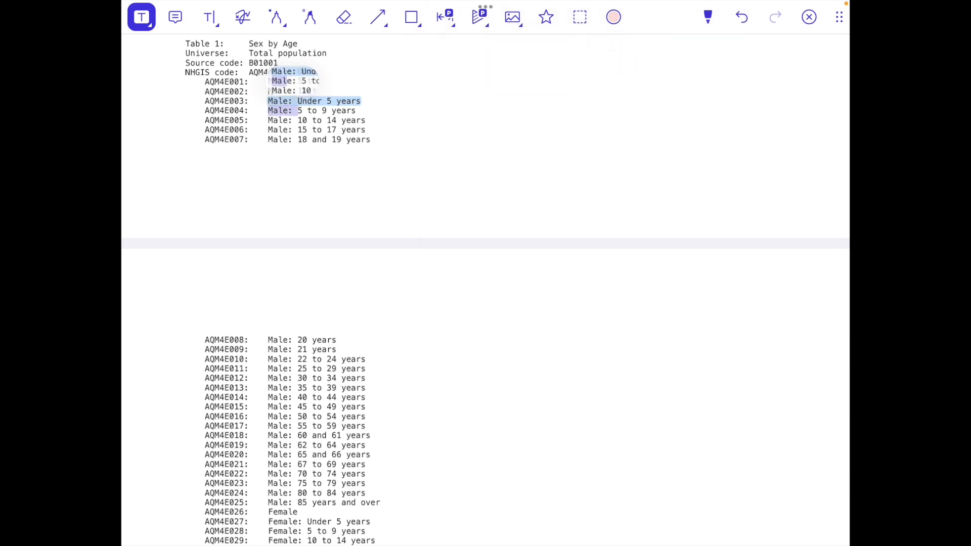
{"action": "left_click_drag", "start_coordinate": [204, 120], "coordinate": [366, 130]}
Highlight rows AQM4E007 through AQM4E010 in yellow.
{"action": "left_click", "coordinate": [614, 16]}
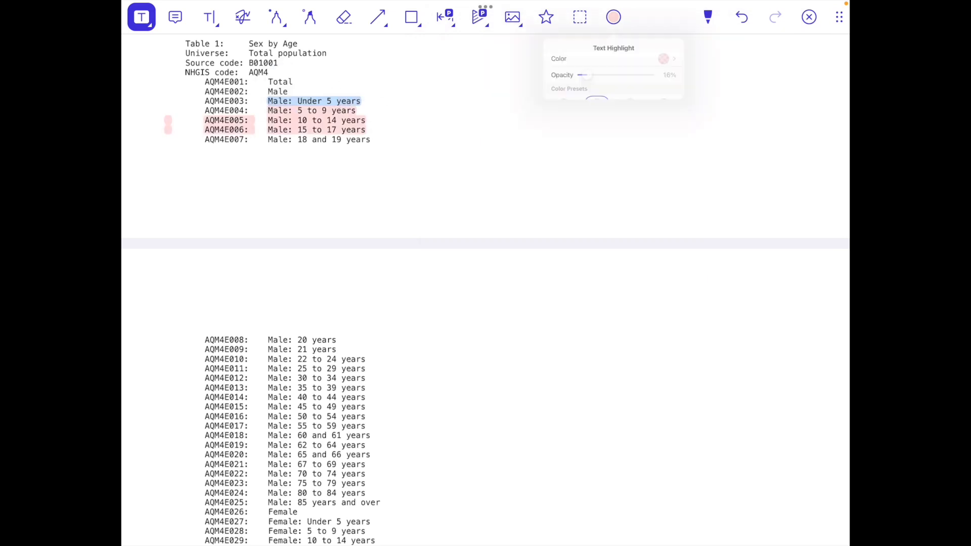
{"action": "left_click", "coordinate": [644, 171]}
{"action": "left_click", "coordinate": [425, 167]}
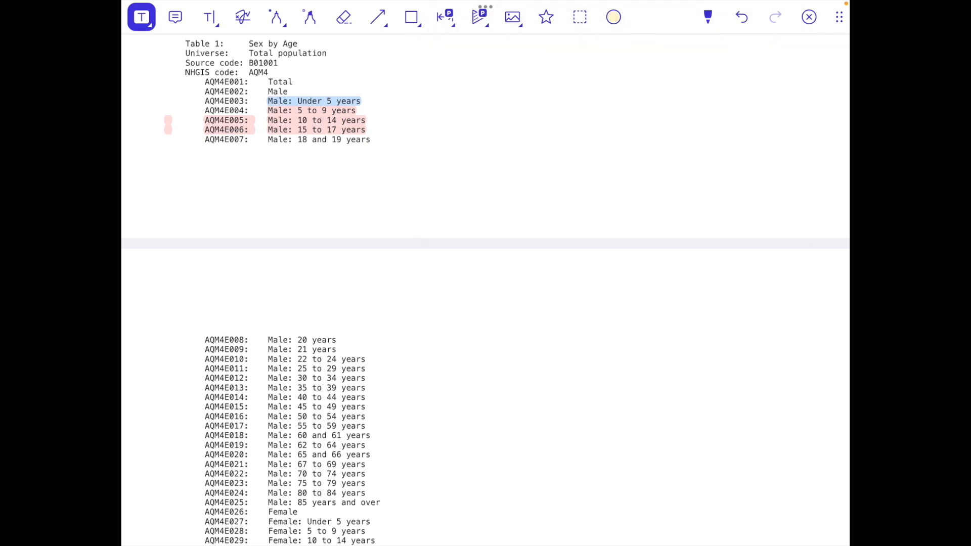
{"action": "left_click_drag", "start_coordinate": [205, 139], "coordinate": [370, 139]}
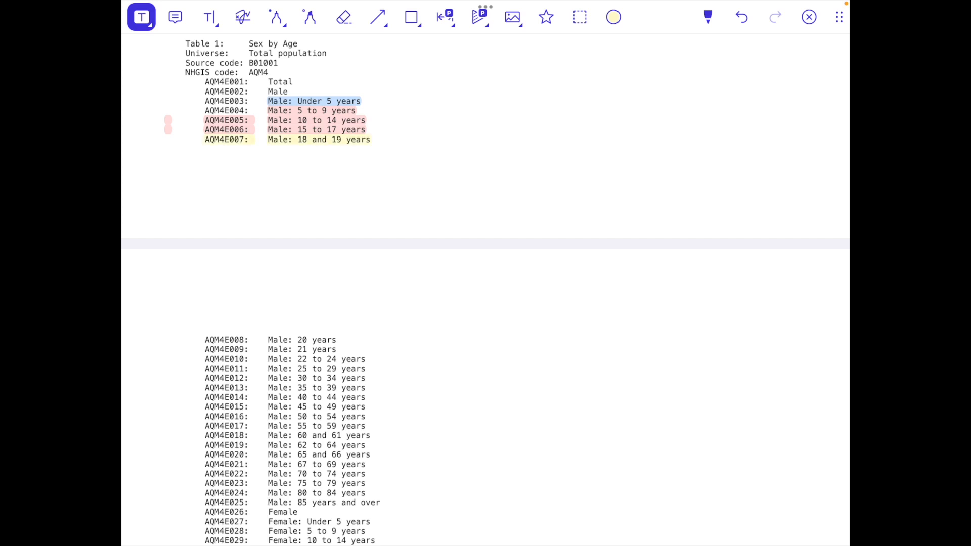
{"action": "left_click_drag", "start_coordinate": [204, 340], "coordinate": [365, 359]}
Highlight rows AQM4E011–AQM4E012 in green.
{"action": "scroll", "coordinate": [486, 288], "scroll_direction": "down", "scroll_amount": 3}
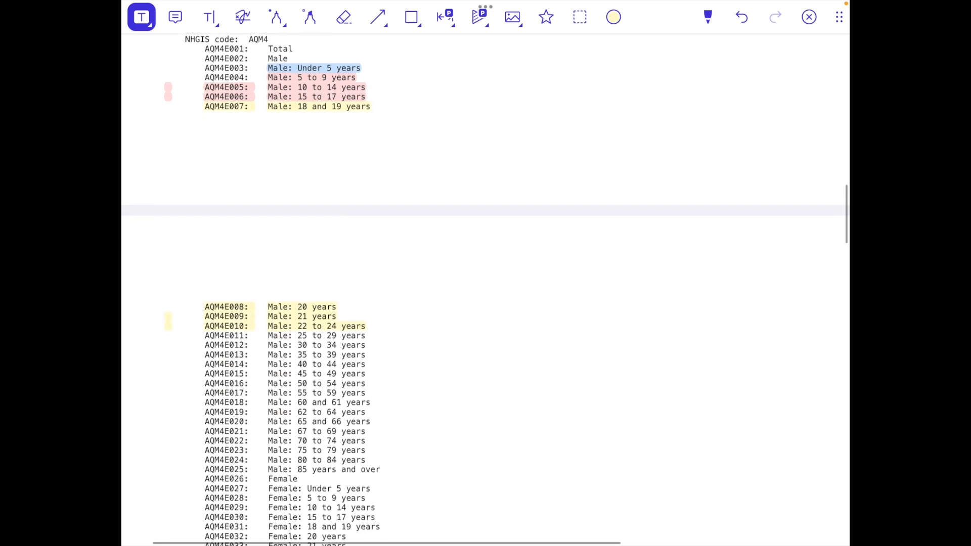
{"action": "left_click", "coordinate": [614, 17]}
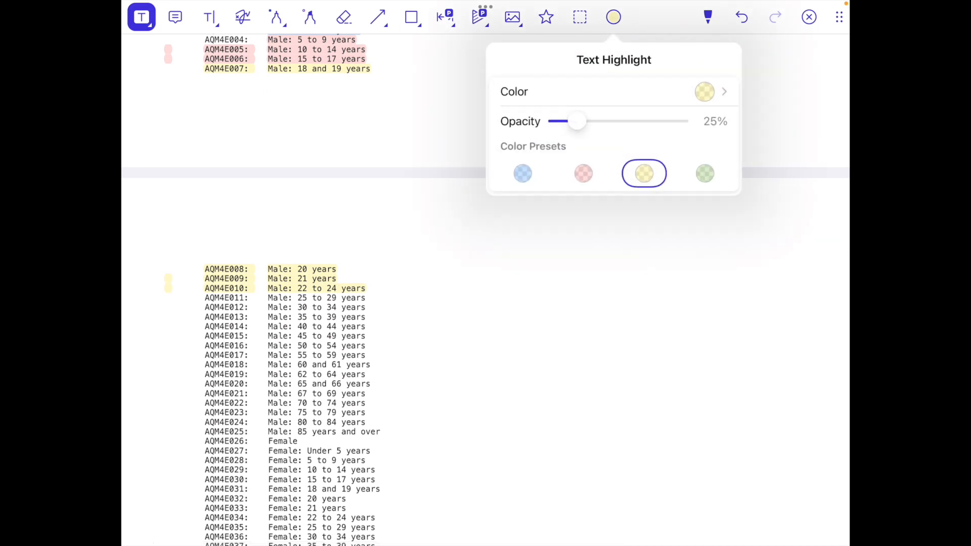
{"action": "left_click", "coordinate": [703, 172]}
{"action": "left_click", "coordinate": [506, 303]}
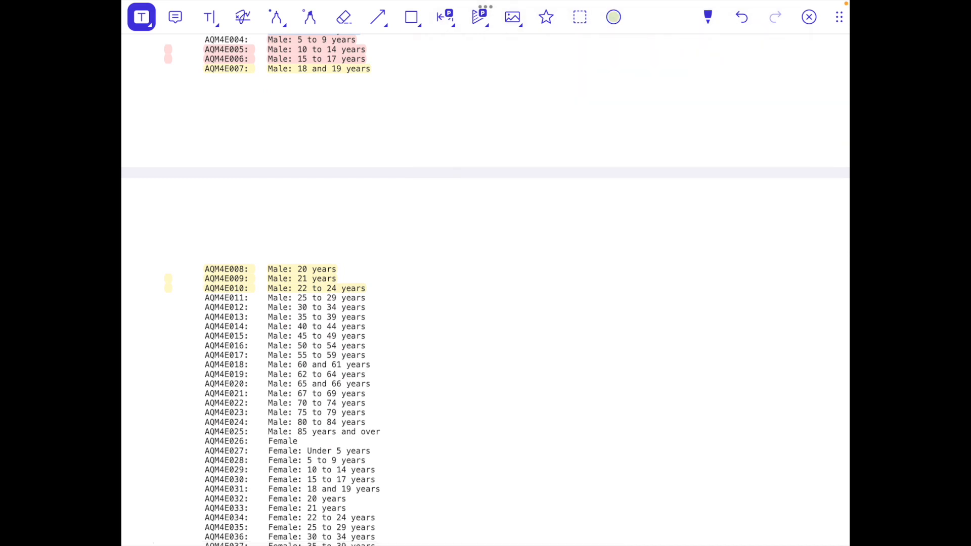
{"action": "left_click_drag", "start_coordinate": [205, 298], "coordinate": [365, 307]}
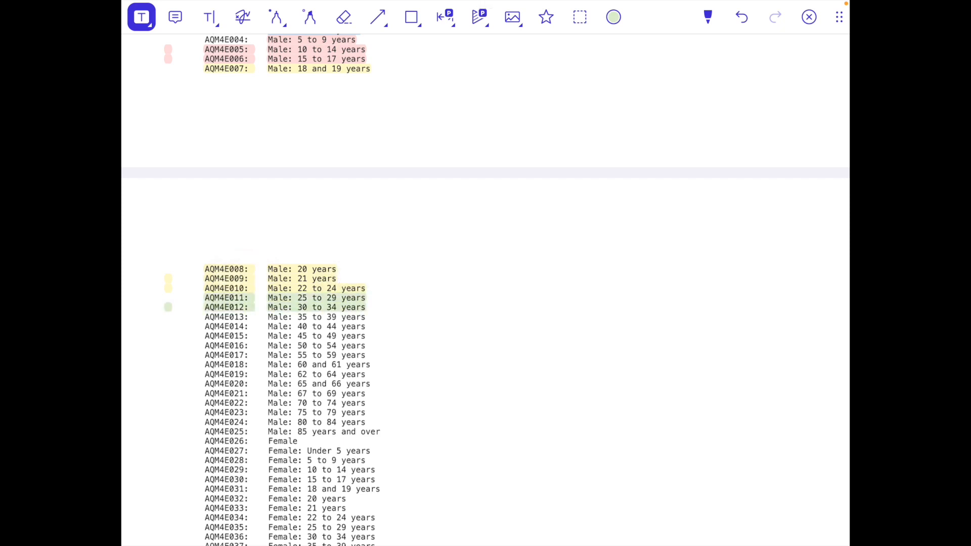
{"action": "scroll", "coordinate": [485, 290], "scroll_direction": "down", "scroll_amount": 1}
{"action": "scroll", "coordinate": [485, 290], "scroll_direction": "up", "scroll_amount": 3}
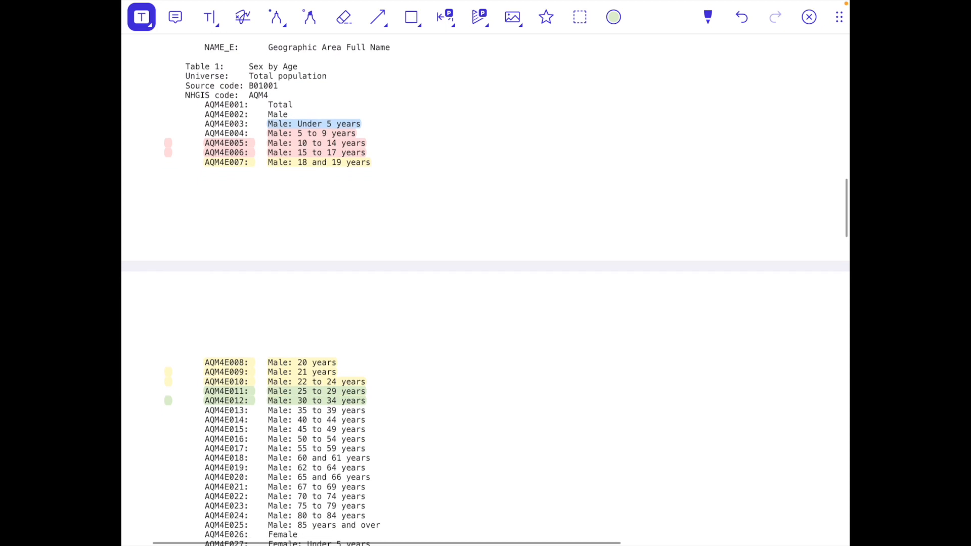
{"action": "scroll", "coordinate": [485, 290], "scroll_direction": "down", "scroll_amount": 1}
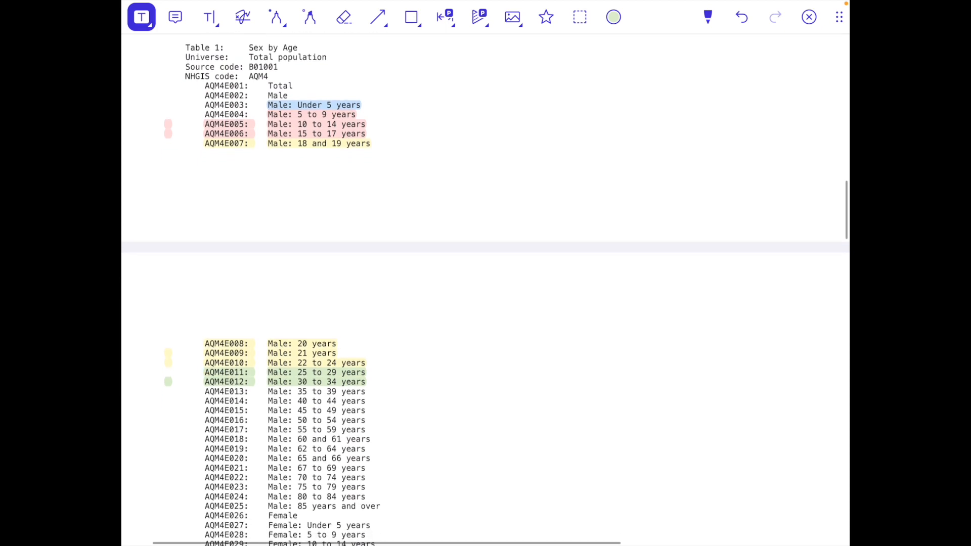
{"action": "scroll", "coordinate": [486, 290], "scroll_direction": "down", "scroll_amount": 5}
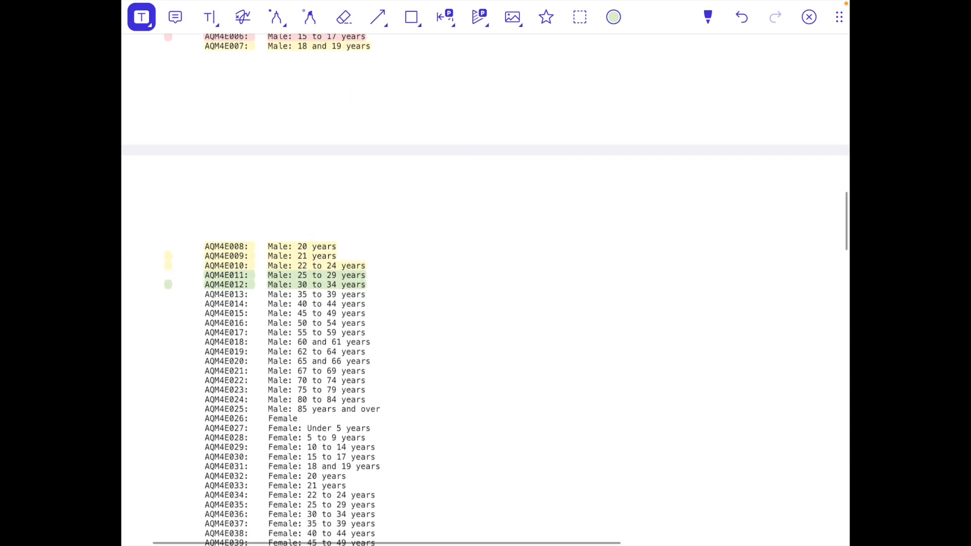
{"action": "scroll", "coordinate": [485, 290], "scroll_direction": "up", "scroll_amount": 1}
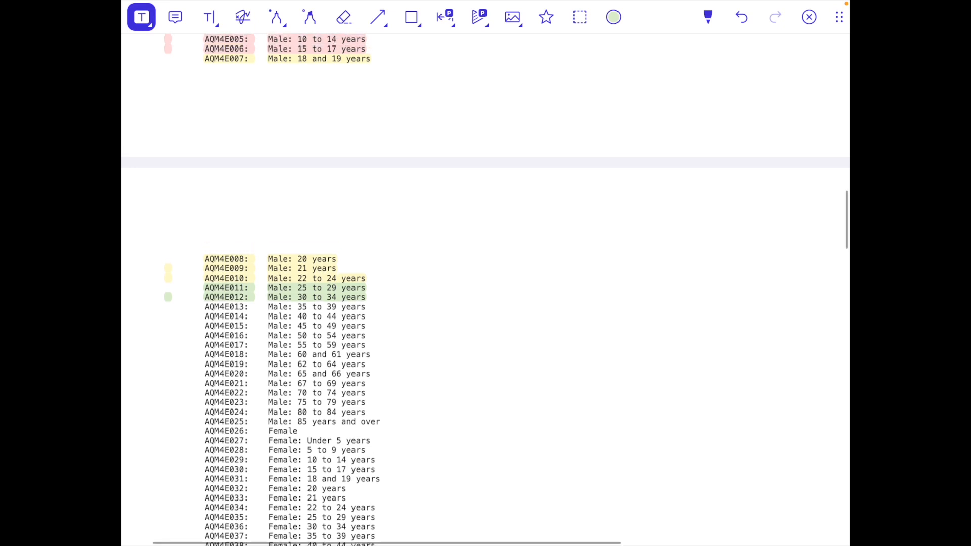
With the pen, undo a stray arc and bracket Table 2's AQNGE009–AQNGE010 Two or More Races rows.
{"action": "left_click", "coordinate": [276, 17]}
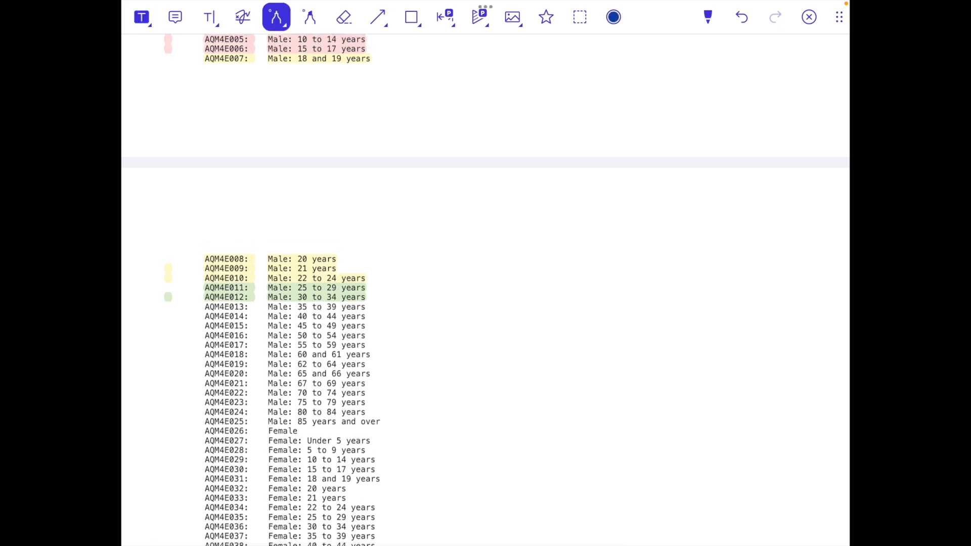
{"action": "scroll", "coordinate": [486, 290], "scroll_direction": "up", "scroll_amount": 1}
{"action": "scroll", "coordinate": [485, 290], "scroll_direction": "down", "scroll_amount": 8}
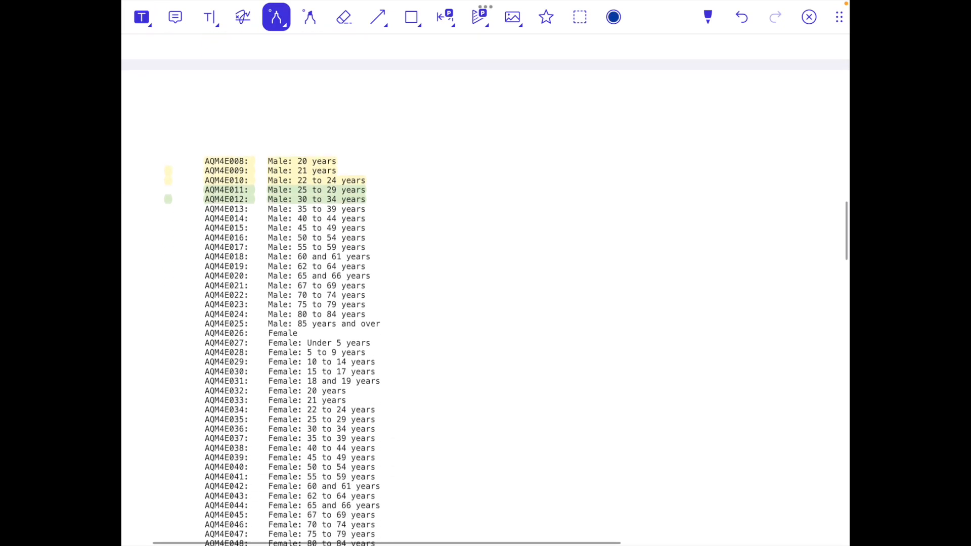
{"action": "mouse_move", "coordinate": [347, 154]}
{"action": "left_mouse_down"}
{"action": "mouse_move", "coordinate": [369, 160]}
{"action": "mouse_move", "coordinate": [451, 299]}
{"action": "mouse_move", "coordinate": [386, 390]}
{"action": "left_mouse_up"}
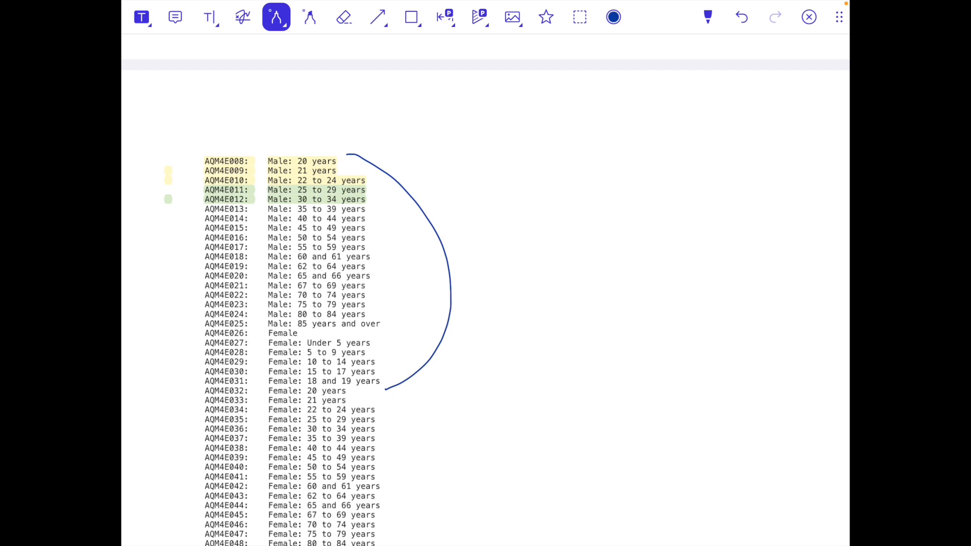
{"action": "key", "text": "ctrl+z"}
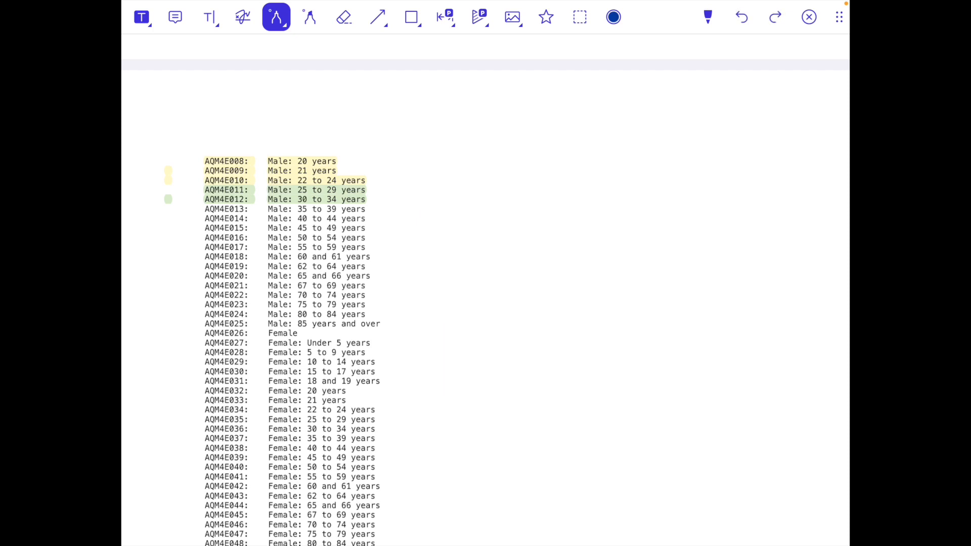
{"action": "scroll", "coordinate": [485, 291], "scroll_direction": "down", "scroll_amount": 3}
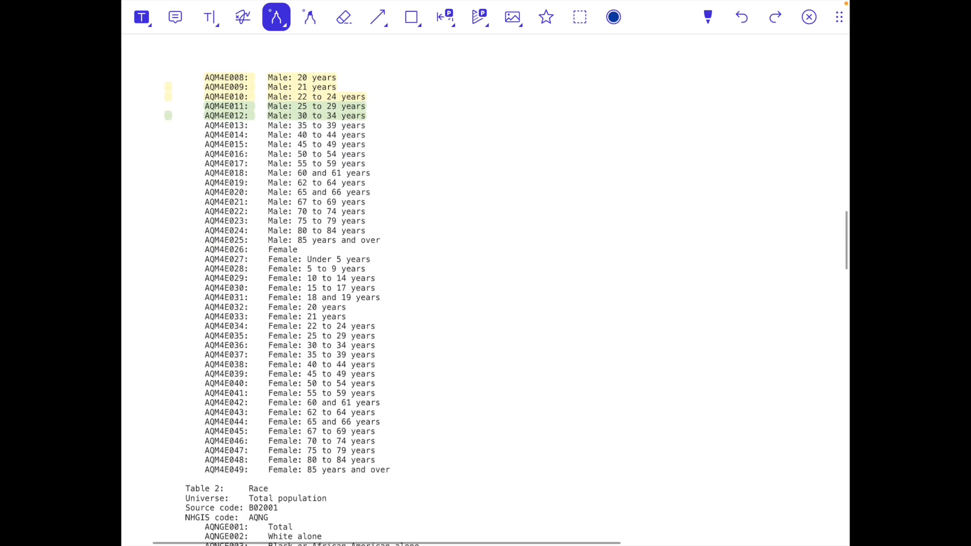
{"action": "scroll", "coordinate": [311, 302], "scroll_direction": "up", "scroll_amount": 1}
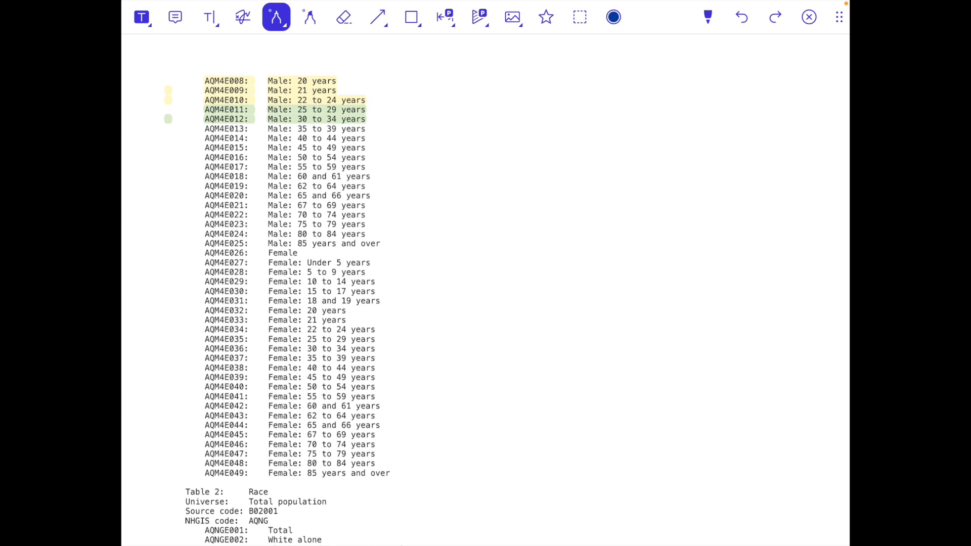
{"action": "scroll", "coordinate": [484, 293], "scroll_direction": "down", "scroll_amount": 4}
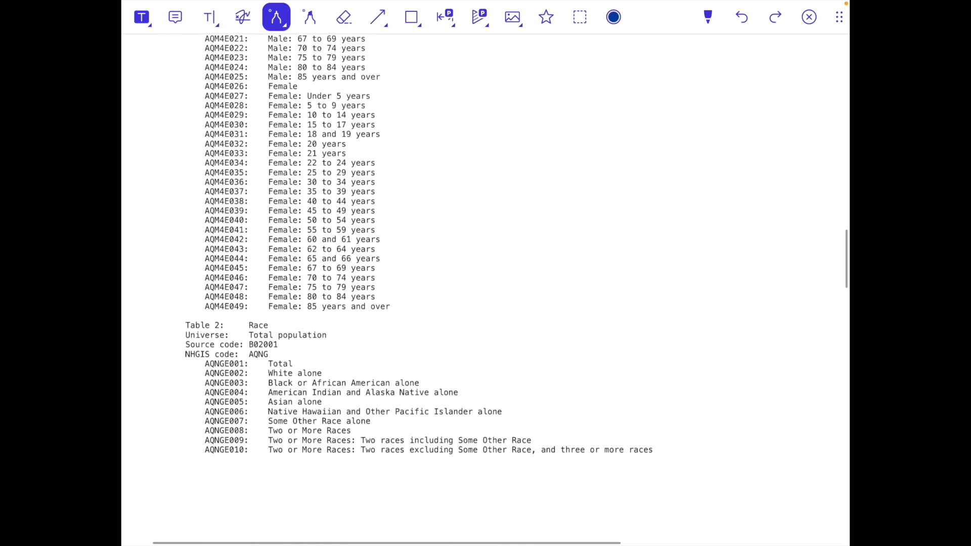
{"action": "scroll", "coordinate": [486, 291], "scroll_direction": "down", "scroll_amount": 4}
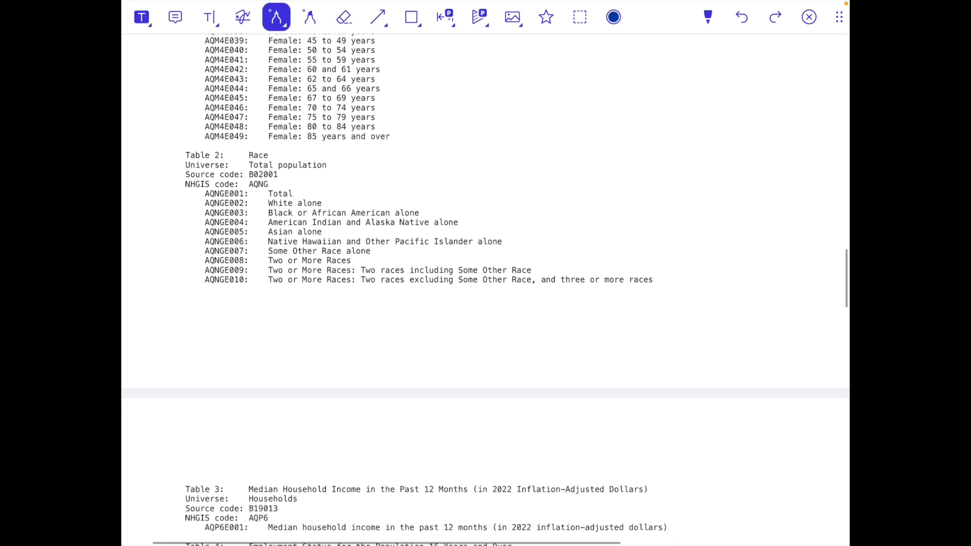
{"action": "mouse_move", "coordinate": [266, 269]}
{"action": "left_mouse_down"}
{"action": "mouse_move", "coordinate": [262, 283]}
{"action": "mouse_move", "coordinate": [271, 284]}
{"action": "left_mouse_up"}
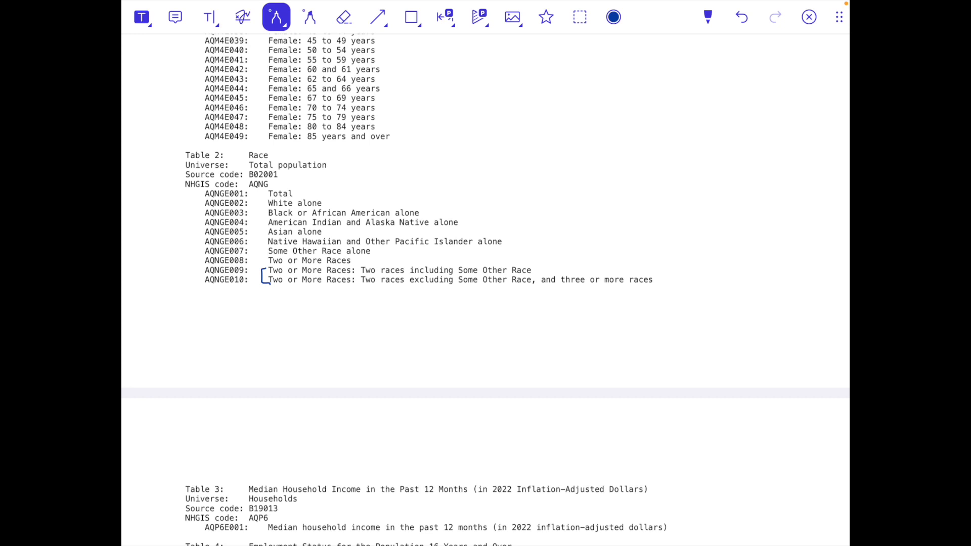
Circle the Margins of error (Data Type M) heading in blue ink.
{"action": "scroll", "coordinate": [486, 289], "scroll_direction": "down", "scroll_amount": 4}
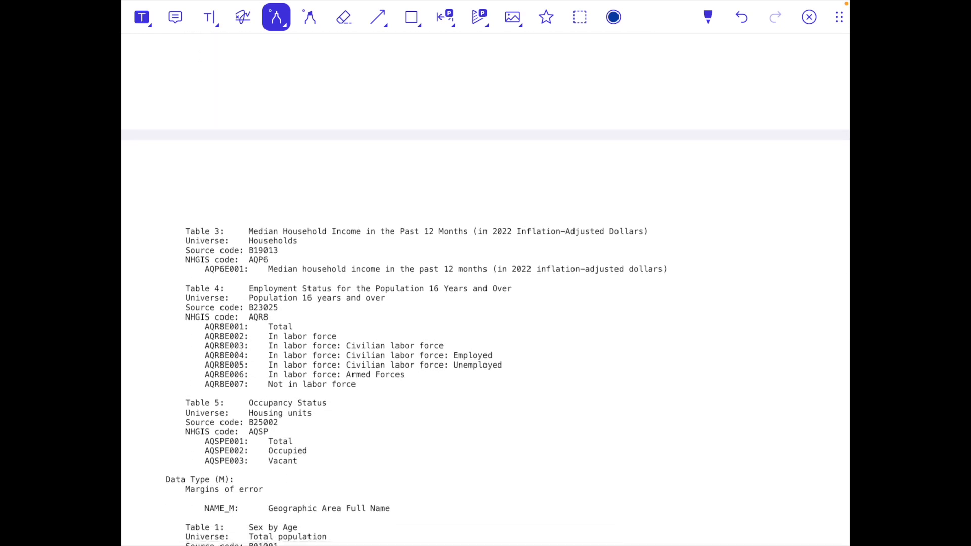
{"action": "scroll", "coordinate": [485, 321], "scroll_direction": "down", "scroll_amount": 3}
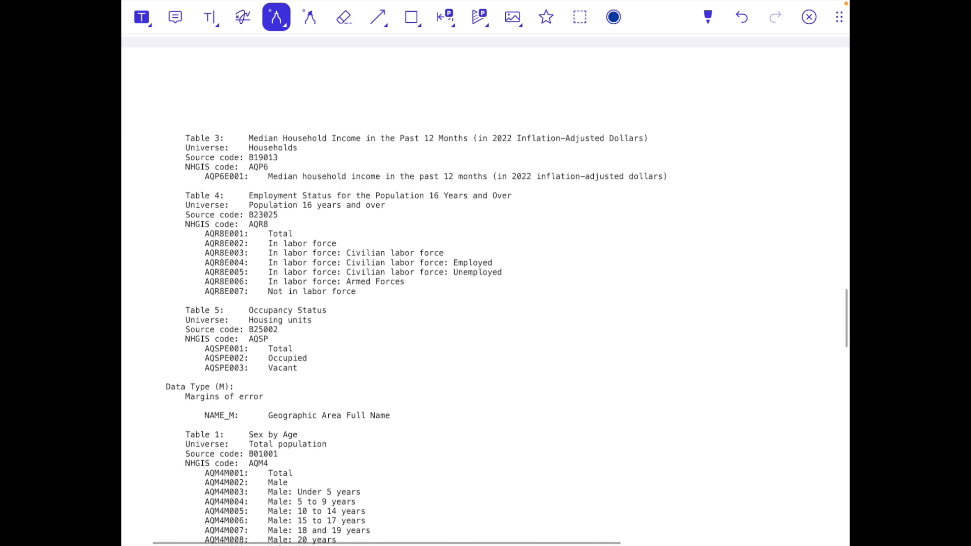
{"action": "scroll", "coordinate": [486, 290], "scroll_direction": "down", "scroll_amount": 3}
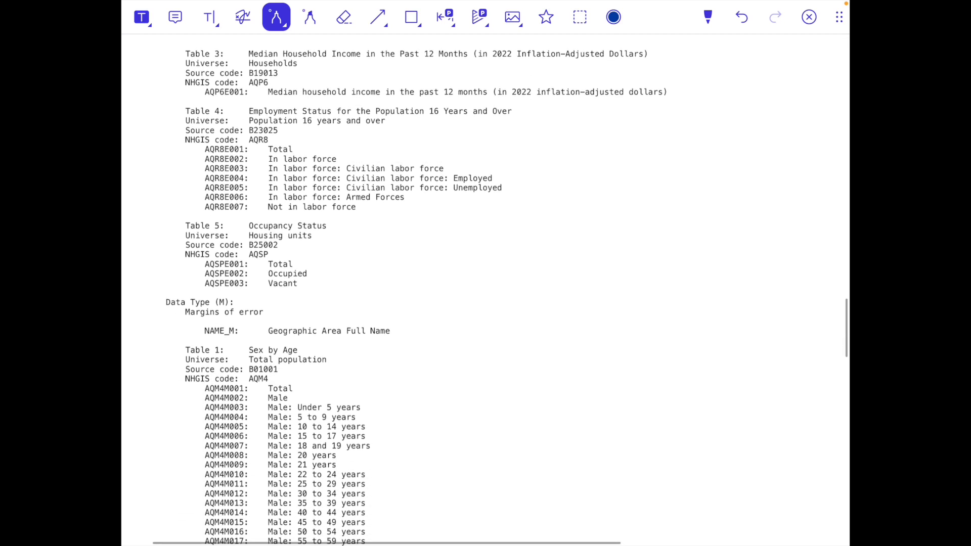
{"action": "scroll", "coordinate": [486, 290], "scroll_direction": "down", "scroll_amount": 1}
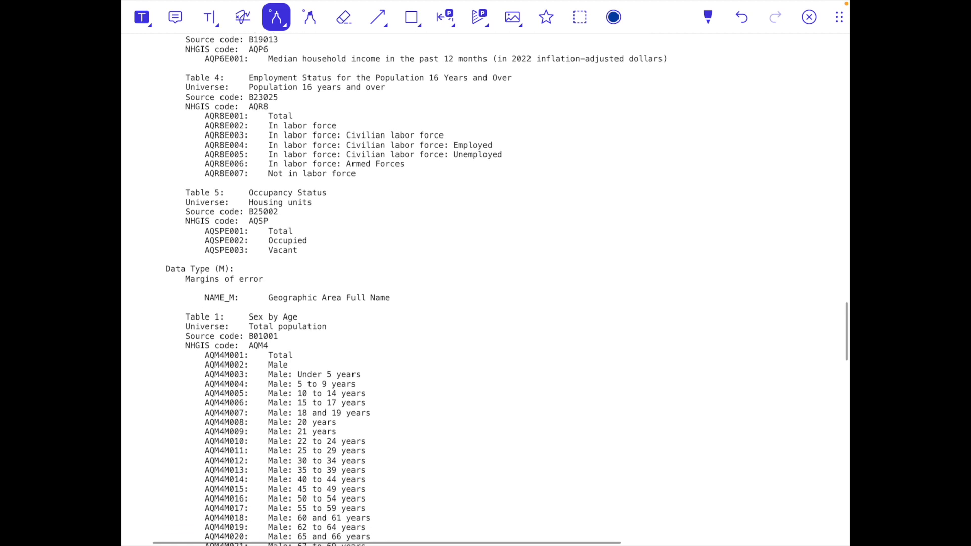
{"action": "scroll", "coordinate": [485, 290], "scroll_direction": "down", "scroll_amount": 2}
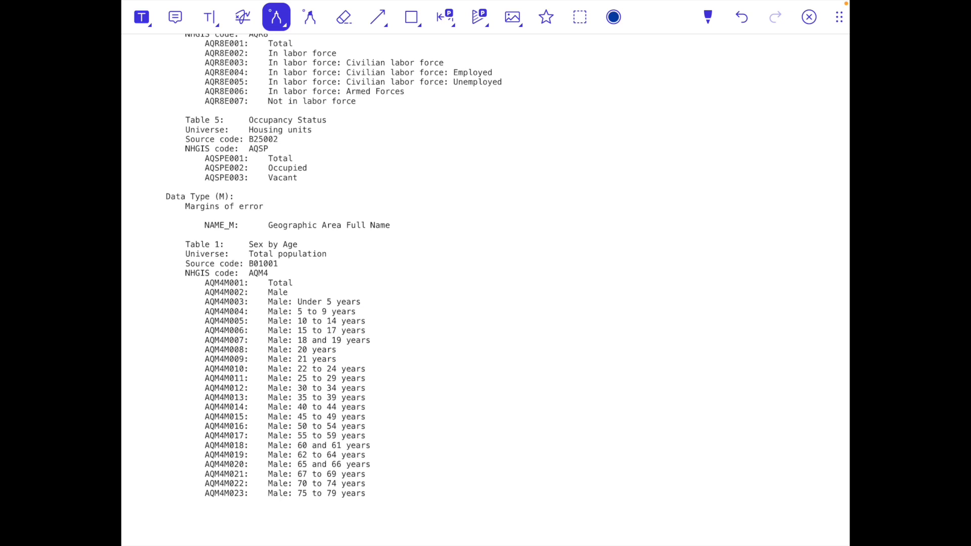
{"action": "mouse_move", "coordinate": [196, 178]}
{"action": "left_mouse_down"}
{"action": "mouse_move", "coordinate": [291, 192]}
{"action": "mouse_move", "coordinate": [188, 170]}
{"action": "left_mouse_up"}
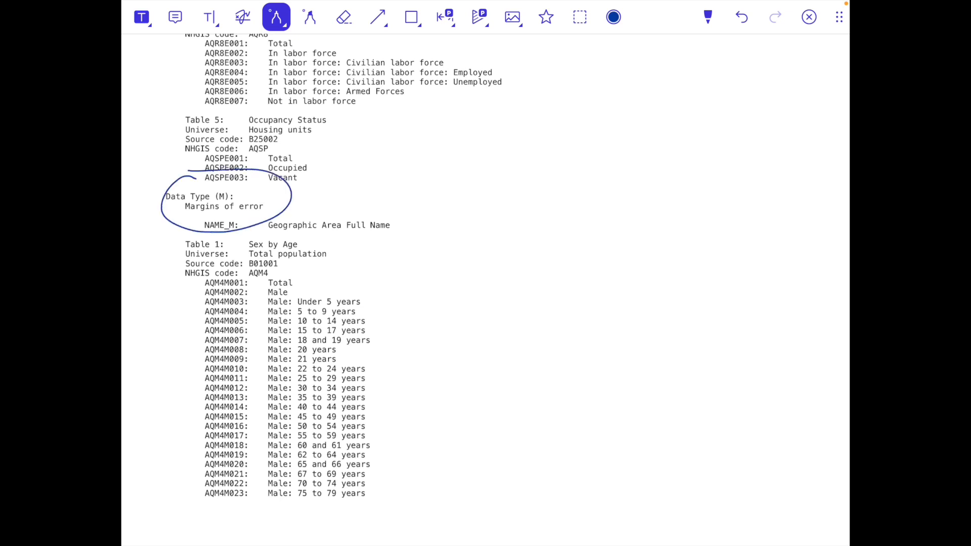
Draw X marks across the Table 1 AQM4M margin-of-error list.
{"action": "left_click_drag", "start_coordinate": [238, 269], "coordinate": [402, 467]}
{"action": "left_click_drag", "start_coordinate": [397, 252], "coordinate": [218, 475]}
{"action": "scroll", "coordinate": [486, 290], "scroll_direction": "down", "scroll_amount": 14}
{"action": "left_click_drag", "start_coordinate": [264, 175], "coordinate": [446, 364]}
{"action": "left_click_drag", "start_coordinate": [417, 203], "coordinate": [279, 400]}
{"action": "scroll", "coordinate": [485, 290], "scroll_direction": "down", "scroll_amount": 3}
{"action": "scroll", "coordinate": [485, 290], "scroll_direction": "down", "scroll_amount": 15}
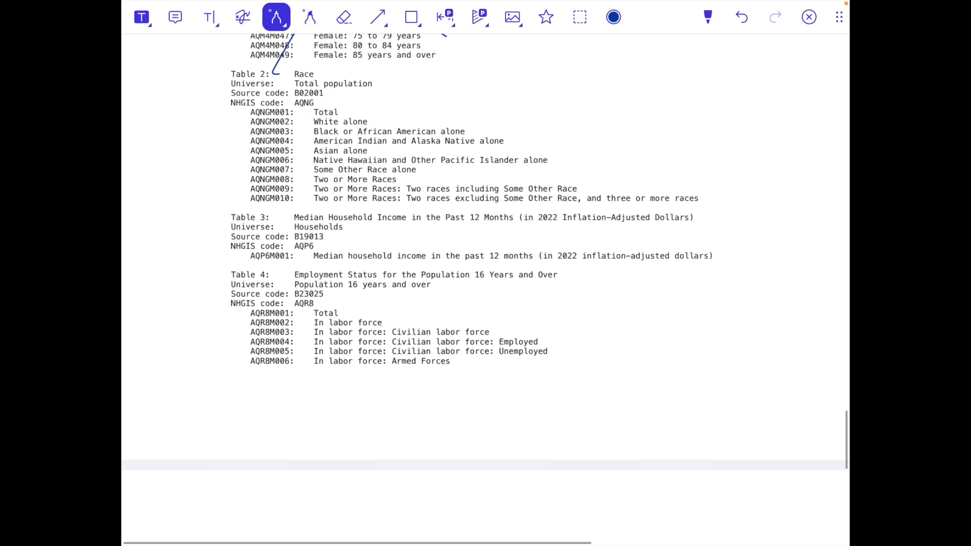
{"action": "scroll", "coordinate": [485, 290], "scroll_direction": "up", "scroll_amount": 15}
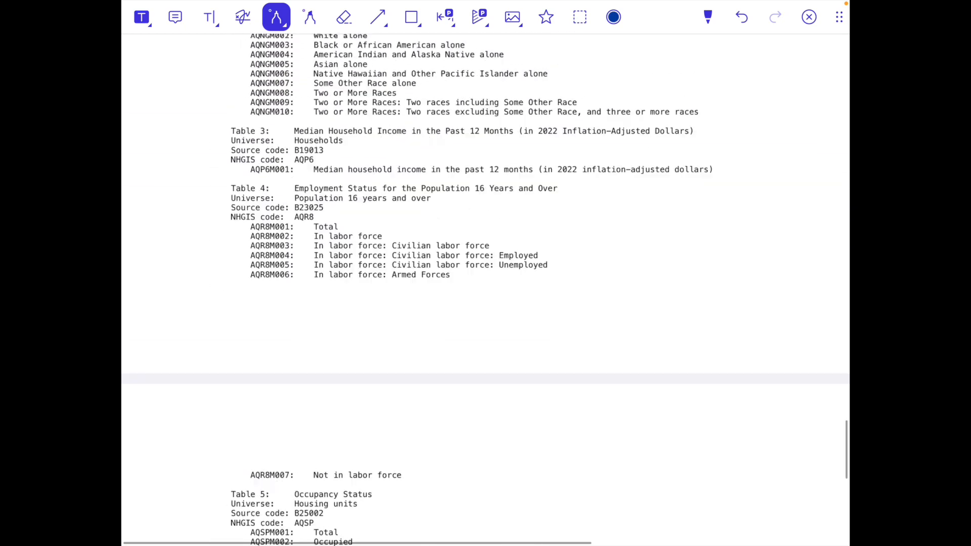
{"action": "scroll", "coordinate": [485, 289], "scroll_direction": "up", "scroll_amount": 15}
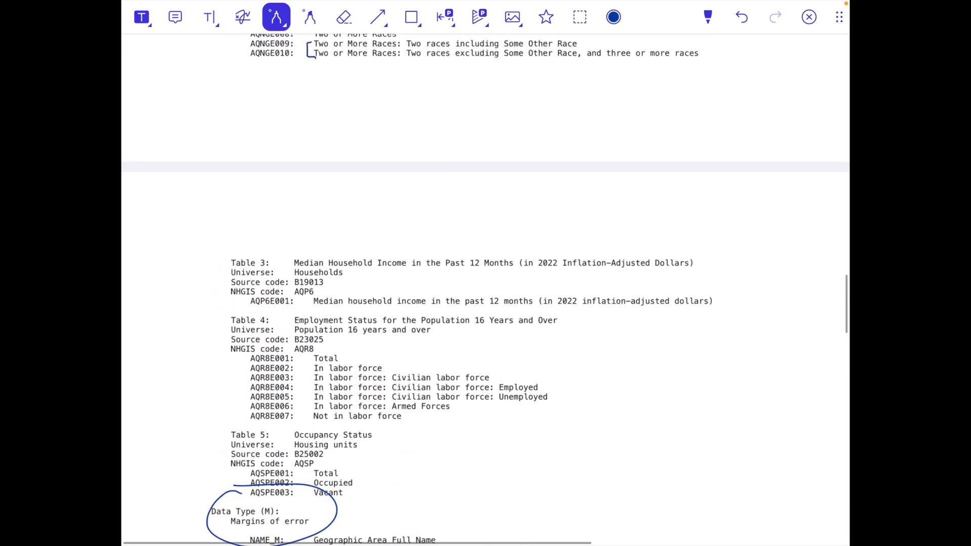
{"action": "scroll", "coordinate": [486, 290], "scroll_direction": "up", "scroll_amount": 2}
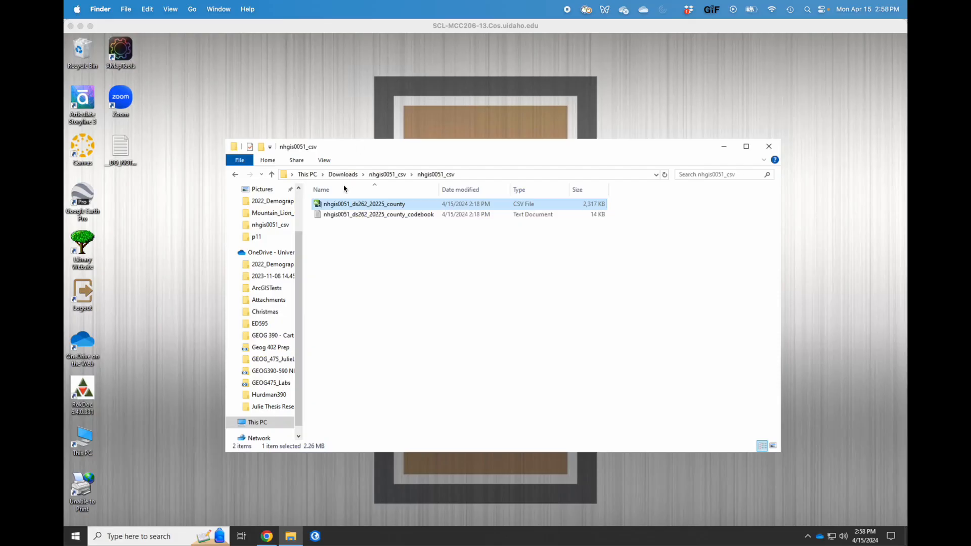
Open the county CSV in Excel, choosing Don't Convert to keep leading zeros.
{"action": "right_click", "coordinate": [333, 206]}
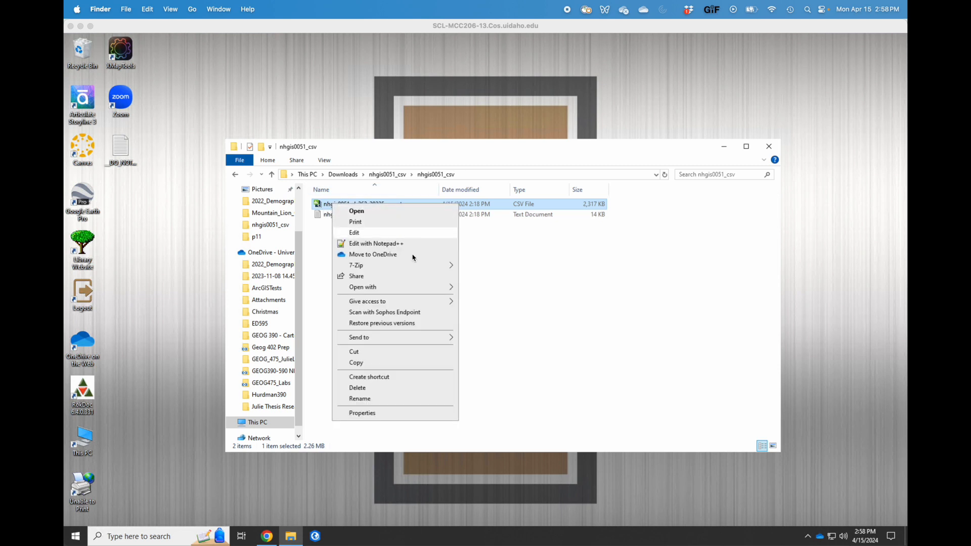
{"action": "mouse_move", "coordinate": [414, 295]}
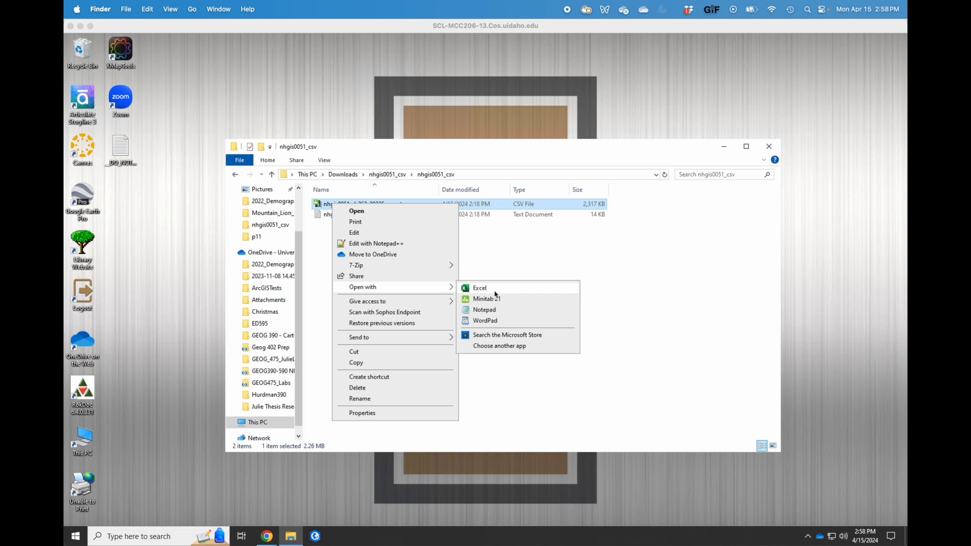
{"action": "left_click", "coordinate": [497, 293]}
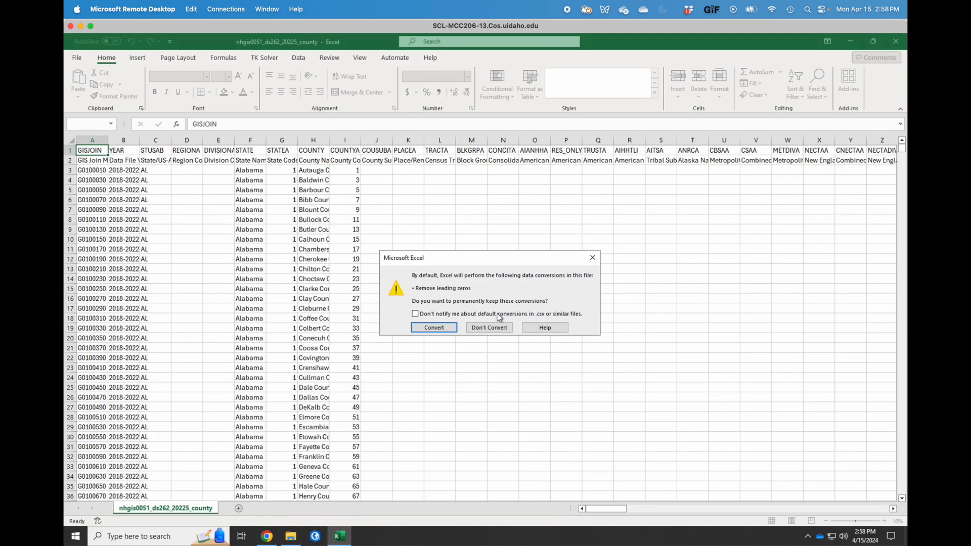
{"action": "left_click", "coordinate": [489, 328]}
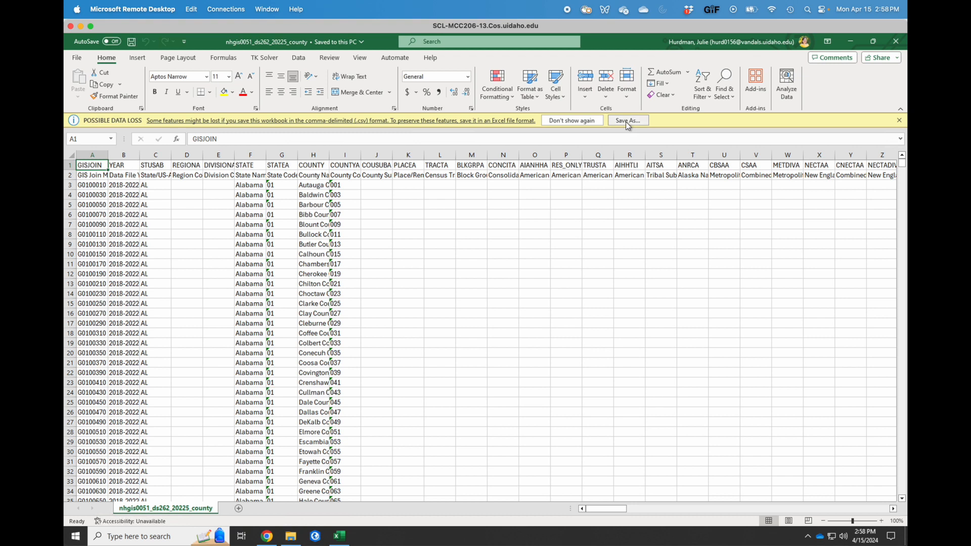
Save the CSV as Excel Workbook 'ACS_2022_County' in the nhgis0051_csv folder.
{"action": "left_click", "coordinate": [628, 120]}
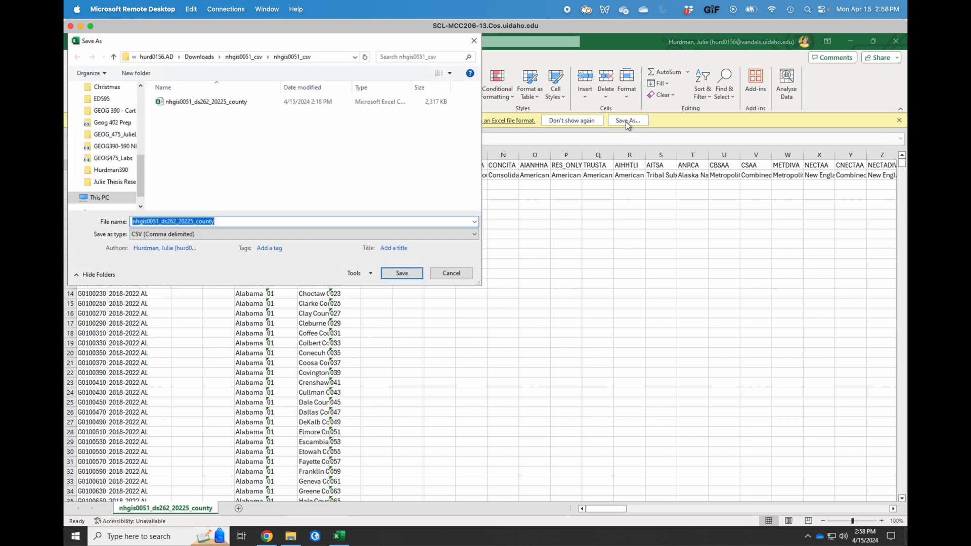
{"action": "left_click", "coordinate": [216, 234]}
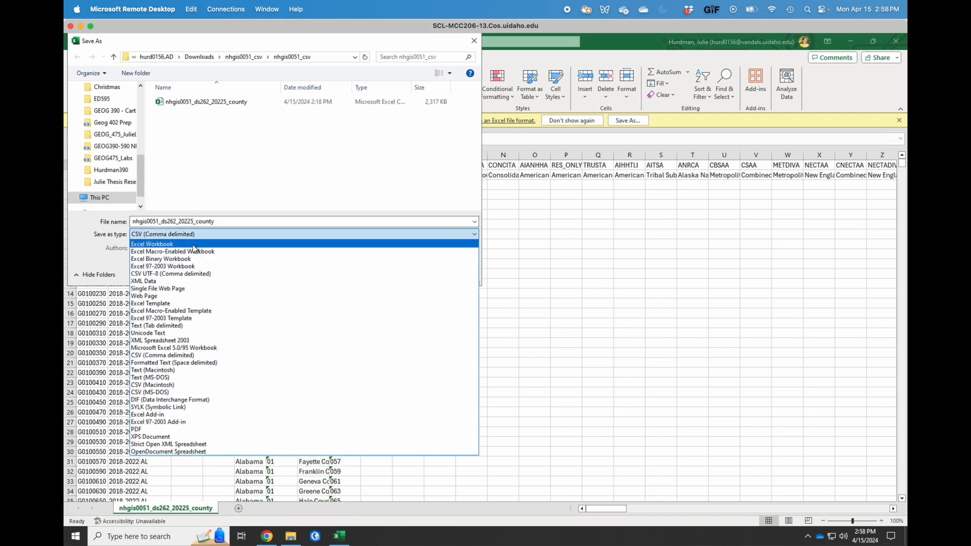
{"action": "left_click", "coordinate": [193, 245]}
{"action": "left_click", "coordinate": [240, 220]}
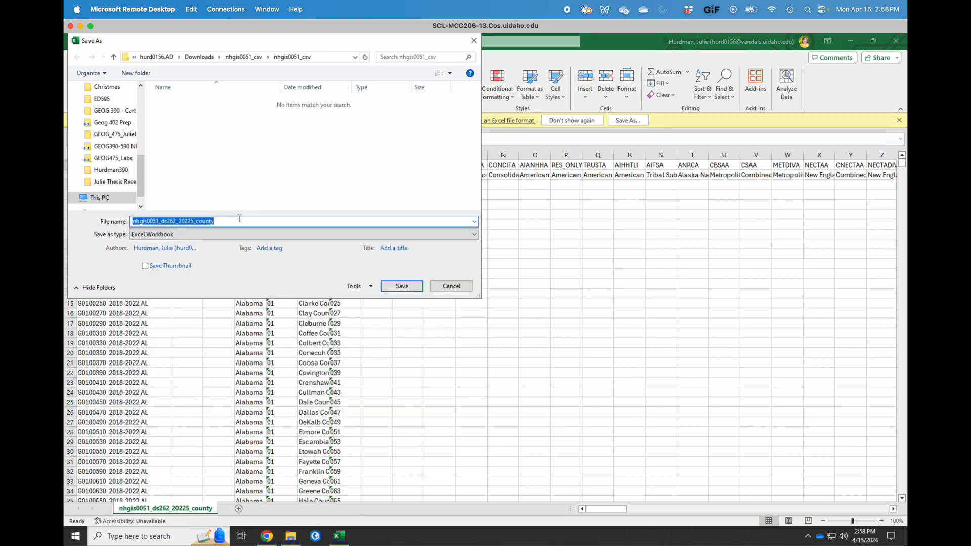
{"action": "type", "text": "AC"}
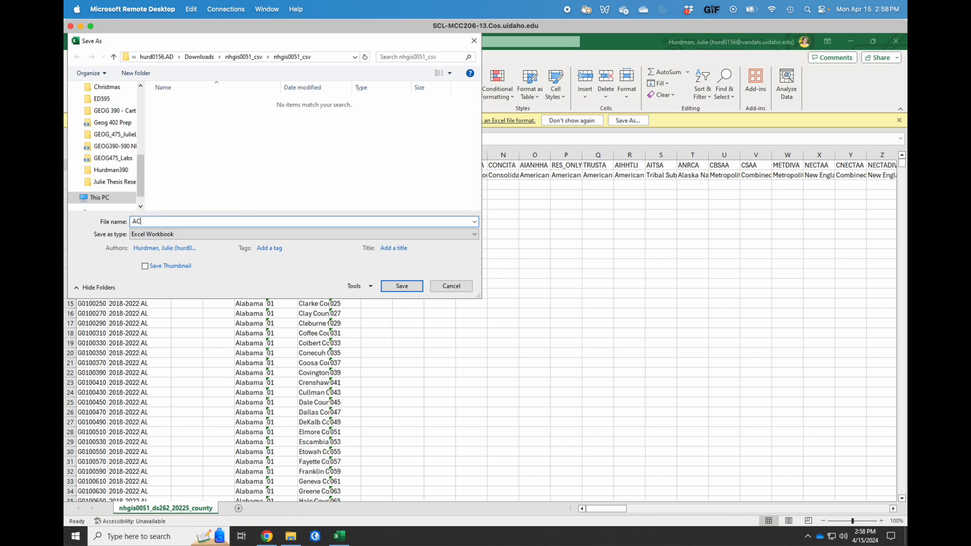
{"action": "type", "text": "S_2022_County"}
{"action": "key", "text": "Return"}
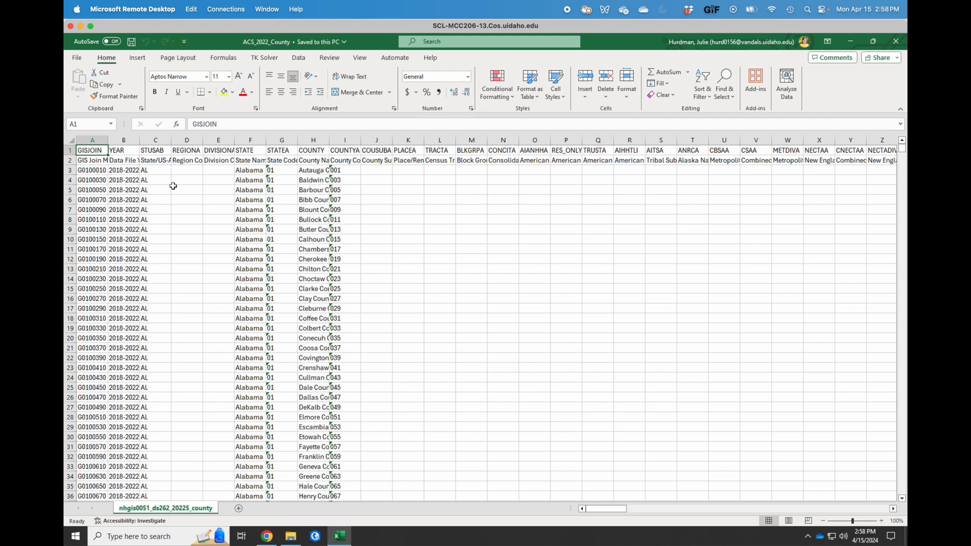
AutoFit all columns of the county sheet so full field names and descriptions show.
{"action": "left_click", "coordinate": [70, 140]}
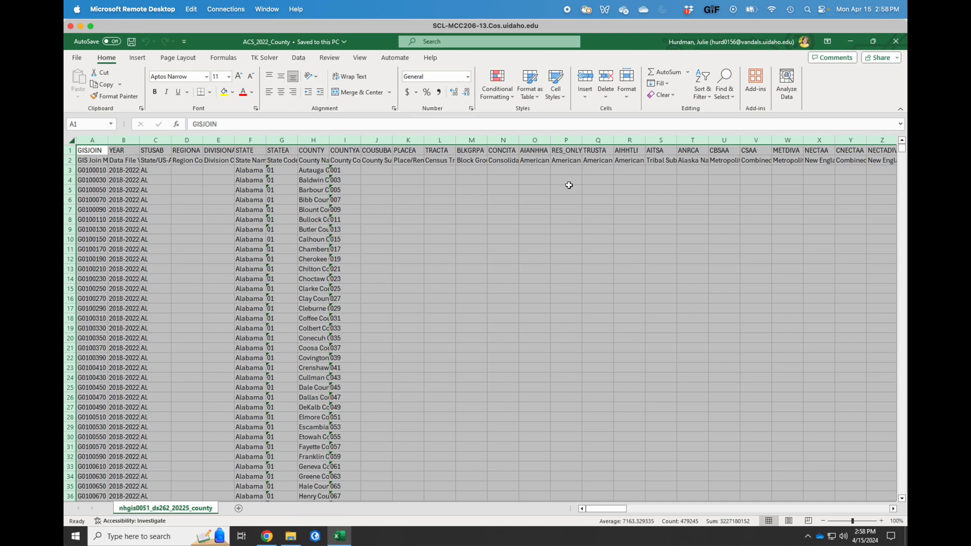
{"action": "left_click", "coordinate": [568, 183]}
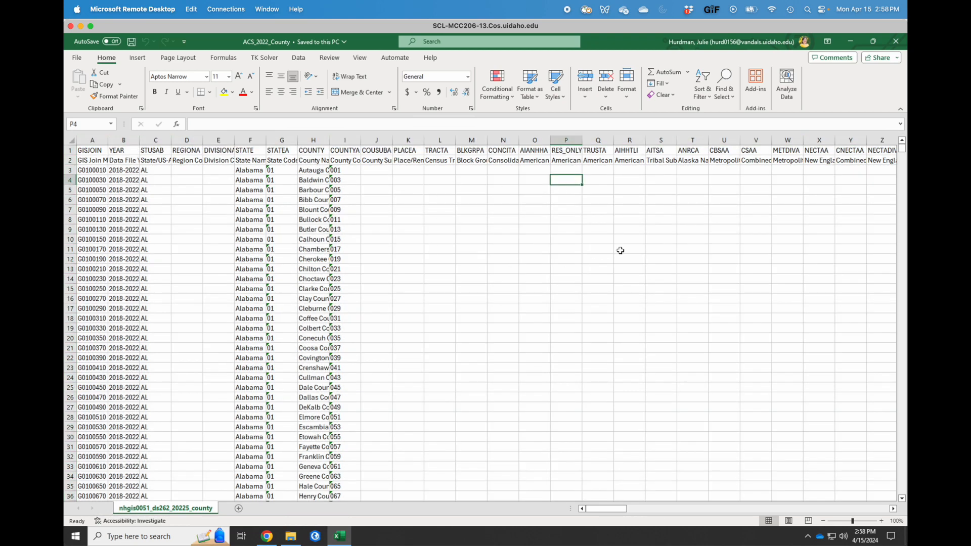
{"action": "left_click", "coordinate": [71, 140]}
{"action": "double_click", "coordinate": [108, 140]}
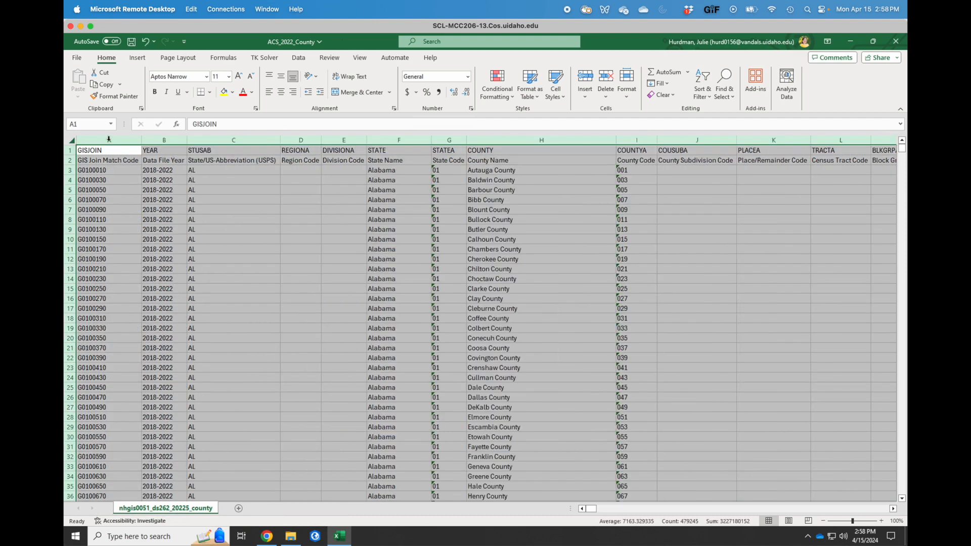
{"action": "left_click", "coordinate": [268, 186]}
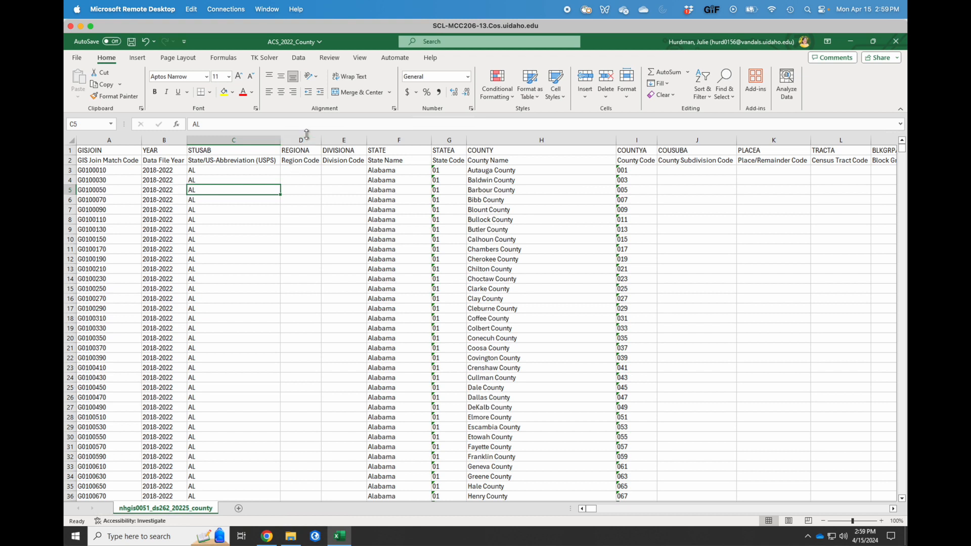
Delete the empty REGIONA and DIVISIONA columns.
{"action": "left_click_drag", "start_coordinate": [303, 140], "coordinate": [337, 141]}
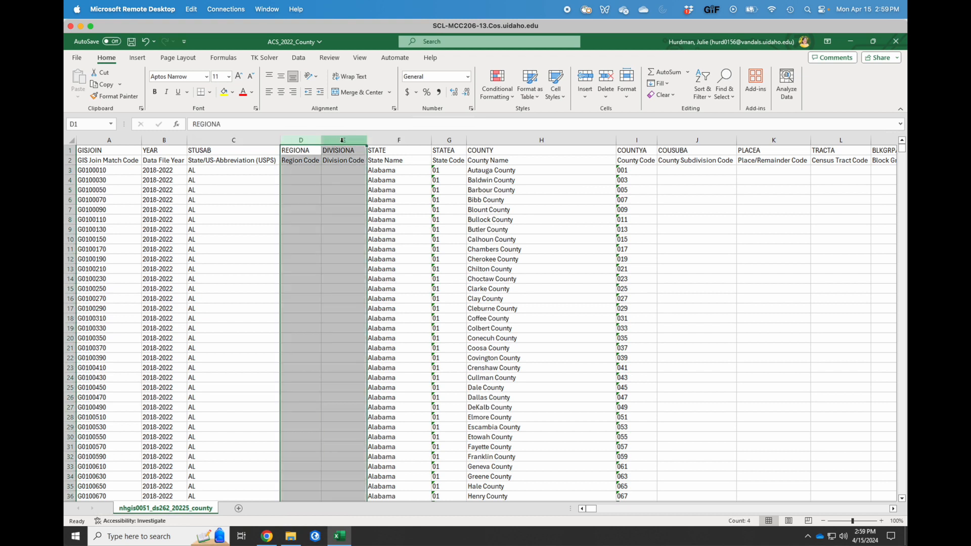
{"action": "right_click", "coordinate": [351, 140]}
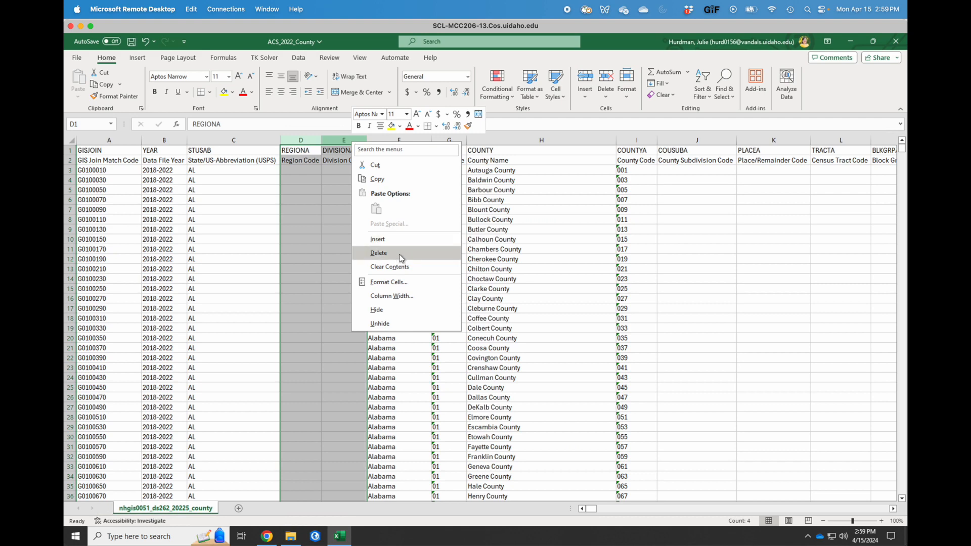
{"action": "left_click", "coordinate": [379, 253]}
Delete the empty columns from COUSUBA through PUMAA.
{"action": "scroll", "coordinate": [631, 222], "scroll_direction": "right", "scroll_amount": 6}
{"action": "scroll", "coordinate": [631, 222], "scroll_direction": "right", "scroll_amount": 2}
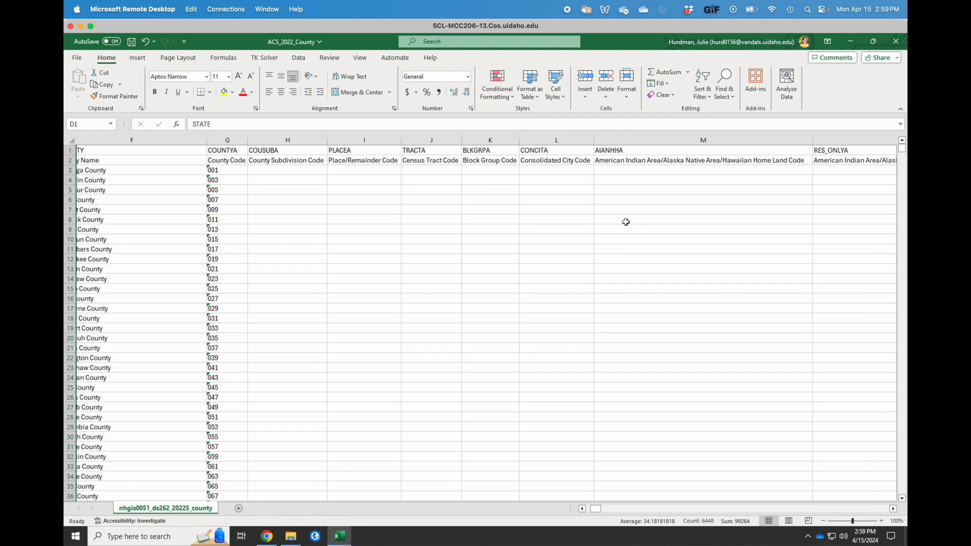
{"action": "left_click_drag", "start_coordinate": [287, 140], "coordinate": [717, 142]}
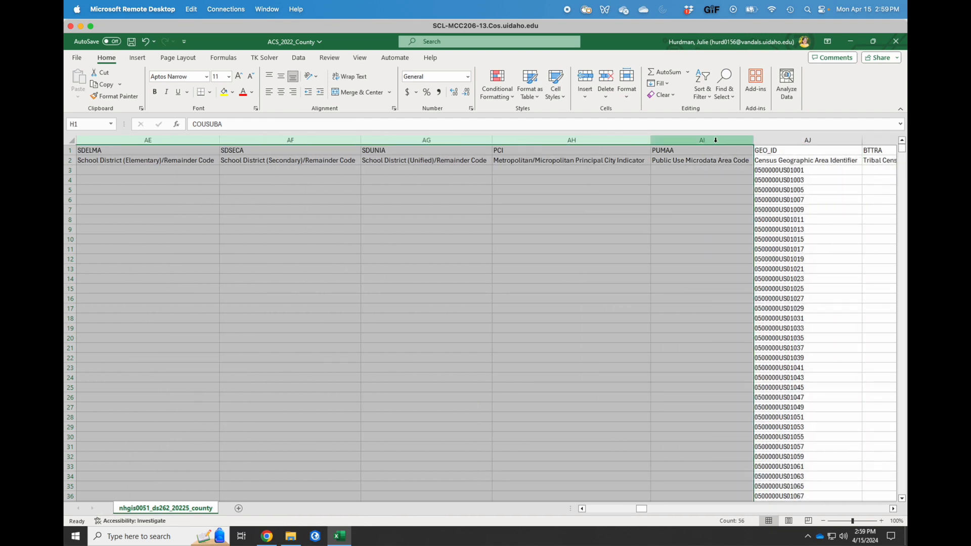
{"action": "right_click", "coordinate": [717, 145]}
{"action": "left_click", "coordinate": [741, 250]}
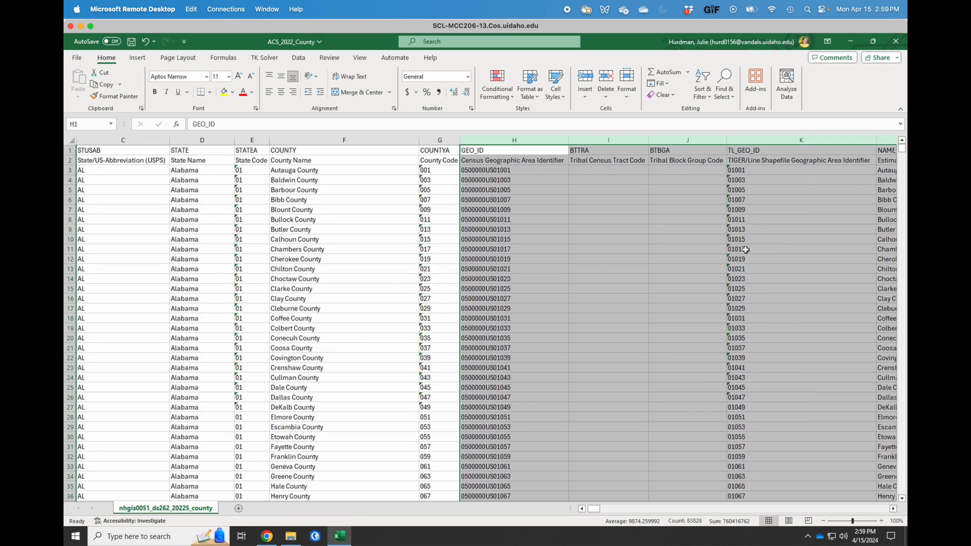
Delete the empty BTTRA and BTBGA columns.
{"action": "scroll", "coordinate": [443, 278], "scroll_direction": "left", "scroll_amount": 2}
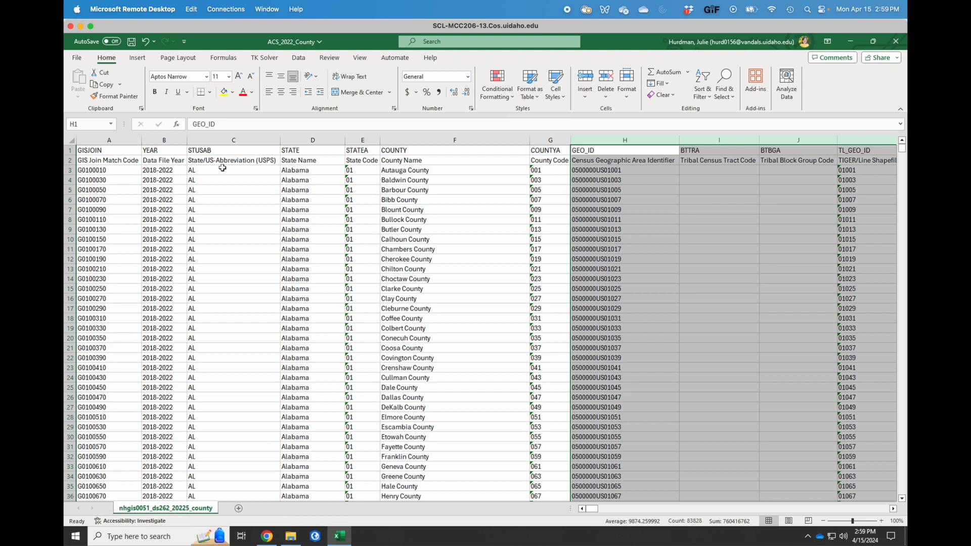
{"action": "left_click", "coordinate": [731, 209]}
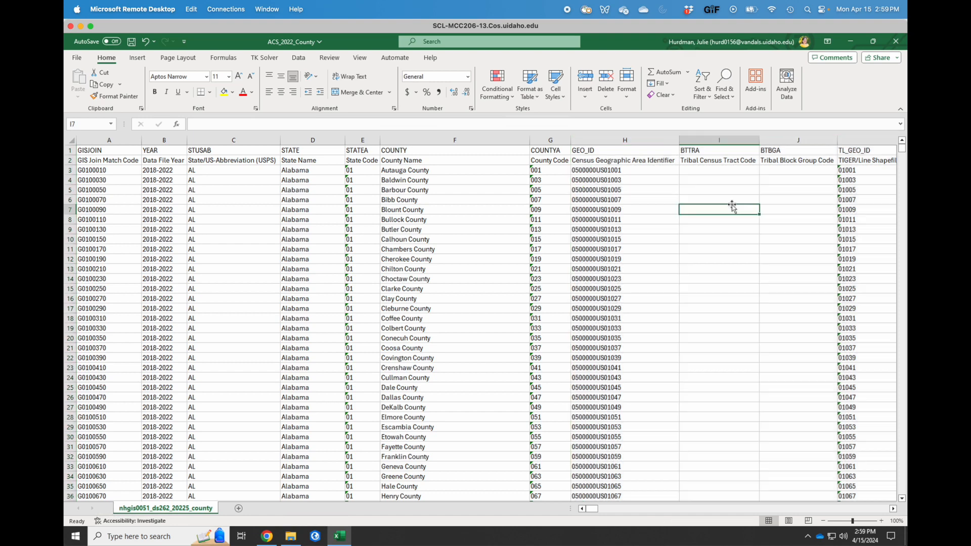
{"action": "left_click", "coordinate": [733, 140]}
{"action": "left_click_drag", "start_coordinate": [769, 142], "coordinate": [774, 139]}
{"action": "right_click", "coordinate": [782, 140]}
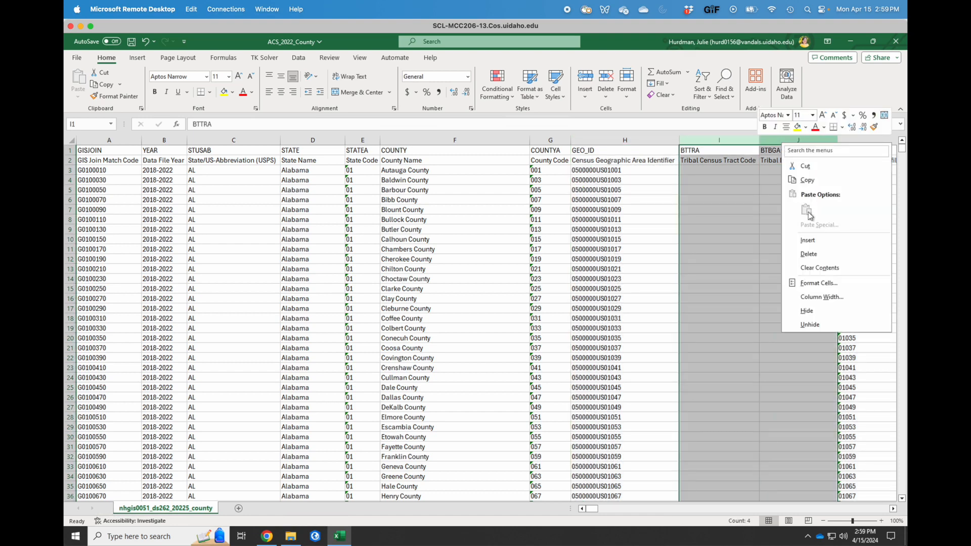
{"action": "left_click", "coordinate": [810, 253]}
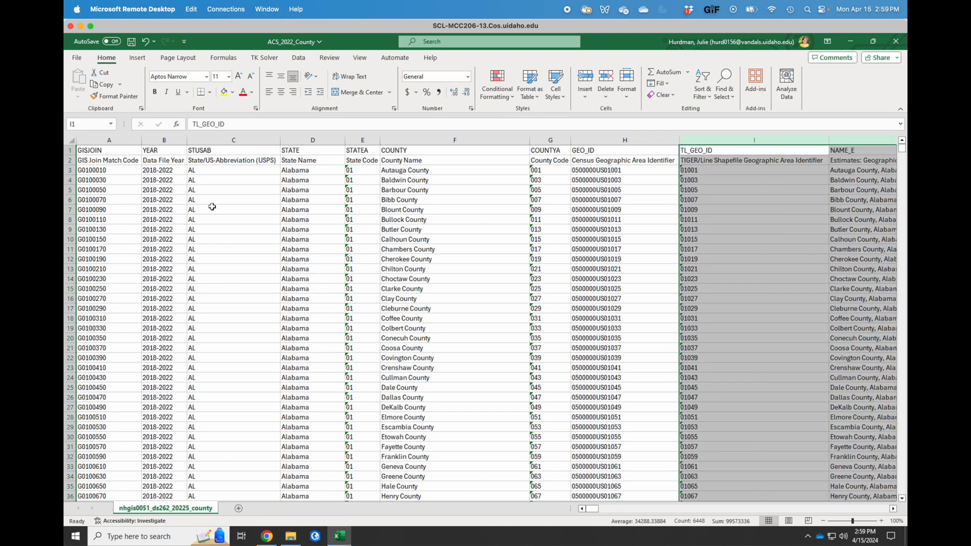
{"action": "left_click", "coordinate": [229, 198]}
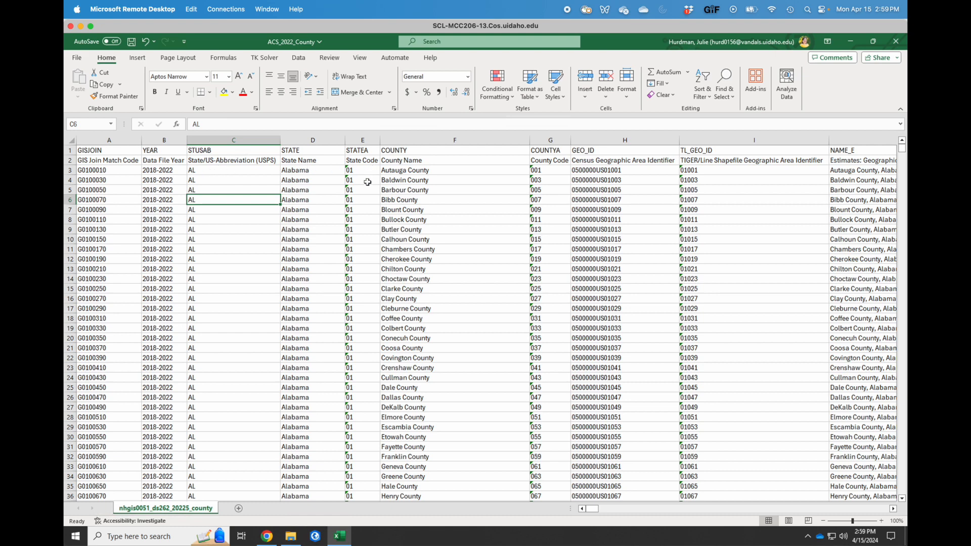
Delete the STUSAB and STATEA columns.
{"action": "scroll", "coordinate": [367, 272], "scroll_direction": "down", "scroll_amount": 3}
{"action": "scroll", "coordinate": [367, 272], "scroll_direction": "down", "scroll_amount": 15}
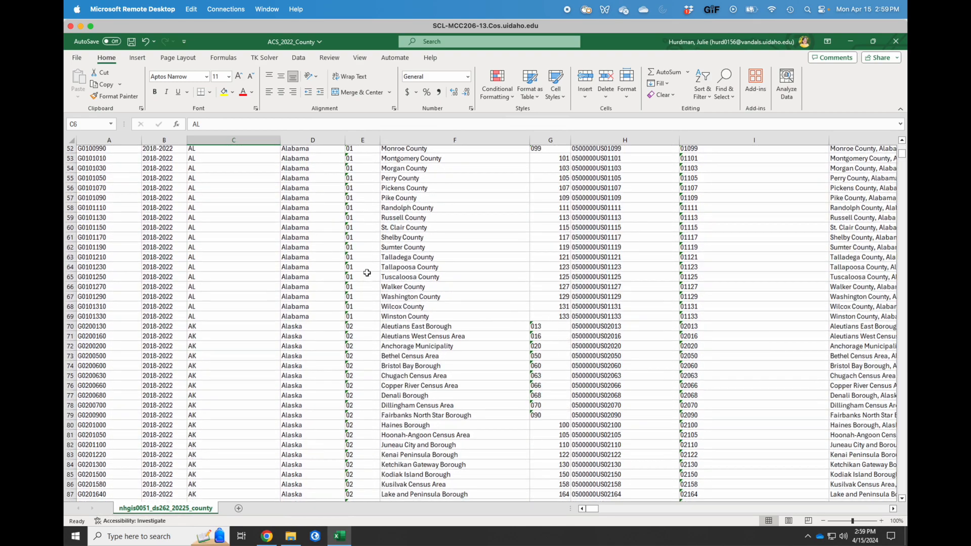
{"action": "scroll", "coordinate": [367, 272], "scroll_direction": "up", "scroll_amount": 17}
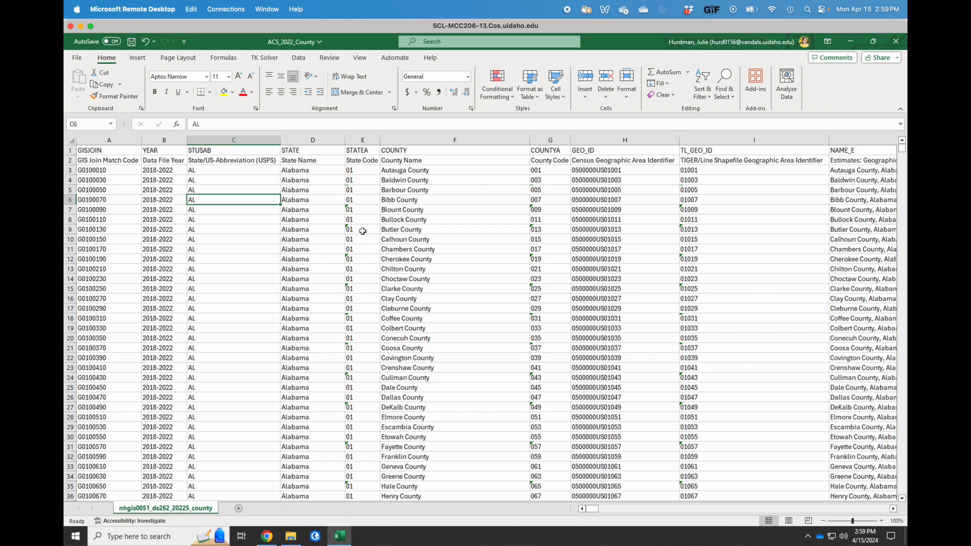
{"action": "left_click", "coordinate": [247, 136]}
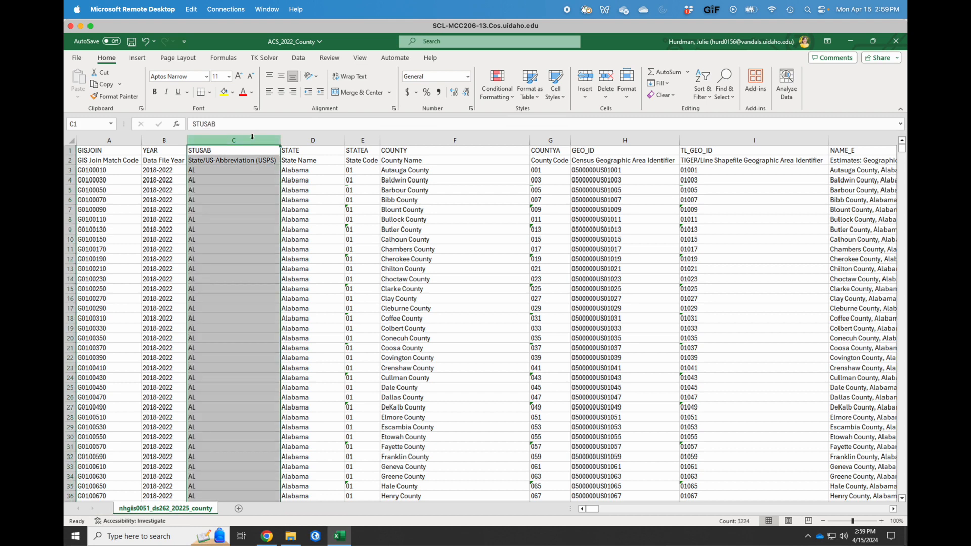
{"action": "right_click", "coordinate": [247, 139]}
{"action": "left_click", "coordinate": [303, 251]}
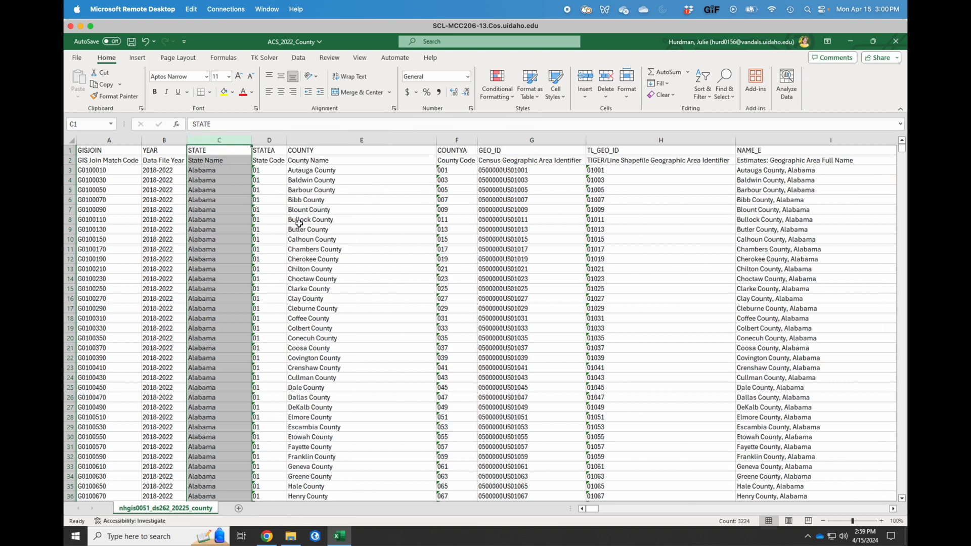
{"action": "left_click", "coordinate": [268, 139]}
{"action": "right_click", "coordinate": [269, 139]}
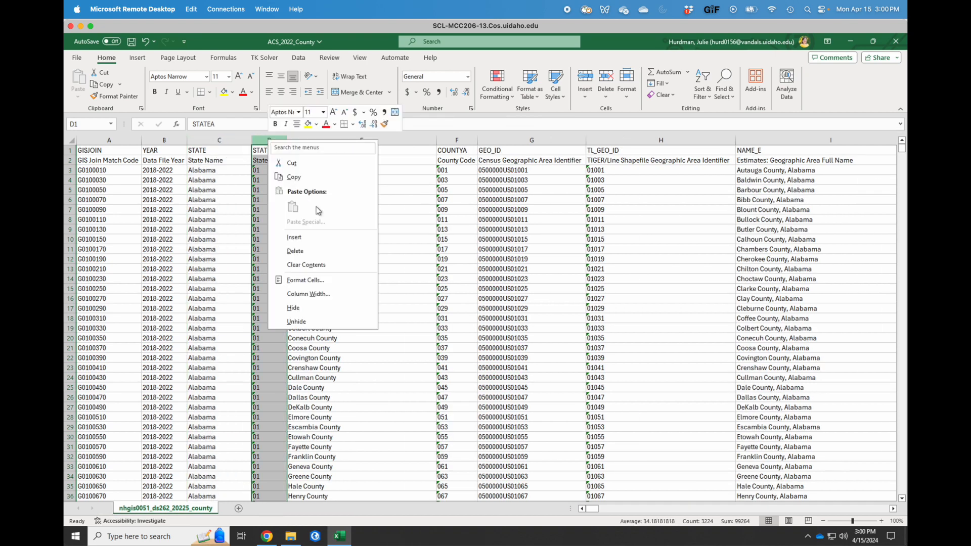
{"action": "left_click", "coordinate": [315, 253]}
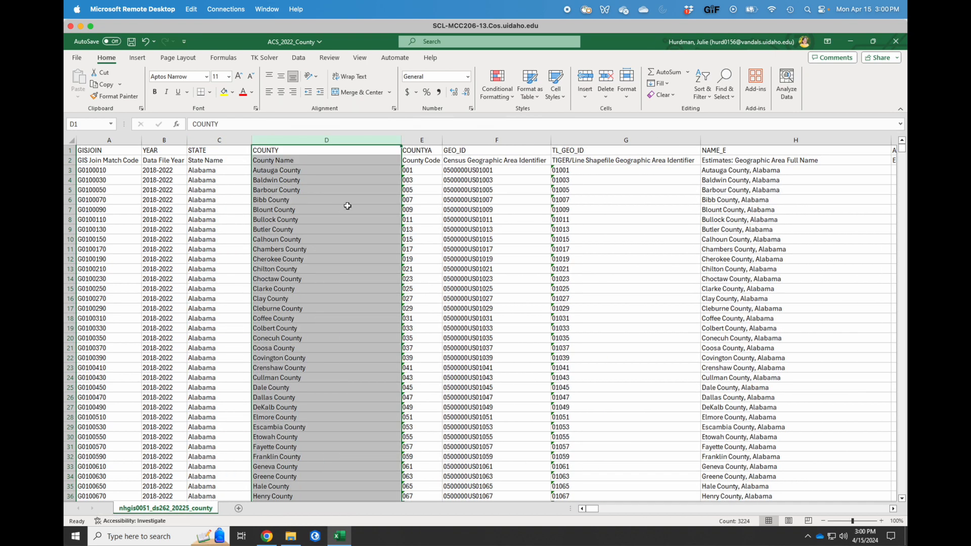
{"action": "left_click", "coordinate": [348, 207]}
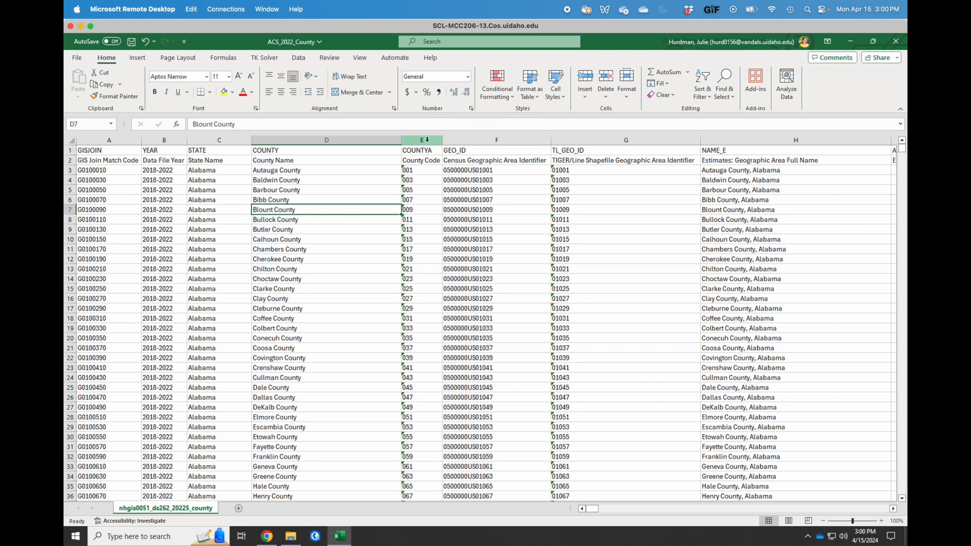
Delete the COUNTYA, GEO_ID, TL_GEO_ID and NAME_E columns.
{"action": "left_click", "coordinate": [428, 140]}
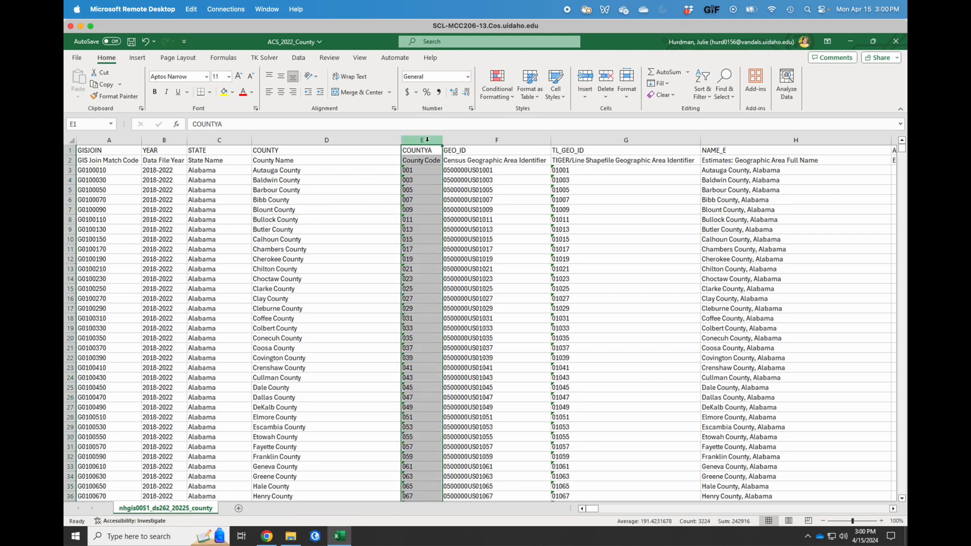
{"action": "left_click_drag", "start_coordinate": [423, 139], "coordinate": [609, 138]}
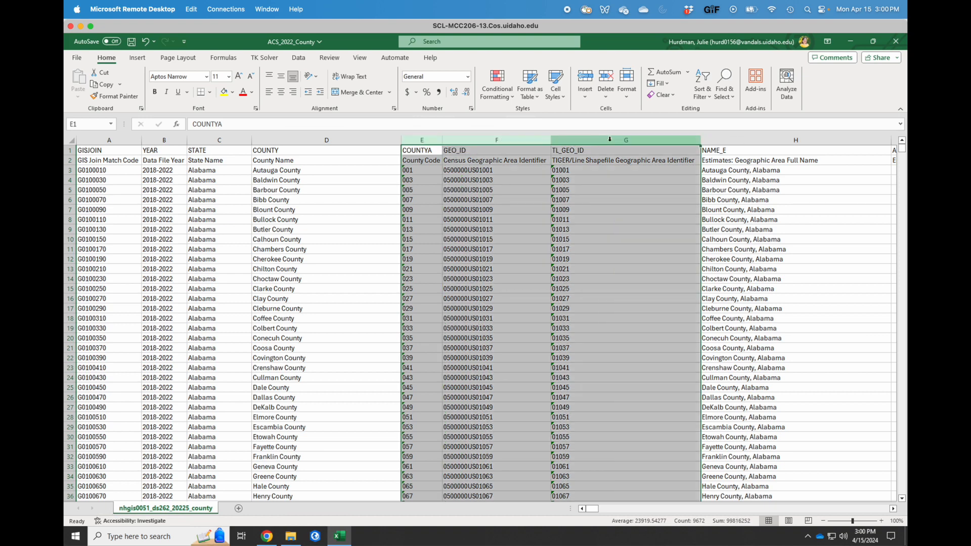
{"action": "right_click", "coordinate": [606, 140]}
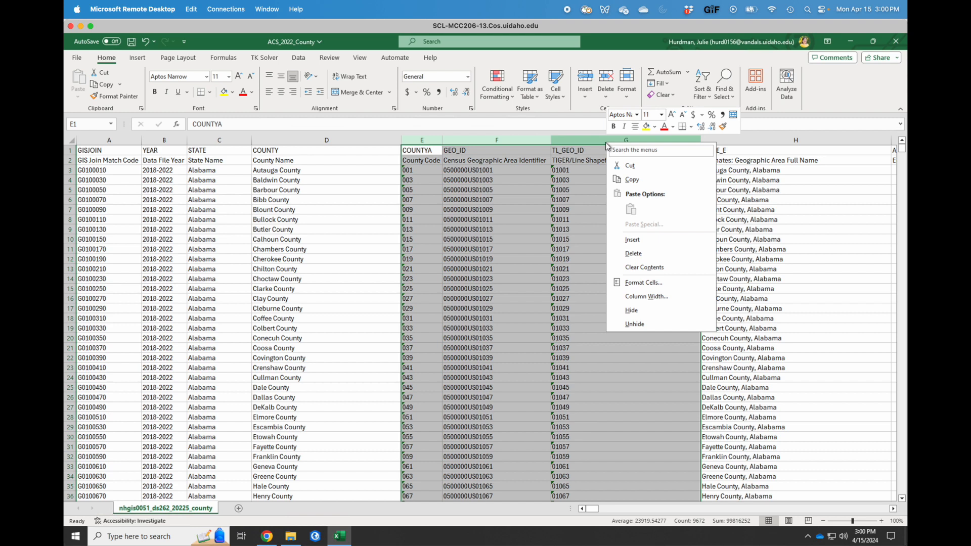
{"action": "left_click", "coordinate": [639, 254]}
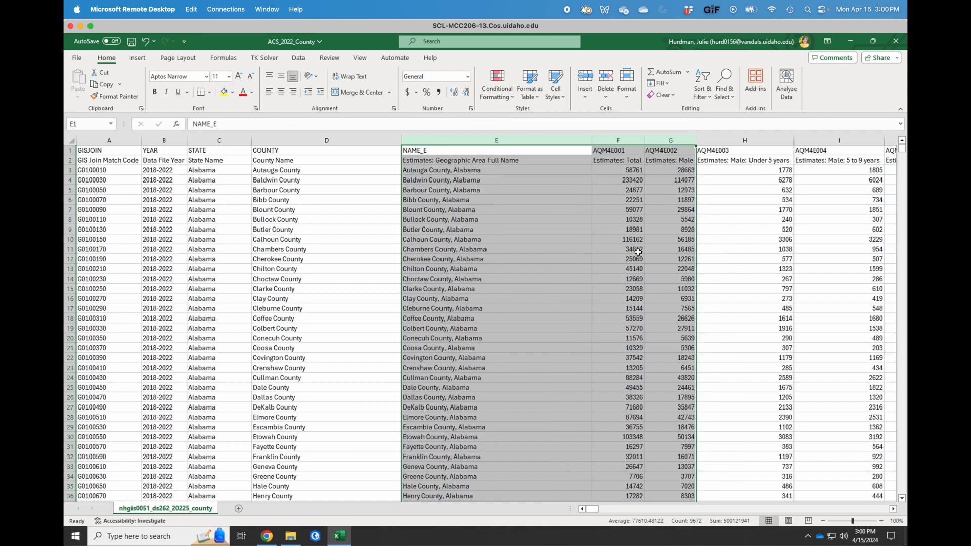
{"action": "left_click", "coordinate": [498, 210]}
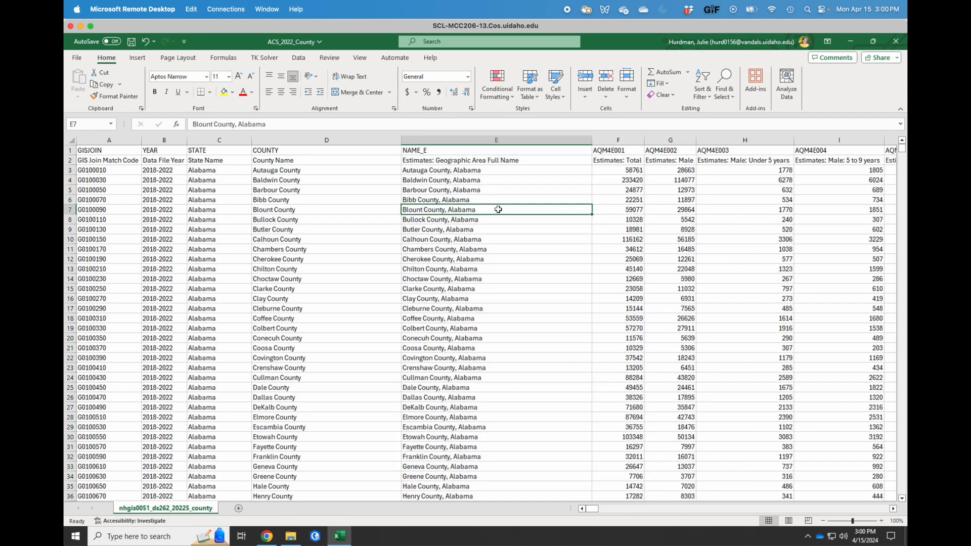
{"action": "left_click", "coordinate": [456, 140]}
{"action": "right_click", "coordinate": [457, 142]}
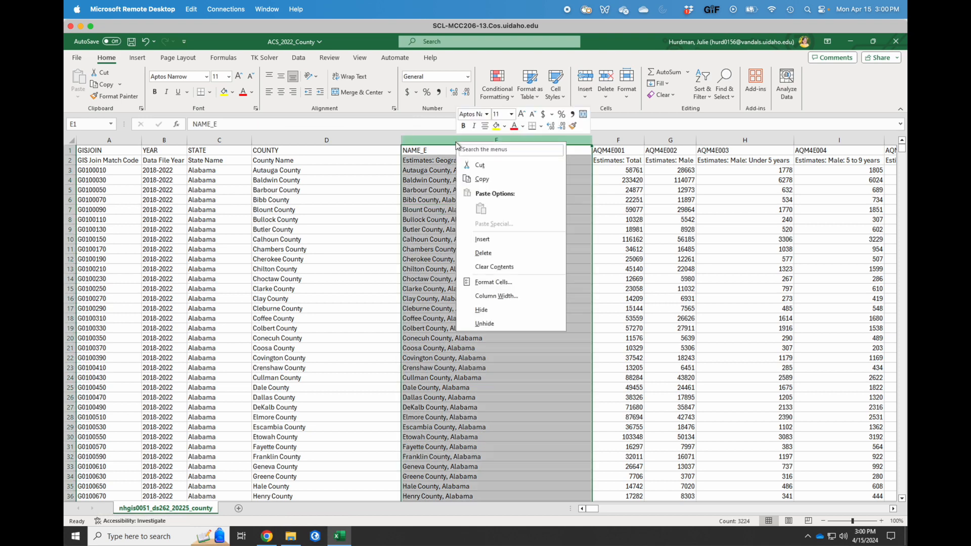
{"action": "left_click", "coordinate": [493, 253]}
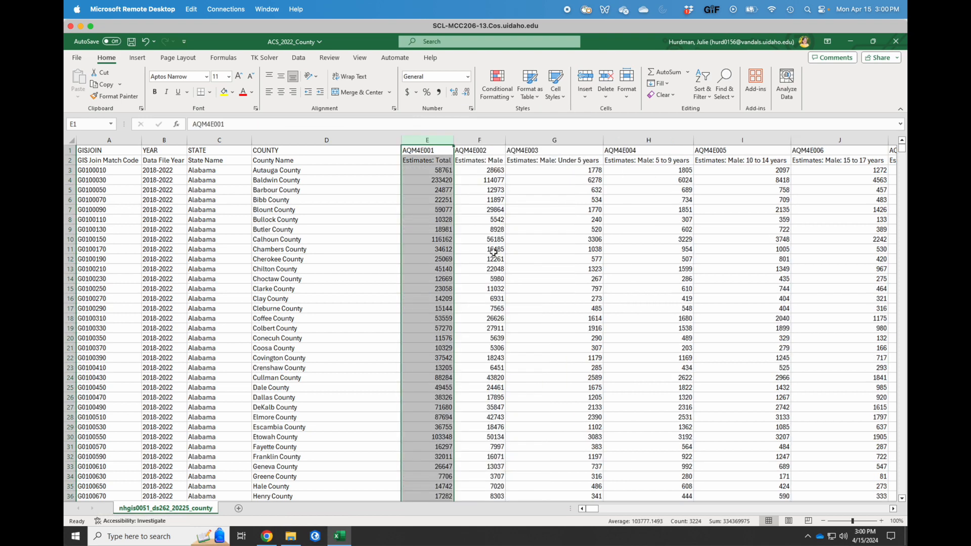
{"action": "left_click", "coordinate": [425, 180]}
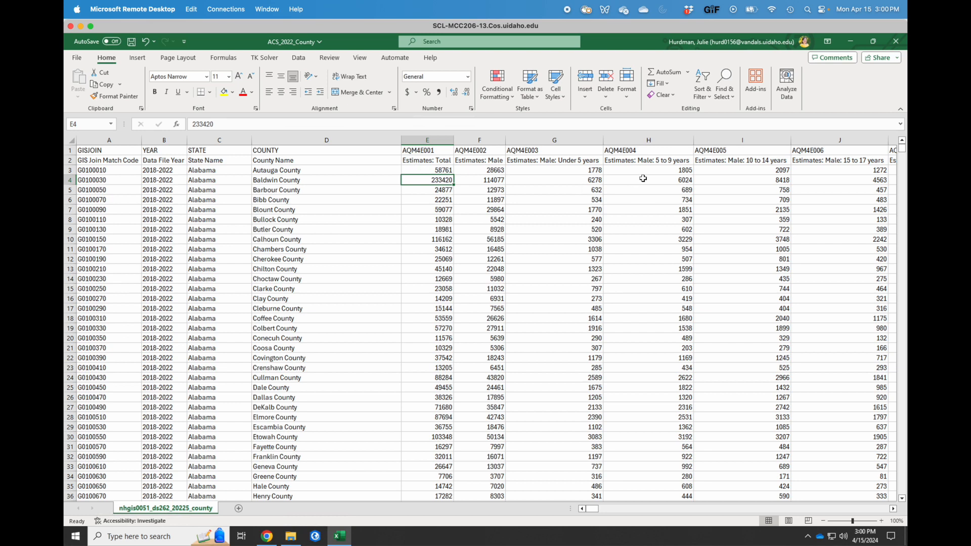
Search the sheet for 'marg' to locate the first margins-of-error column.
{"action": "scroll", "coordinate": [688, 180], "scroll_direction": "right", "scroll_amount": 4}
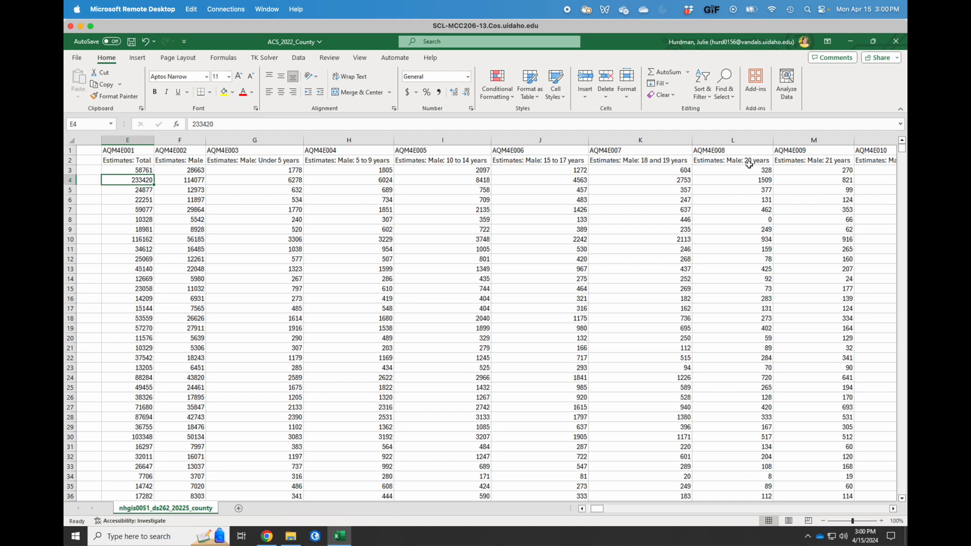
{"action": "left_click", "coordinate": [724, 81]}
{"action": "left_click", "coordinate": [740, 110]}
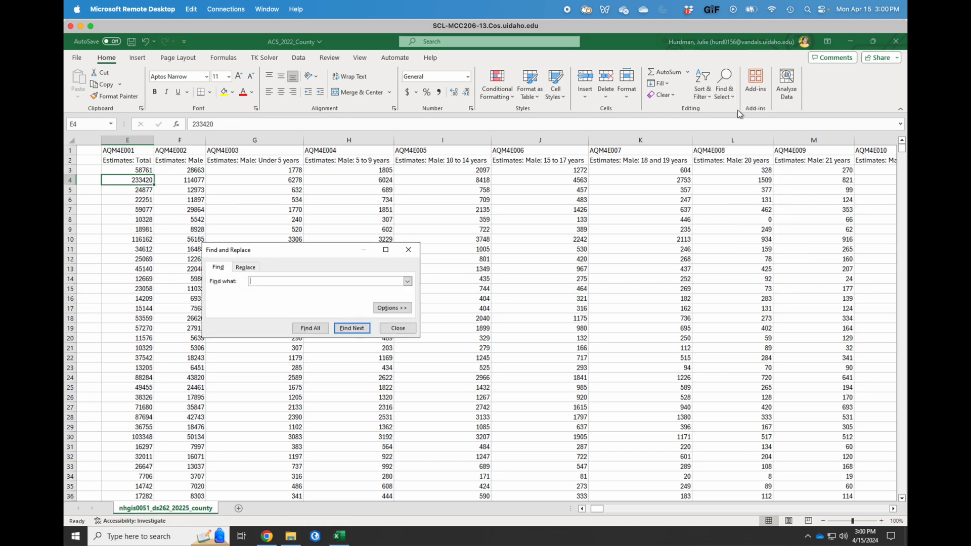
{"action": "type", "text": "marg"}
{"action": "key", "text": "Return"}
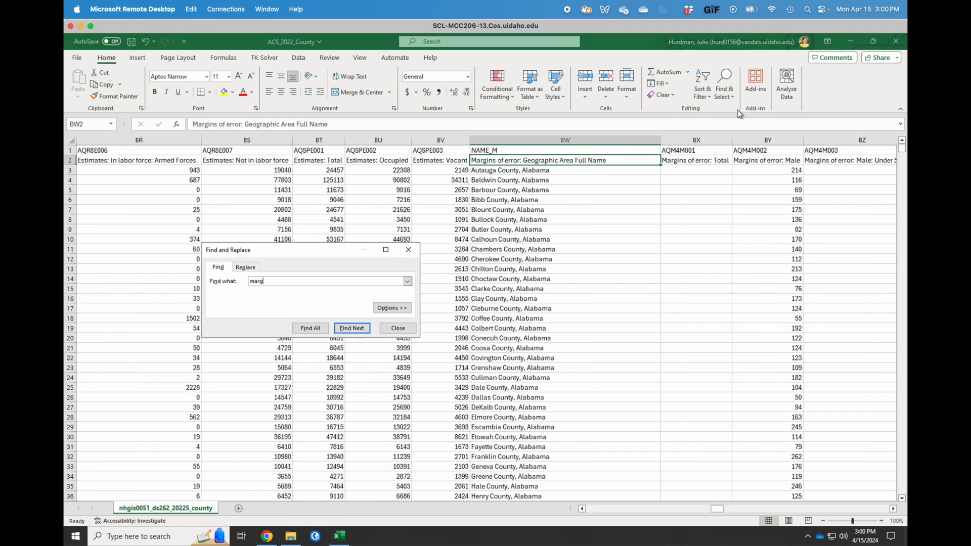
{"action": "left_click", "coordinate": [398, 328]}
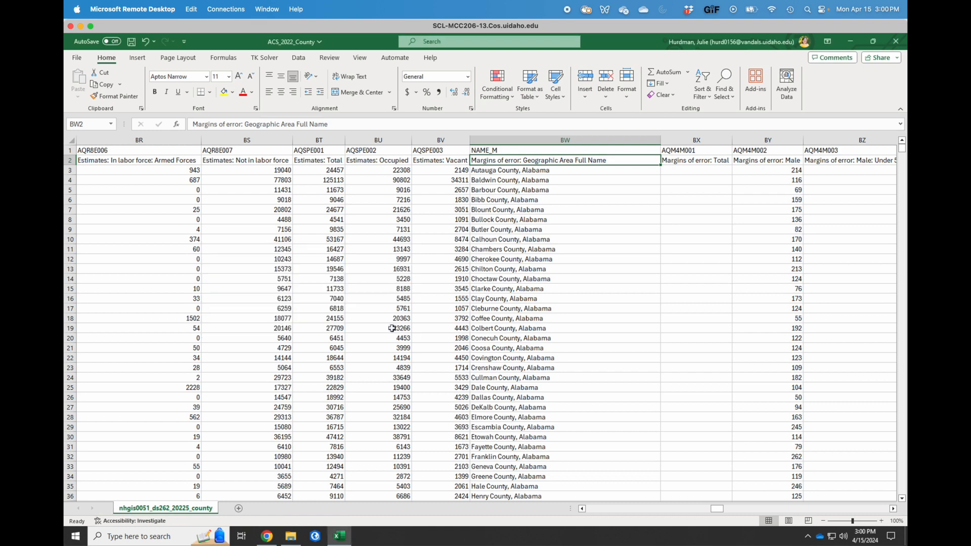
Delete all margin-of-error columns from NAME_M onward, then select the Estimates: Total header in E2.
{"action": "left_click_drag", "start_coordinate": [496, 140], "coordinate": [798, 139]}
{"action": "left_click_drag", "start_coordinate": [905, 137], "coordinate": [755, 137]}
{"action": "right_click", "coordinate": [744, 140]}
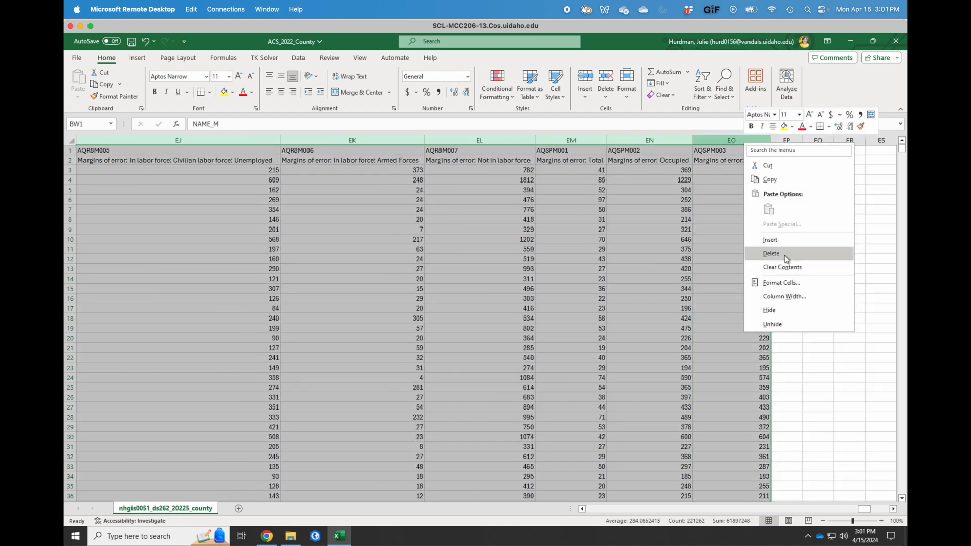
{"action": "left_click", "coordinate": [749, 251]}
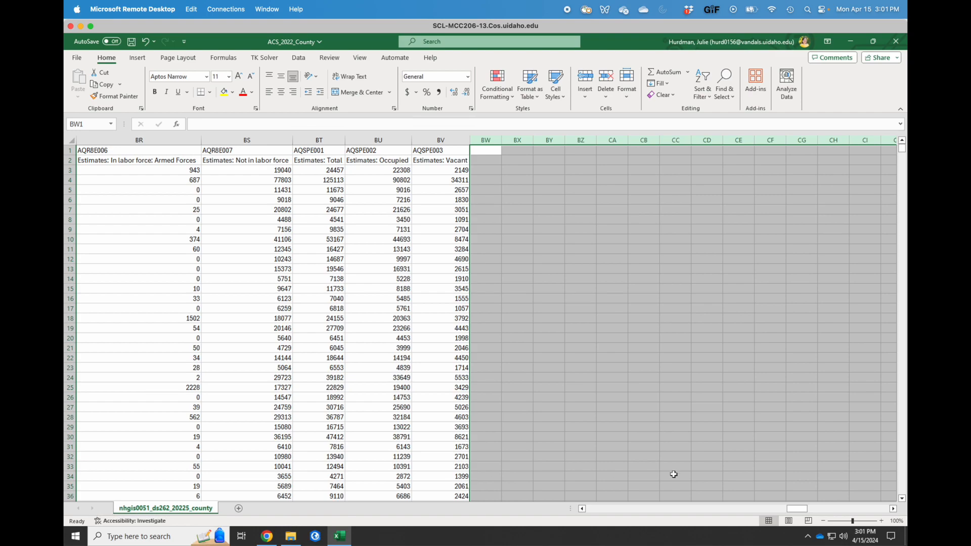
{"action": "left_click_drag", "start_coordinate": [800, 512], "coordinate": [569, 543]}
{"action": "left_click", "coordinate": [445, 159]}
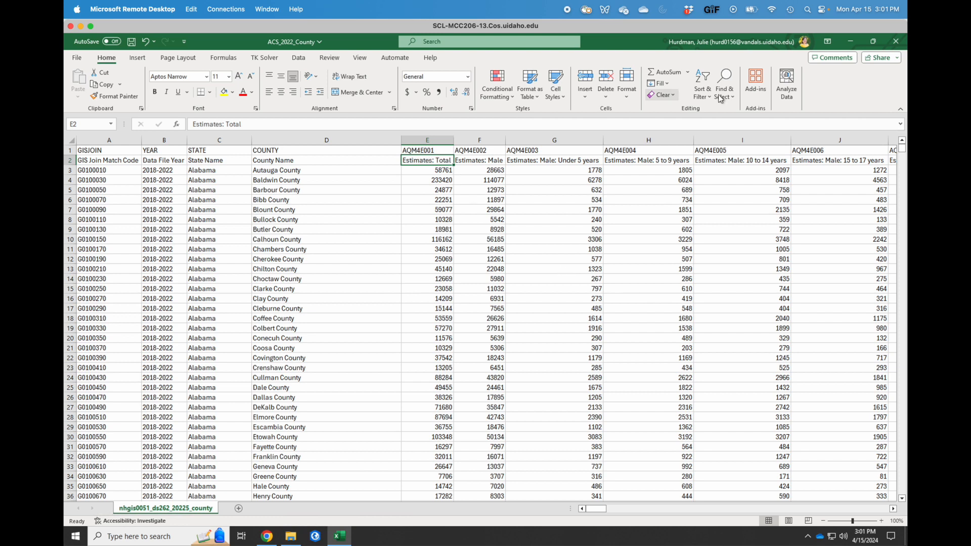
Replace 'Estimates: ' with nothing, stripping the prefix from all 70 row-2 headers.
{"action": "left_click", "coordinate": [736, 79]}
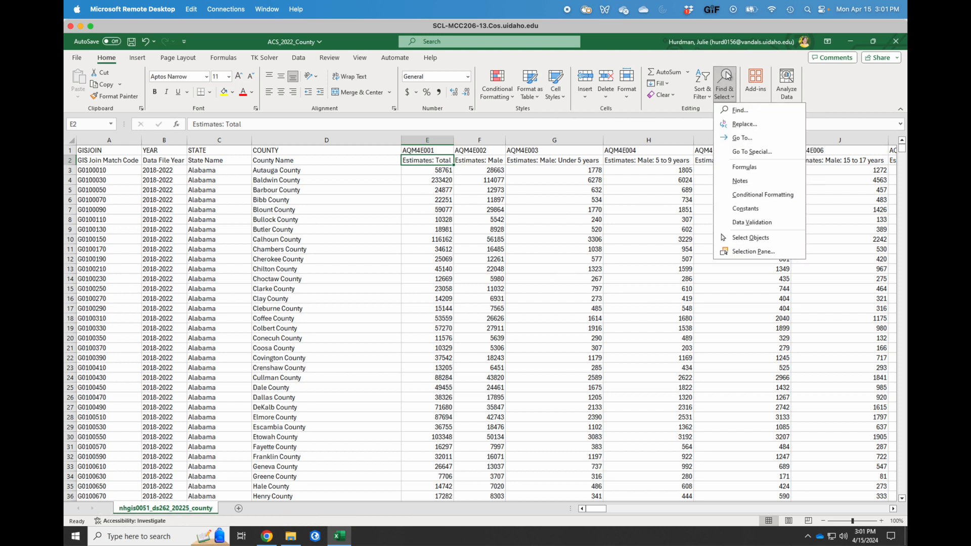
{"action": "left_click", "coordinate": [757, 125]}
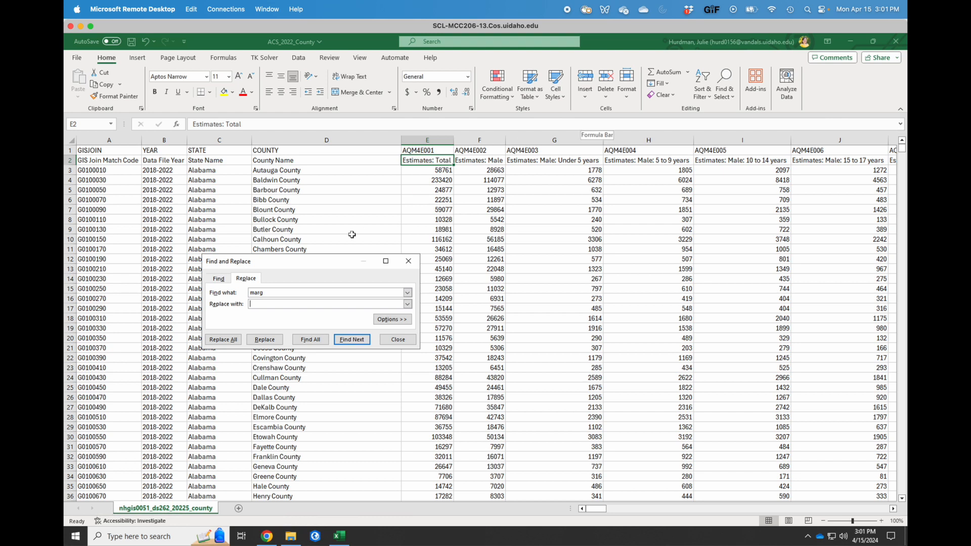
{"action": "double_click", "coordinate": [257, 293]}
{"action": "type", "text": "Estimates:"}
{"action": "left_click", "coordinate": [226, 341]}
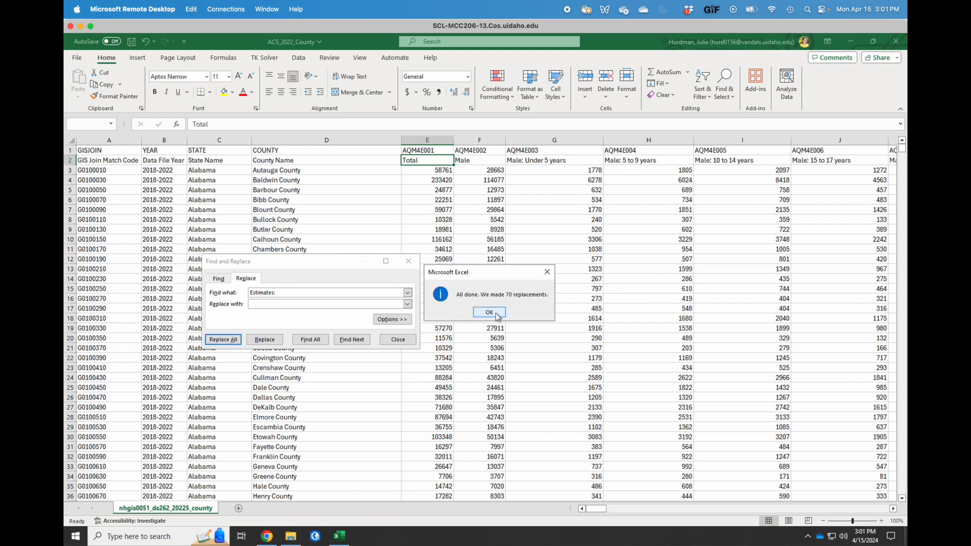
{"action": "left_click", "coordinate": [489, 313]}
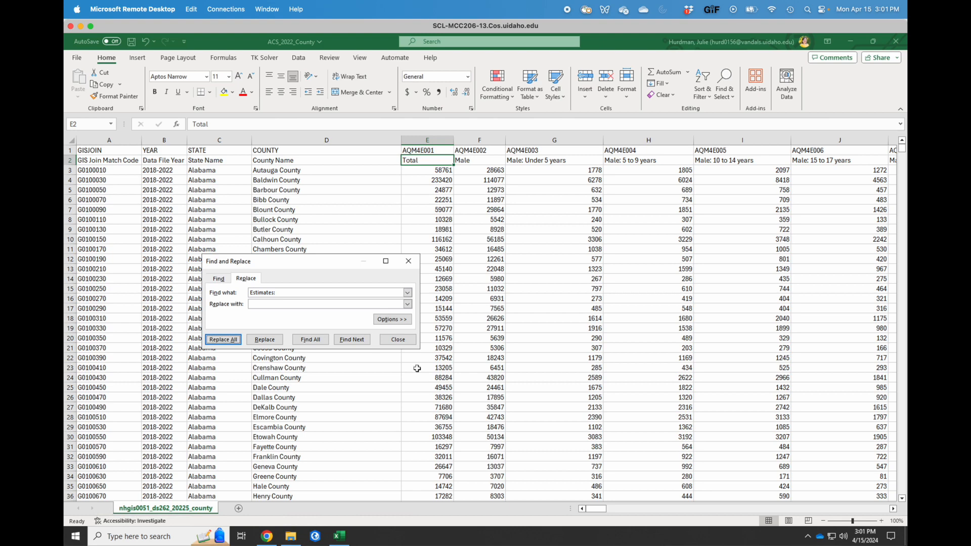
{"action": "left_click", "coordinate": [402, 340]}
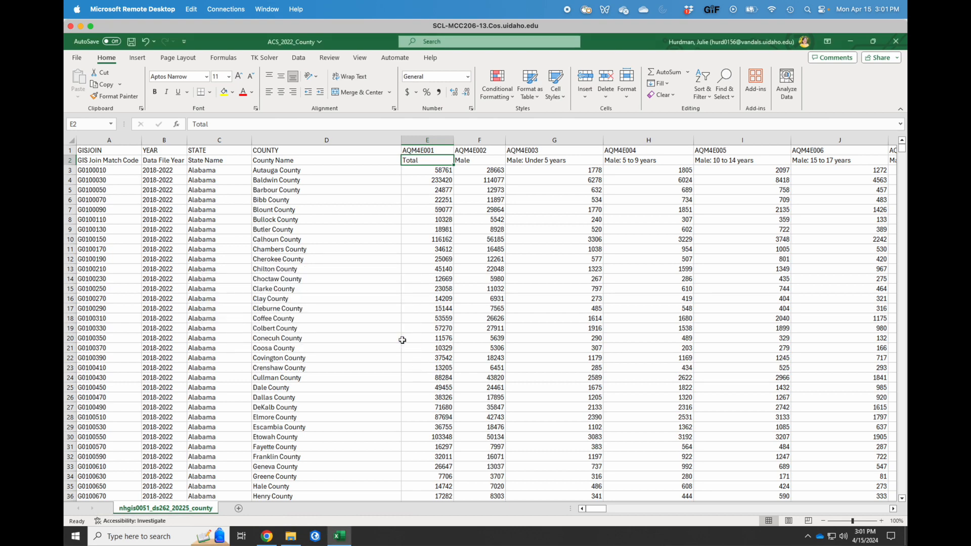
AutoFit every column on the sheet to its shortened header, then scroll right across the columns.
{"action": "left_click", "coordinate": [73, 140]}
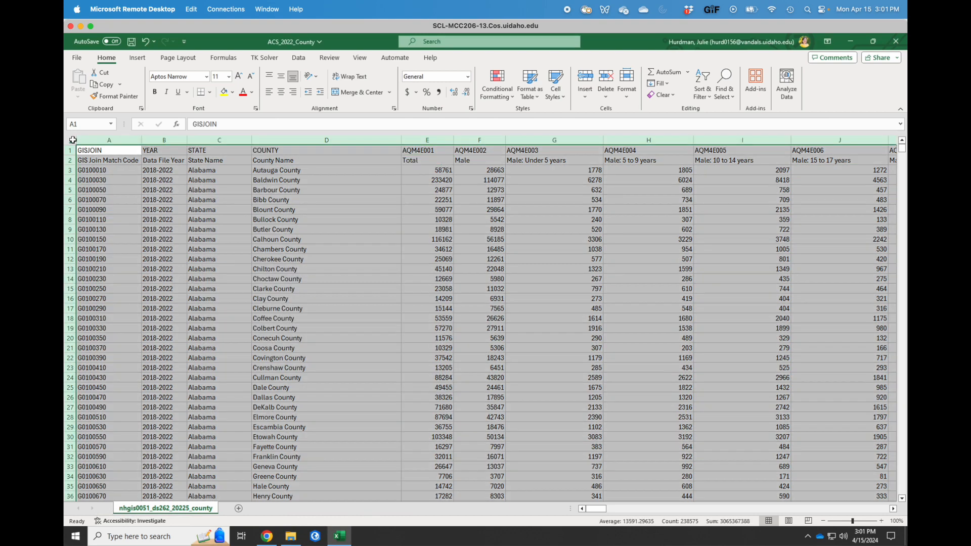
{"action": "double_click", "coordinate": [140, 141]}
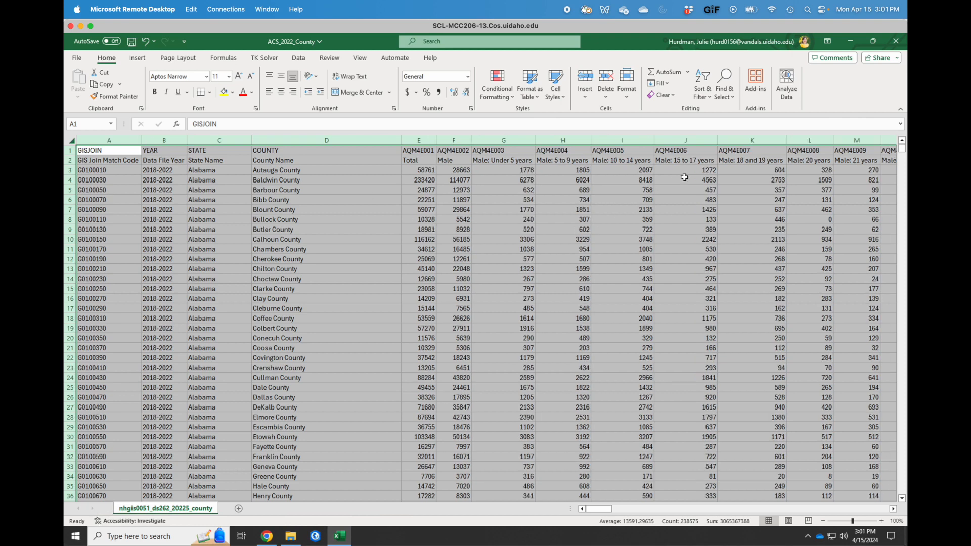
{"action": "scroll", "coordinate": [684, 177], "scroll_direction": "right", "scroll_amount": 2}
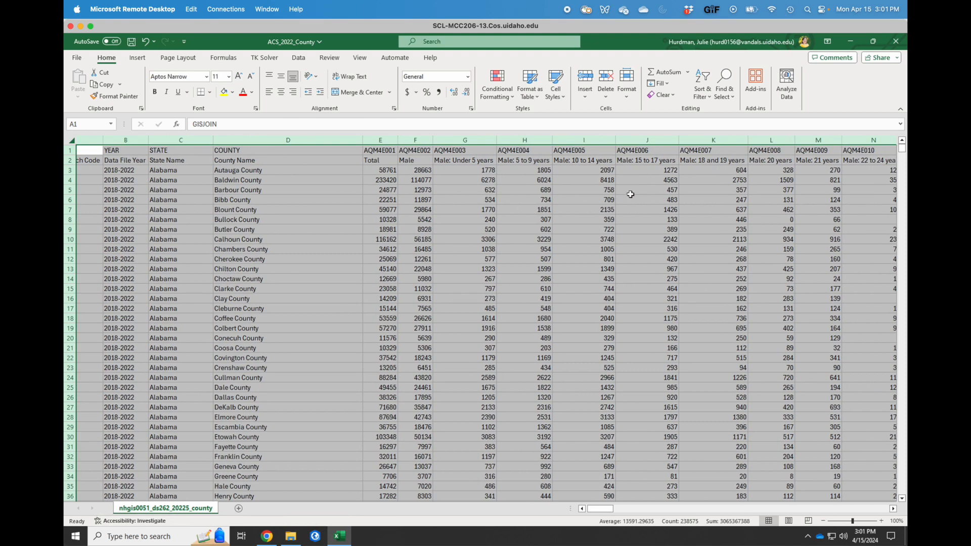
{"action": "left_click", "coordinate": [631, 193]}
{"action": "scroll", "coordinate": [700, 215], "scroll_direction": "right", "scroll_amount": 4}
{"action": "scroll", "coordinate": [700, 215], "scroll_direction": "right", "scroll_amount": 15}
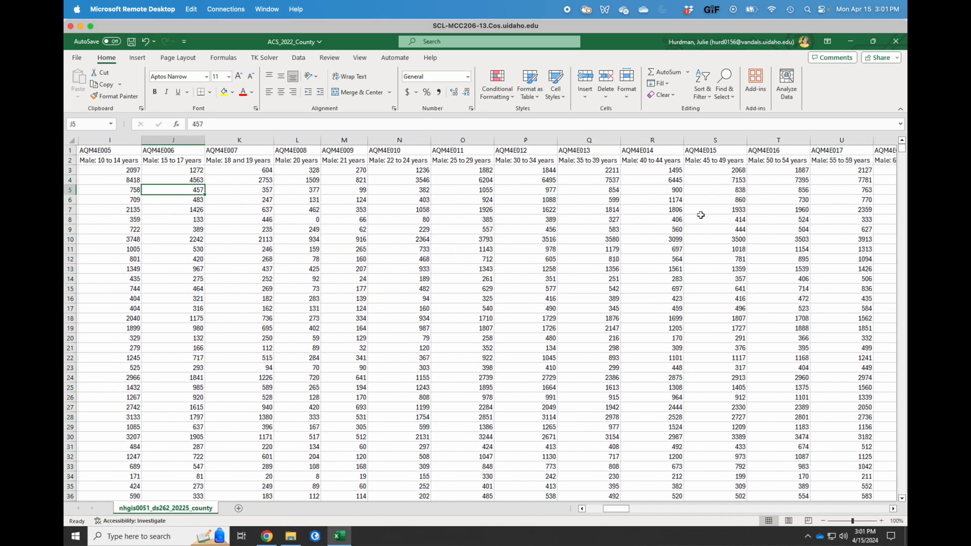
{"action": "scroll", "coordinate": [701, 215], "scroll_direction": "right", "scroll_amount": 4}
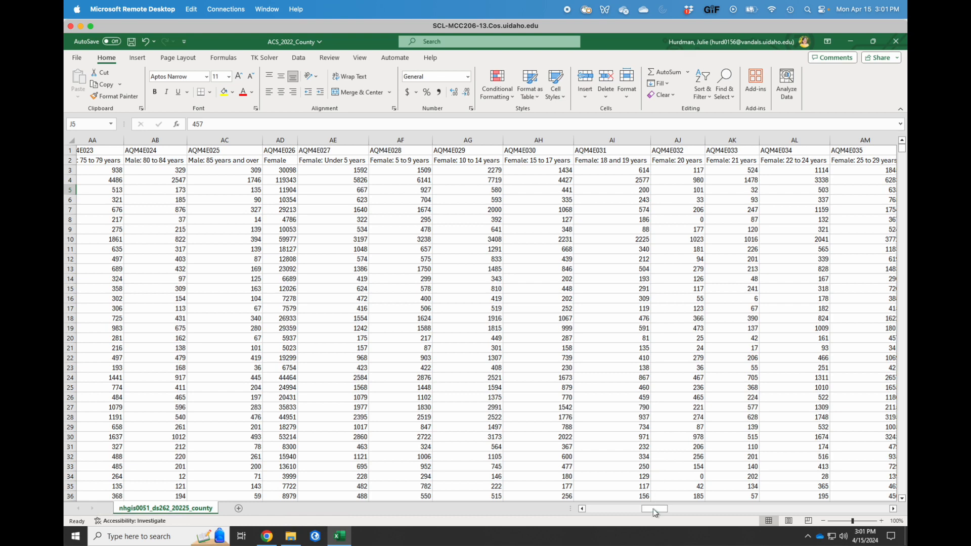
Scroll right to the race estimates and select column BB (AQNGE001, Total).
{"action": "left_click_drag", "start_coordinate": [654, 510], "coordinate": [697, 509]}
{"action": "scroll", "coordinate": [776, 322], "scroll_direction": "right", "scroll_amount": 2}
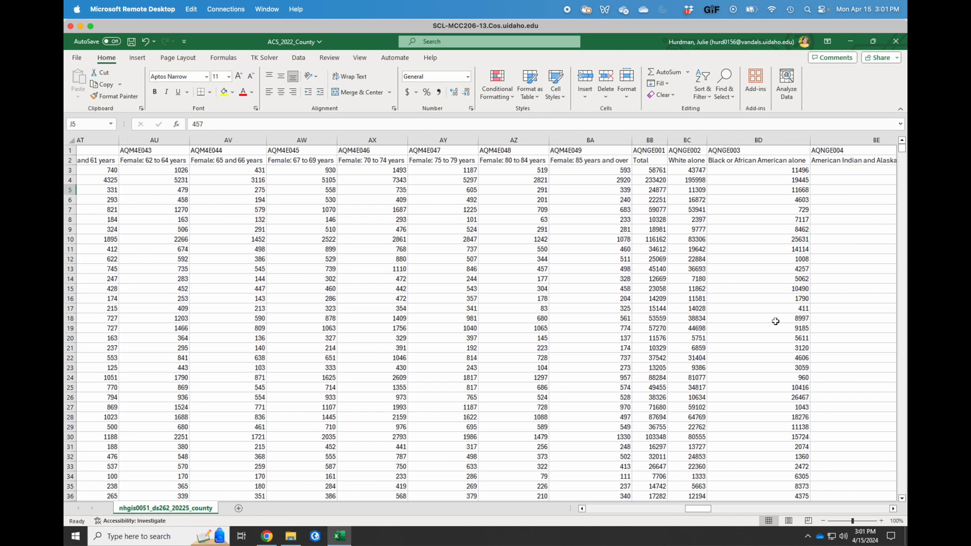
{"action": "scroll", "coordinate": [776, 321], "scroll_direction": "right", "scroll_amount": 1}
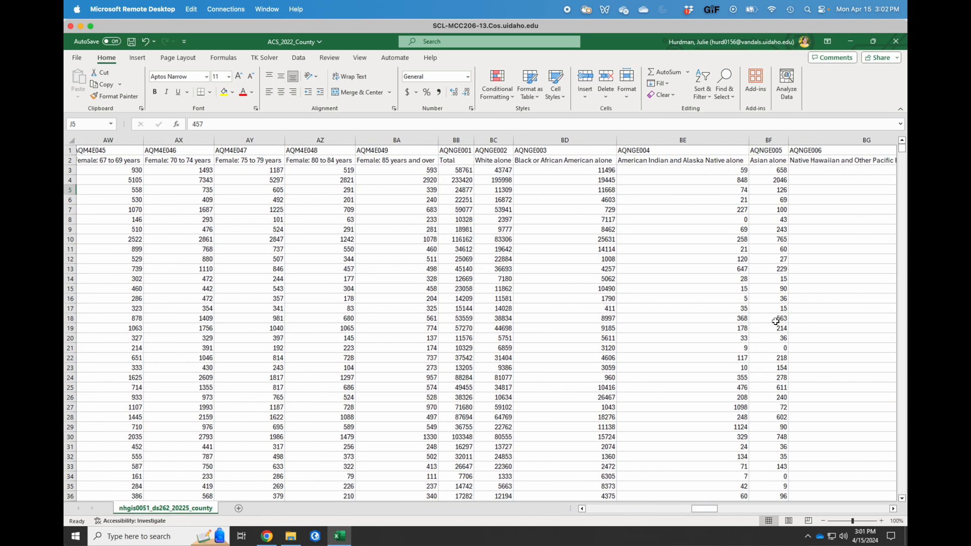
{"action": "scroll", "coordinate": [776, 321], "scroll_direction": "right", "scroll_amount": 1}
{"action": "left_click", "coordinate": [412, 139]}
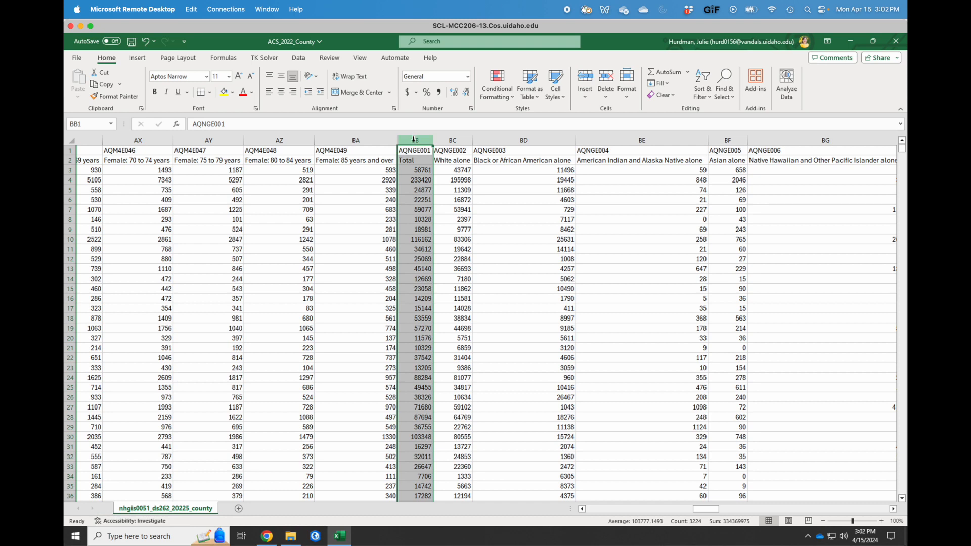
Give column BB a thick solid left border separating Race from Sex by Age columns.
{"action": "key", "text": "alt+Tab"}
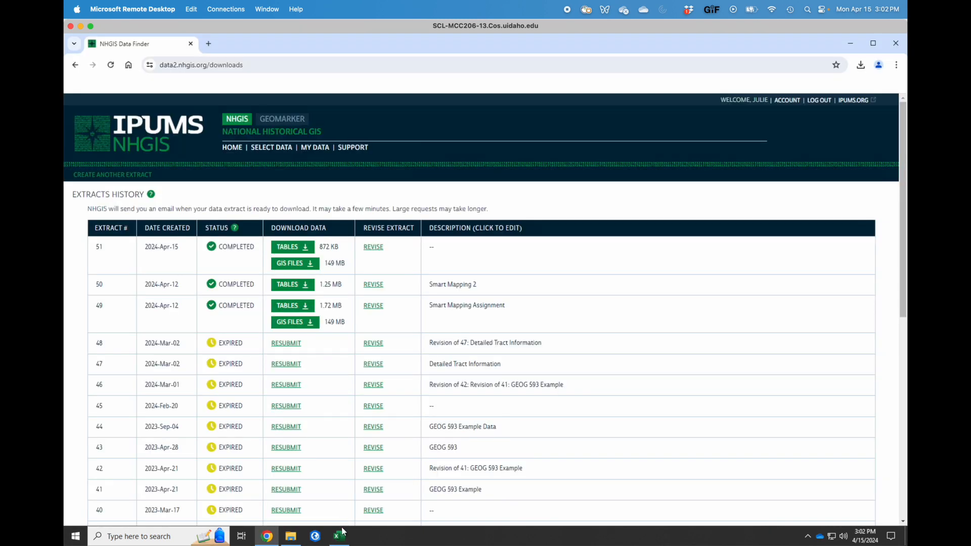
{"action": "left_click", "coordinate": [339, 536]}
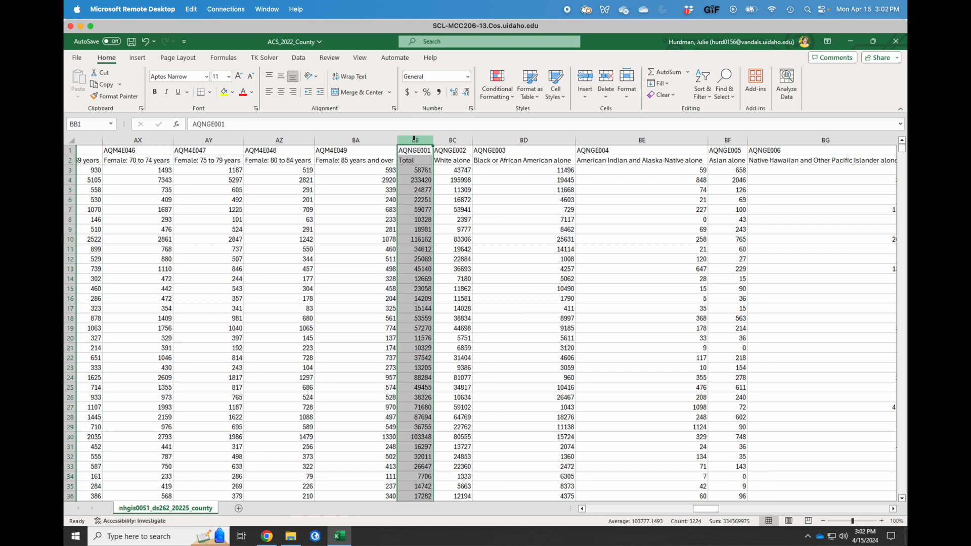
{"action": "left_click", "coordinate": [210, 92]}
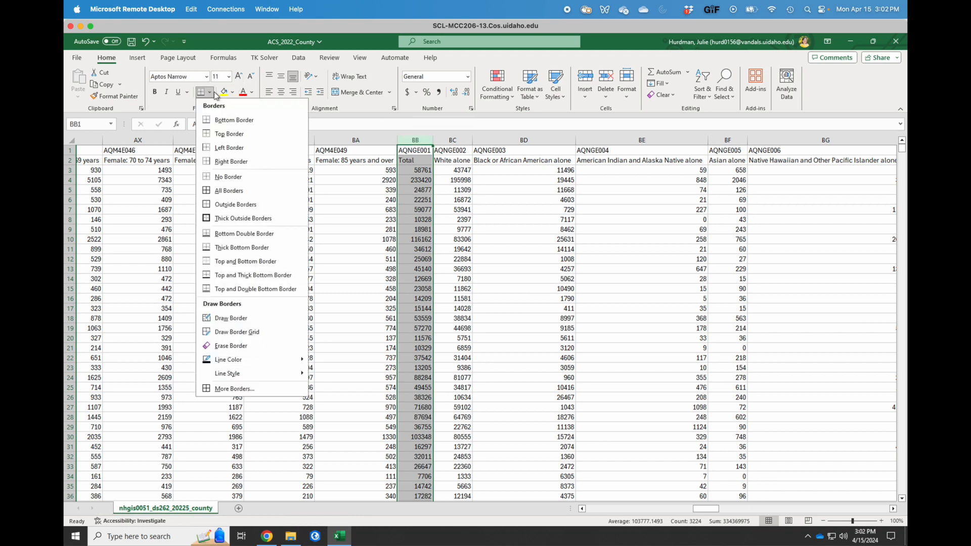
{"action": "left_click", "coordinate": [235, 389]}
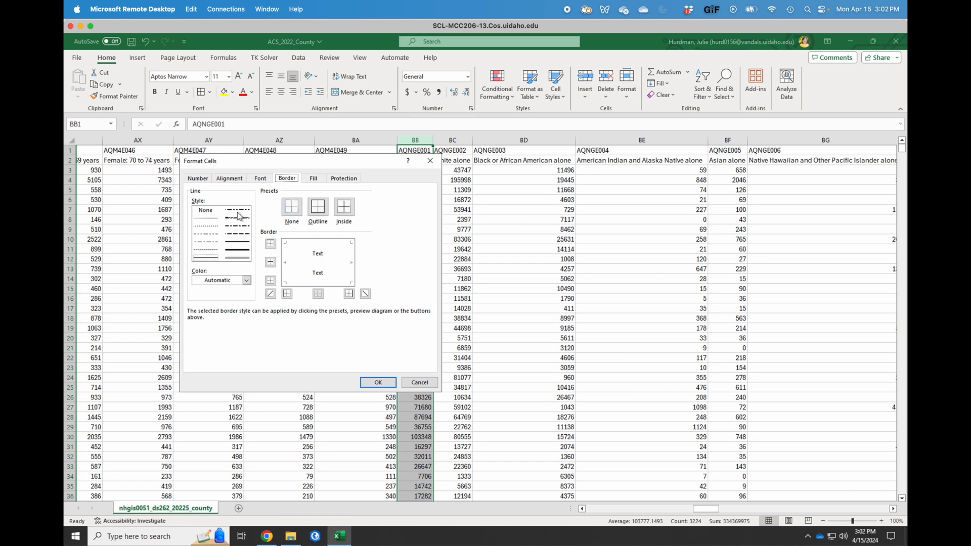
{"action": "left_click", "coordinate": [237, 249]}
{"action": "left_click", "coordinate": [286, 294]}
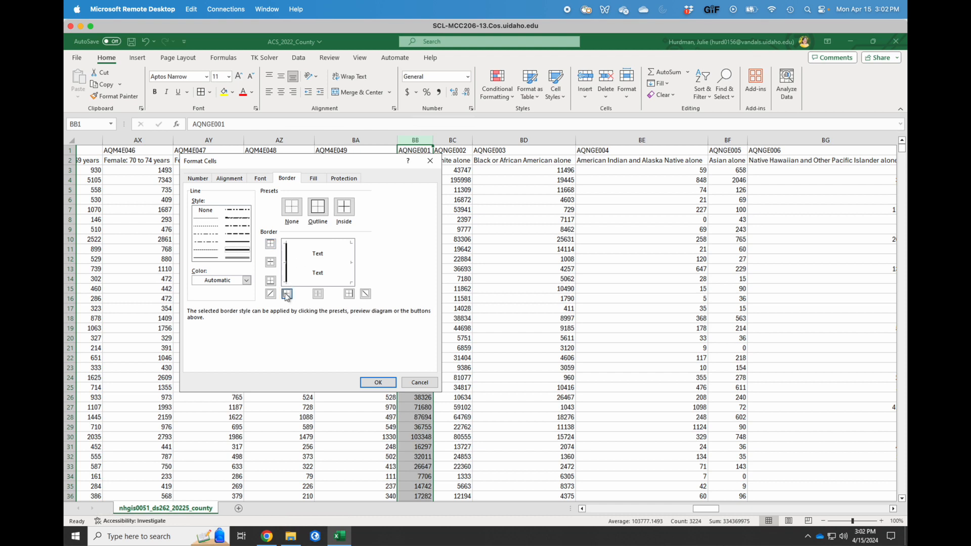
{"action": "left_click", "coordinate": [378, 383]}
{"action": "left_click", "coordinate": [462, 269]}
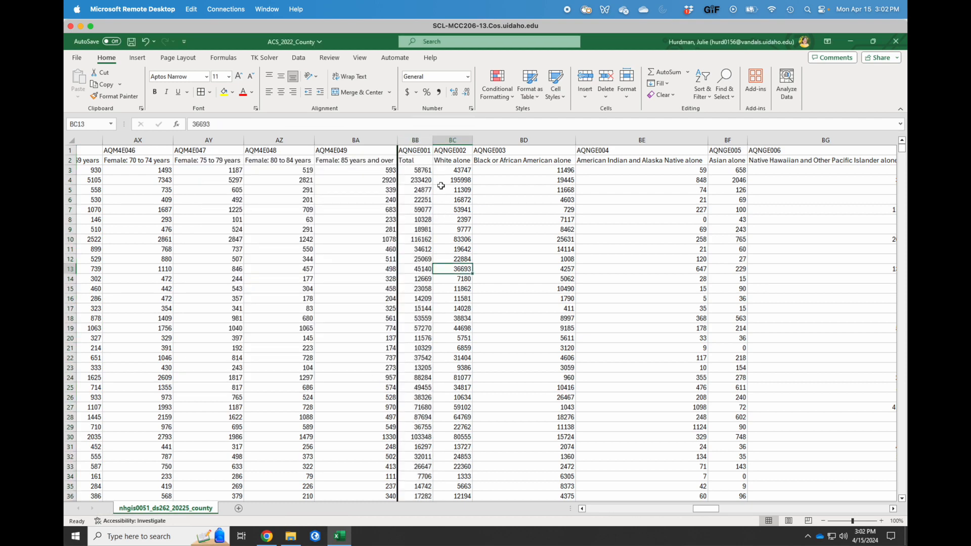
Rename header BB1 from AQNGE001 to POPULATION and AutoFit column BB.
{"action": "scroll", "coordinate": [475, 209], "scroll_direction": "right", "scroll_amount": 2}
{"action": "scroll", "coordinate": [475, 209], "scroll_direction": "right", "scroll_amount": 2}
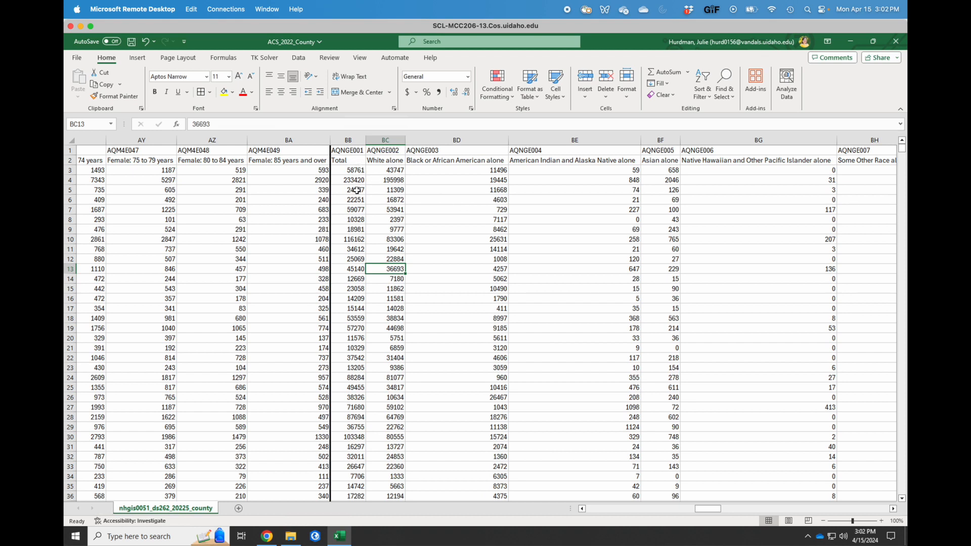
{"action": "left_click", "coordinate": [357, 161]}
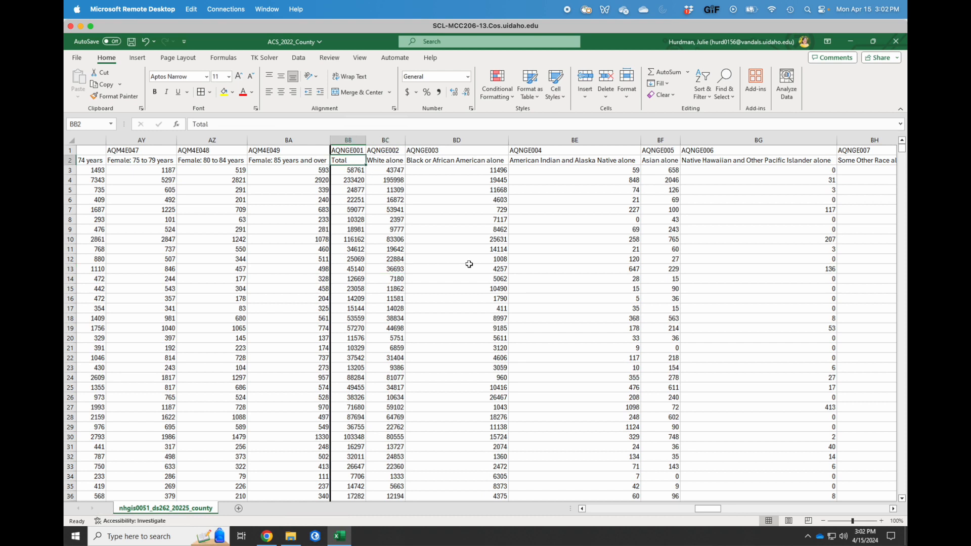
{"action": "key", "text": "Up"}
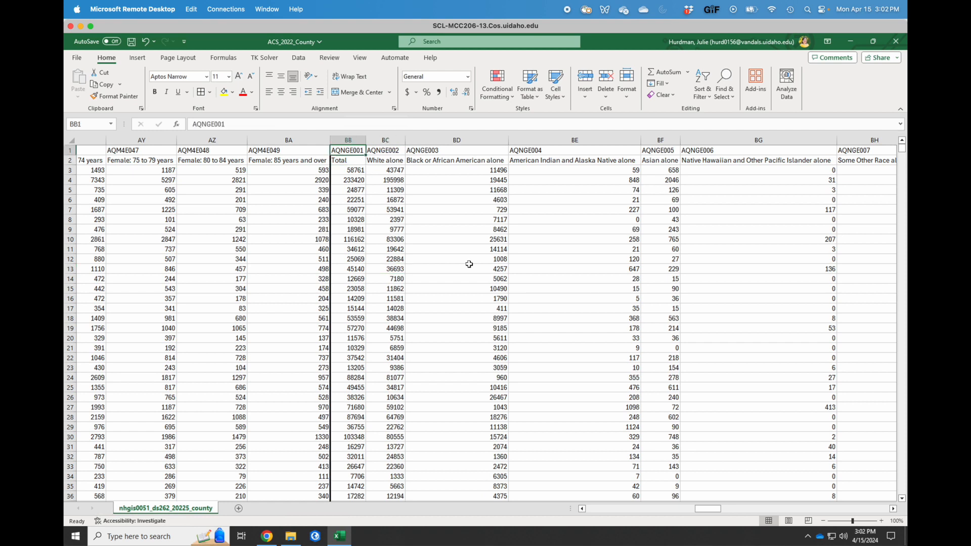
{"action": "type", "text": "POPULATION"}
{"action": "key", "text": "Return"}
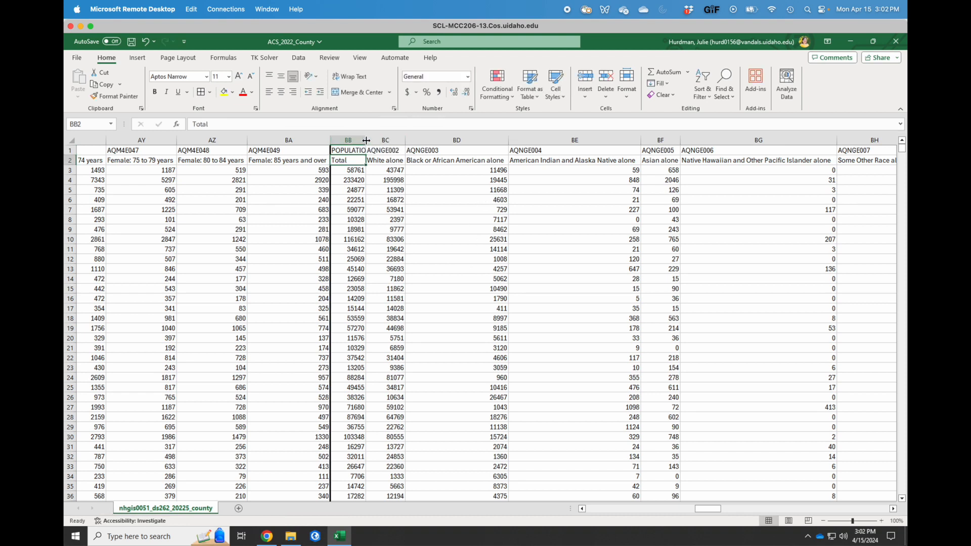
{"action": "double_click", "coordinate": [365, 142]}
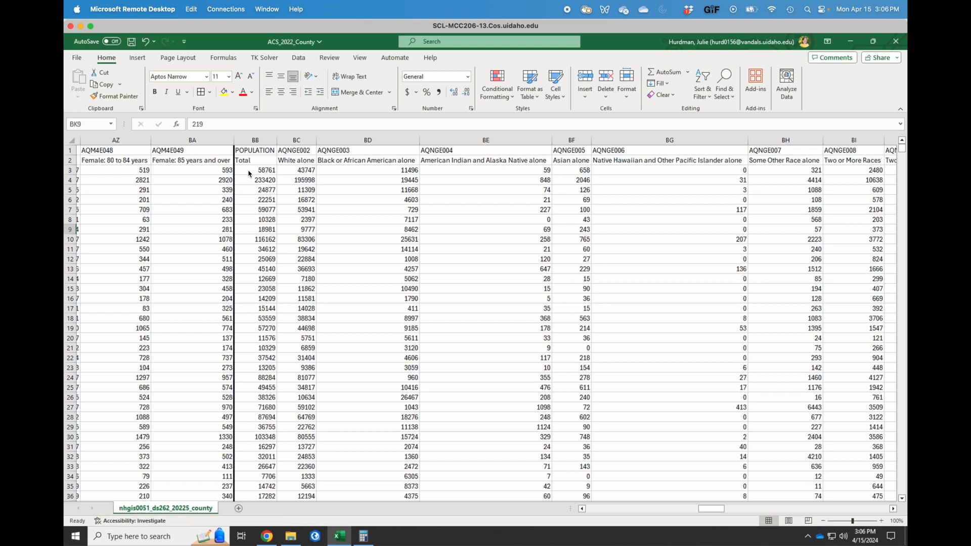
{"action": "left_click", "coordinate": [304, 180]}
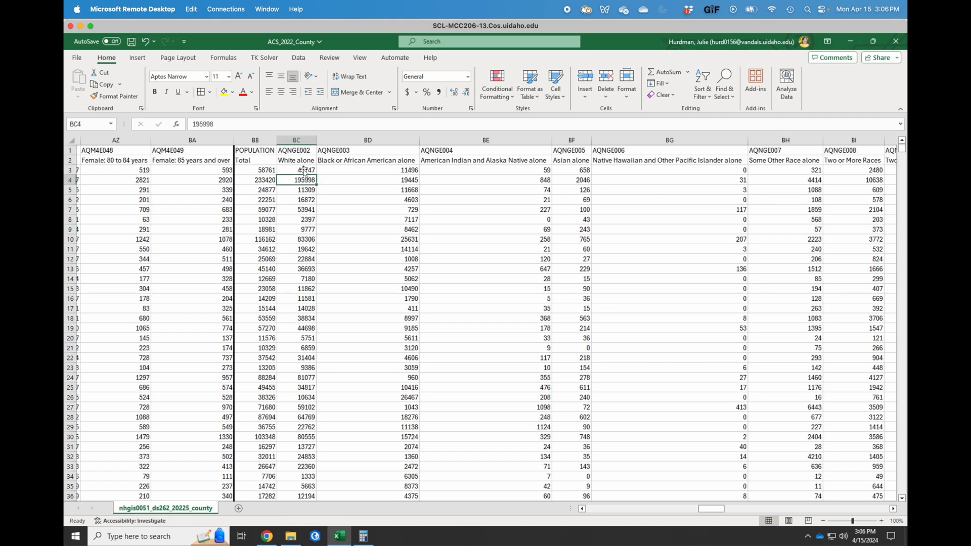
{"action": "left_click_drag", "start_coordinate": [297, 169], "coordinate": [331, 173]}
{"action": "left_click_drag", "start_coordinate": [392, 177], "coordinate": [414, 183]}
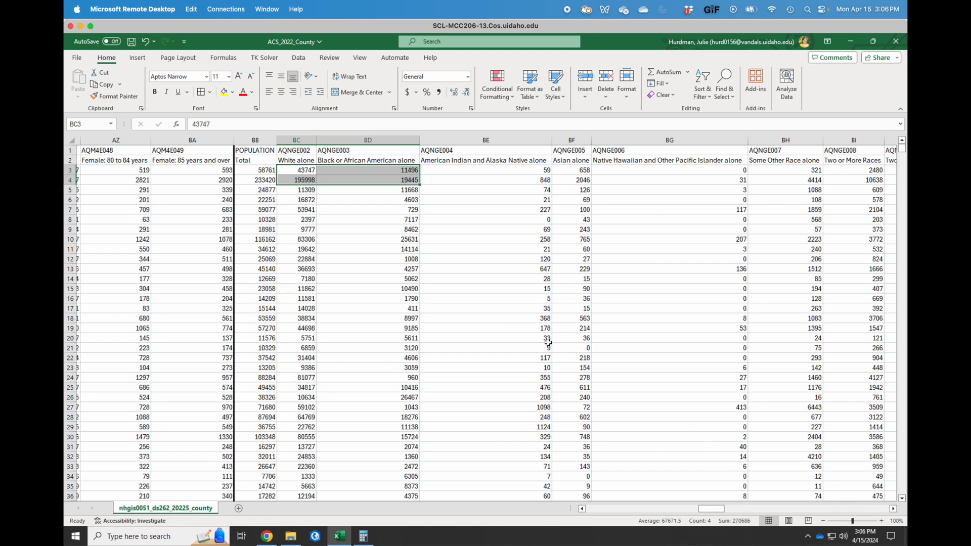
{"action": "left_click", "coordinate": [371, 317]}
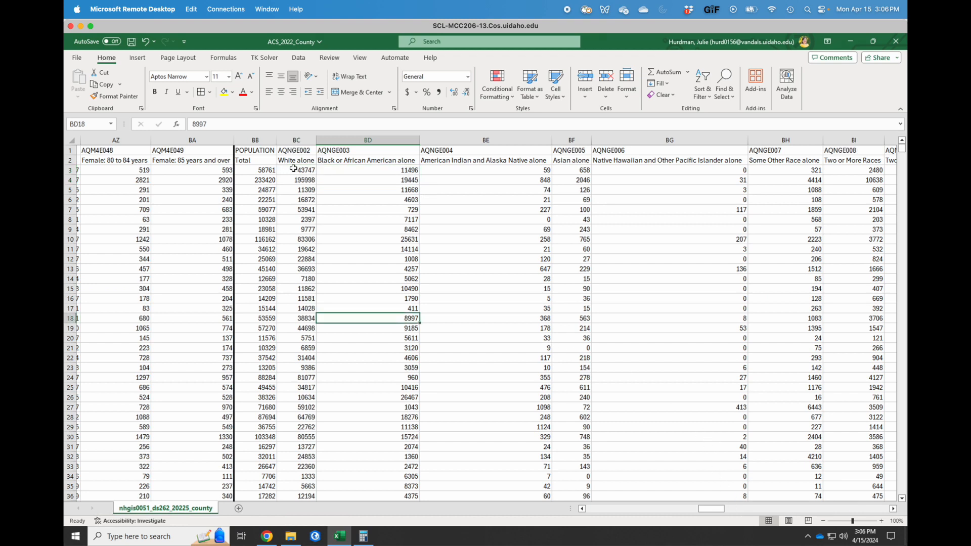
{"action": "left_click_drag", "start_coordinate": [292, 169], "coordinate": [550, 172]}
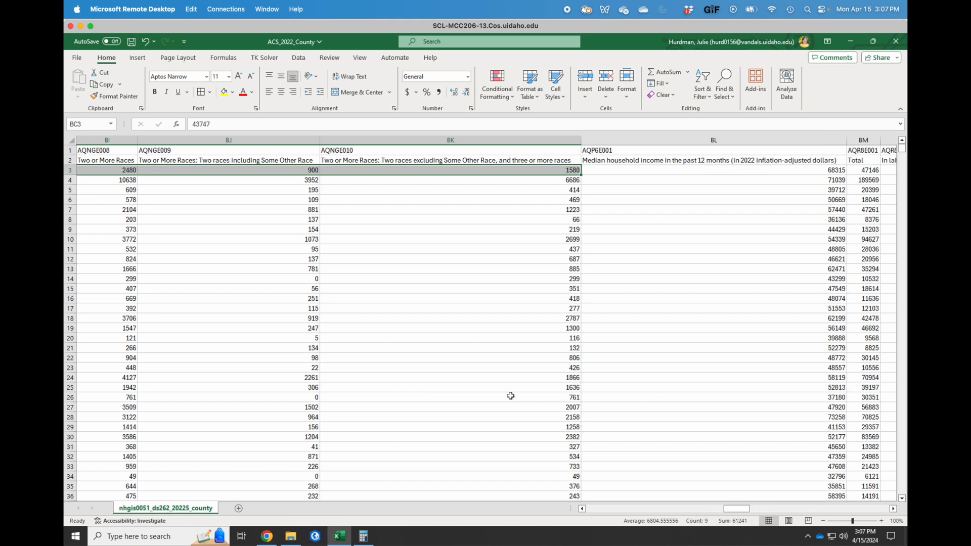
Add a thick right border to column BK, then select row 3's race counts.
{"action": "left_click", "coordinate": [454, 265]}
{"action": "left_click", "coordinate": [473, 140]}
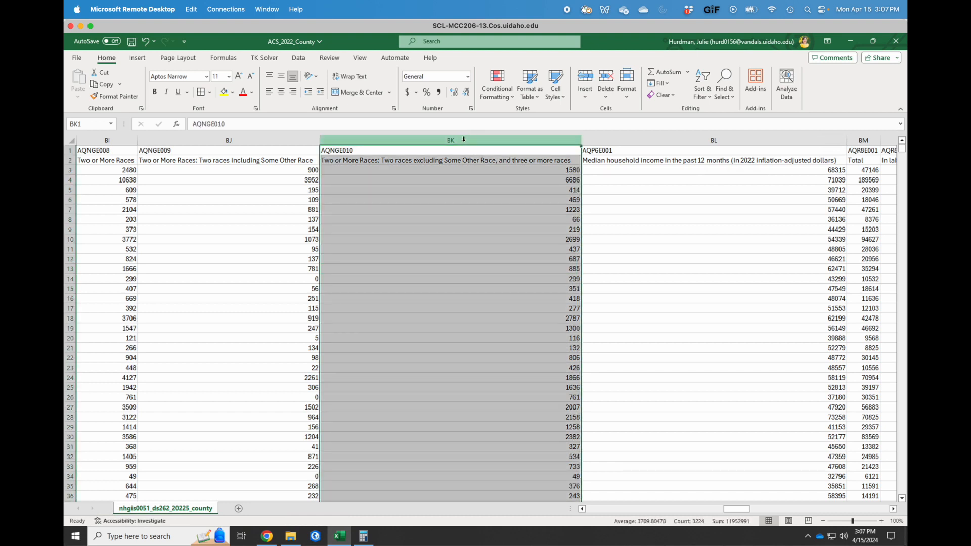
{"action": "right_click", "coordinate": [465, 141]}
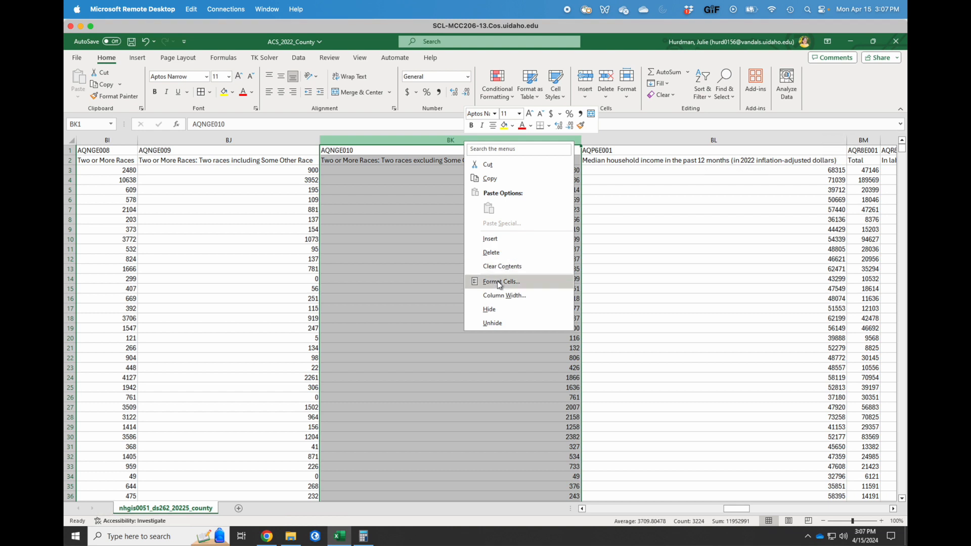
{"action": "left_click", "coordinate": [212, 95]}
{"action": "left_click", "coordinate": [212, 94]}
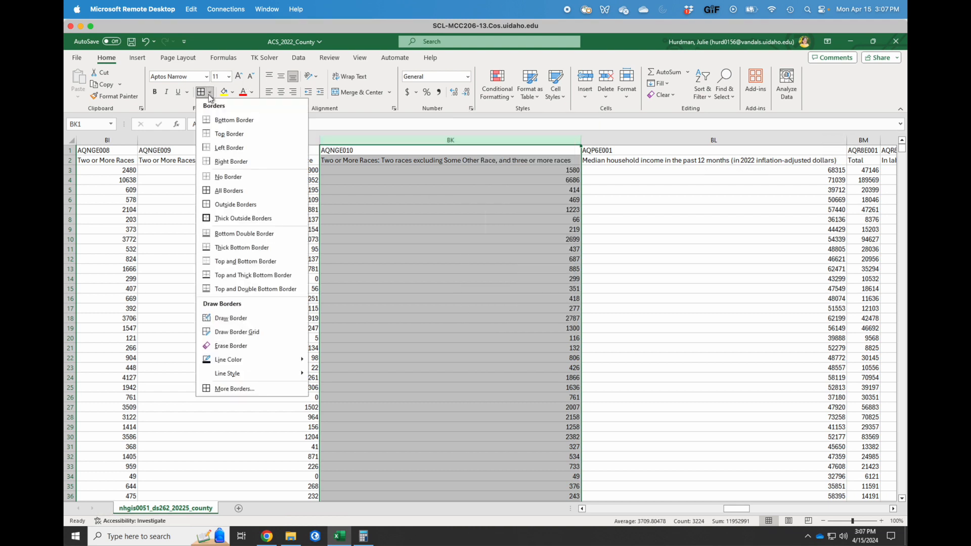
{"action": "left_click", "coordinate": [232, 389]}
{"action": "left_click", "coordinate": [237, 250]}
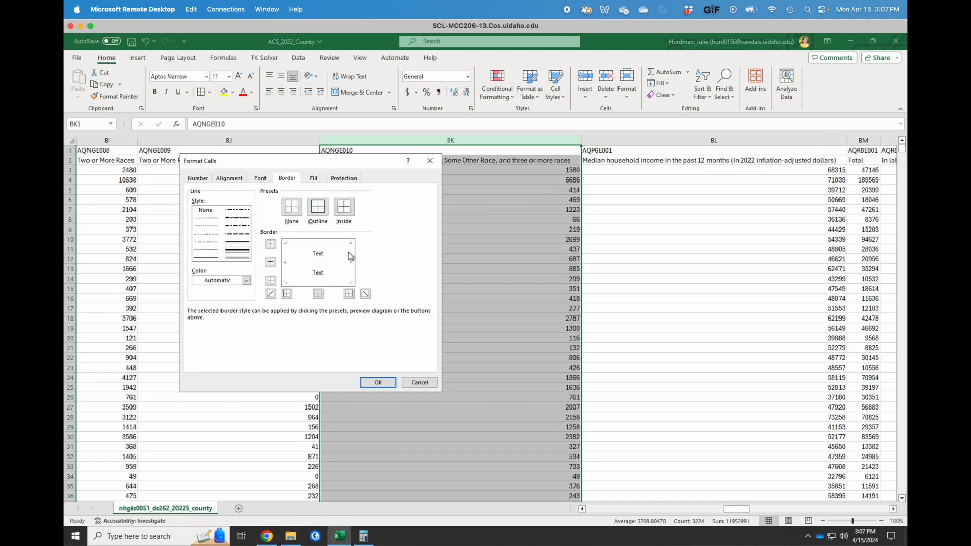
{"action": "left_click", "coordinate": [383, 383]}
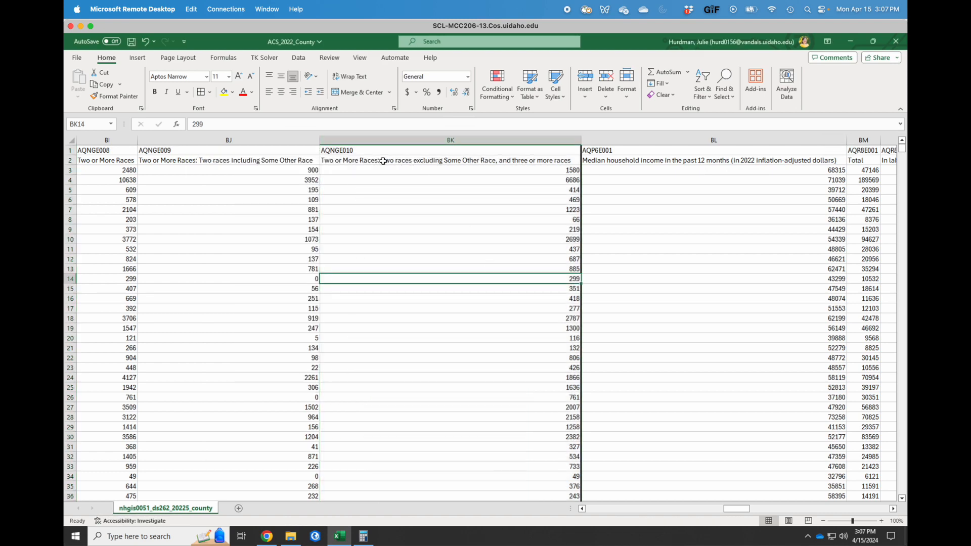
{"action": "left_click_drag", "start_coordinate": [373, 169], "coordinate": [592, 176]}
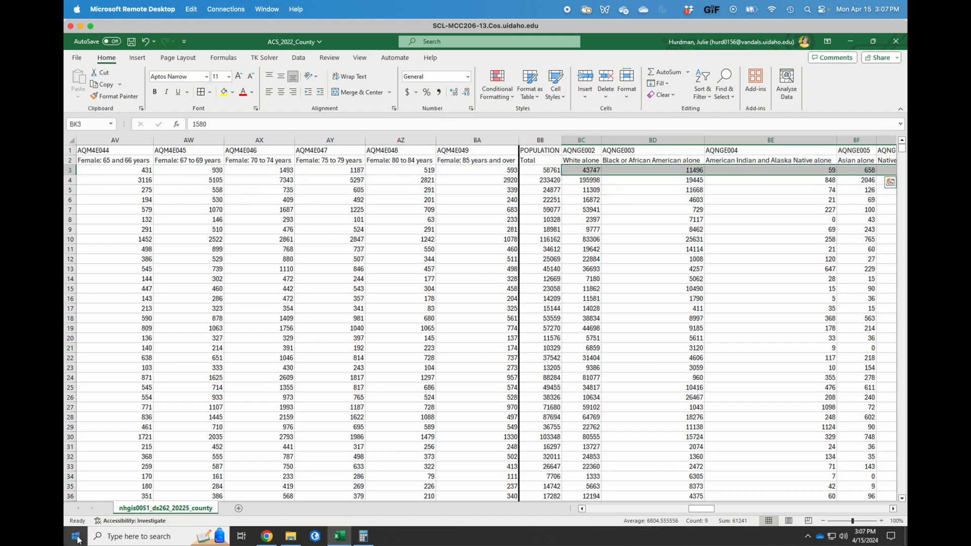
Compute 61241 − 58761 in Calculator, giving 2,480.
{"action": "left_click", "coordinate": [364, 537]}
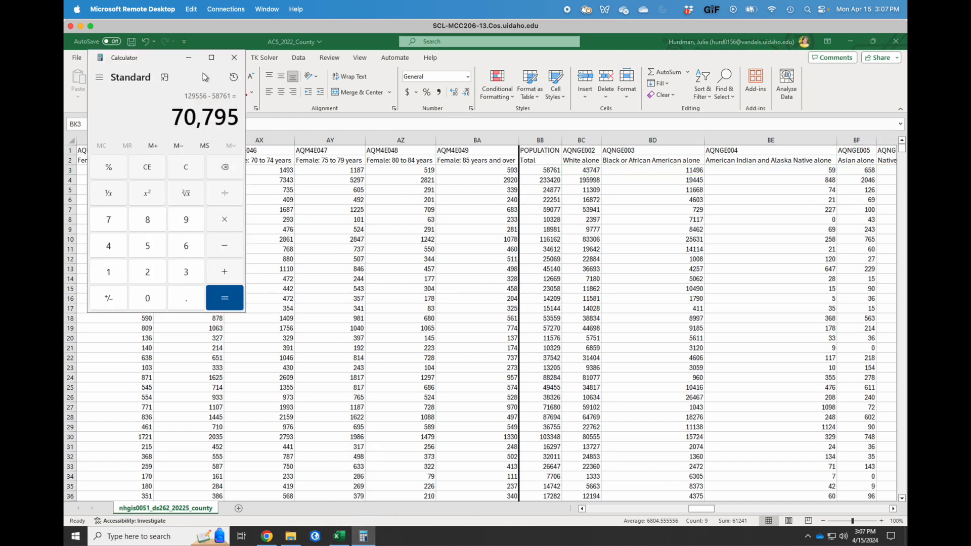
{"action": "left_click", "coordinate": [184, 168]}
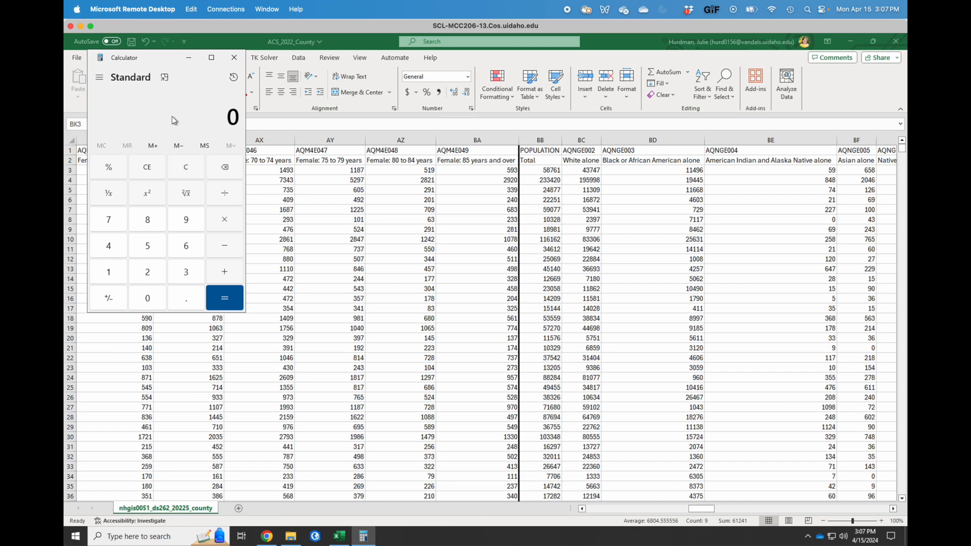
{"action": "type", "text": "61,241"}
{"action": "key", "text": "minus"}
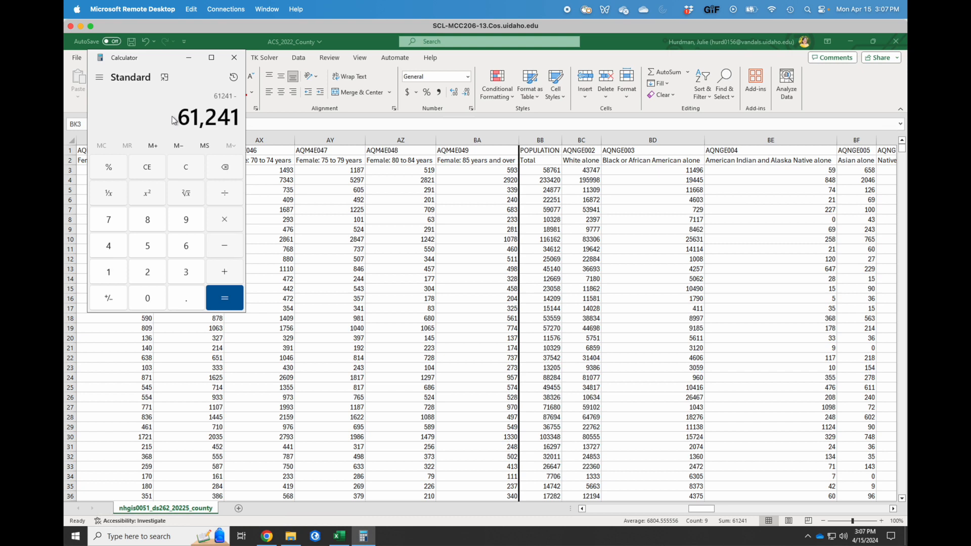
{"action": "type", "text": "58"}
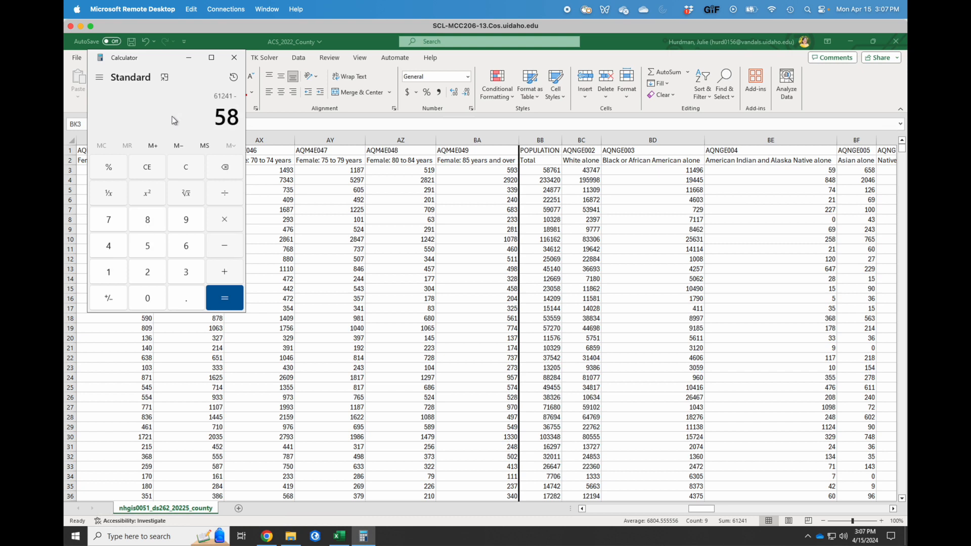
{"action": "type", "text": ",761"}
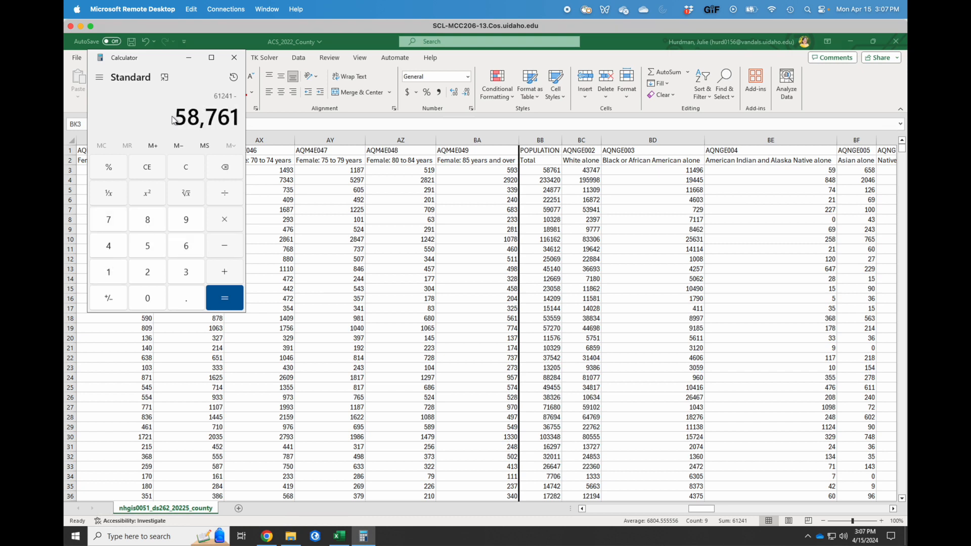
{"action": "key", "text": "Return"}
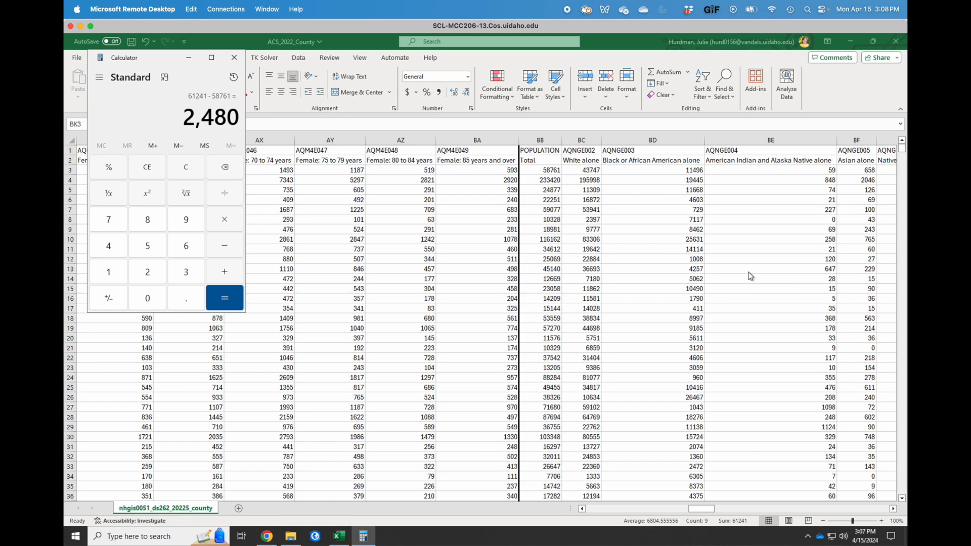
Confirm 2,480 matches the Two or More Races value in BI3, then close Calculator.
{"action": "scroll", "coordinate": [750, 276], "scroll_direction": "right", "scroll_amount": 2}
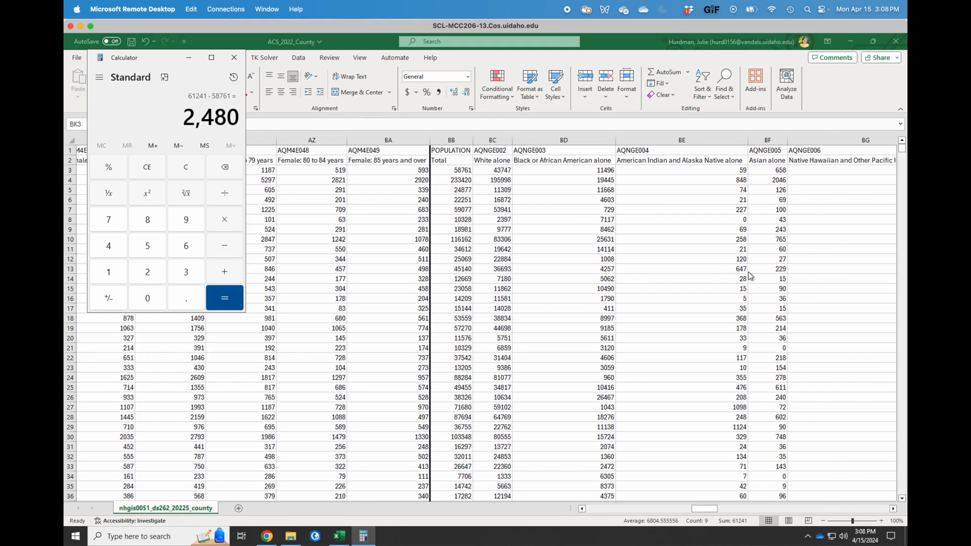
{"action": "scroll", "coordinate": [749, 275], "scroll_direction": "right", "scroll_amount": 3}
{"action": "scroll", "coordinate": [748, 273], "scroll_direction": "right", "scroll_amount": 6}
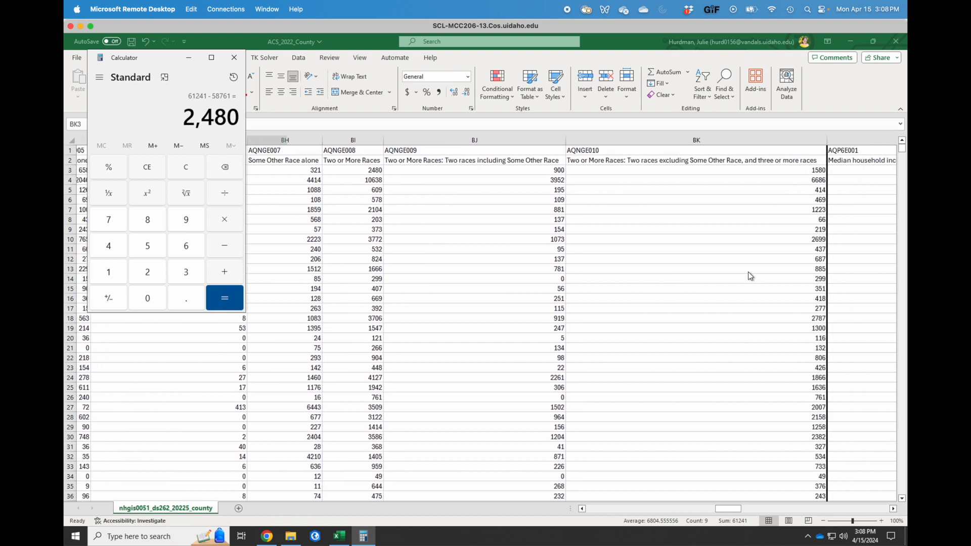
{"action": "scroll", "coordinate": [590, 239], "scroll_direction": "left", "scroll_amount": 1}
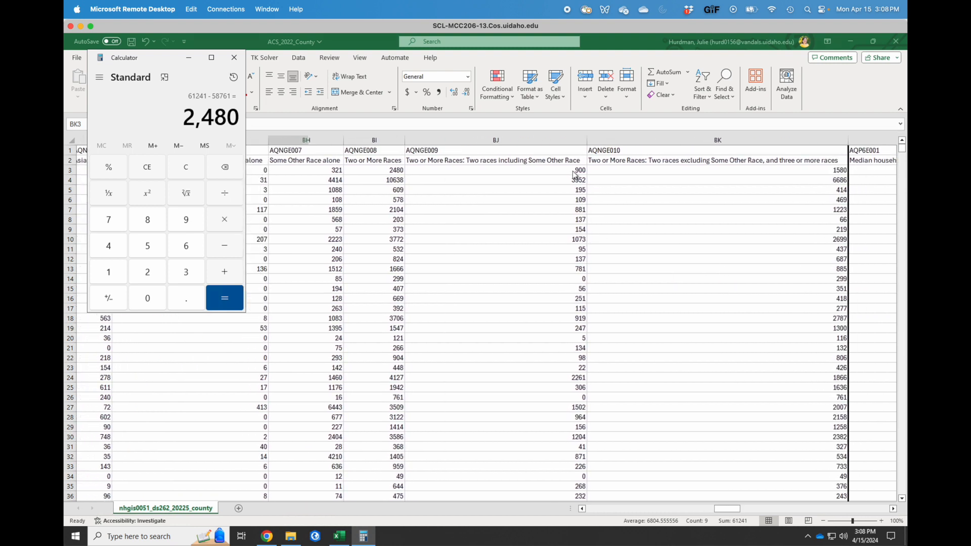
{"action": "left_click", "coordinate": [556, 173]}
{"action": "left_click", "coordinate": [374, 168]}
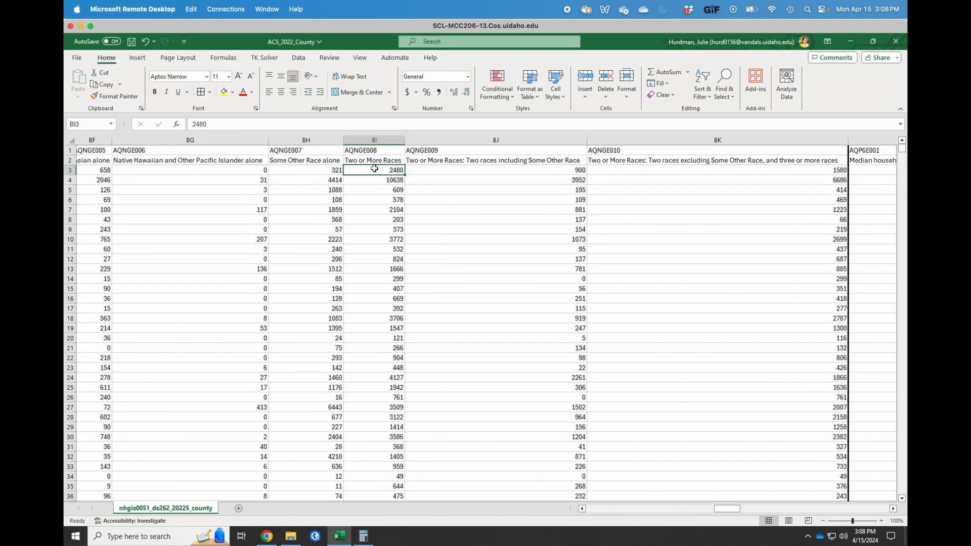
{"action": "left_click", "coordinate": [363, 536]}
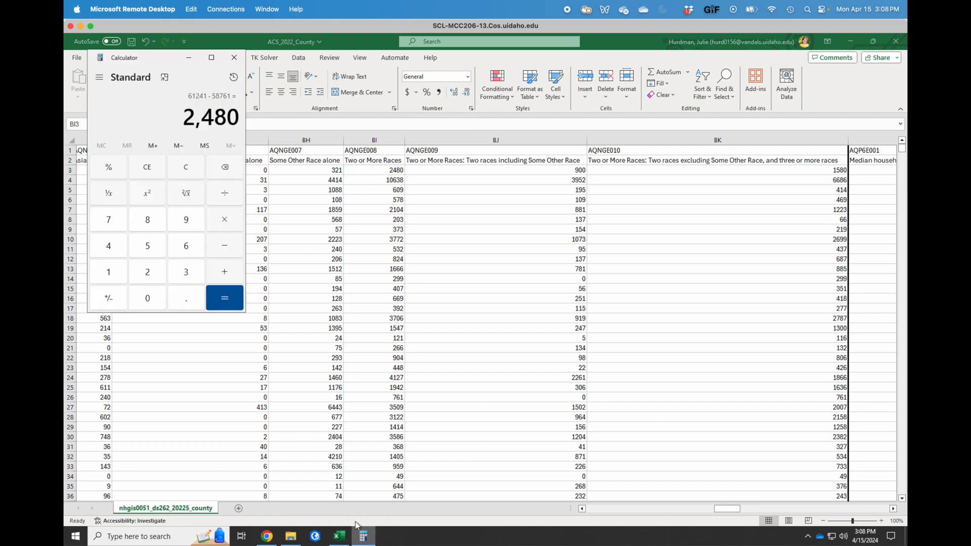
{"action": "left_click", "coordinate": [381, 171]}
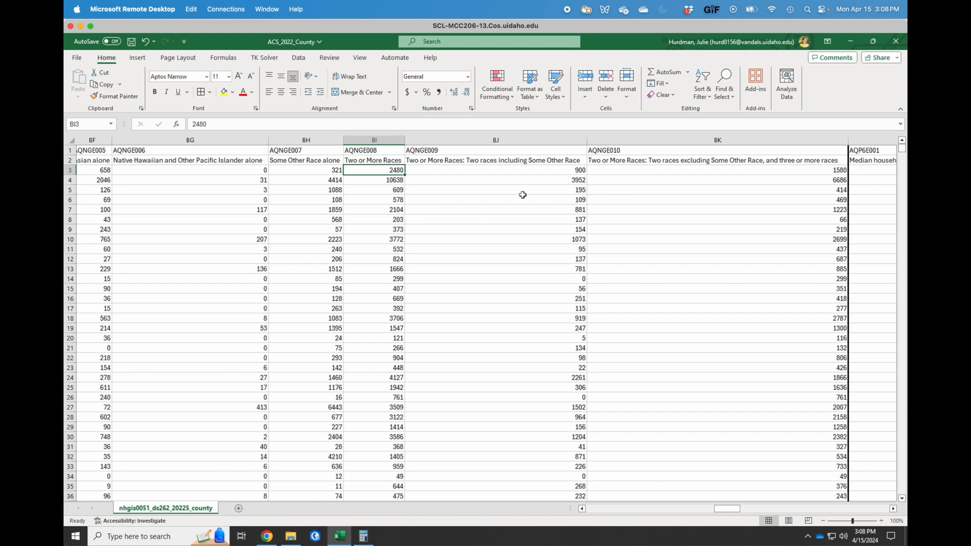
Delete columns BJ and BK (AQNGE009 and AQNGE010).
{"action": "left_click", "coordinate": [504, 188]}
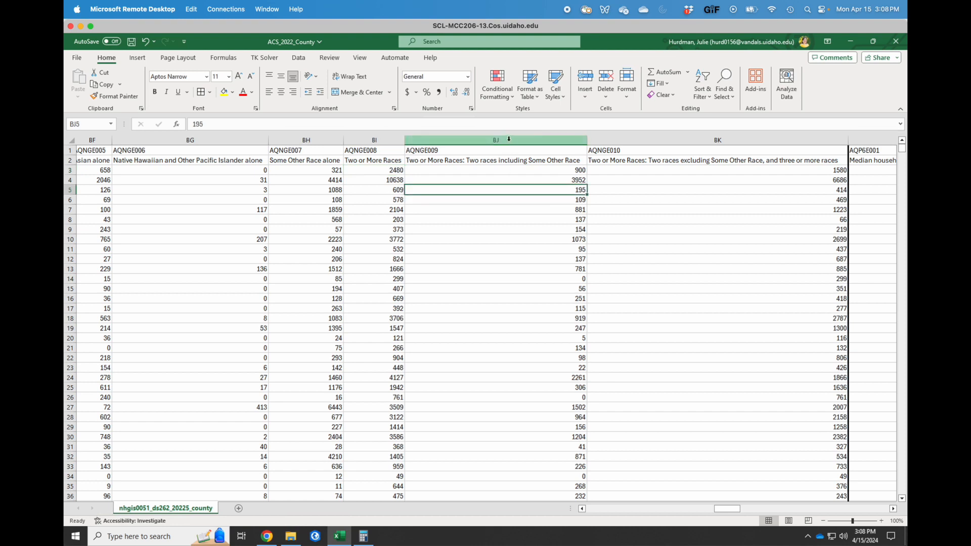
{"action": "left_click_drag", "start_coordinate": [509, 138], "coordinate": [613, 137]}
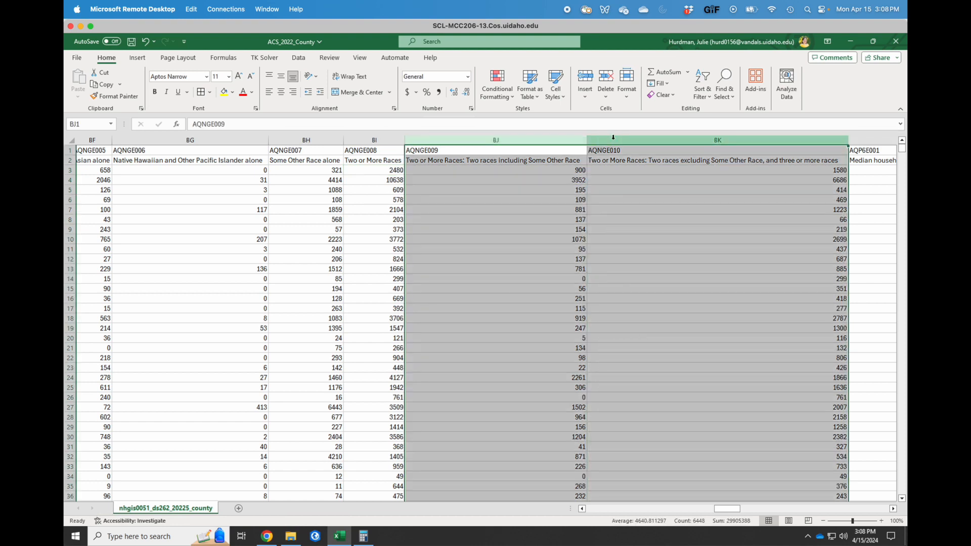
{"action": "right_click", "coordinate": [614, 138]}
{"action": "left_click", "coordinate": [650, 249]}
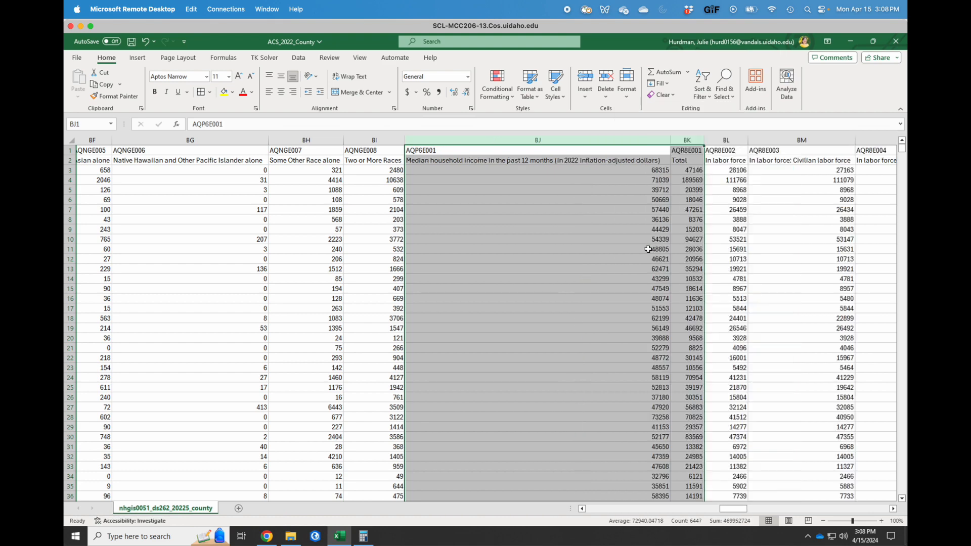
{"action": "left_click", "coordinate": [567, 222]}
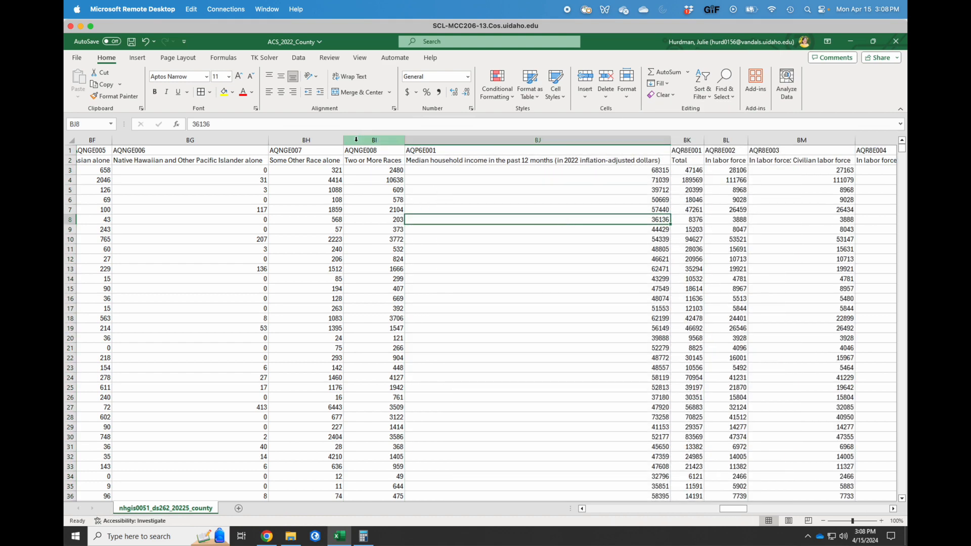
Give column BI, Two or More Races, a thick right border.
{"action": "left_click", "coordinate": [356, 139]}
{"action": "left_click", "coordinate": [210, 92]}
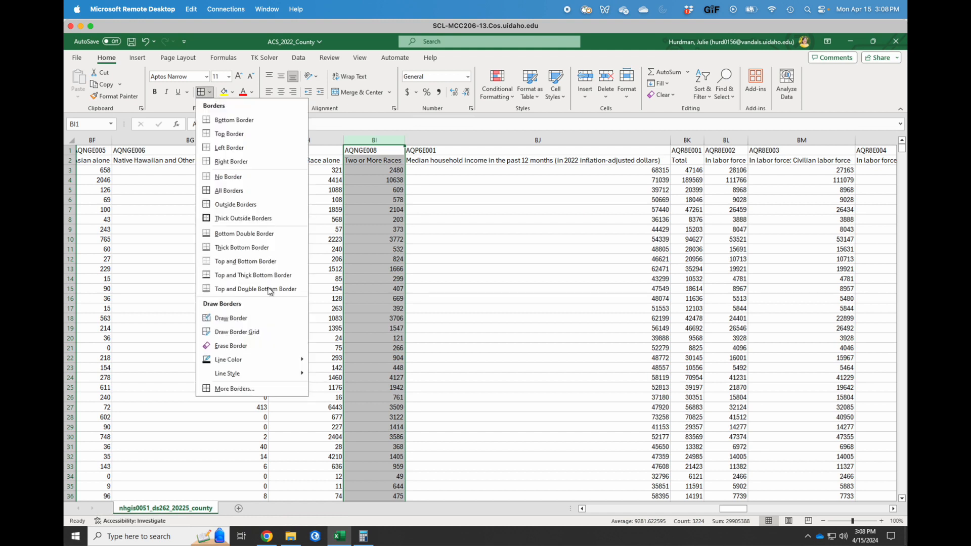
{"action": "left_click", "coordinate": [234, 389]}
{"action": "left_click", "coordinate": [245, 251]}
{"action": "left_click", "coordinate": [349, 293]}
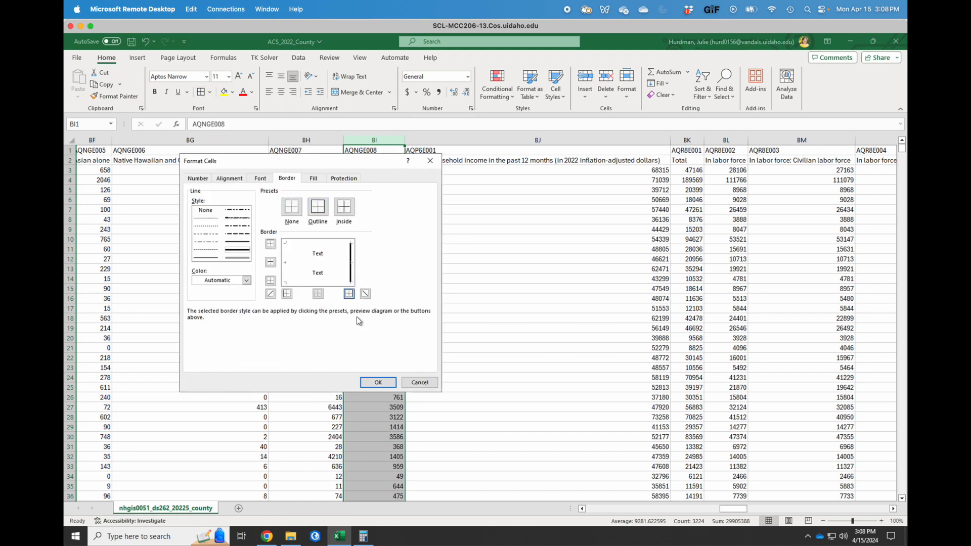
{"action": "left_click", "coordinate": [388, 386]}
{"action": "left_click", "coordinate": [390, 336]}
{"action": "scroll", "coordinate": [389, 336], "scroll_direction": "left", "scroll_amount": 3}
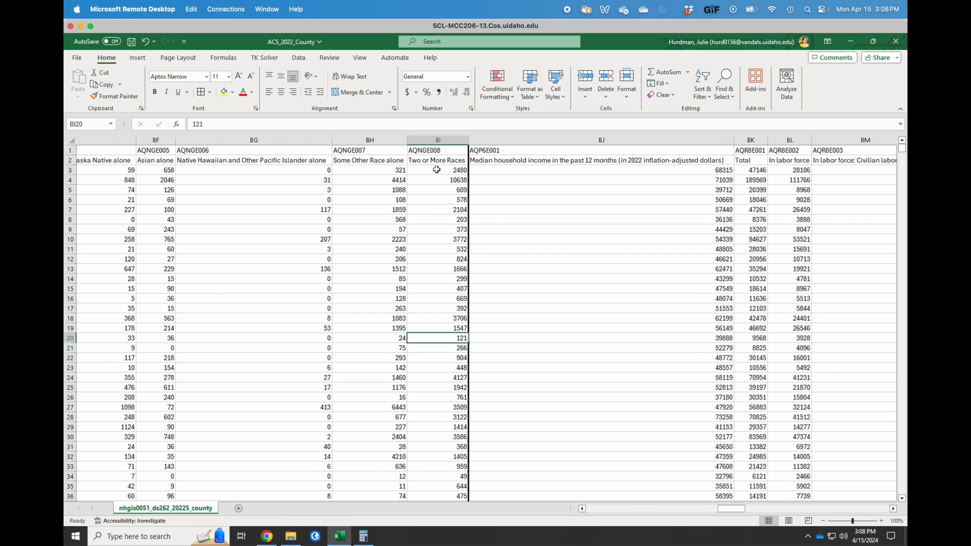
{"action": "left_click_drag", "start_coordinate": [433, 171], "coordinate": [132, 177]}
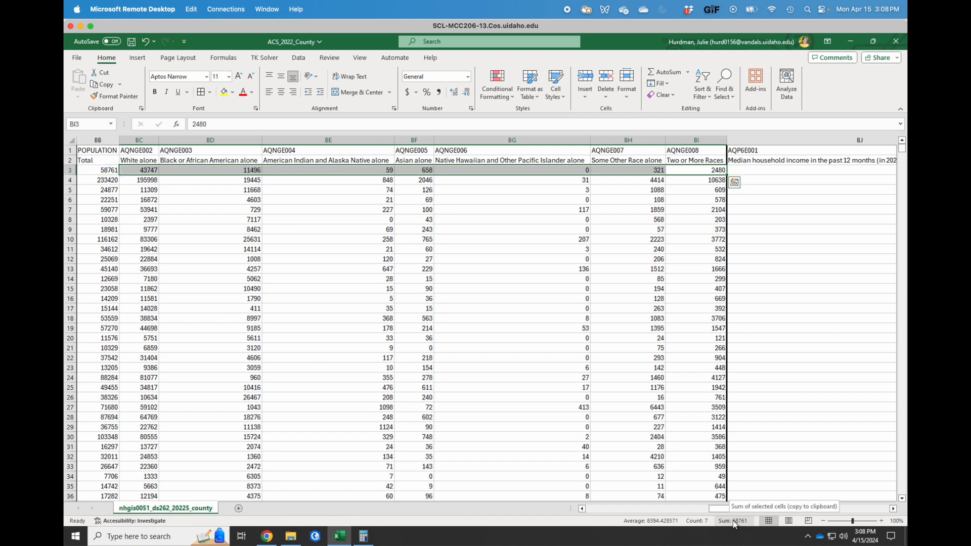
{"action": "scroll", "coordinate": [478, 326], "scroll_direction": "left", "scroll_amount": 2}
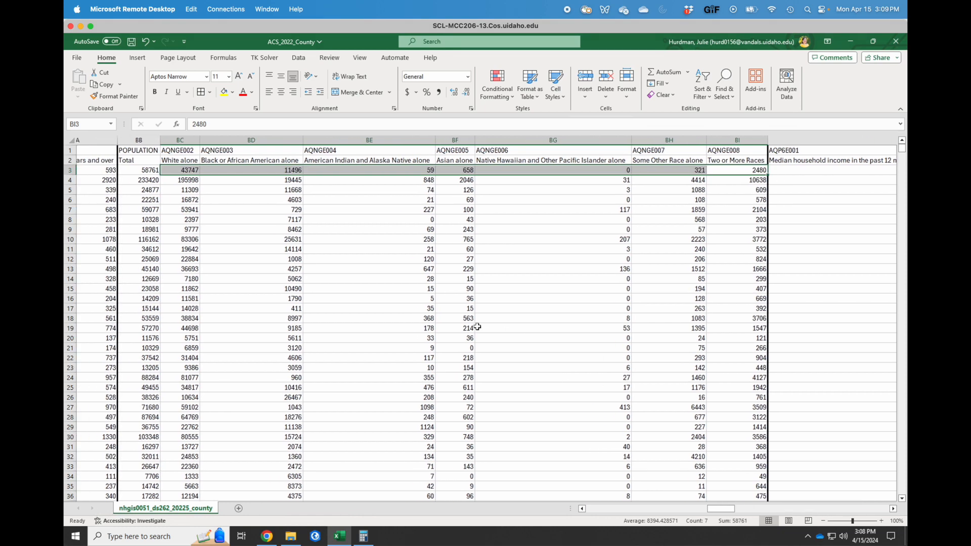
{"action": "left_click", "coordinate": [513, 236]}
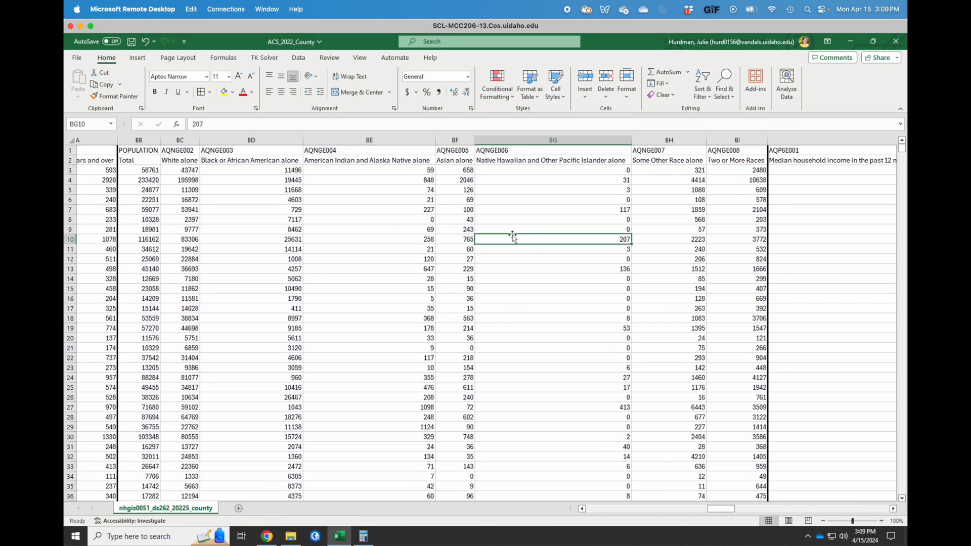
{"action": "scroll", "coordinate": [591, 238], "scroll_direction": "right", "scroll_amount": 5}
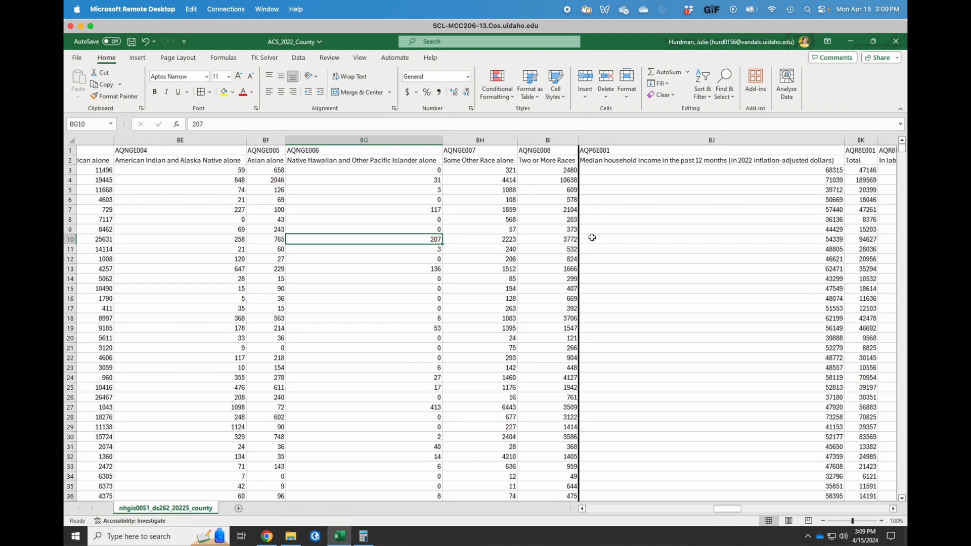
{"action": "scroll", "coordinate": [591, 238], "scroll_direction": "right", "scroll_amount": 1}
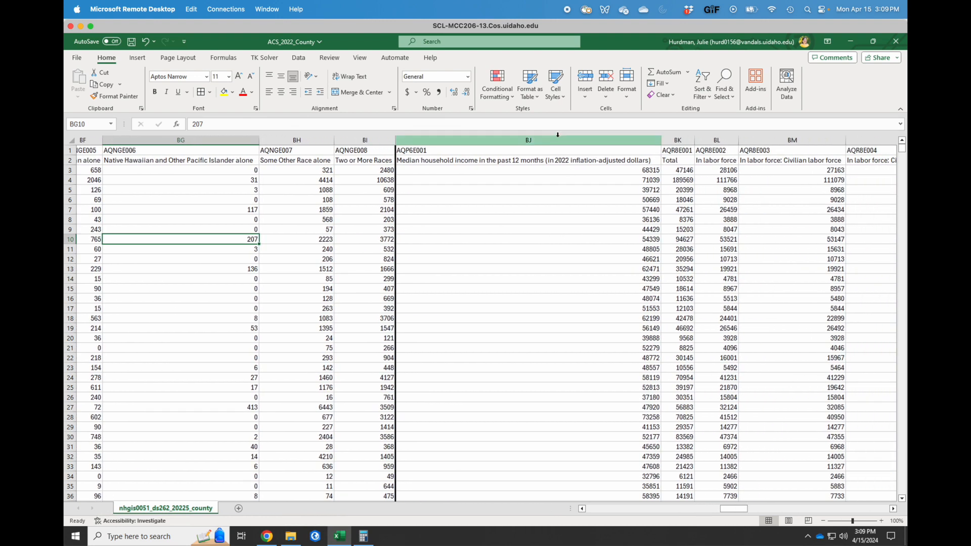
{"action": "scroll", "coordinate": [635, 266], "scroll_direction": "right", "scroll_amount": 5}
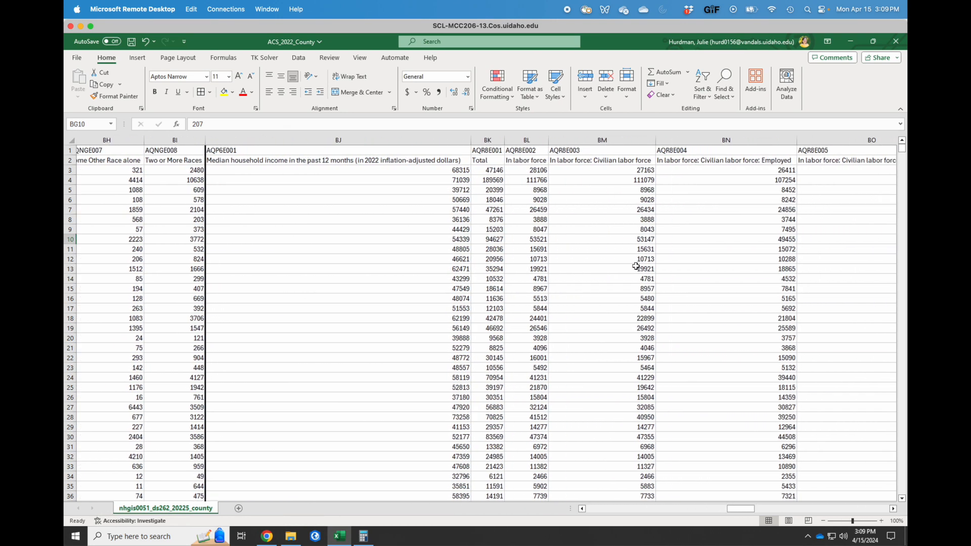
{"action": "scroll", "coordinate": [636, 266], "scroll_direction": "right", "scroll_amount": 2}
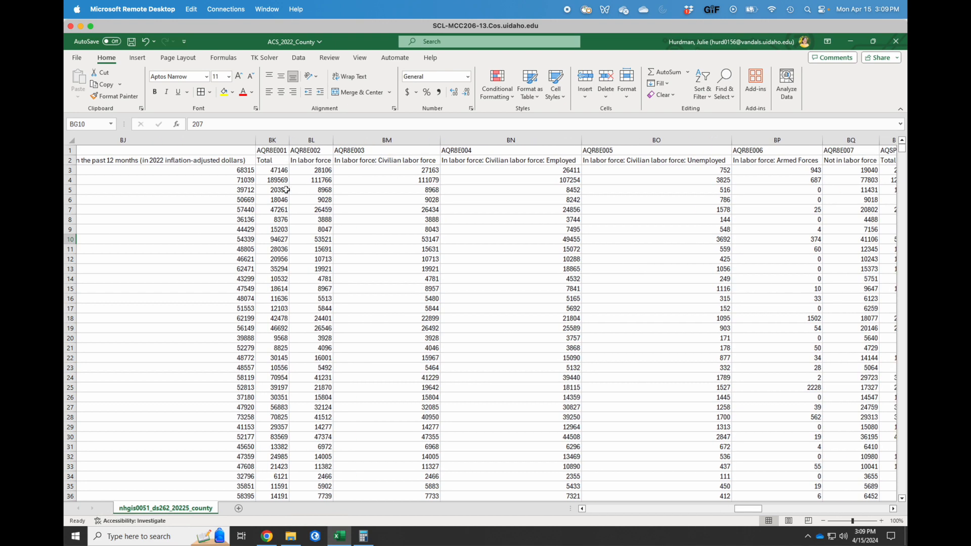
{"action": "scroll", "coordinate": [278, 150], "scroll_direction": "right", "scroll_amount": 2}
Frame columns BK through BQ with thick solid left and right borders.
{"action": "left_click_drag", "start_coordinate": [231, 145], "coordinate": [802, 141]}
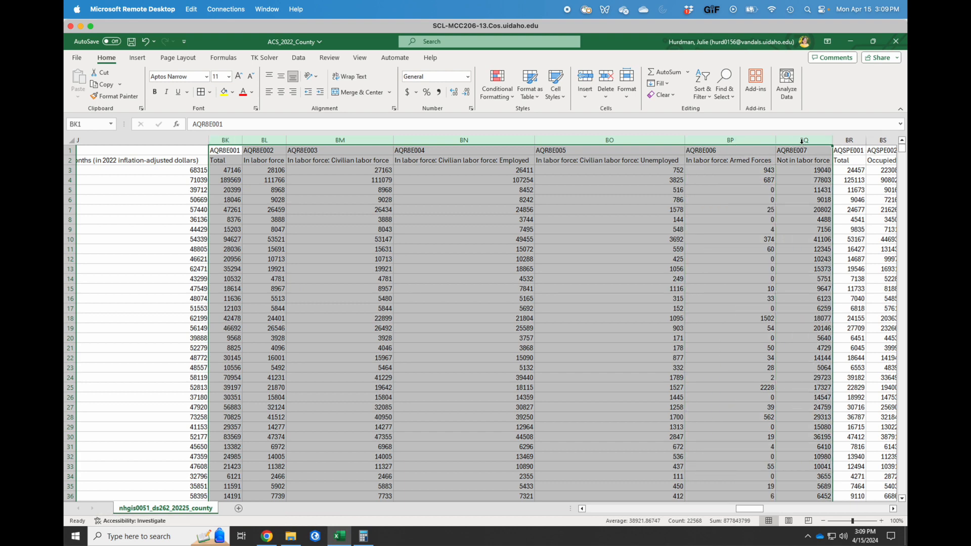
{"action": "left_click", "coordinate": [210, 92]}
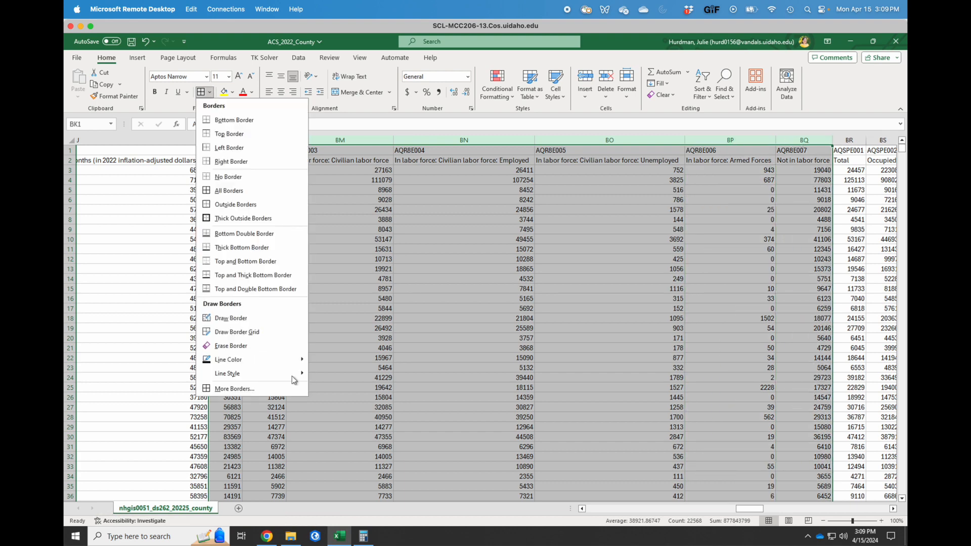
{"action": "left_click", "coordinate": [218, 388]}
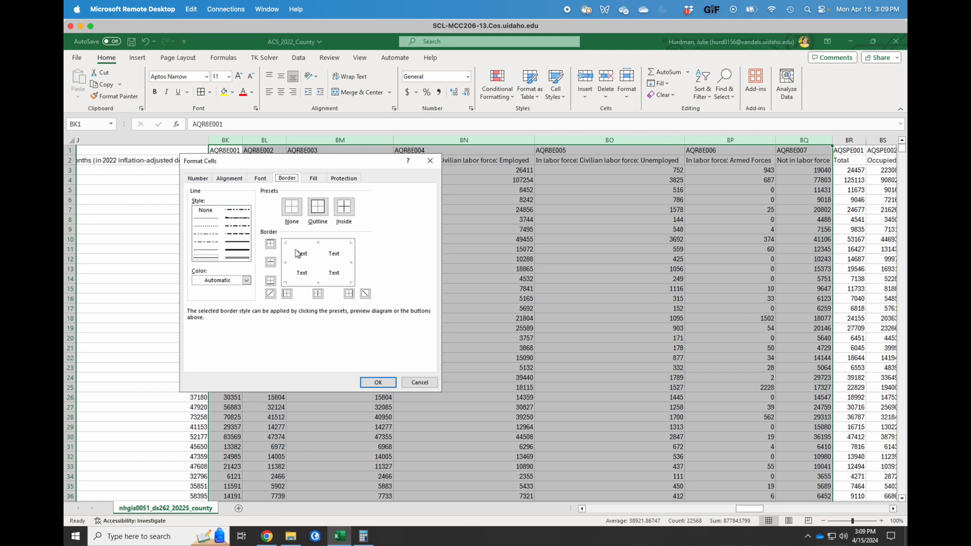
{"action": "left_click", "coordinate": [237, 249]}
{"action": "left_click", "coordinate": [286, 294]}
{"action": "left_click", "coordinate": [348, 294]}
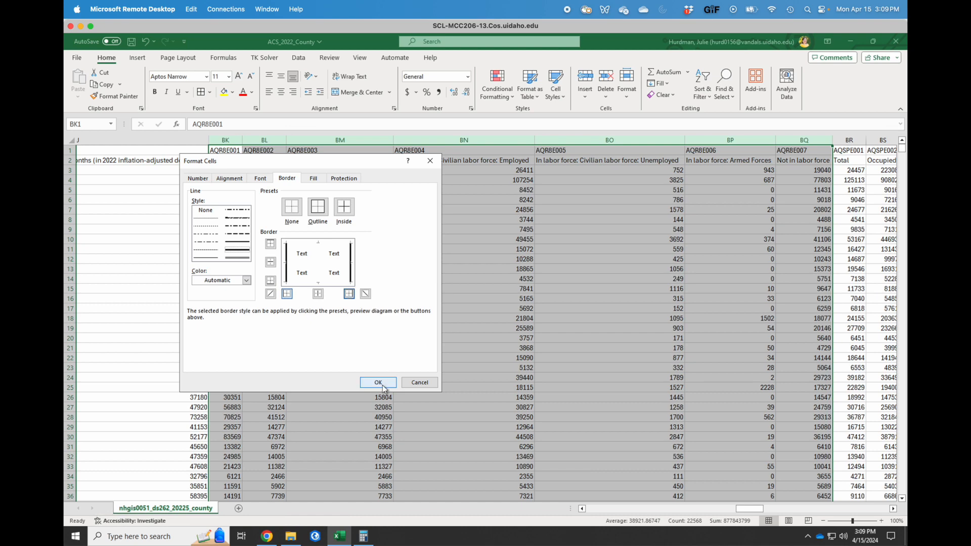
{"action": "left_click", "coordinate": [380, 383]}
{"action": "left_click", "coordinate": [420, 219]}
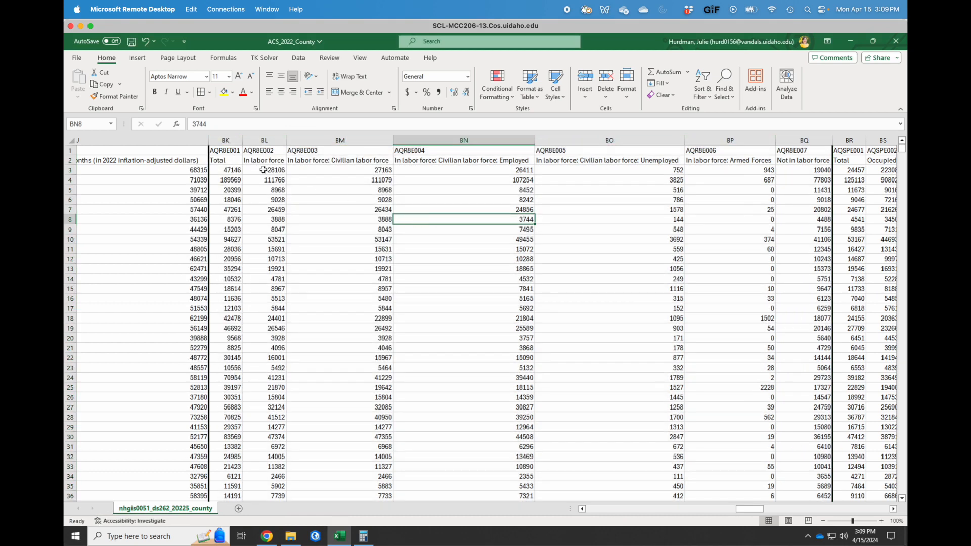
Rename header BK1 from AQR8E001 to Age_16plus and AutoFit column BK.
{"action": "left_click", "coordinate": [237, 170]}
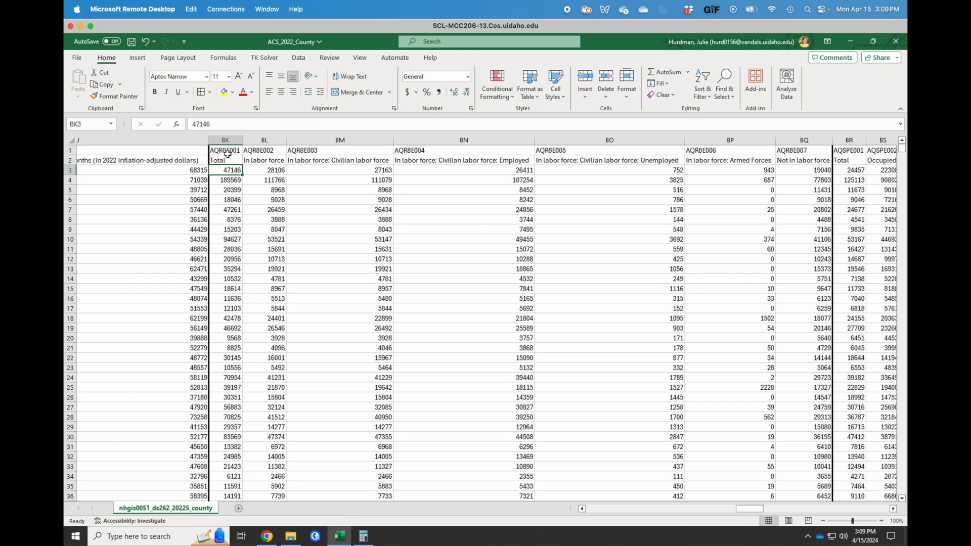
{"action": "left_click", "coordinate": [228, 151]}
{"action": "left_click", "coordinate": [226, 161]}
{"action": "left_click", "coordinate": [227, 151]}
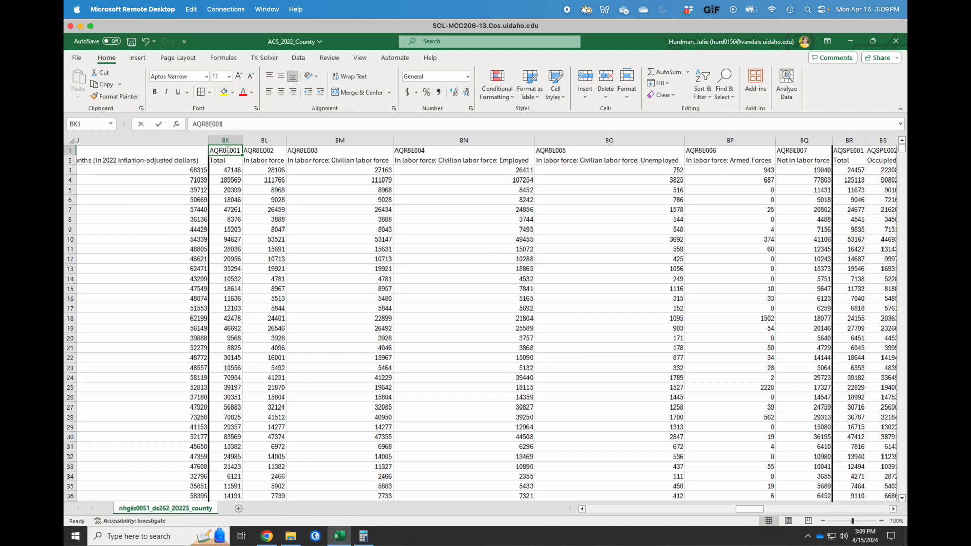
{"action": "type", "text": "Age_16plu"}
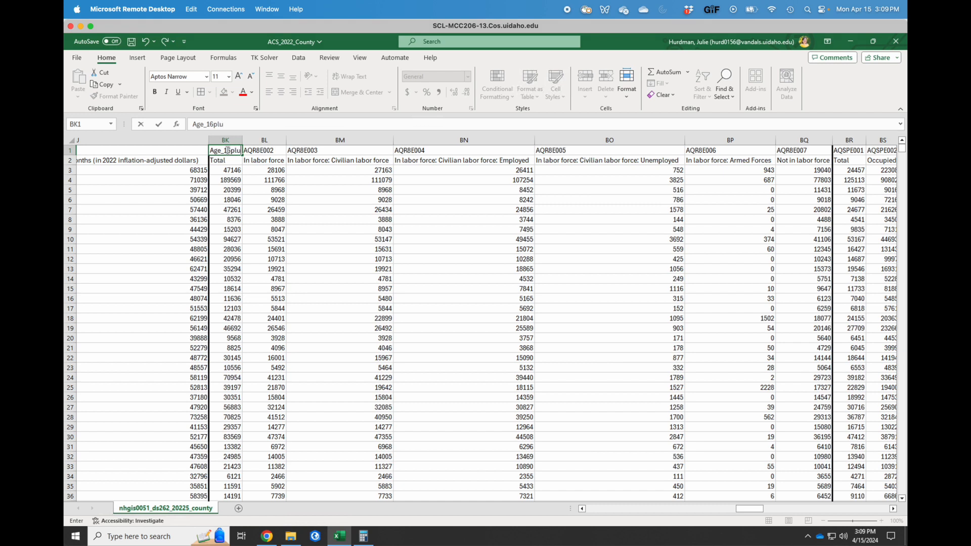
{"action": "type", "text": "s"}
{"action": "key", "text": "Return"}
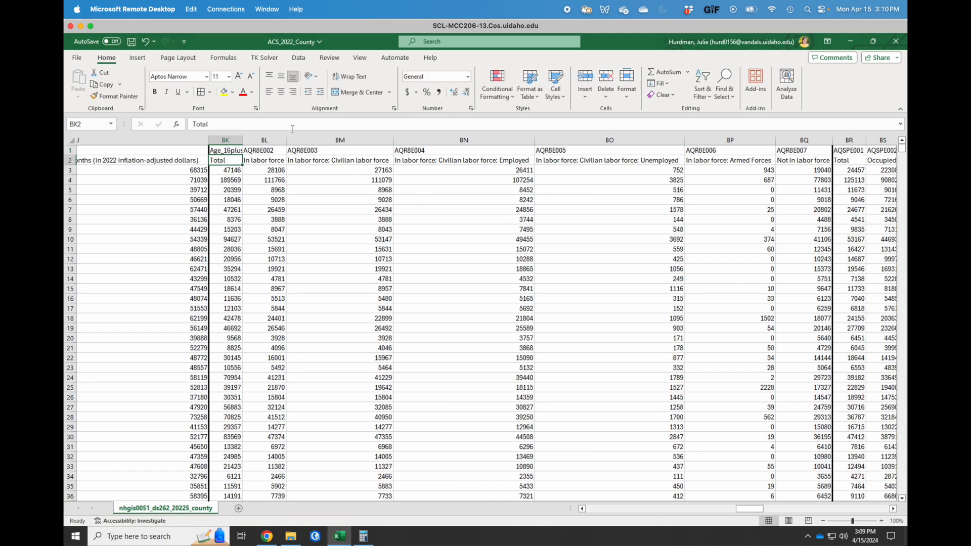
{"action": "double_click", "coordinate": [243, 140]}
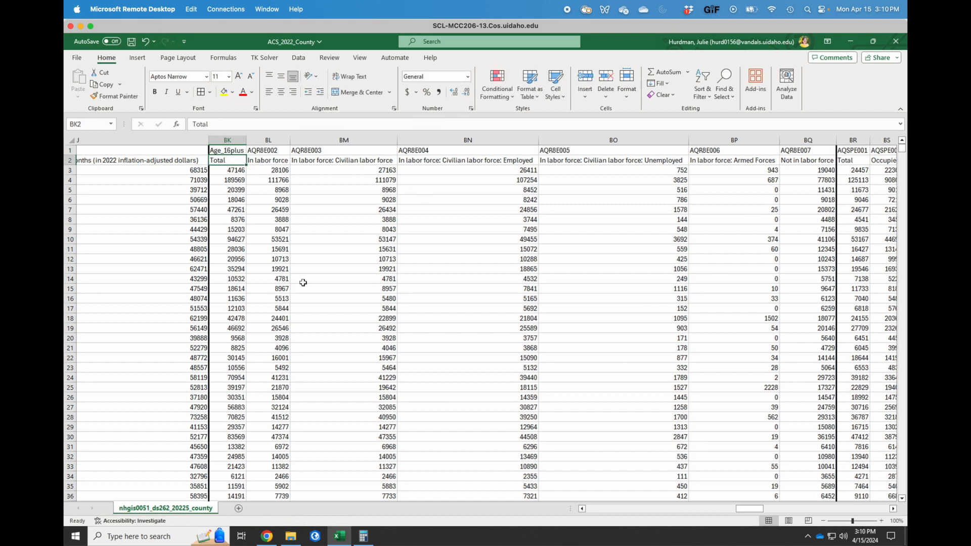
{"action": "left_click", "coordinate": [379, 258]}
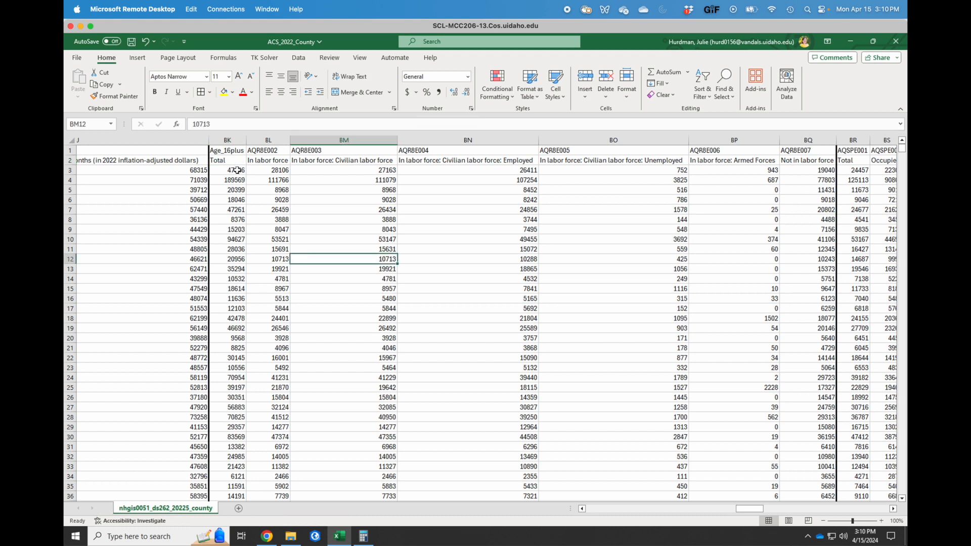
{"action": "left_click", "coordinate": [272, 170]}
{"action": "left_click_drag", "start_coordinate": [272, 170], "coordinate": [693, 170]}
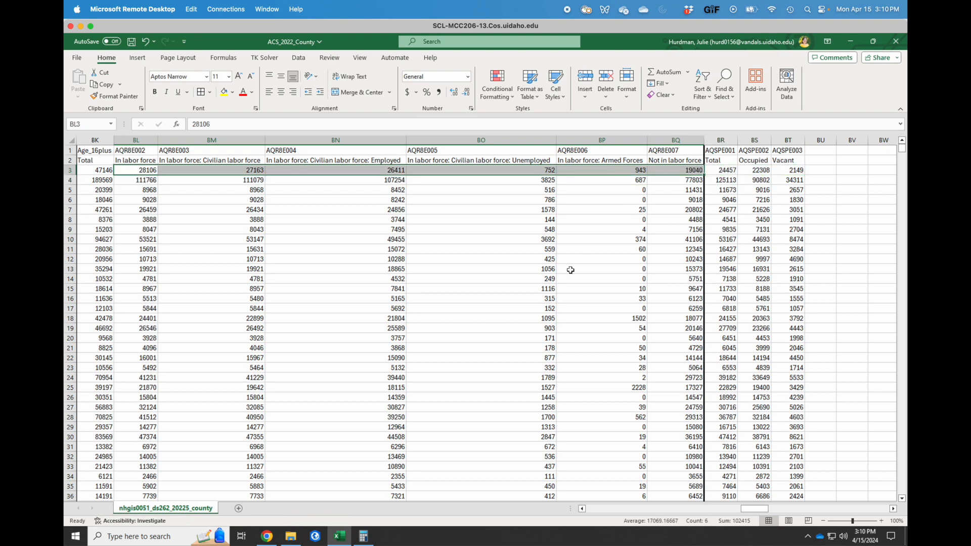
{"action": "scroll", "coordinate": [570, 271], "scroll_direction": "left", "scroll_amount": 3}
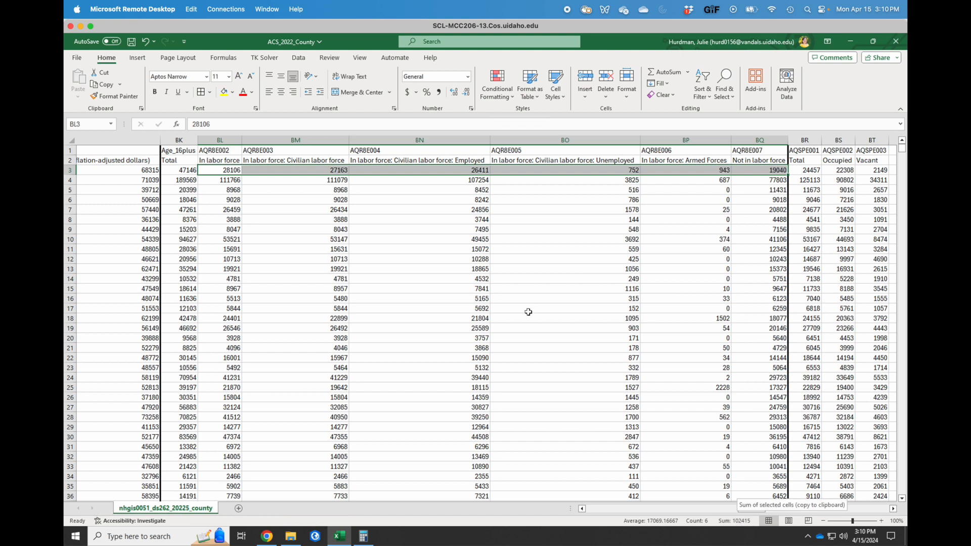
{"action": "left_click", "coordinate": [279, 188]}
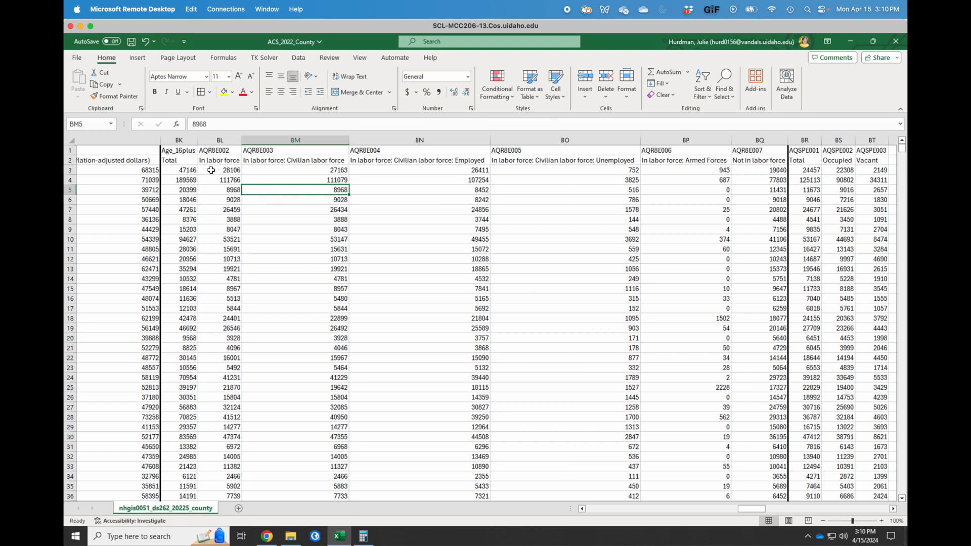
{"action": "left_click", "coordinate": [211, 171]}
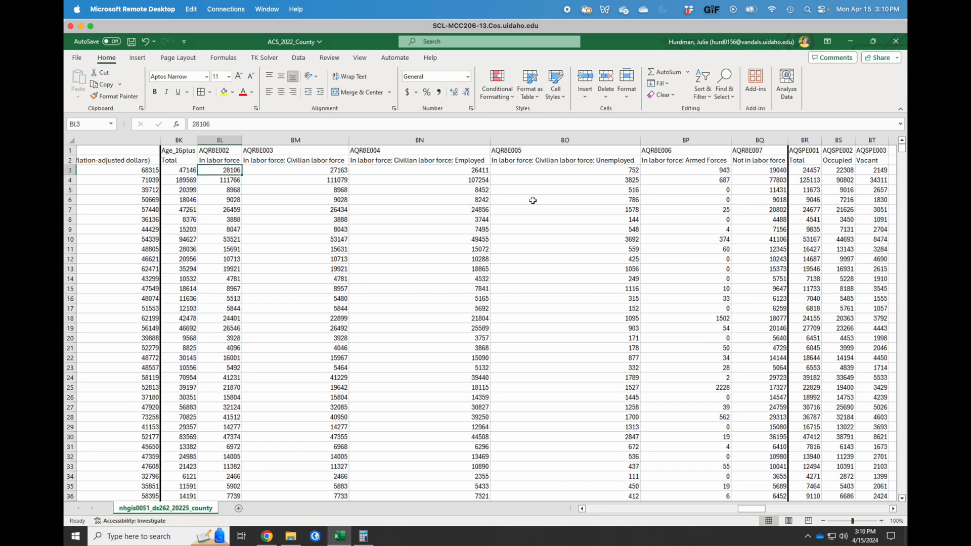
{"action": "left_click", "coordinate": [754, 170]}
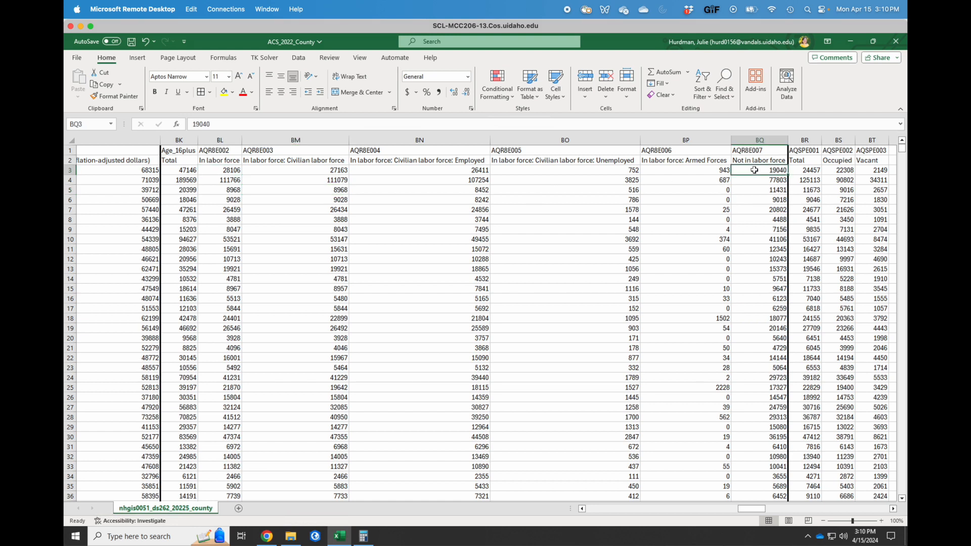
{"action": "key", "text": "super"}
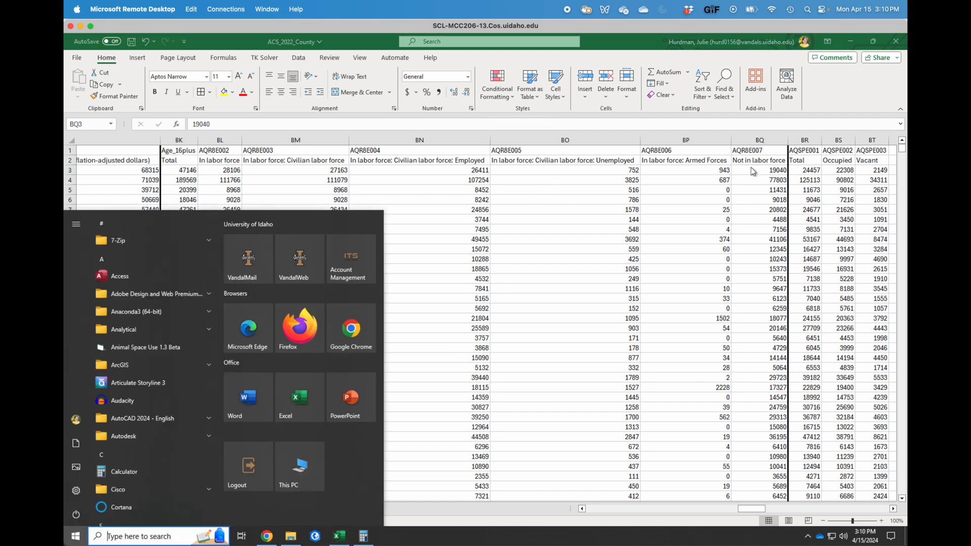
{"action": "key", "text": "Escape"}
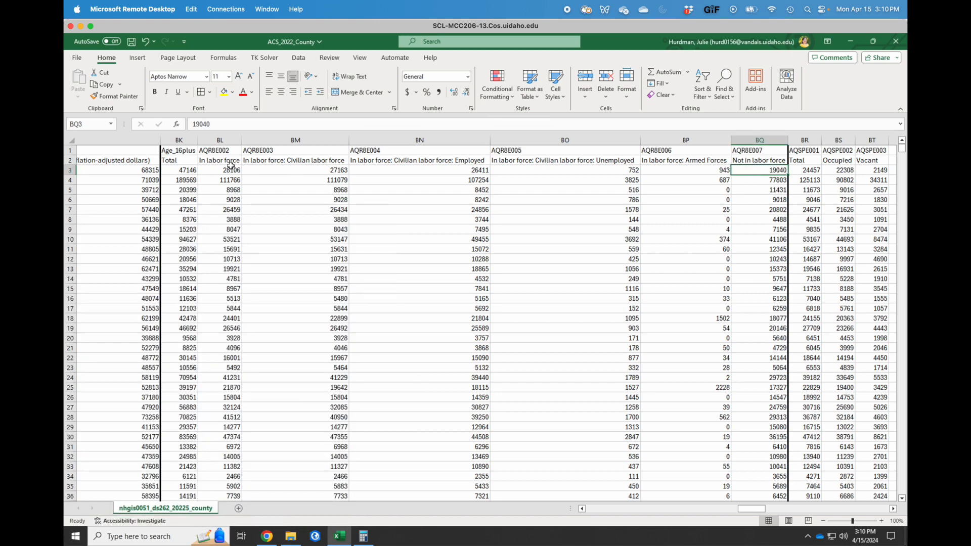
{"action": "left_click", "coordinate": [226, 171]}
{"action": "key", "text": "super"}
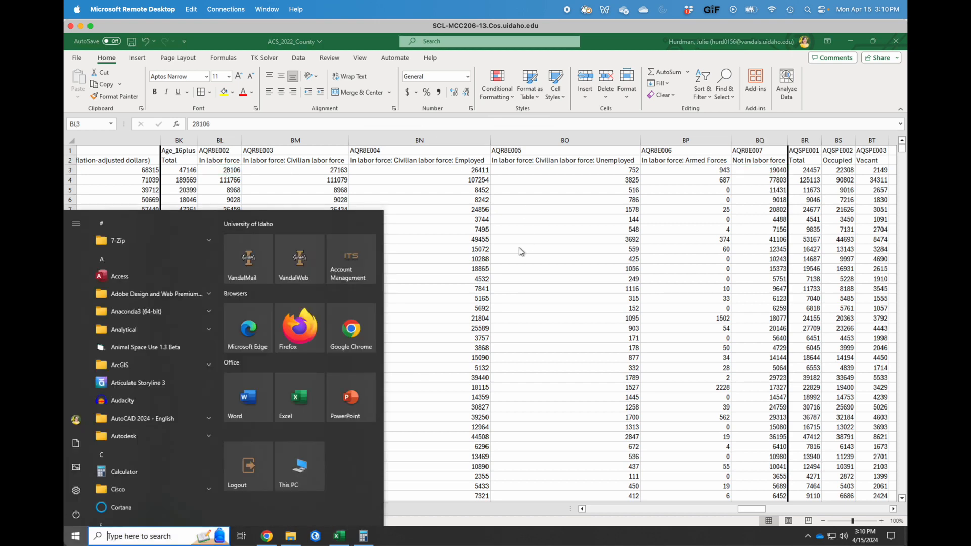
{"action": "key", "text": "Escape"}
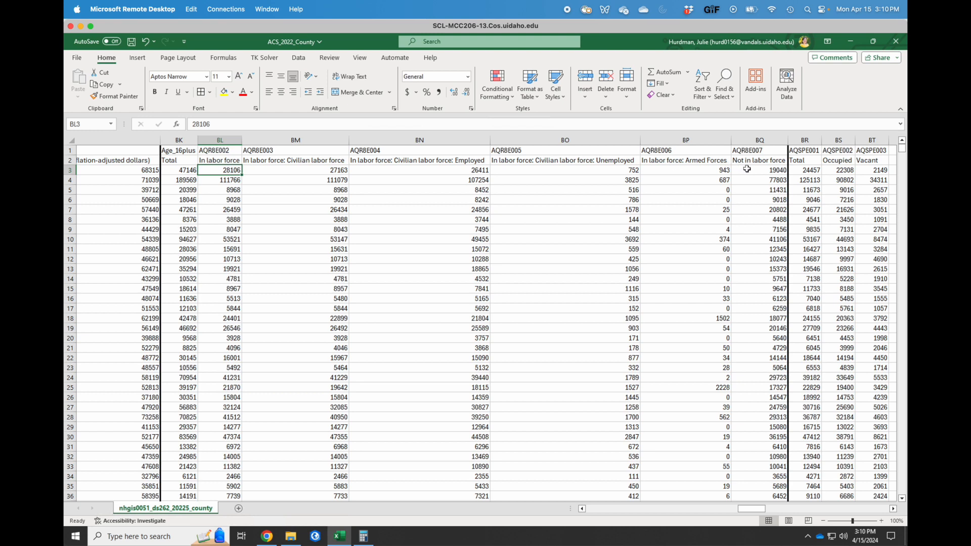
{"action": "left_click", "coordinate": [751, 170], "text": "ctrl"}
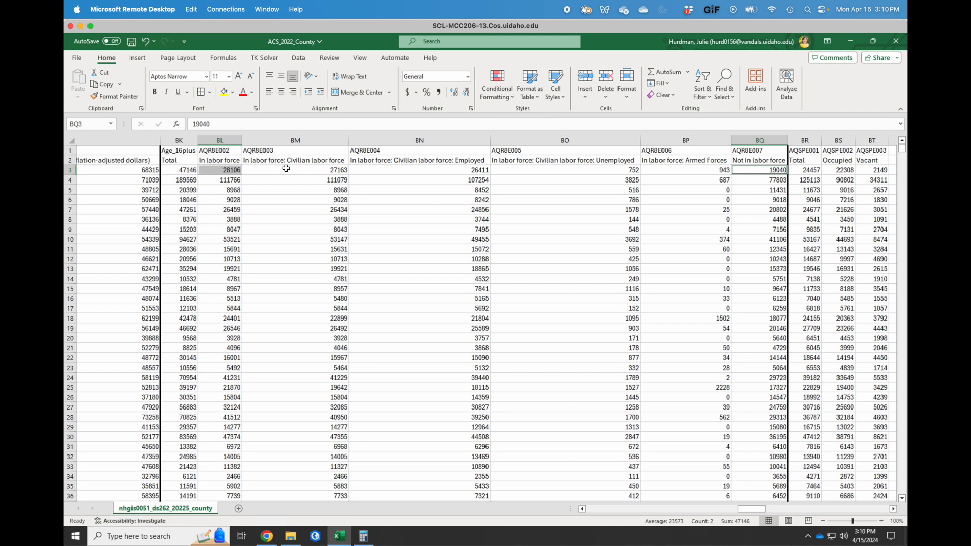
{"action": "left_click_drag", "start_coordinate": [285, 169], "coordinate": [656, 172]}
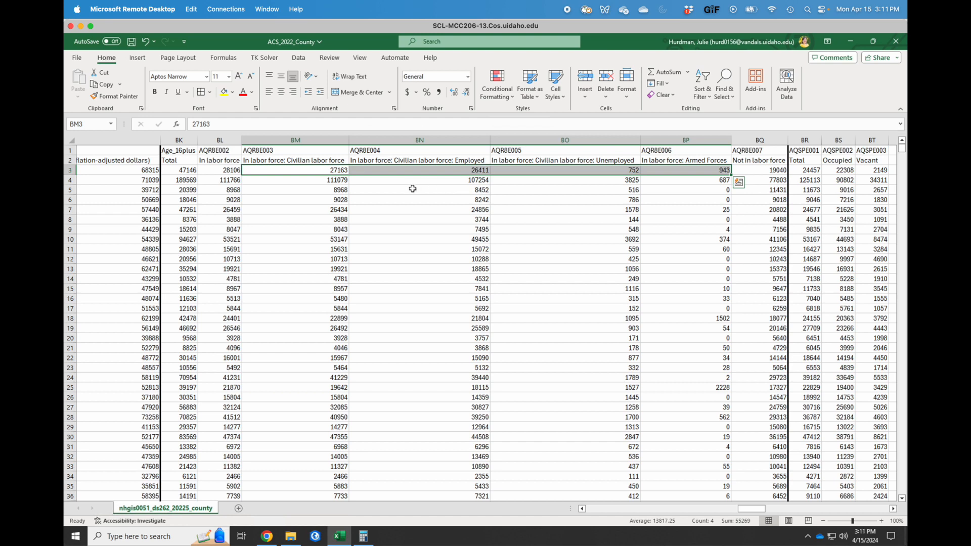
{"action": "left_click", "coordinate": [413, 189]}
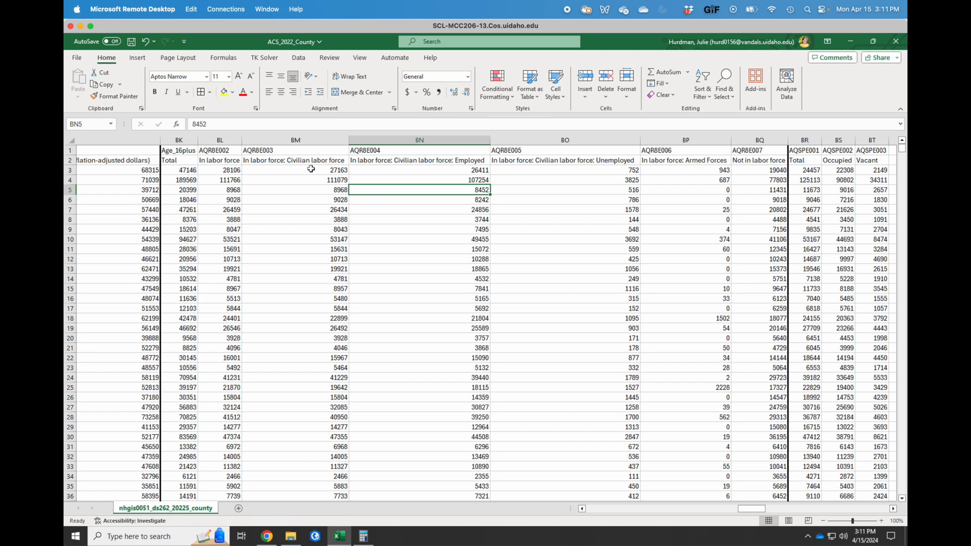
{"action": "left_click", "coordinate": [311, 169]}
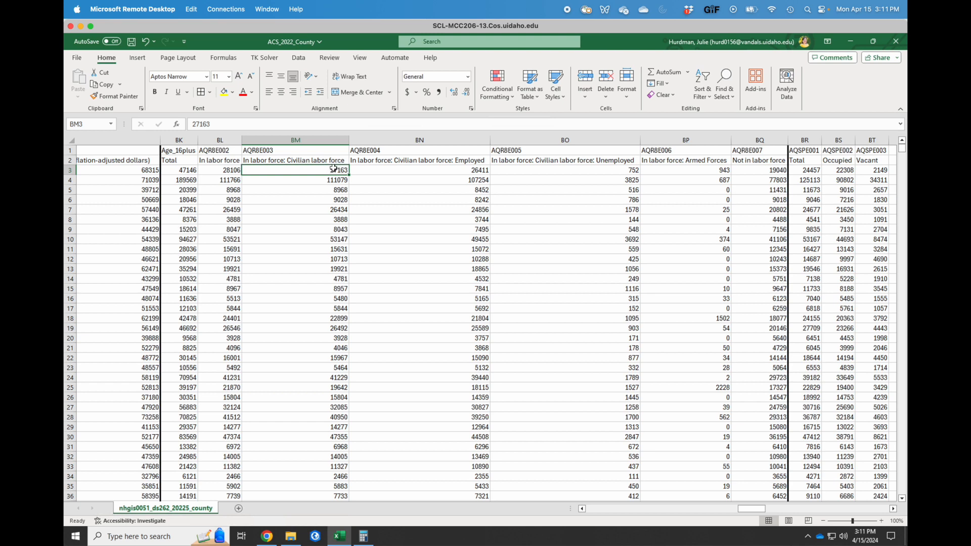
{"action": "left_click_drag", "start_coordinate": [455, 169], "coordinate": [489, 170]}
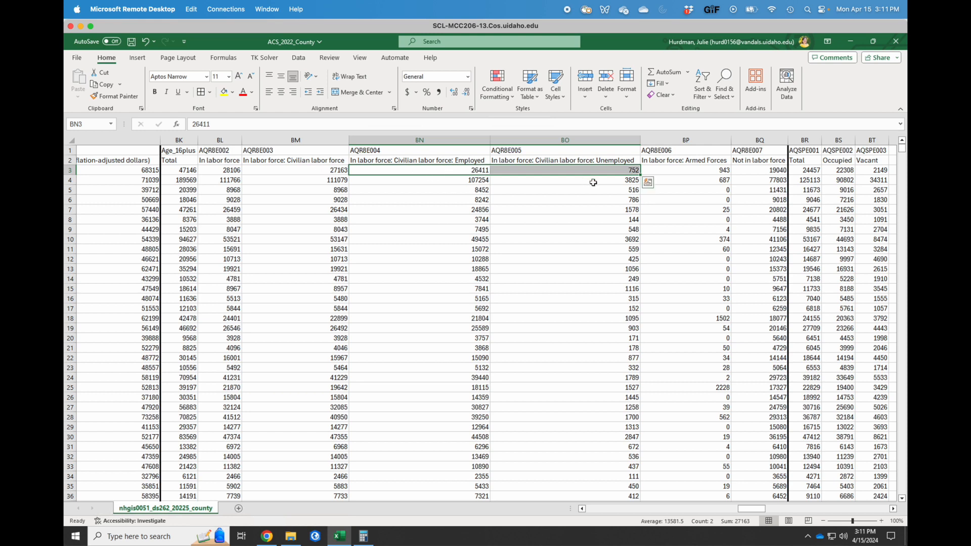
{"action": "left_click", "coordinate": [321, 170]}
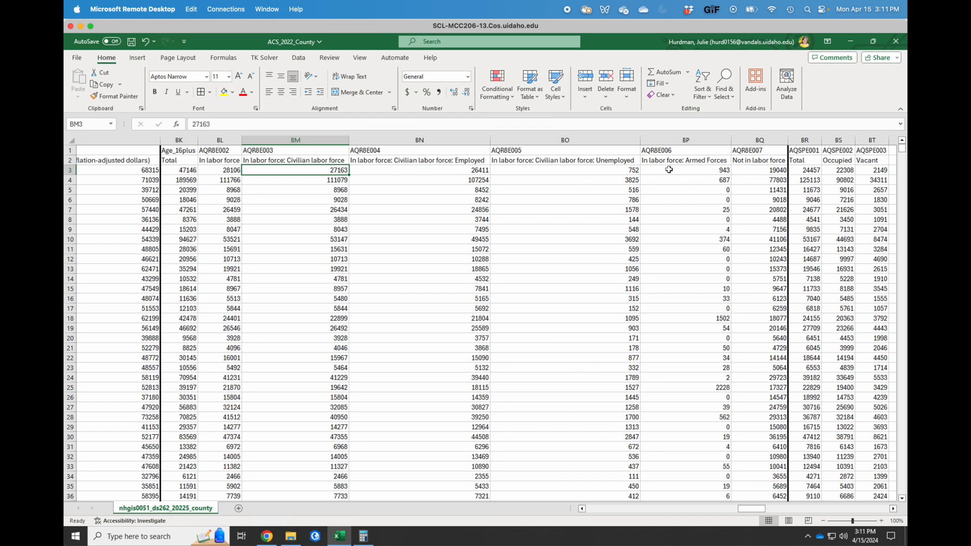
{"action": "left_click", "coordinate": [668, 170], "text": "ctrl"}
{"action": "left_click", "coordinate": [753, 171], "text": "ctrl"}
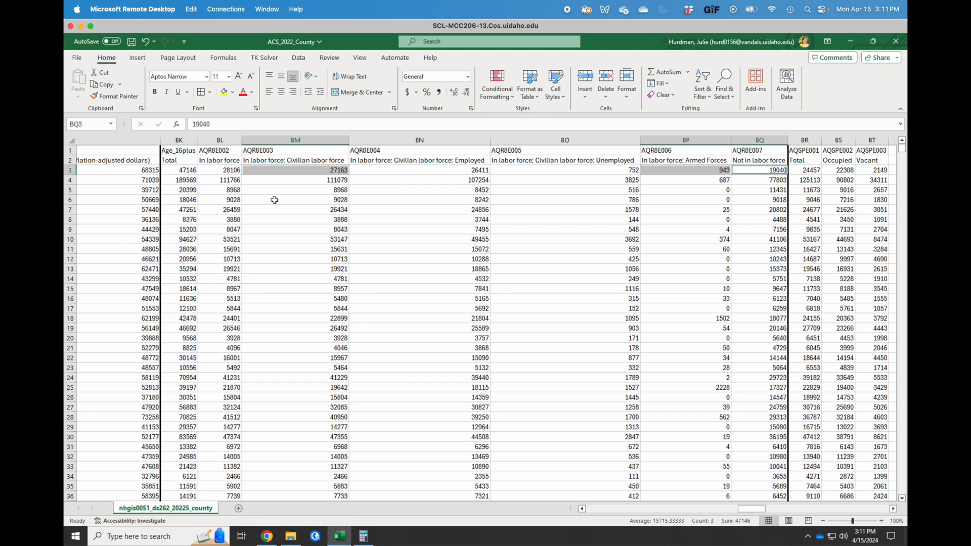
{"action": "left_click", "coordinate": [418, 199]}
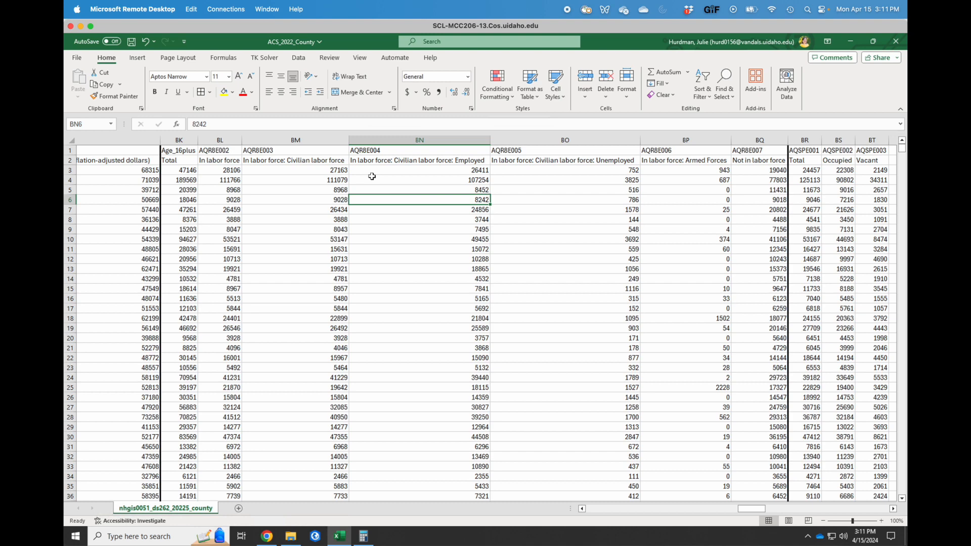
{"action": "scroll", "coordinate": [493, 227], "scroll_direction": "left", "scroll_amount": 3}
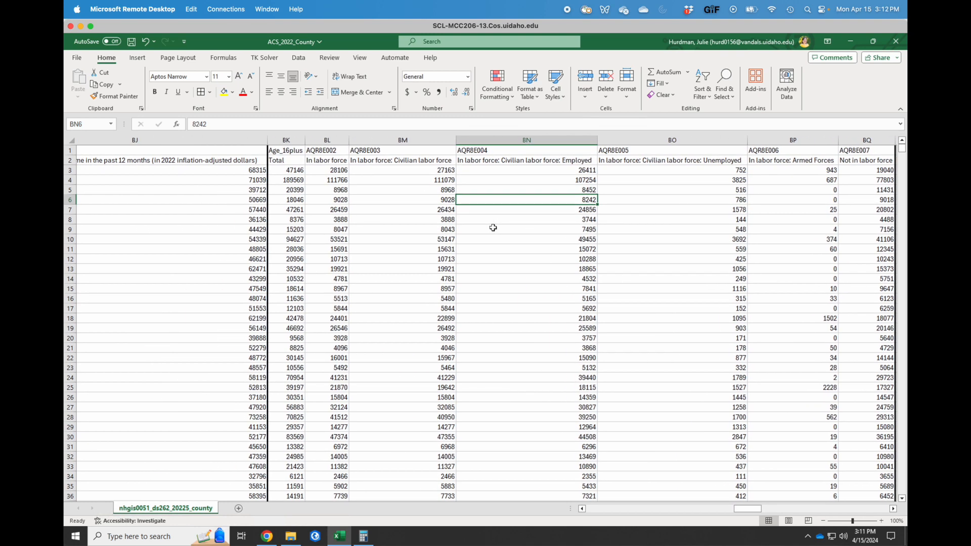
{"action": "scroll", "coordinate": [493, 228], "scroll_direction": "right", "scroll_amount": 2}
{"action": "scroll", "coordinate": [493, 227], "scroll_direction": "right", "scroll_amount": 2}
{"action": "scroll", "coordinate": [493, 228], "scroll_direction": "right", "scroll_amount": 2}
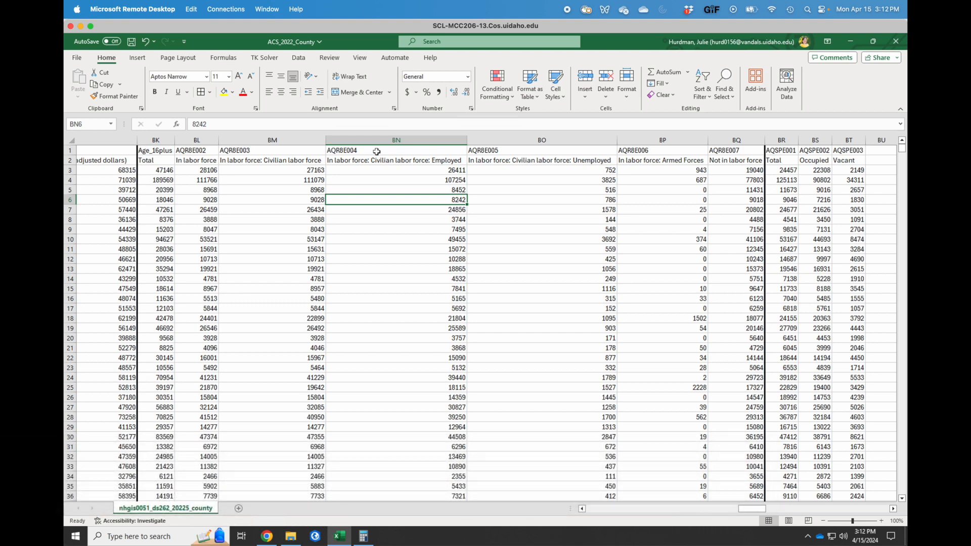
Scroll the county sheet back left to column A.
{"action": "scroll", "coordinate": [377, 151], "scroll_direction": "left", "scroll_amount": 15}
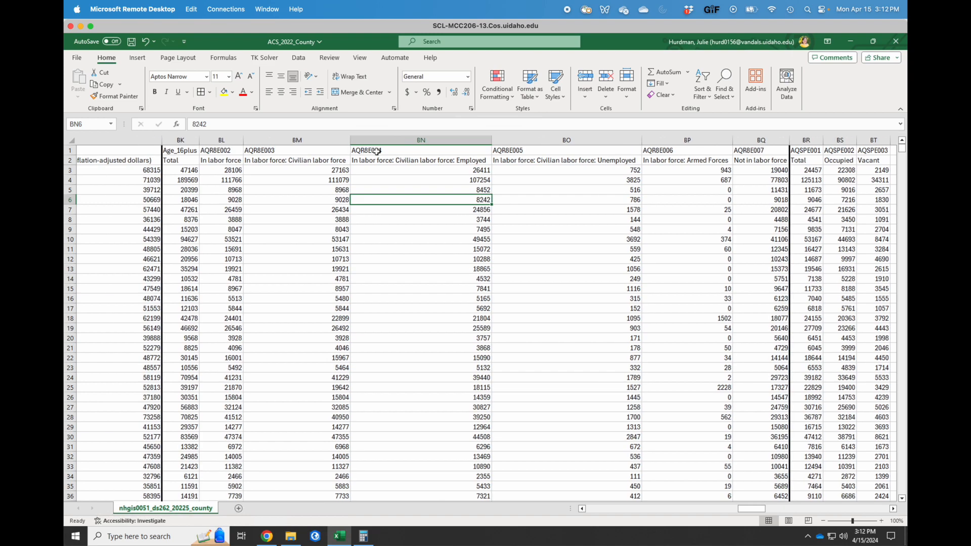
{"action": "scroll", "coordinate": [377, 151], "scroll_direction": "left", "scroll_amount": 20}
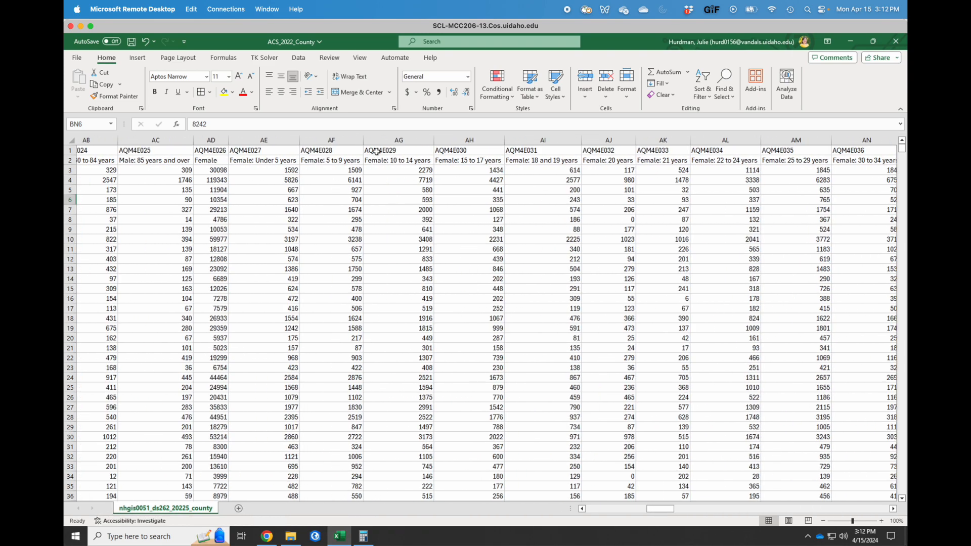
{"action": "left_click_drag", "start_coordinate": [631, 509], "coordinate": [588, 519]}
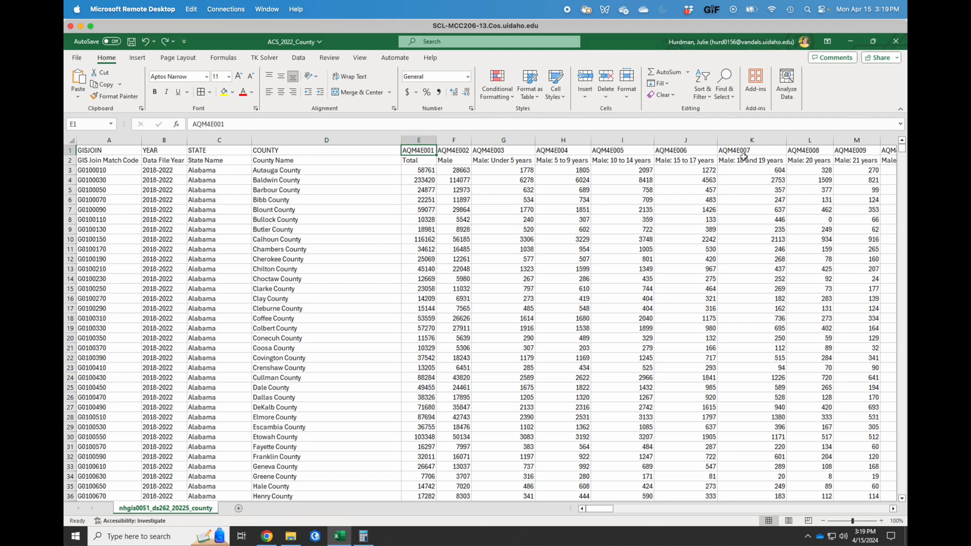
Change header E1 from AQM4E001 to Population, then move to the Under 5 years label in row 2.
{"action": "key", "text": "Right"}
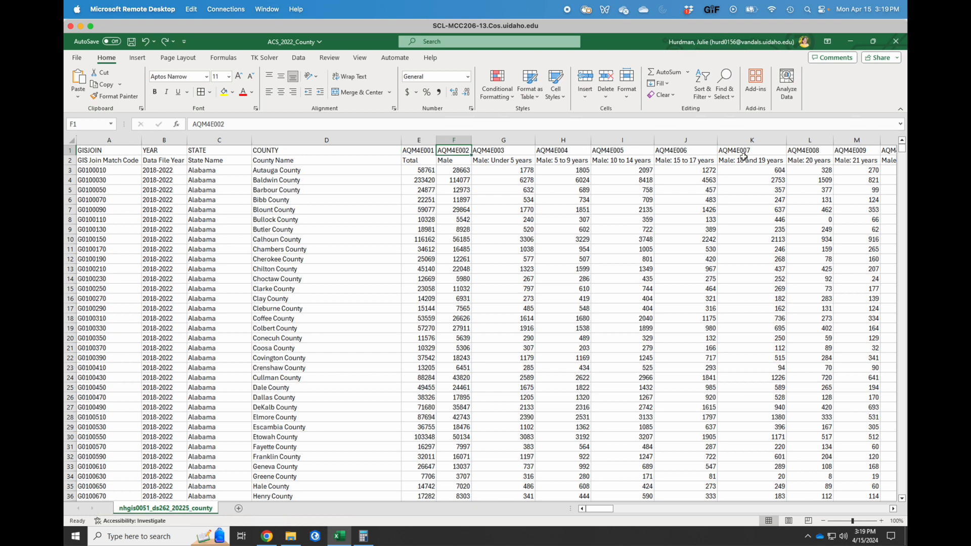
{"action": "key", "text": "Left"}
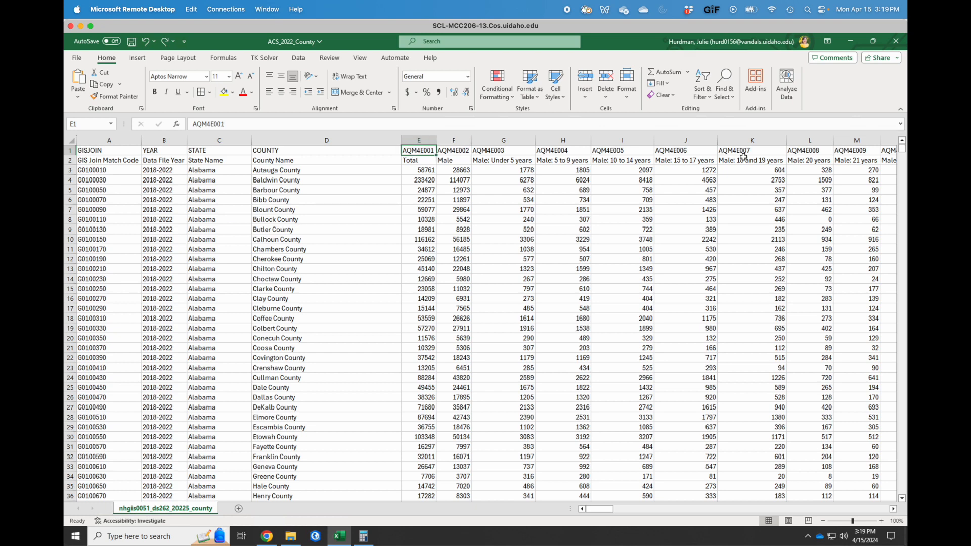
{"action": "key", "text": "Down"}
{"action": "key", "text": "Up"}
{"action": "type", "text": "Population"}
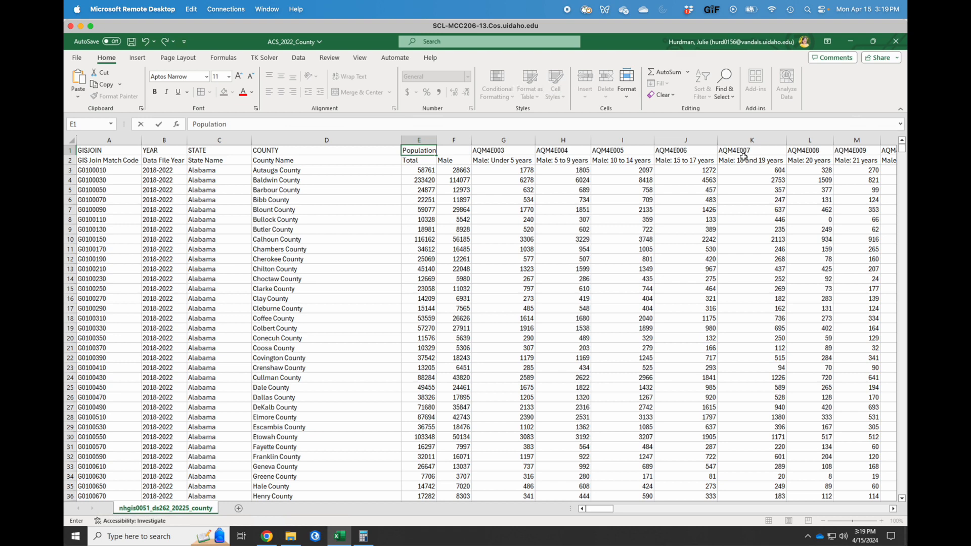
{"action": "key", "text": "Return"}
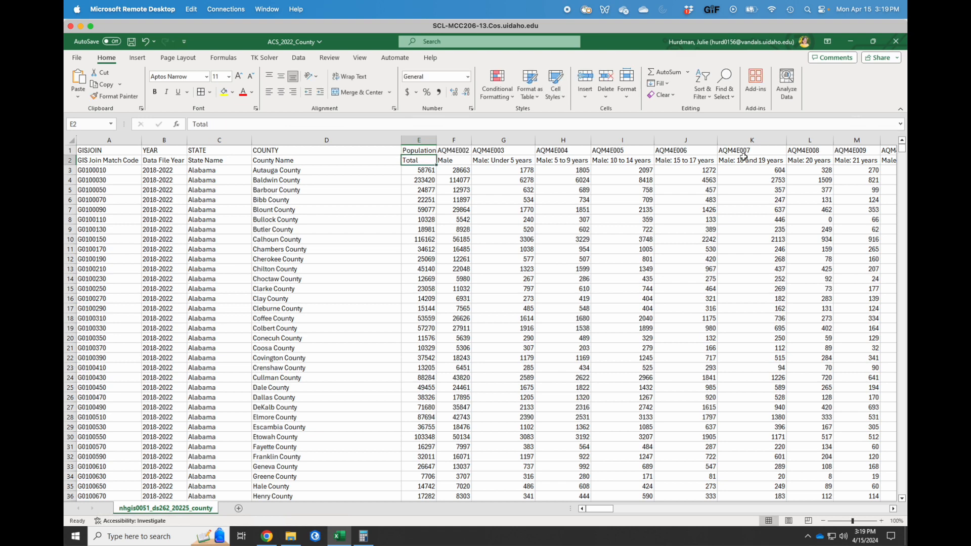
{"action": "key", "text": "Right"}
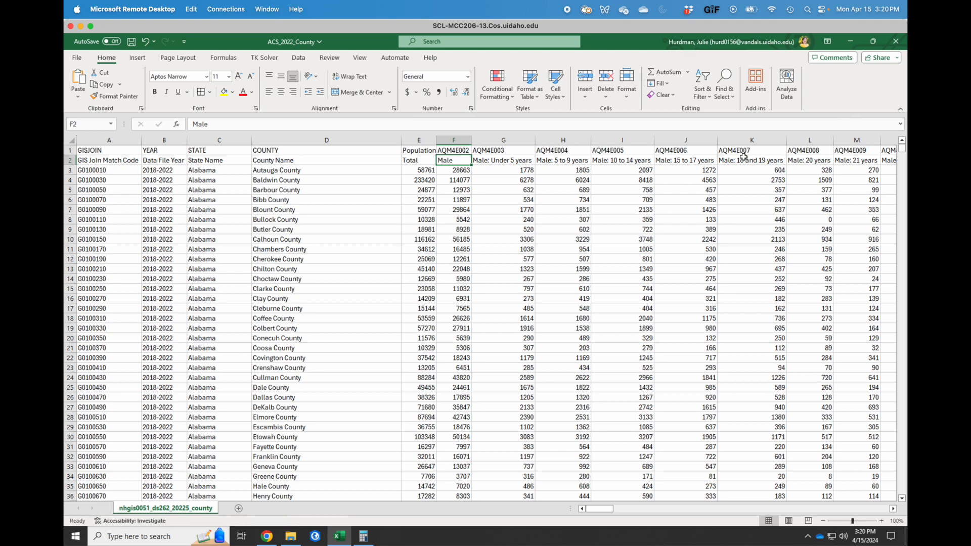
{"action": "key", "text": "Right"}
{"action": "key", "text": "Right"}
{"action": "key", "text": "Left"}
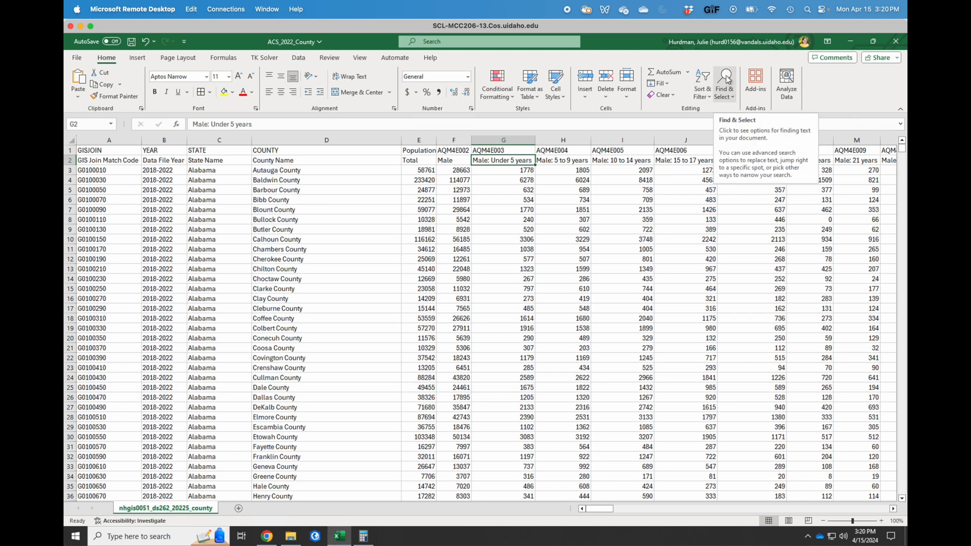
Replace all colons in the sheet with underscores (52 replacements).
{"action": "left_click", "coordinate": [729, 80]}
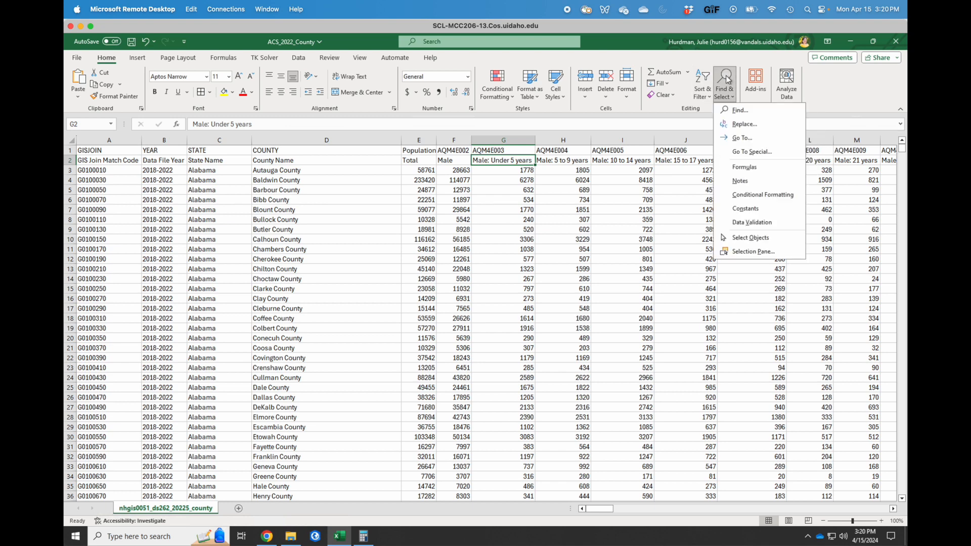
{"action": "left_click", "coordinate": [755, 122]}
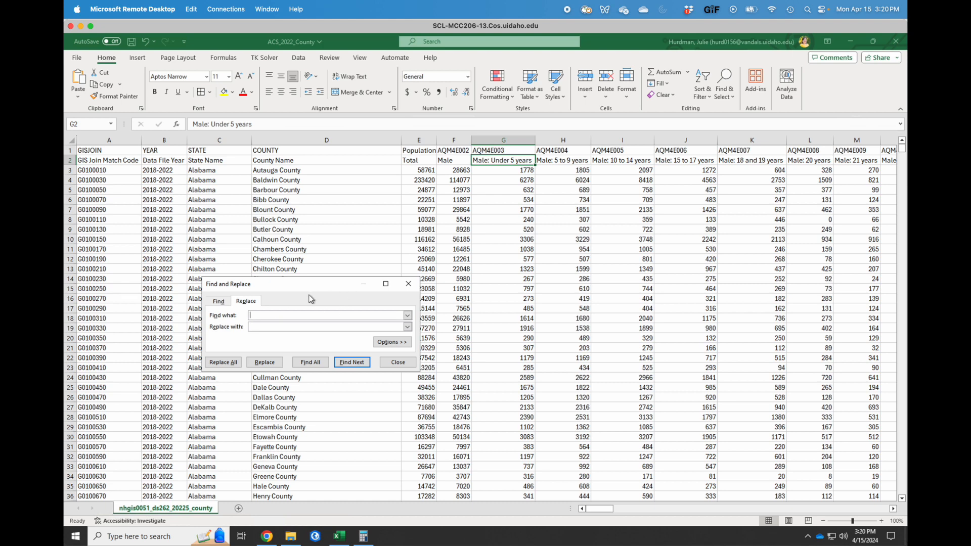
{"action": "type", "text": ":"}
{"action": "left_click", "coordinate": [260, 326]}
{"action": "type", "text": "_"}
{"action": "left_click", "coordinate": [225, 364]}
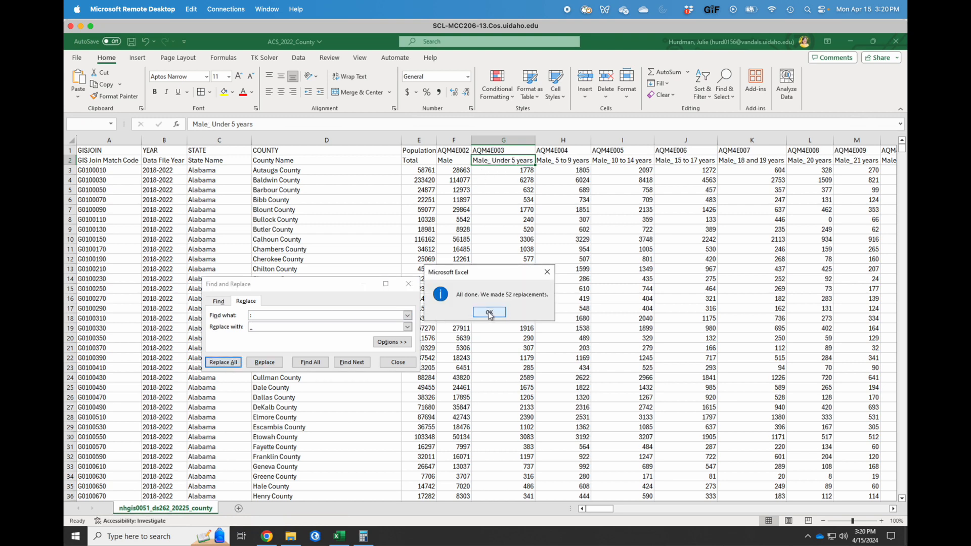
{"action": "left_click", "coordinate": [489, 312]}
Replace all spaces in the sheet with underscores (4263 replacements).
{"action": "left_click", "coordinate": [257, 316]}
{"action": "key", "text": "BackSpace"}
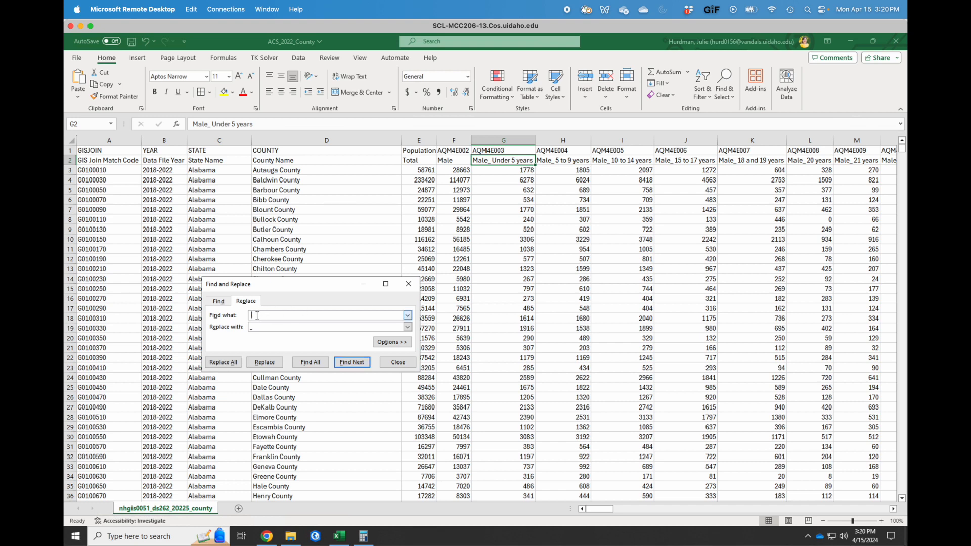
{"action": "left_click", "coordinate": [225, 362]}
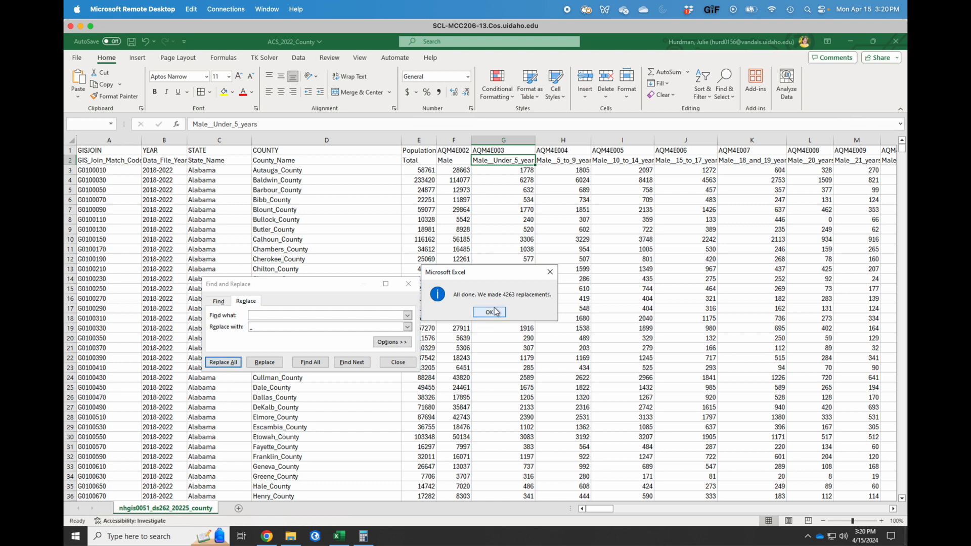
{"action": "left_click", "coordinate": [489, 312]}
{"action": "left_click", "coordinate": [398, 362]}
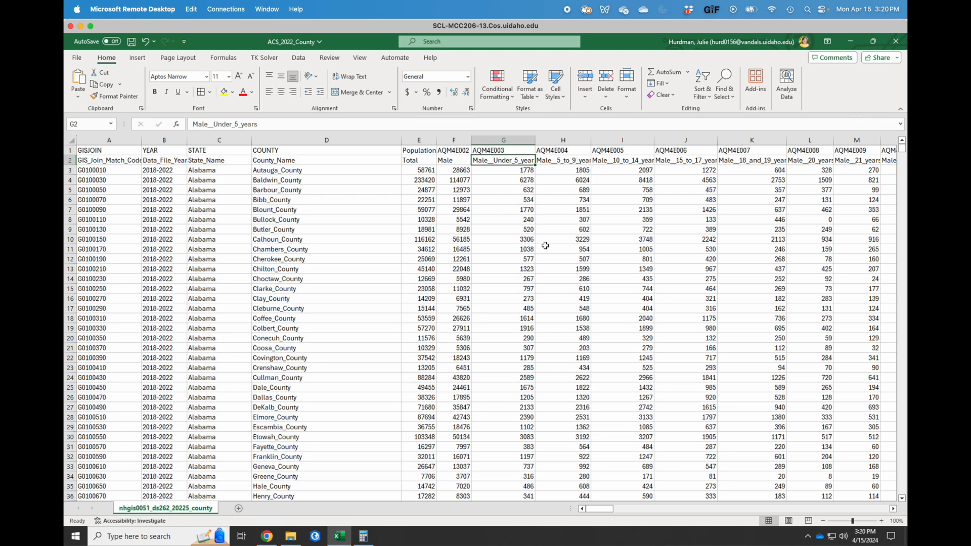
Copy the Population header from E1 over the Total label in E2.
{"action": "left_click", "coordinate": [412, 152]}
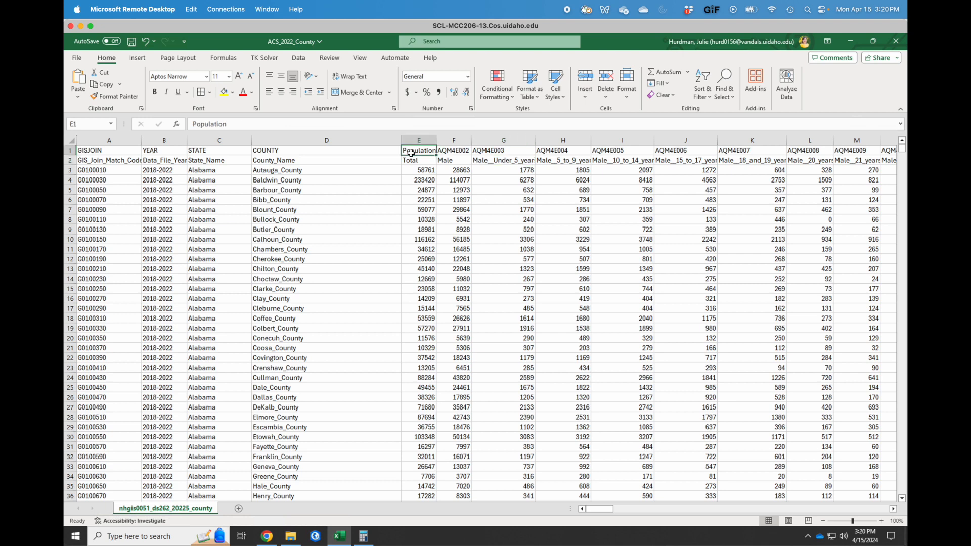
{"action": "key", "text": "ctrl+c"}
{"action": "key", "text": "Down"}
{"action": "key", "text": "ctrl+v"}
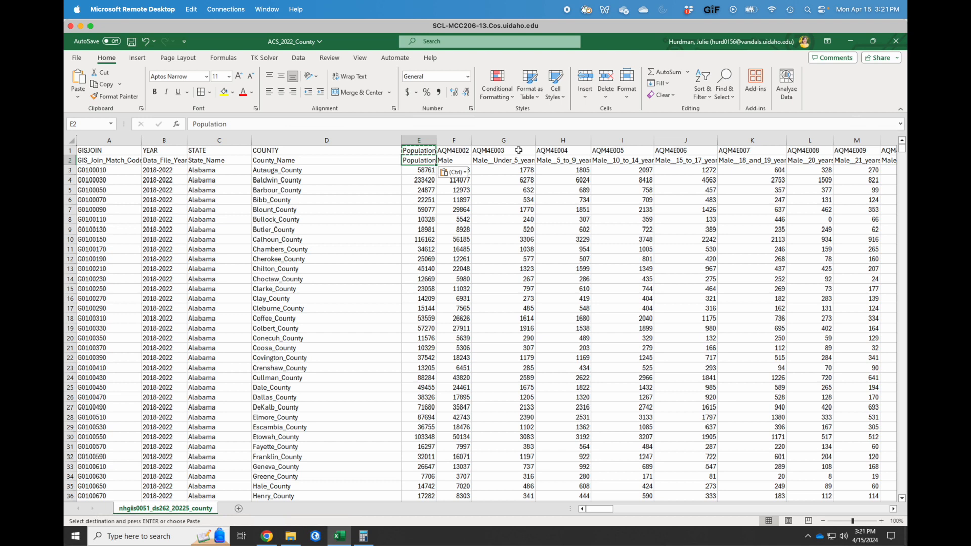
Delete the field-code row 1 and auto-fit every column to its contents.
{"action": "left_click", "coordinate": [70, 150]}
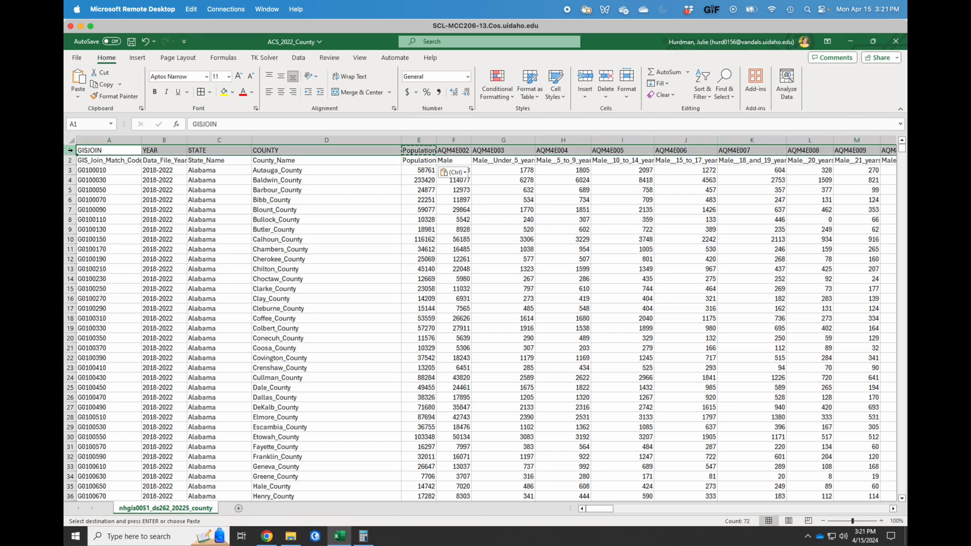
{"action": "right_click", "coordinate": [70, 150]}
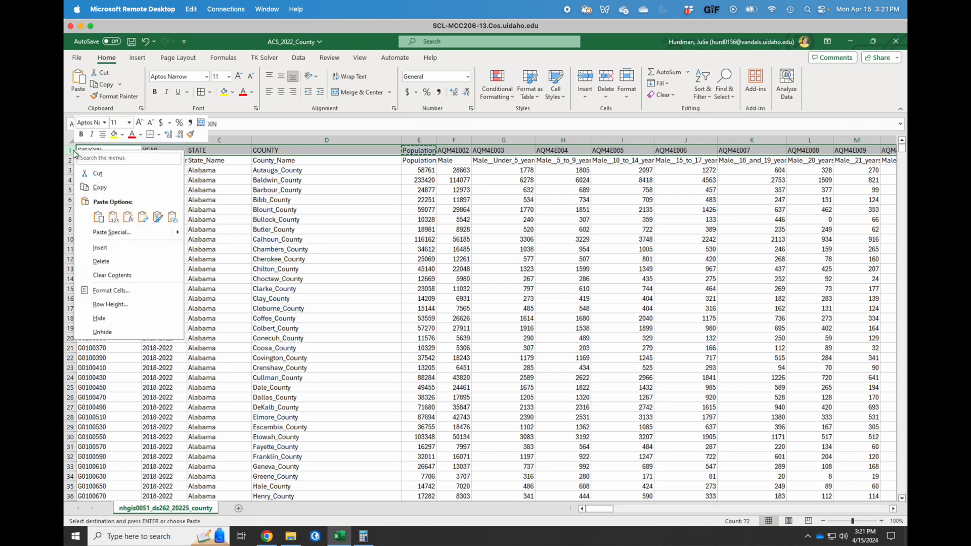
{"action": "left_click", "coordinate": [132, 266]}
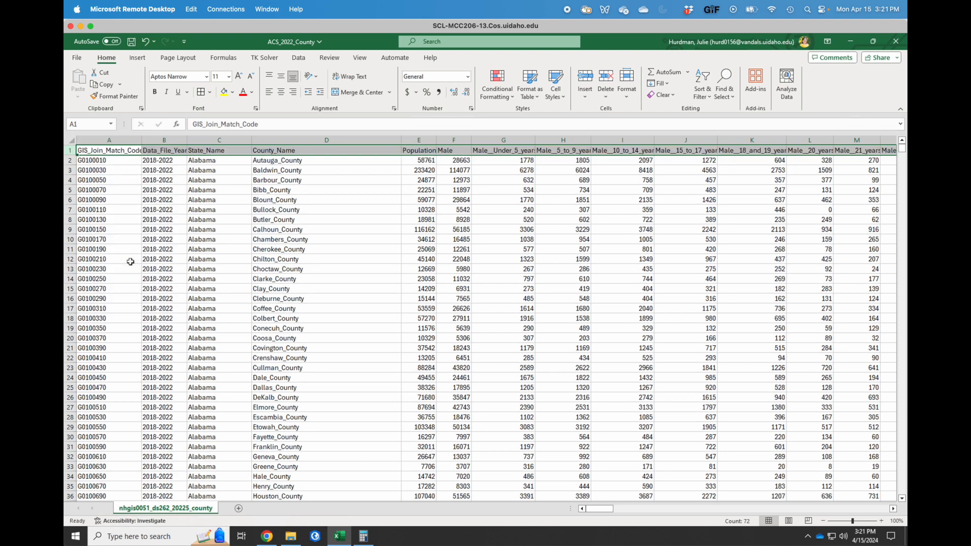
{"action": "left_click", "coordinate": [509, 191]}
{"action": "left_click", "coordinate": [69, 137]}
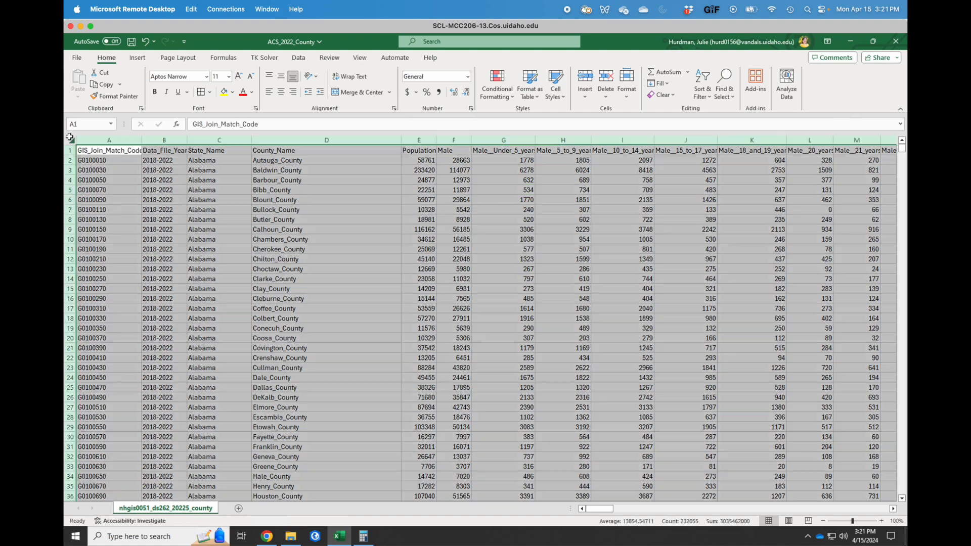
{"action": "double_click", "coordinate": [142, 139]}
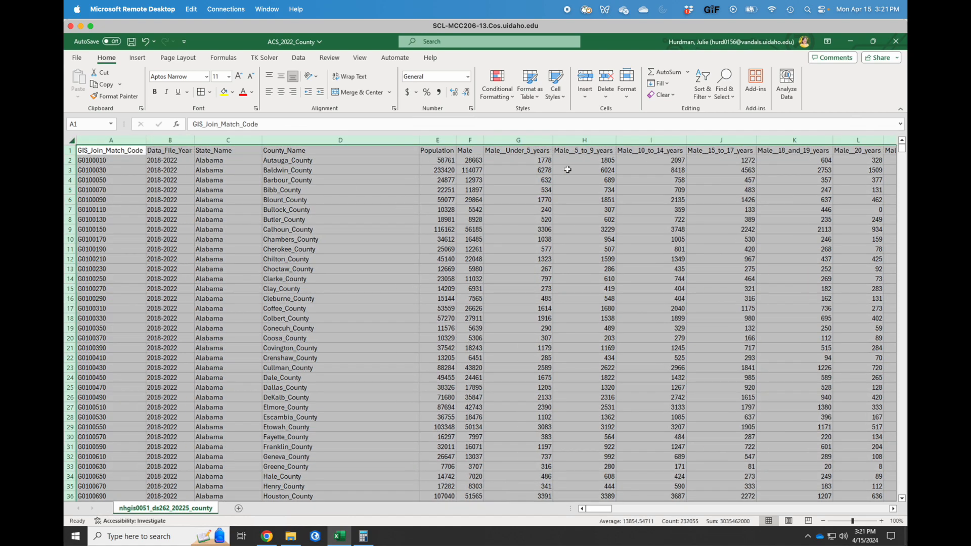
Delete the redundant race Total column BB so White_alone follows Female__85_years_and_over.
{"action": "left_click", "coordinate": [595, 150]}
{"action": "scroll", "coordinate": [651, 180], "scroll_direction": "right", "scroll_amount": 5}
{"action": "scroll", "coordinate": [651, 180], "scroll_direction": "right", "scroll_amount": 10}
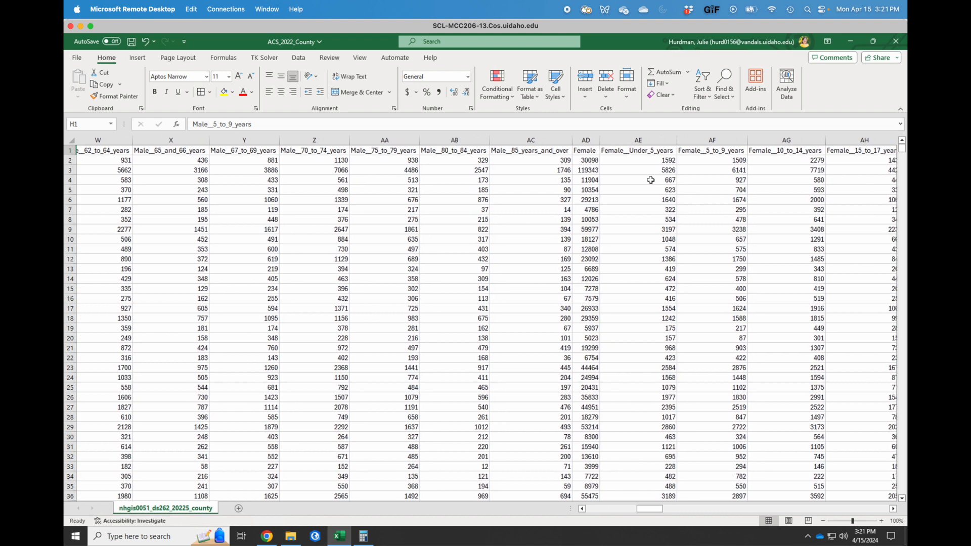
{"action": "scroll", "coordinate": [651, 180], "scroll_direction": "right", "scroll_amount": 8}
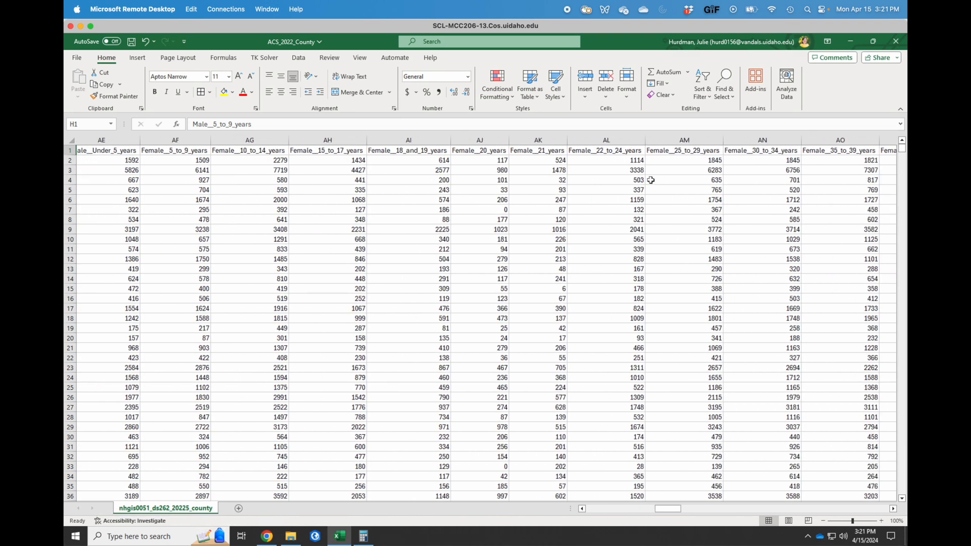
{"action": "scroll", "coordinate": [651, 180], "scroll_direction": "right", "scroll_amount": 10}
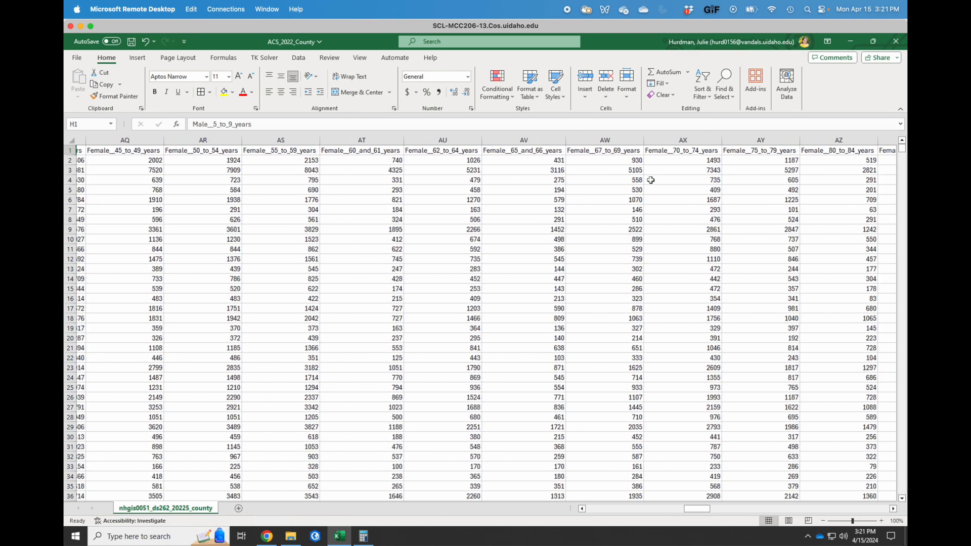
{"action": "scroll", "coordinate": [651, 180], "scroll_direction": "right", "scroll_amount": 2}
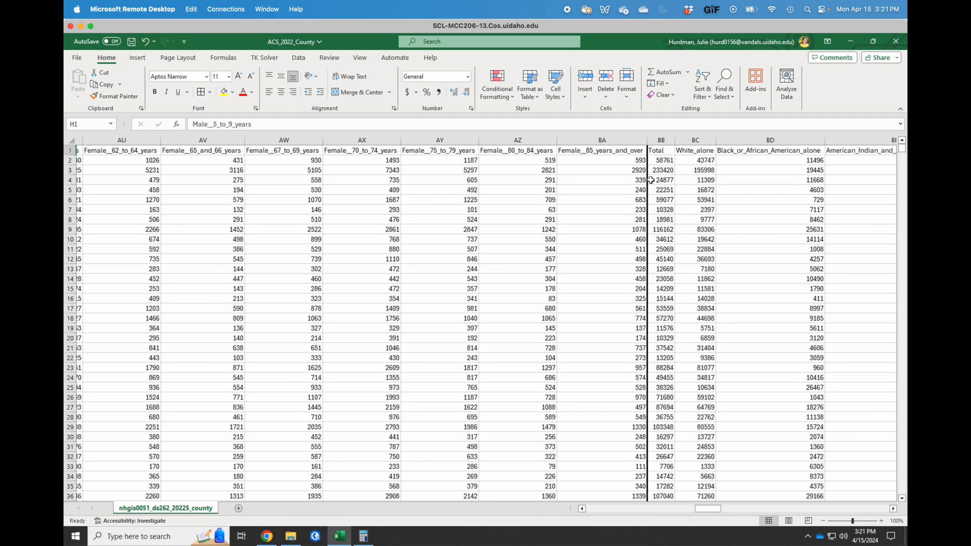
{"action": "scroll", "coordinate": [651, 180], "scroll_direction": "right", "scroll_amount": 3}
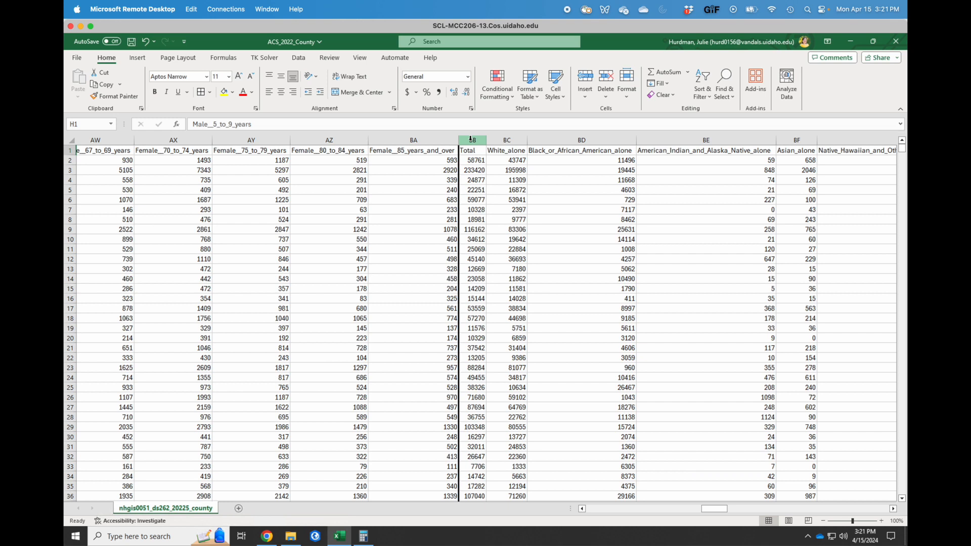
{"action": "left_click", "coordinate": [471, 140]}
{"action": "right_click", "coordinate": [471, 143]}
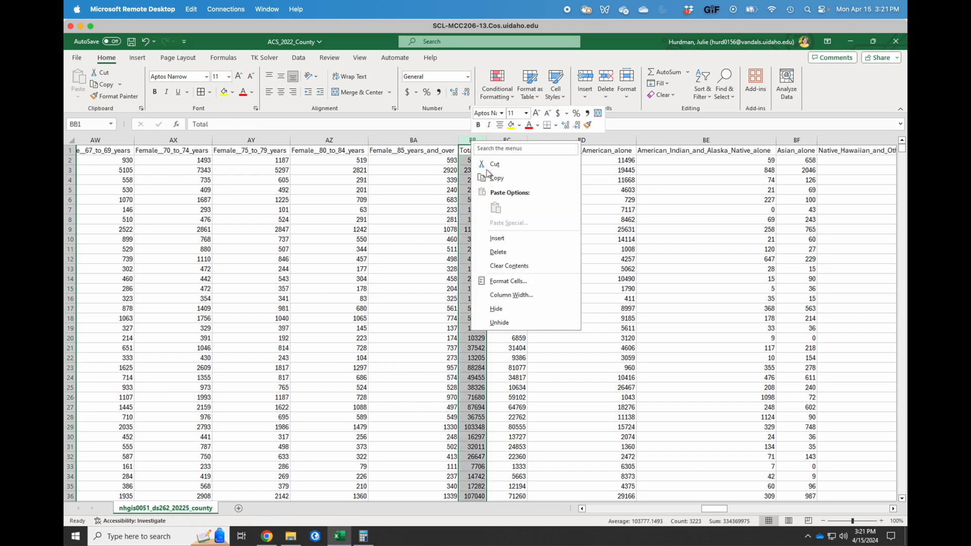
{"action": "left_click", "coordinate": [501, 248]}
Scroll right until the median household income column BI is visible.
{"action": "left_click", "coordinate": [519, 242]}
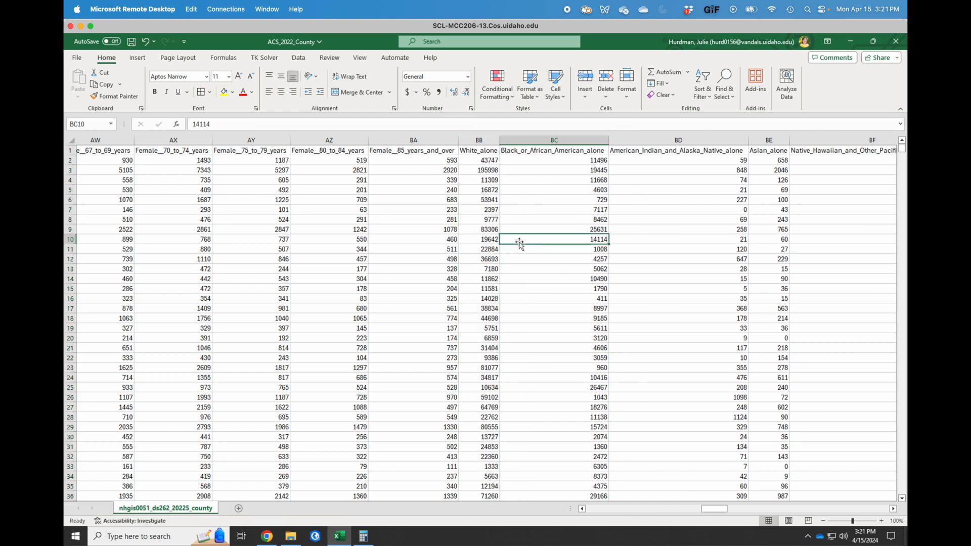
{"action": "scroll", "coordinate": [558, 210], "scroll_direction": "right", "scroll_amount": 1}
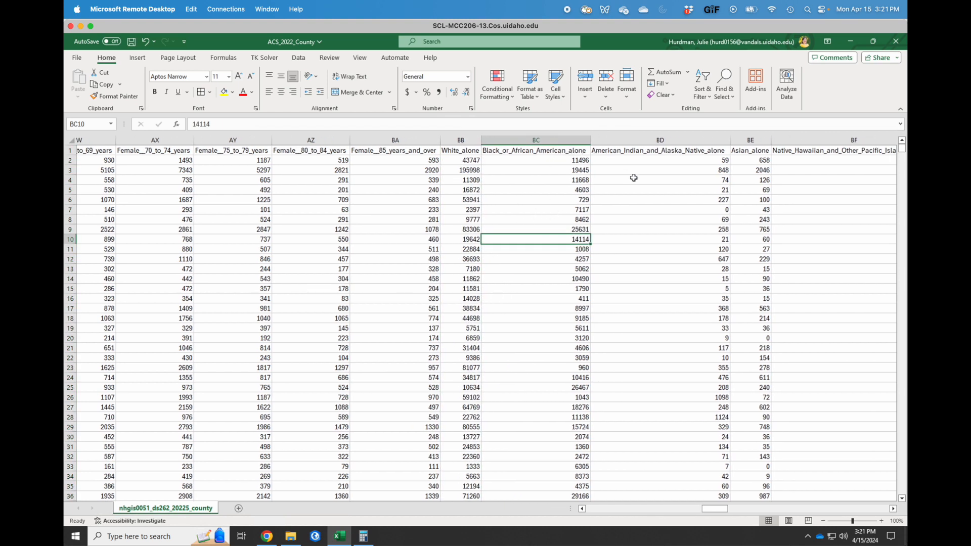
{"action": "scroll", "coordinate": [633, 178], "scroll_direction": "right", "scroll_amount": 4}
{"action": "scroll", "coordinate": [634, 178], "scroll_direction": "right", "scroll_amount": 3}
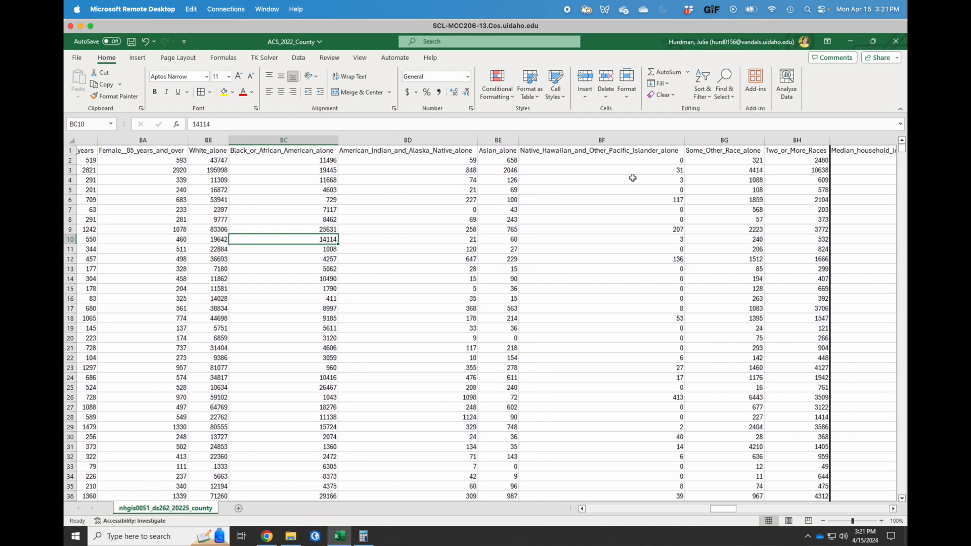
{"action": "scroll", "coordinate": [633, 178], "scroll_direction": "right", "scroll_amount": 2}
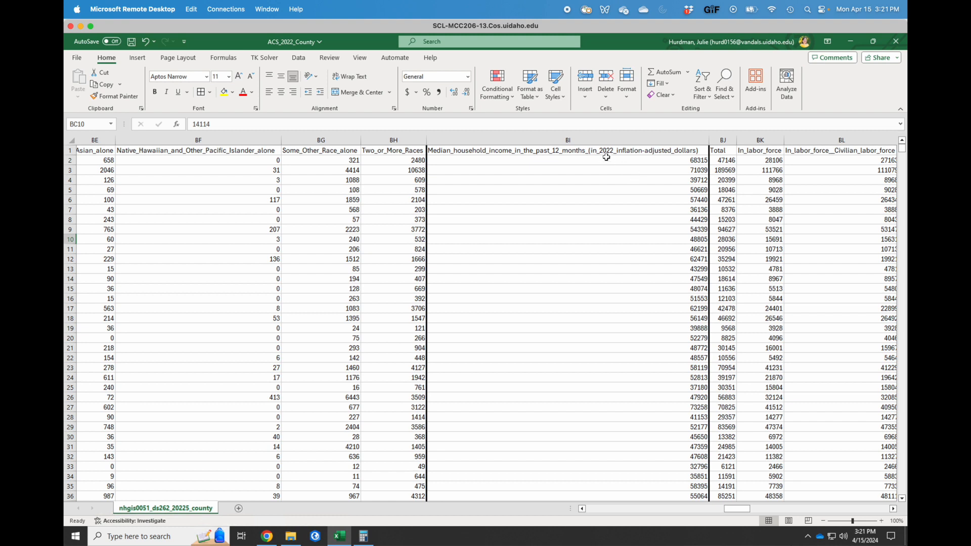
Rename header BI1 to Median_household_income.
{"action": "left_click", "coordinate": [601, 153]}
{"action": "type", "text": "Me"}
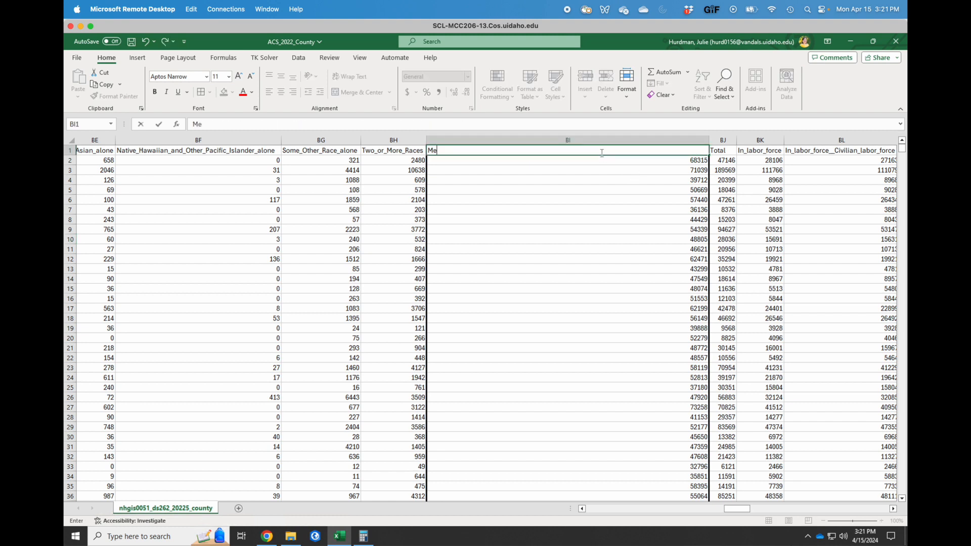
{"action": "type", "text": "dian_household_income"}
{"action": "key", "text": "Return"}
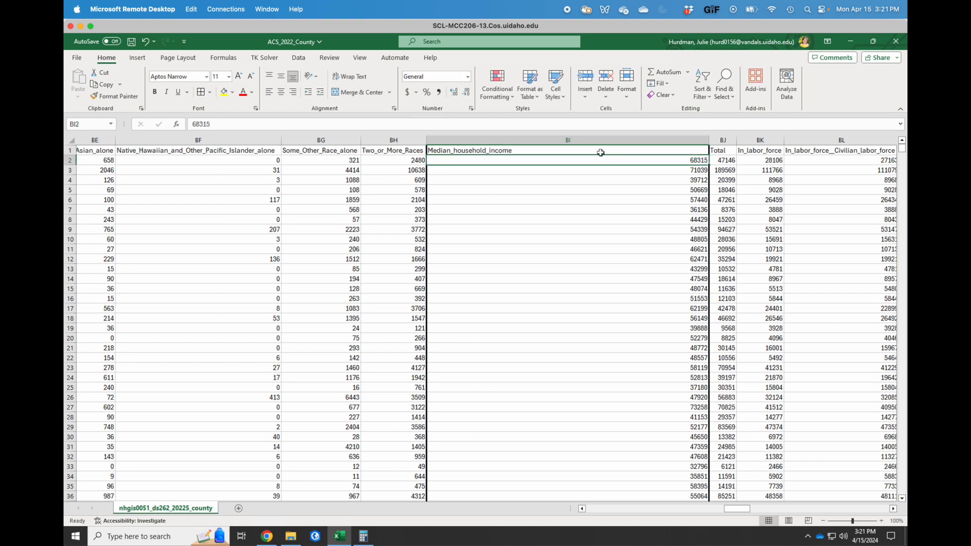
Rename header BJ1 to Total_16plus and autofit column BJ.
{"action": "scroll", "coordinate": [723, 194], "scroll_direction": "right", "scroll_amount": 2}
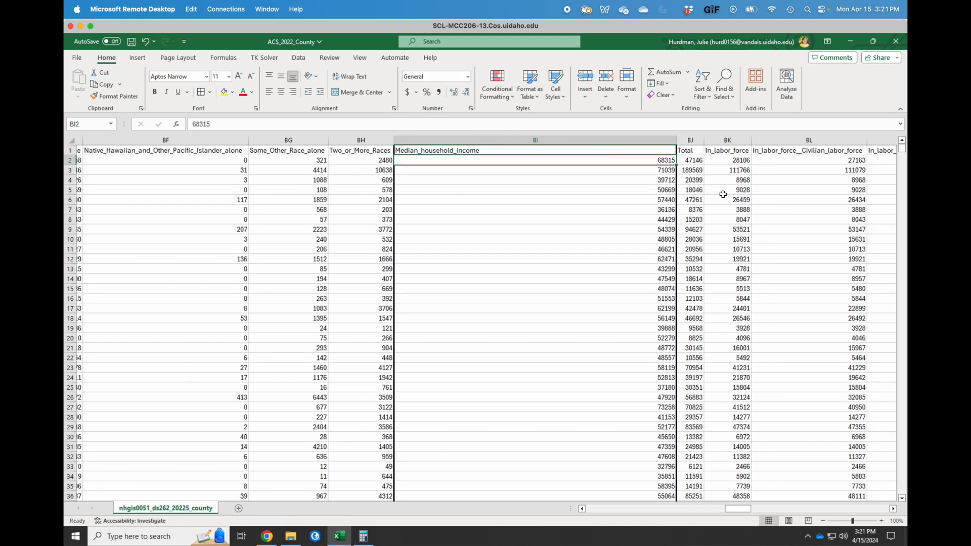
{"action": "scroll", "coordinate": [723, 194], "scroll_direction": "right", "scroll_amount": 5}
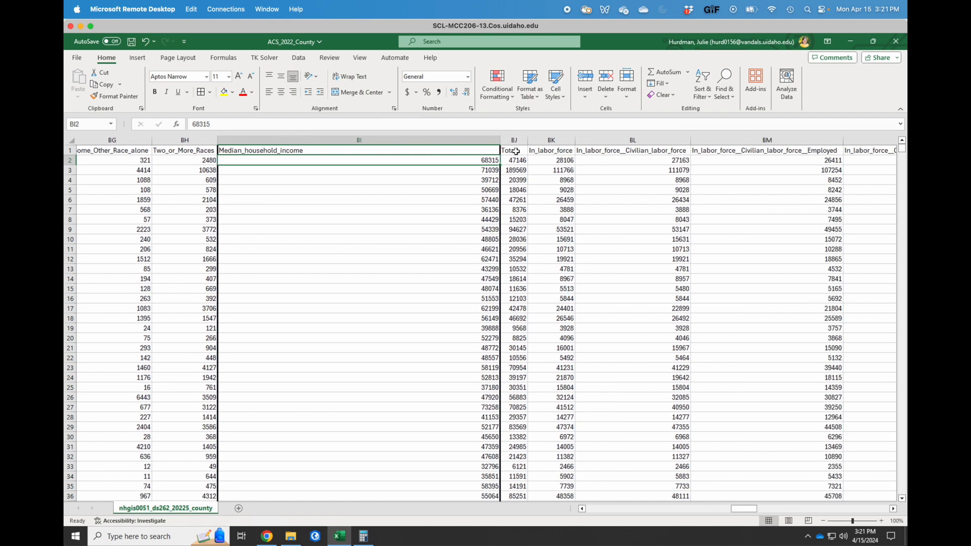
{"action": "left_click", "coordinate": [516, 151]}
{"action": "type", "text": "Tot"}
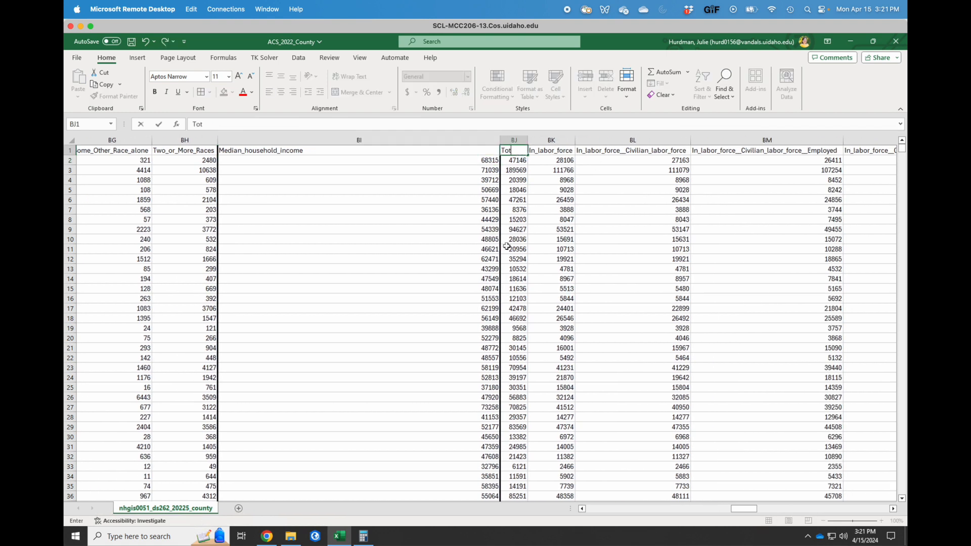
{"action": "type", "text": "al_16plus"}
{"action": "key", "text": "Return"}
{"action": "double_click", "coordinate": [528, 140]}
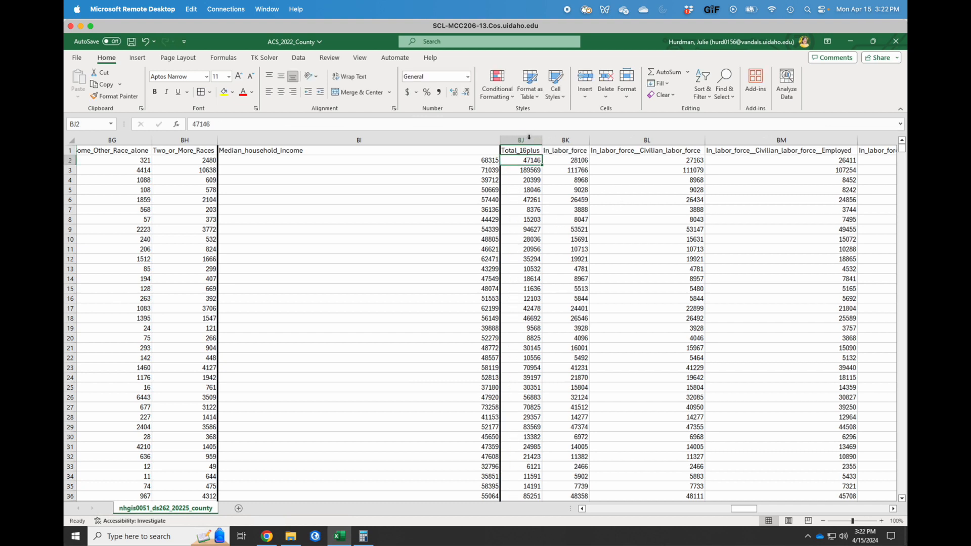
{"action": "scroll", "coordinate": [621, 210], "scroll_direction": "right", "scroll_amount": 3}
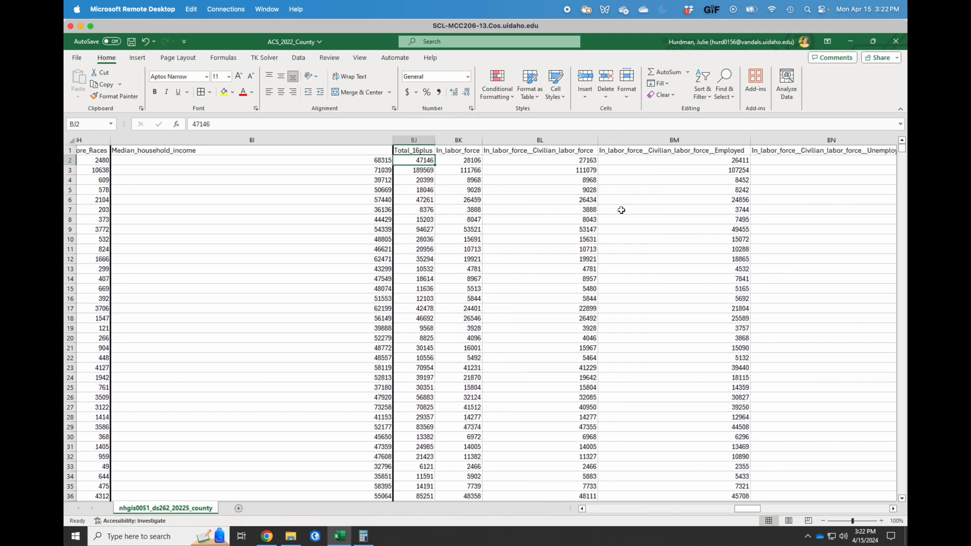
{"action": "scroll", "coordinate": [621, 210], "scroll_direction": "right", "scroll_amount": 5}
{"action": "scroll", "coordinate": [621, 210], "scroll_direction": "right", "scroll_amount": 1}
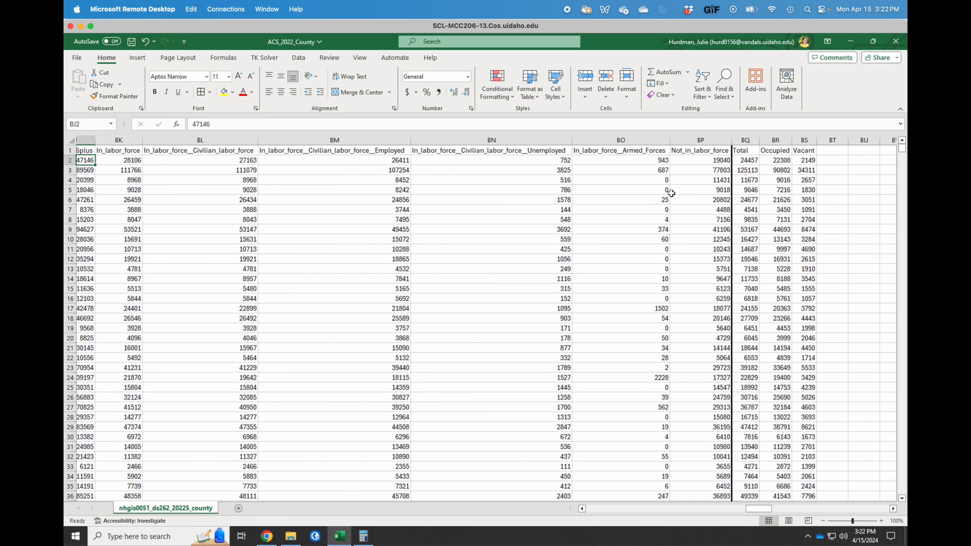
Rename header BQ1 to Housing_Units, autofit column BQ, and return to column A.
{"action": "double_click", "coordinate": [745, 151]}
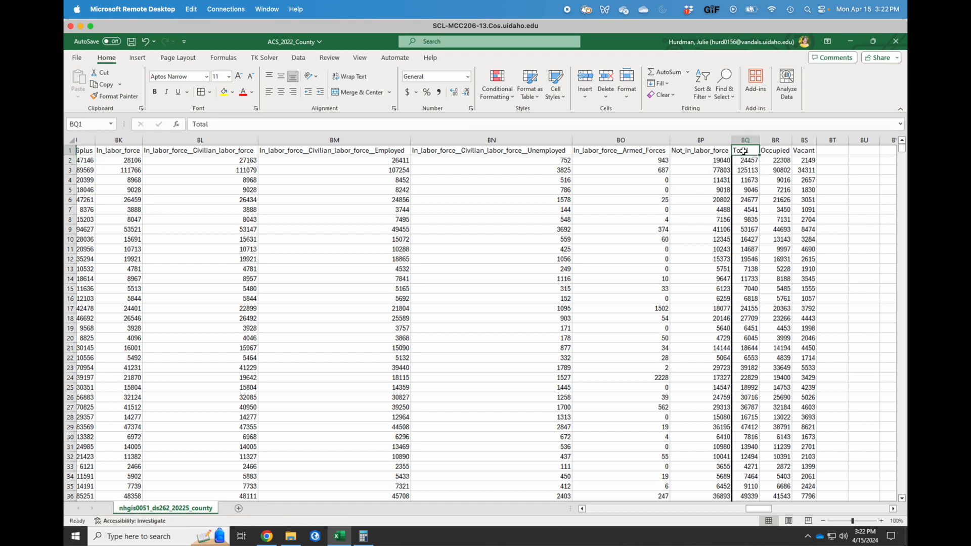
{"action": "type", "text": "Housing)"}
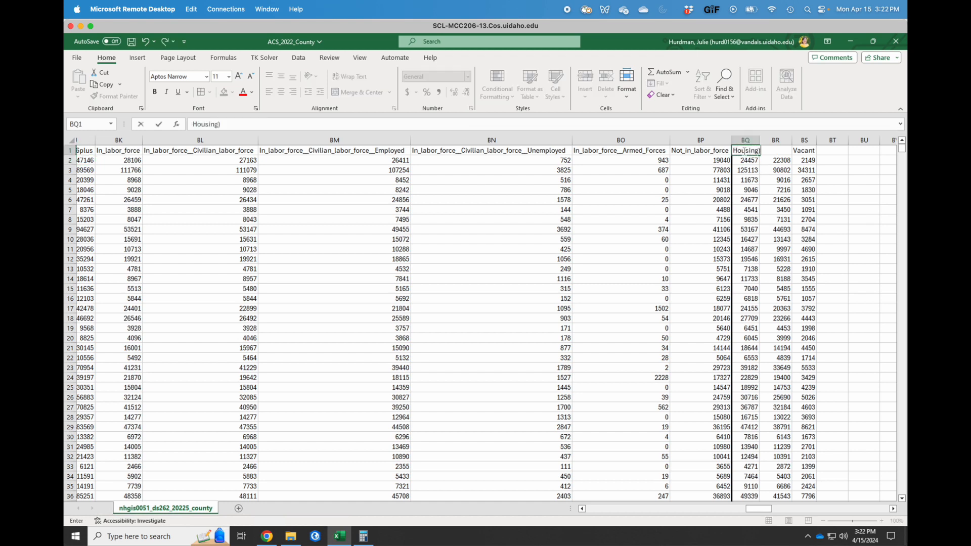
{"action": "type", "text": "Units"}
{"action": "key", "text": "Return"}
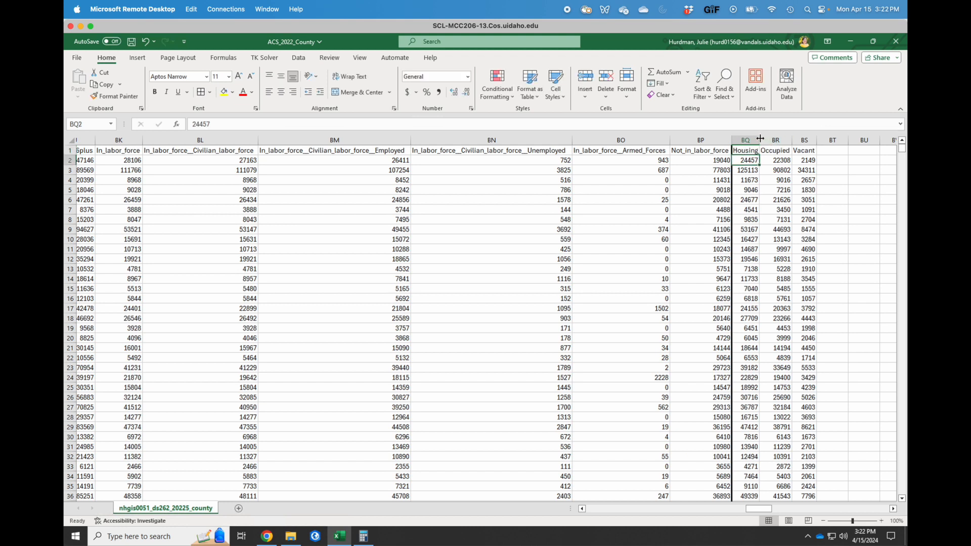
{"action": "double_click", "coordinate": [761, 136]}
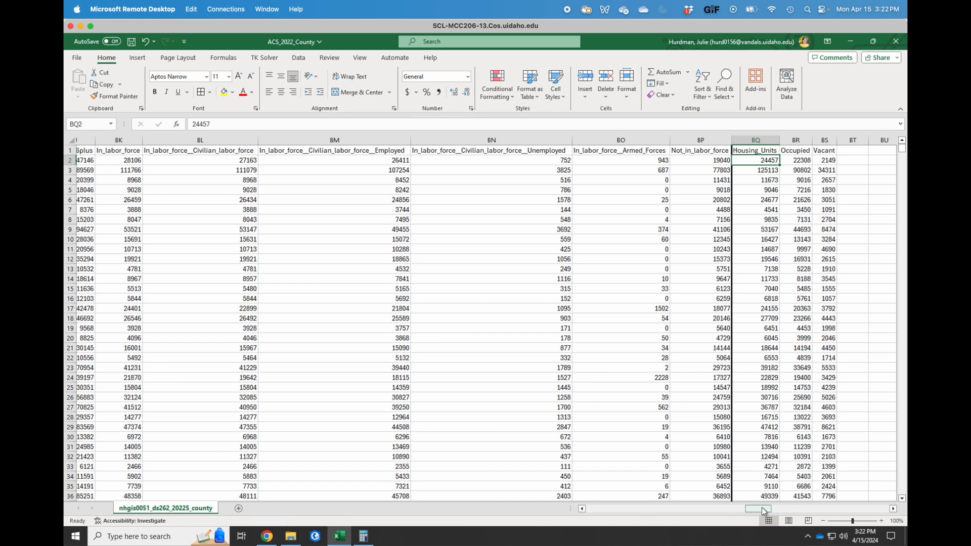
{"action": "left_click_drag", "start_coordinate": [762, 507], "coordinate": [440, 512]}
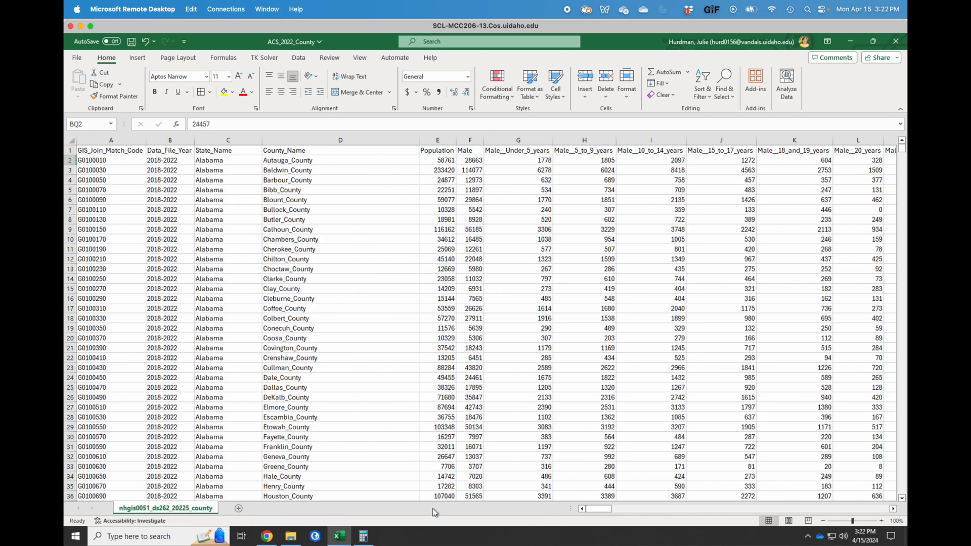
Rename header A1 from GIS_Join_Match_Code to GISJOIN.
{"action": "left_click", "coordinate": [320, 159]}
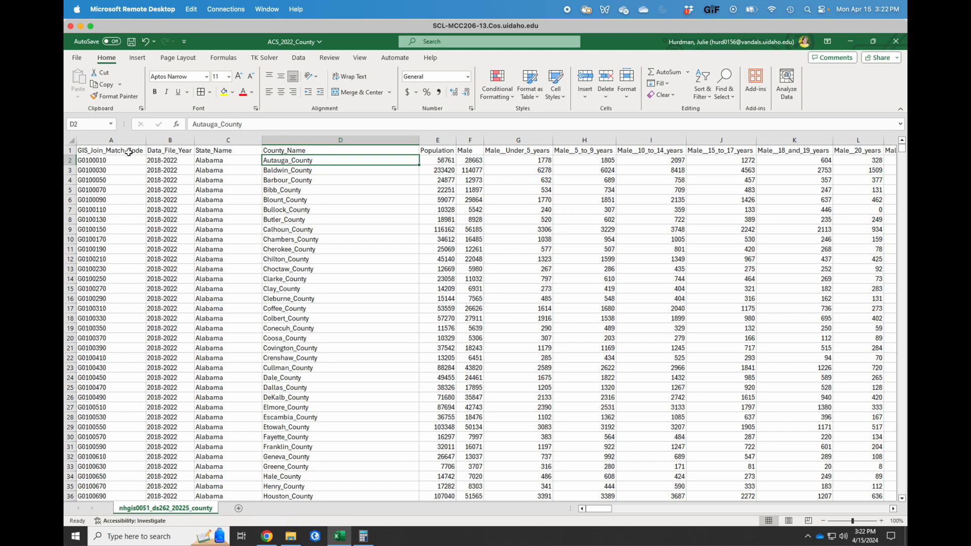
{"action": "left_click", "coordinate": [129, 152]}
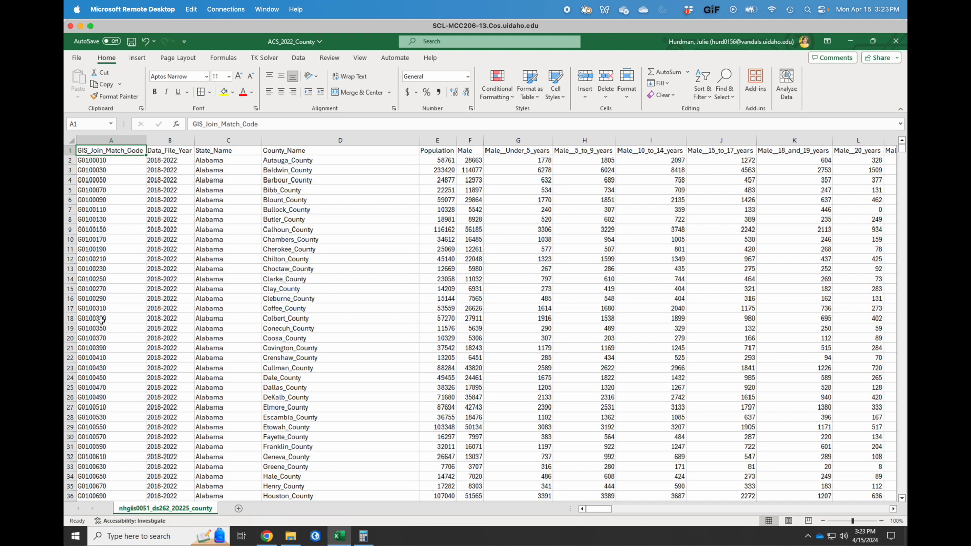
{"action": "type", "text": "GISJOIN"}
{"action": "key", "text": "Return"}
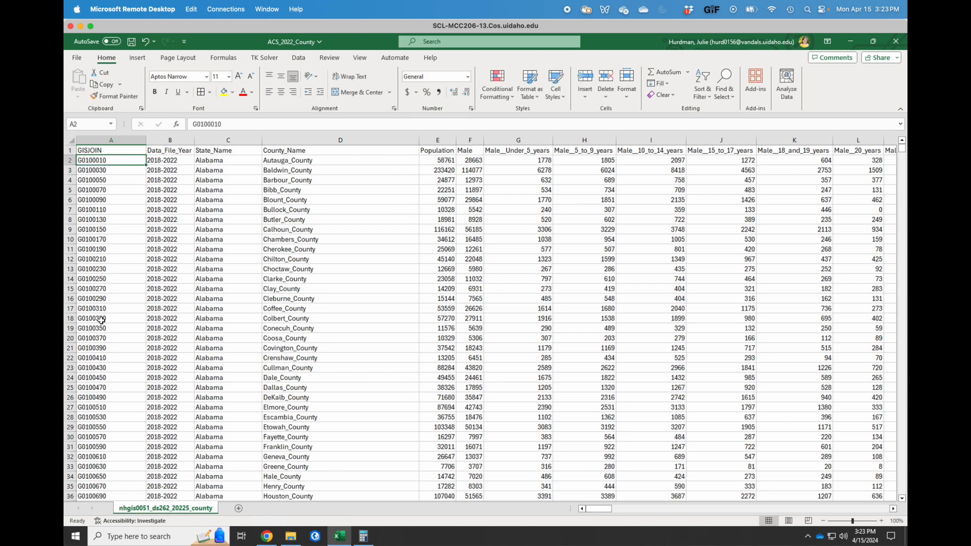
Save the ACS_2022_County workbook and close Excel.
{"action": "left_click", "coordinate": [223, 192]}
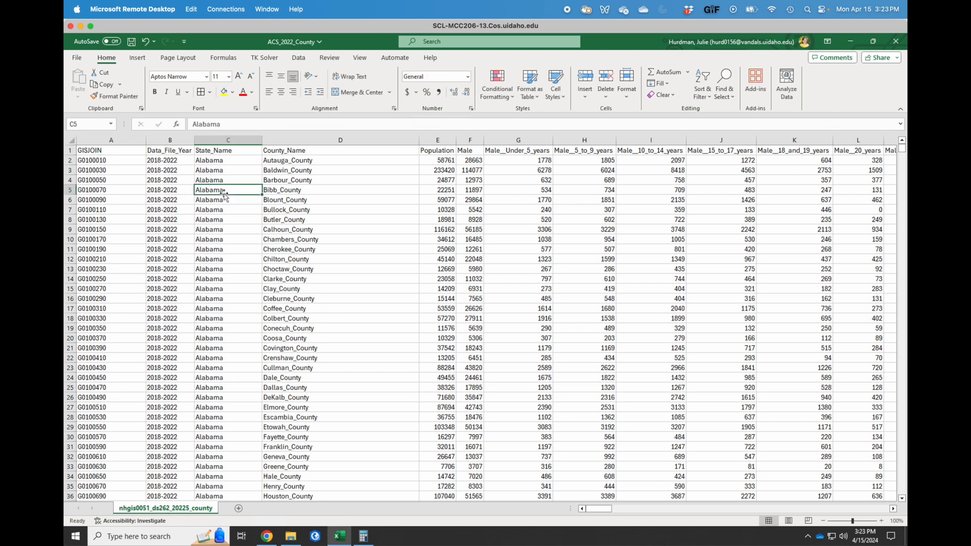
{"action": "left_click", "coordinate": [132, 43]}
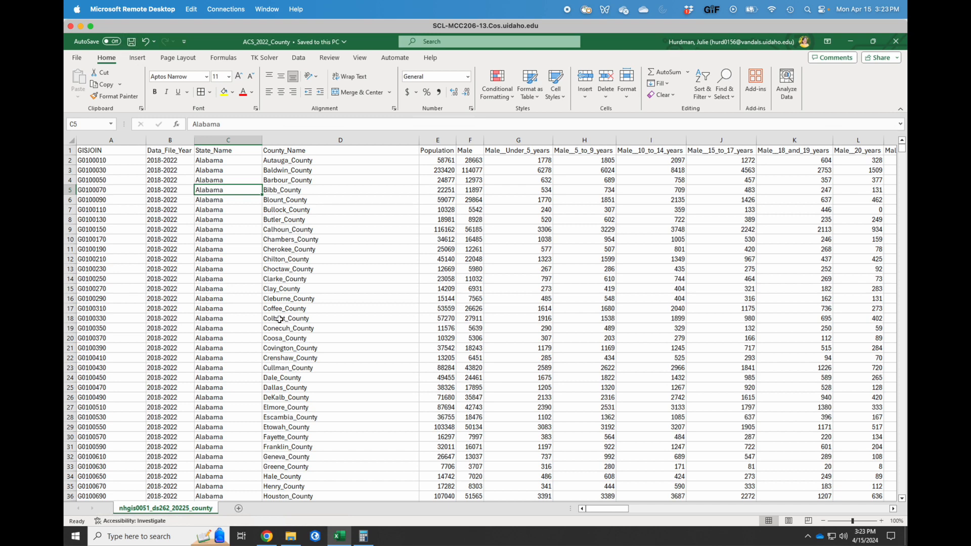
{"action": "scroll", "coordinate": [512, 324], "scroll_direction": "right", "scroll_amount": 5}
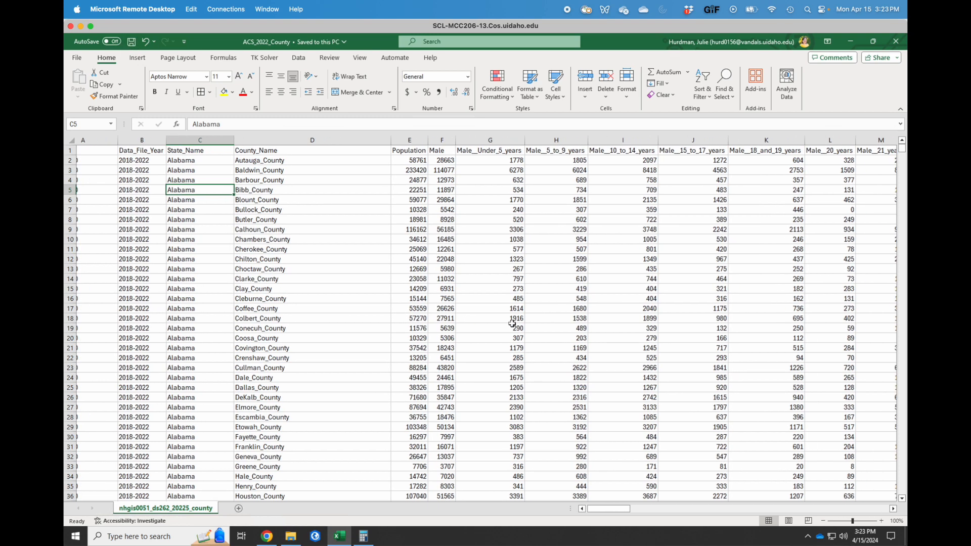
{"action": "scroll", "coordinate": [512, 324], "scroll_direction": "right", "scroll_amount": 1}
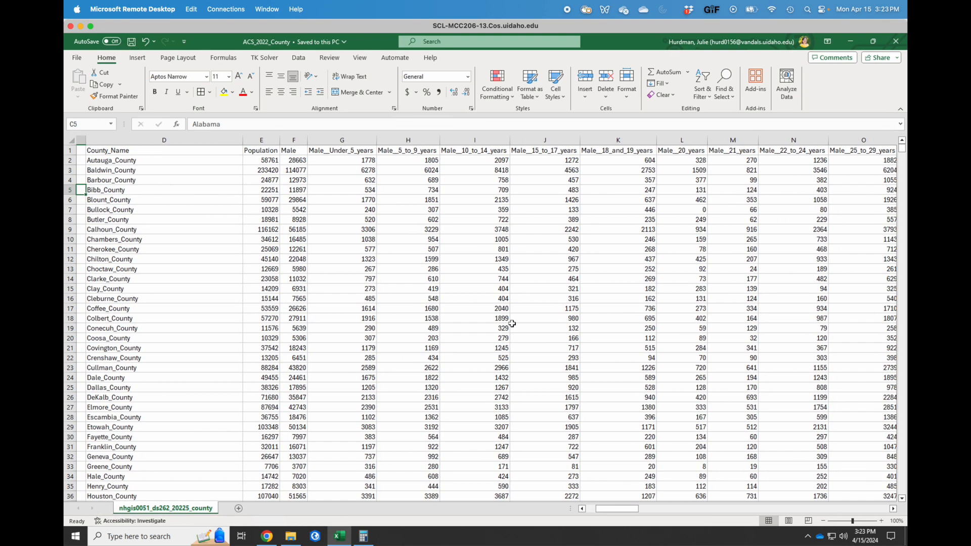
{"action": "left_click", "coordinate": [896, 43]}
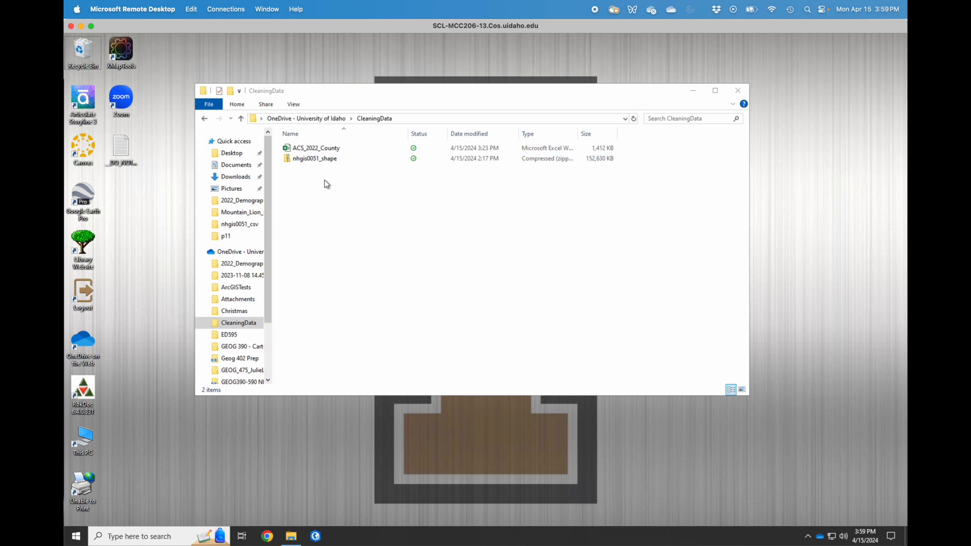
Extract the nhgis0051_shape zip into its own folder and open that folder.
{"action": "right_click", "coordinate": [313, 162]}
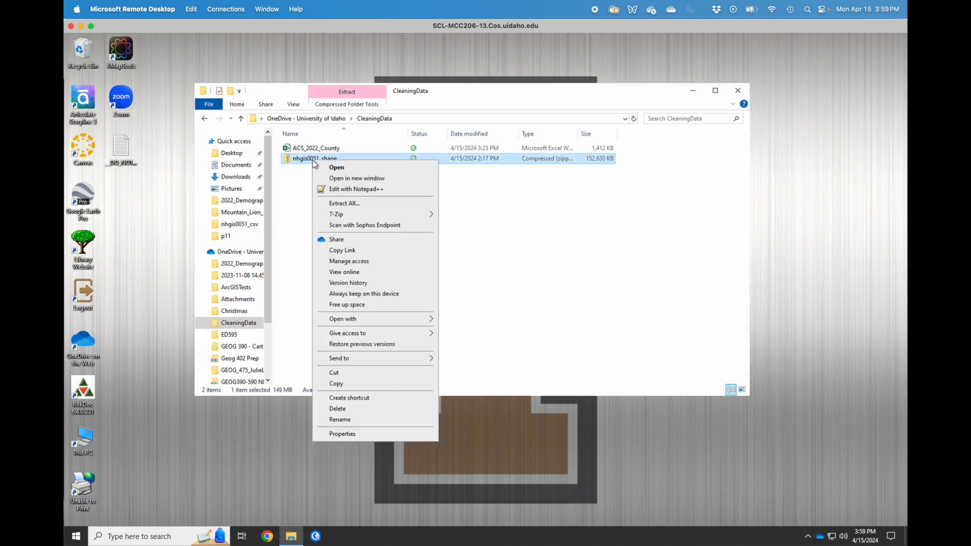
{"action": "left_click", "coordinate": [344, 202]}
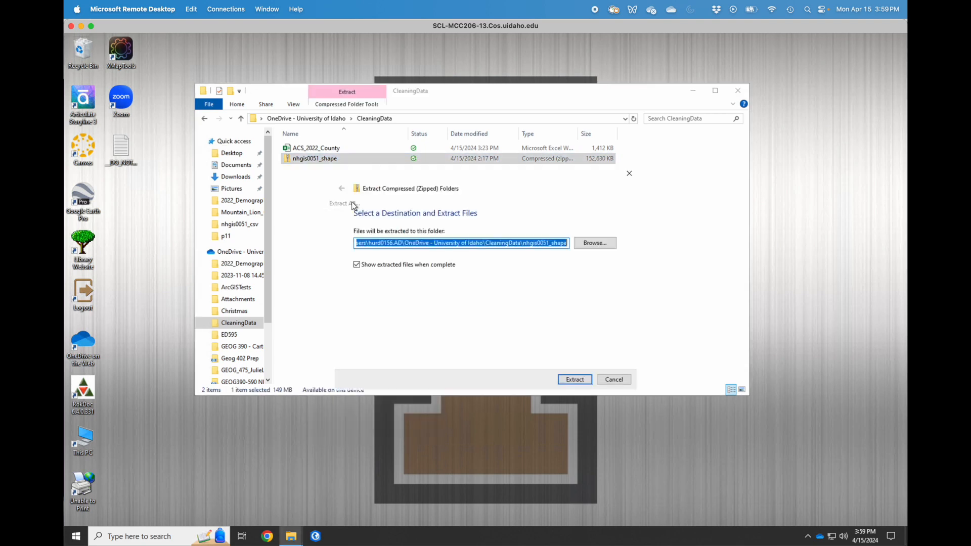
{"action": "left_click", "coordinate": [576, 380]}
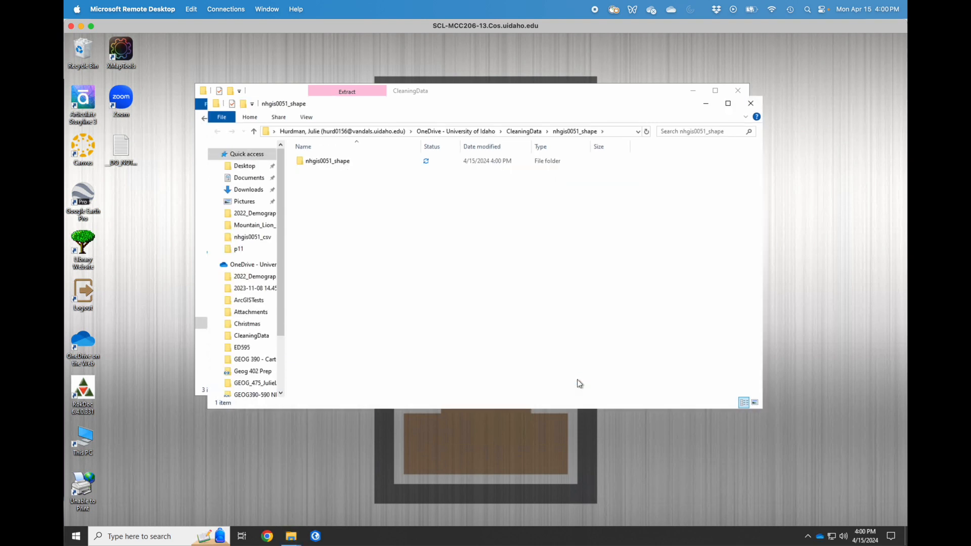
{"action": "left_click", "coordinate": [323, 165]}
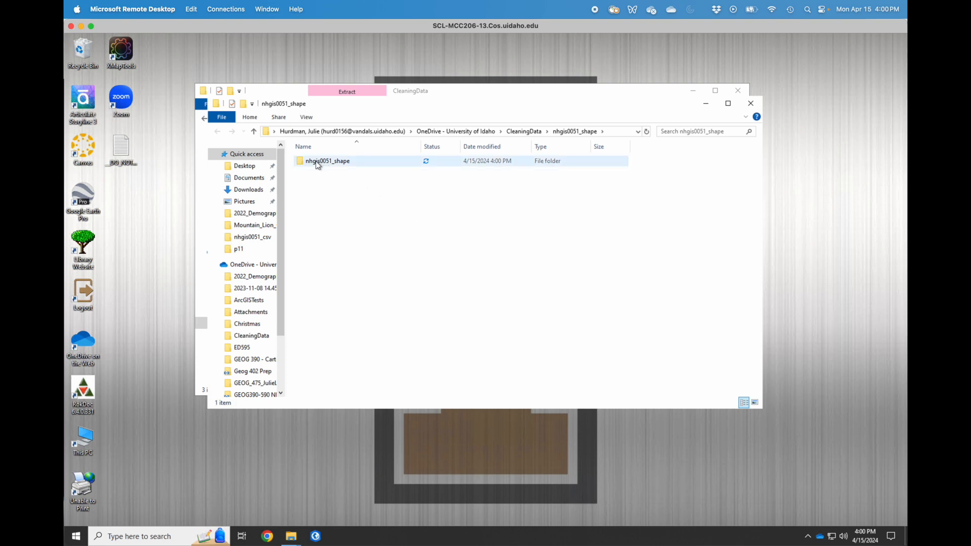
{"action": "double_click", "coordinate": [319, 162]}
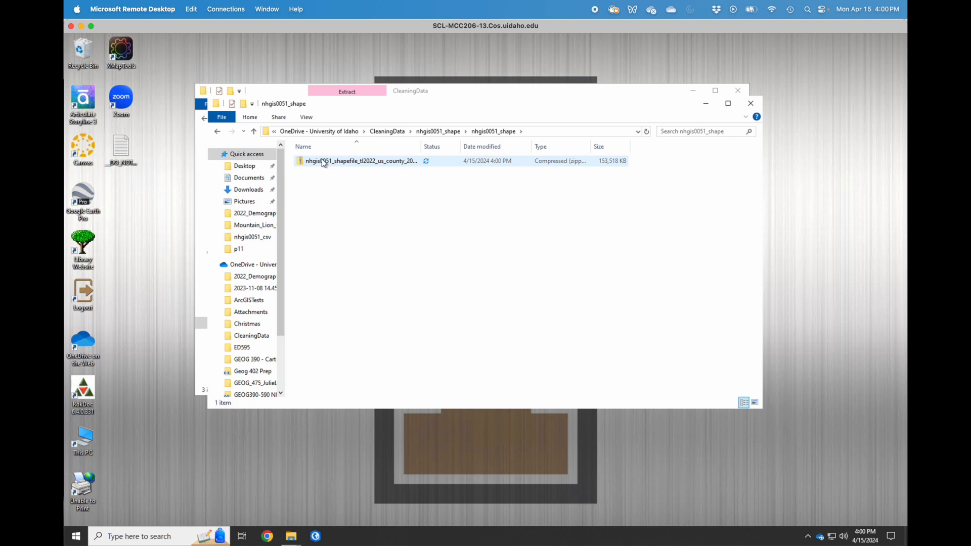
Extract the inner shapefile zip into its suggested folder, then close all File Explorer windows.
{"action": "right_click", "coordinate": [323, 162]}
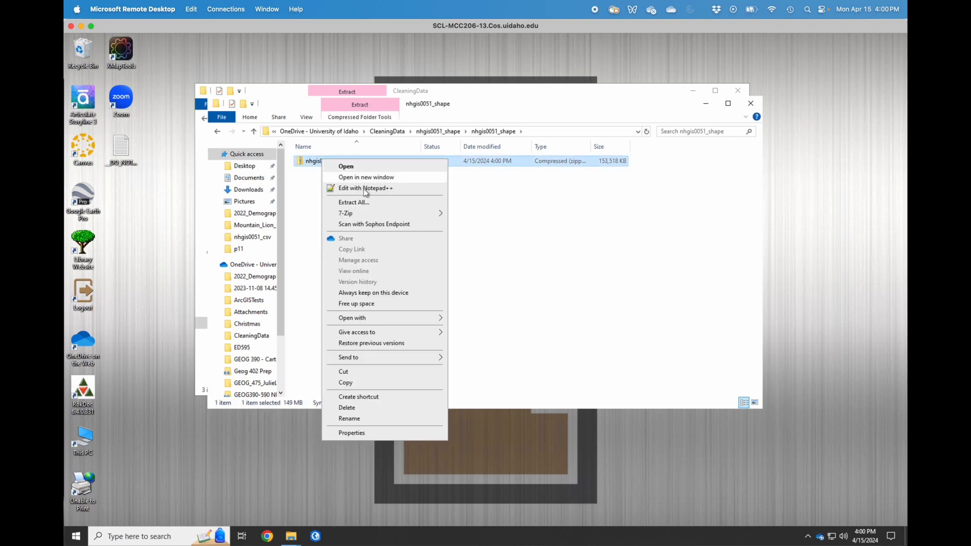
{"action": "left_click", "coordinate": [365, 203]}
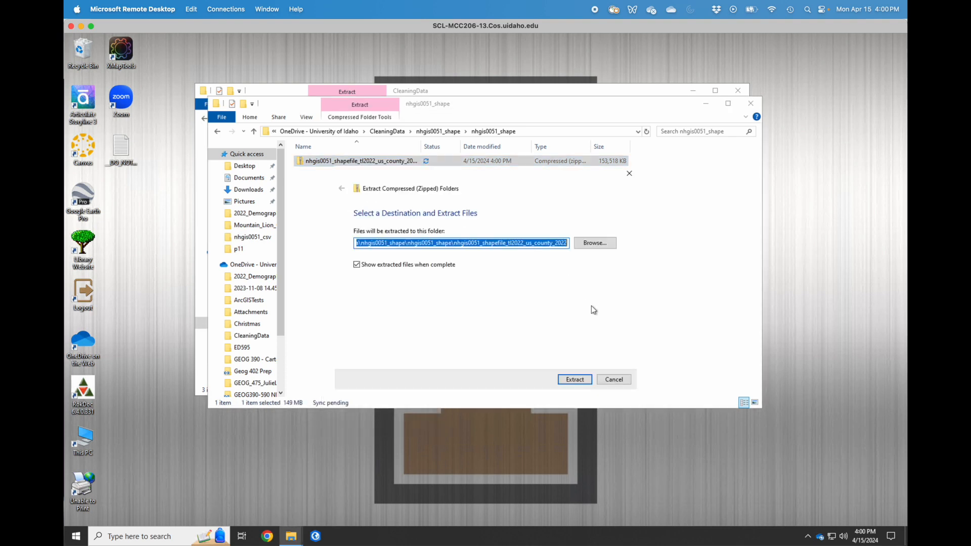
{"action": "left_click", "coordinate": [574, 379]}
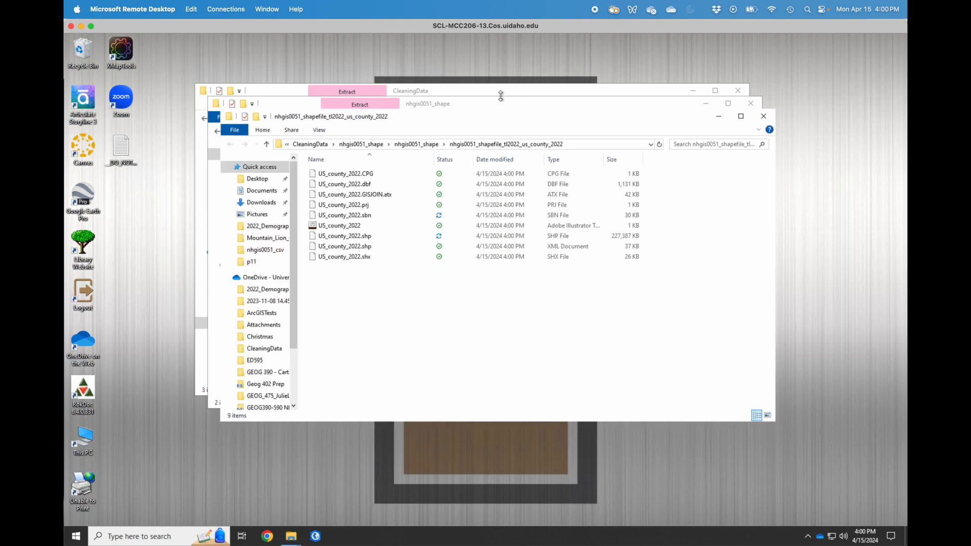
{"action": "left_click", "coordinate": [763, 116]}
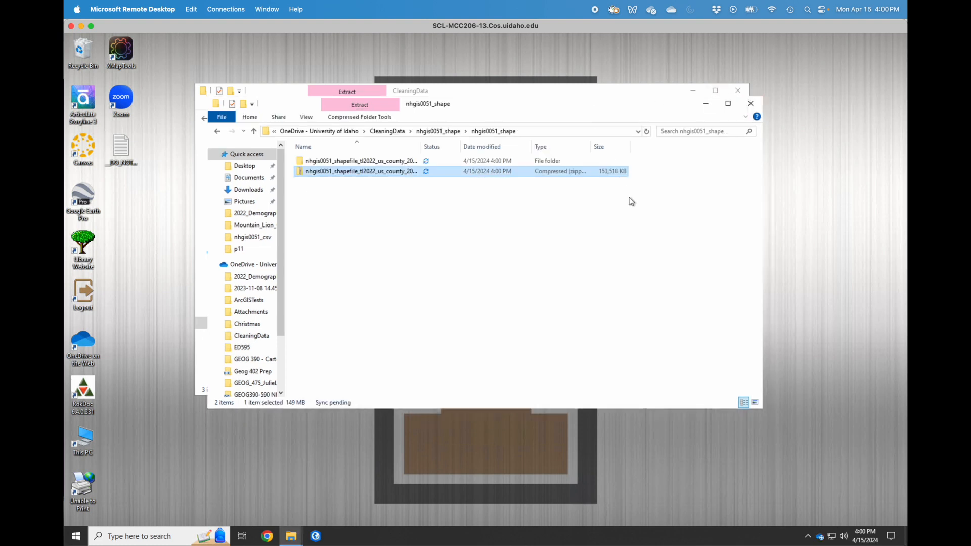
{"action": "left_click_drag", "start_coordinate": [474, 108], "coordinate": [546, 240]}
{"action": "left_click", "coordinate": [310, 149]}
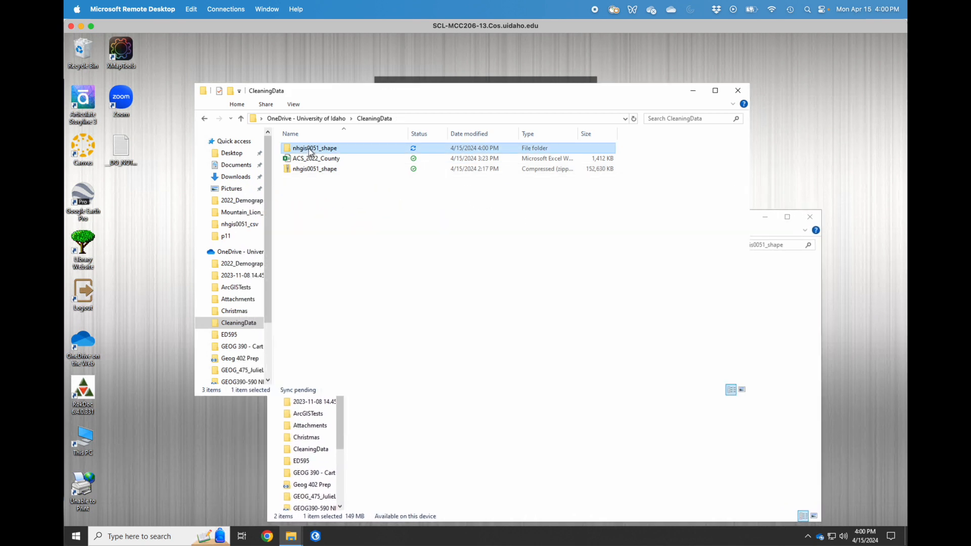
{"action": "double_click", "coordinate": [310, 149]}
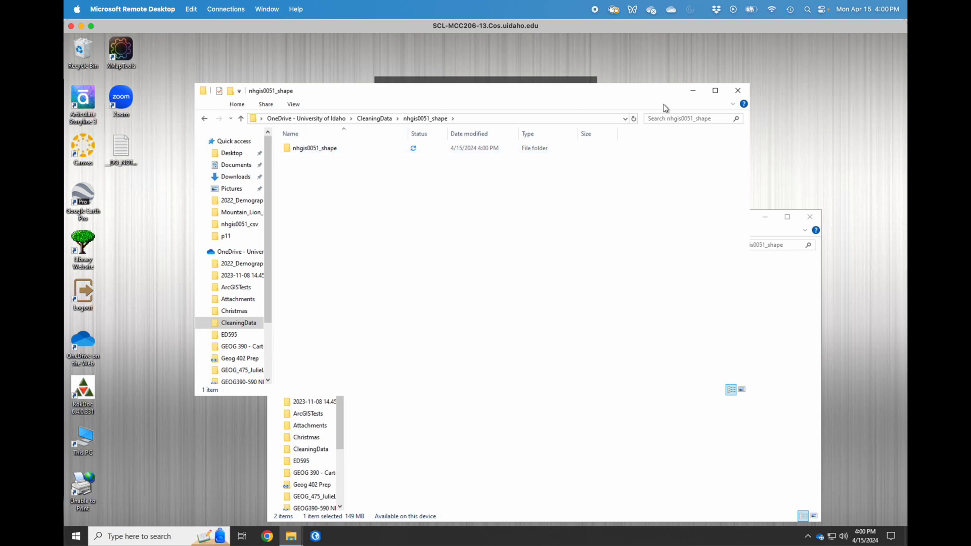
{"action": "left_click", "coordinate": [738, 90]}
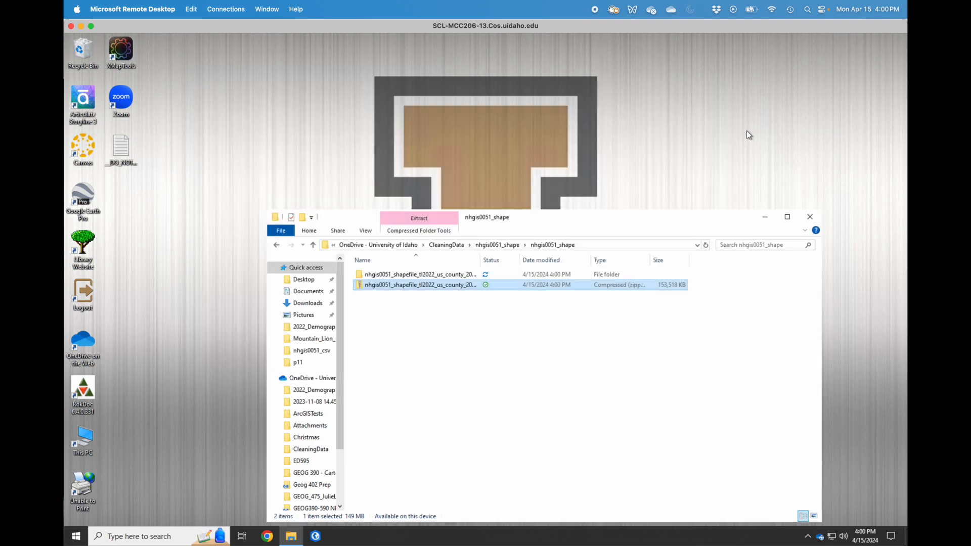
{"action": "left_click", "coordinate": [811, 217]}
Create a new Map project named CleaningData, saved in the CleaningData folder.
{"action": "left_click", "coordinate": [318, 538]}
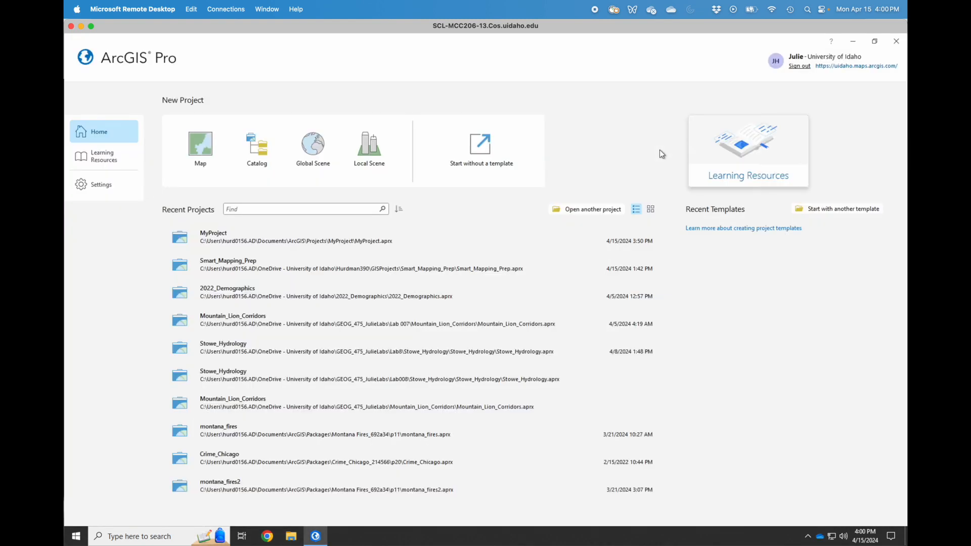
{"action": "left_click", "coordinate": [198, 150]}
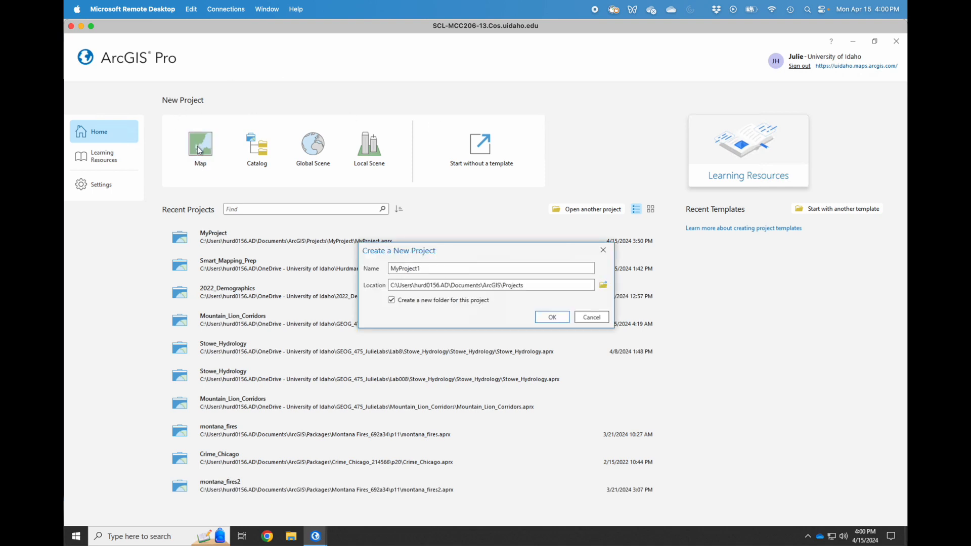
{"action": "double_click", "coordinate": [406, 268]}
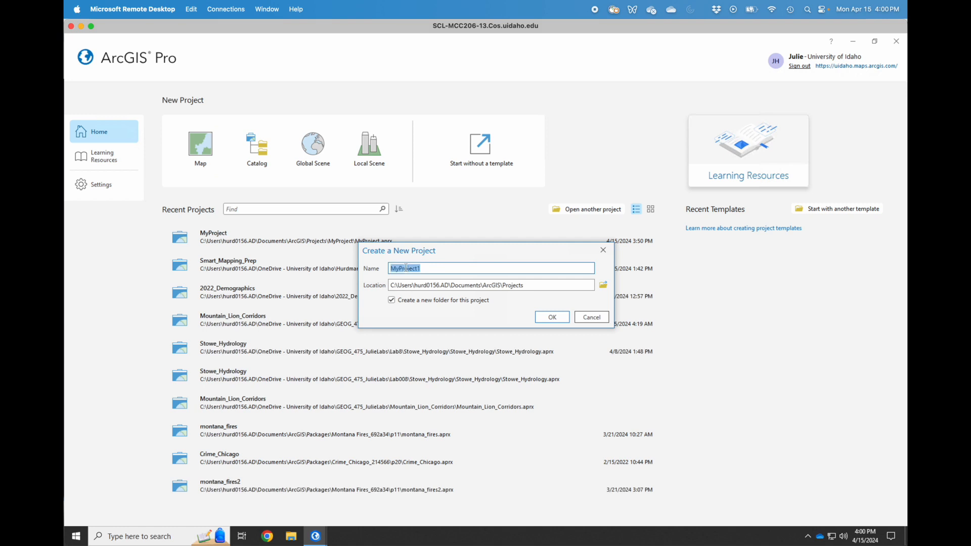
{"action": "type", "text": "CleaningData"}
{"action": "left_click", "coordinate": [604, 286]}
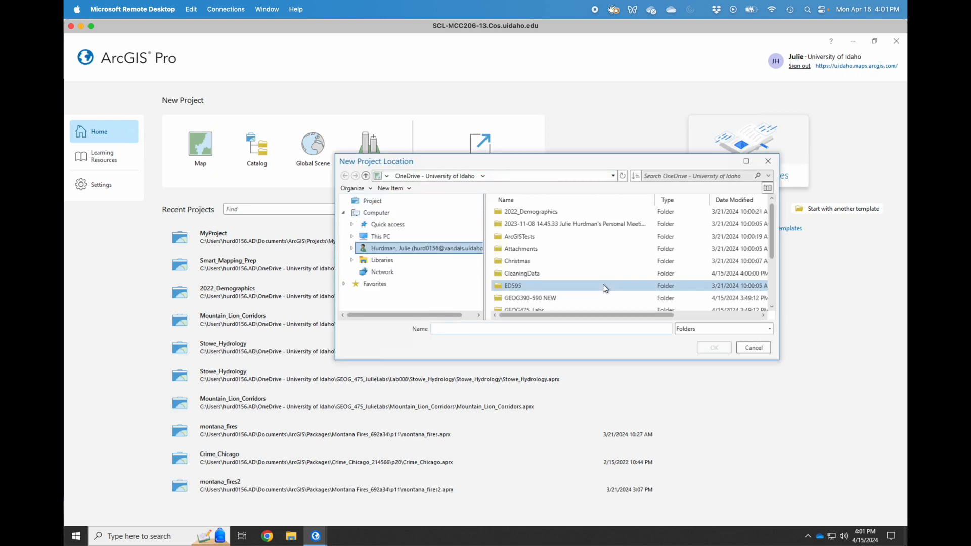
{"action": "left_click", "coordinate": [553, 277]}
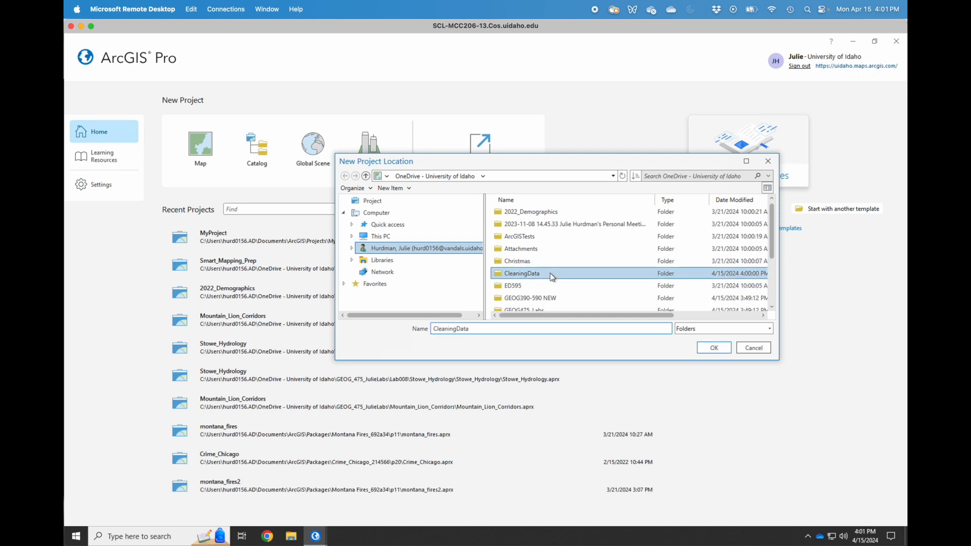
{"action": "double_click", "coordinate": [536, 276]}
{"action": "left_click", "coordinate": [714, 348]}
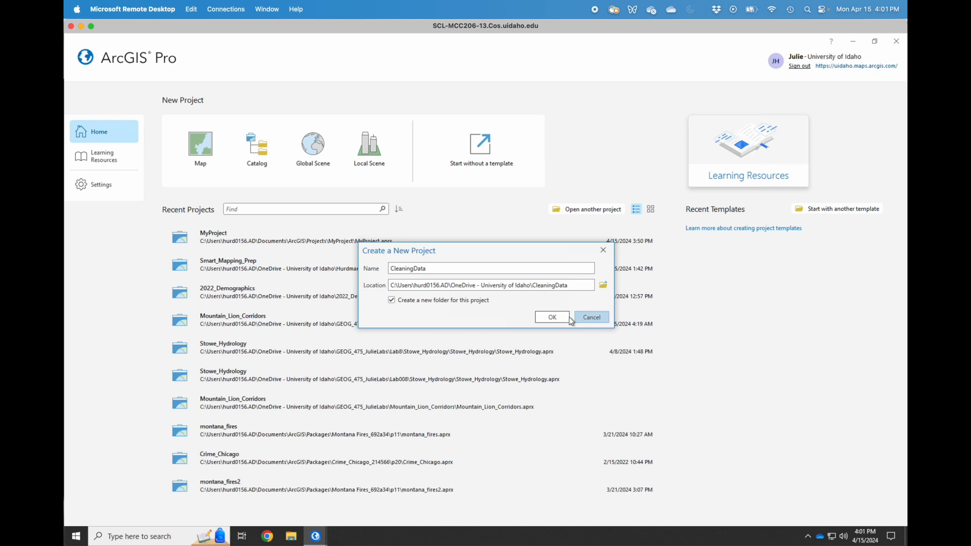
{"action": "left_click", "coordinate": [554, 317]}
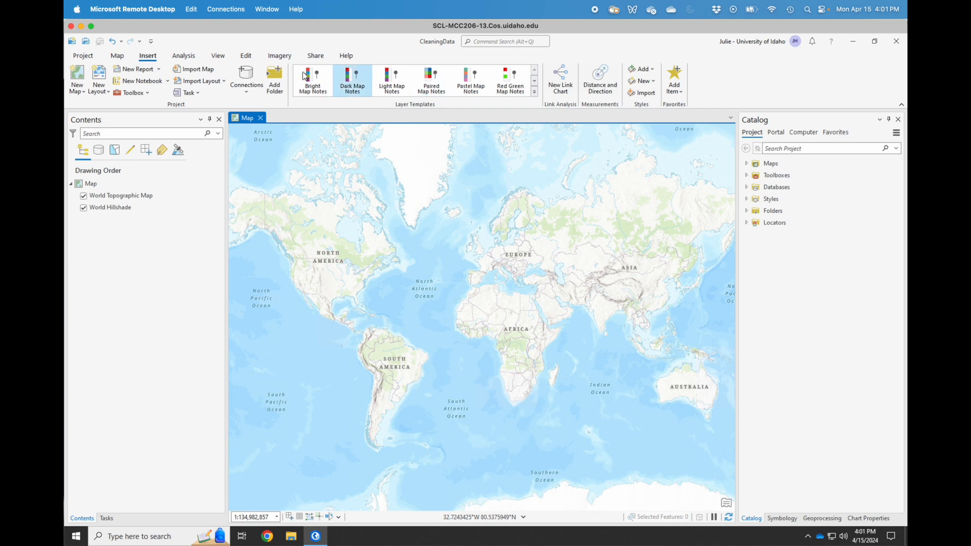
Add a folder connection to the CleaningData folder in the project.
{"action": "left_click", "coordinate": [276, 75]}
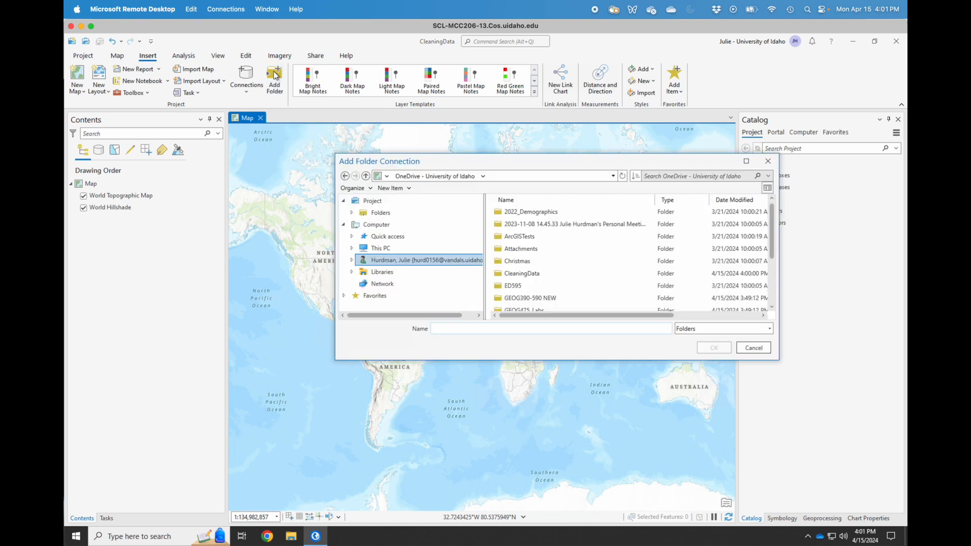
{"action": "left_click", "coordinate": [524, 274]}
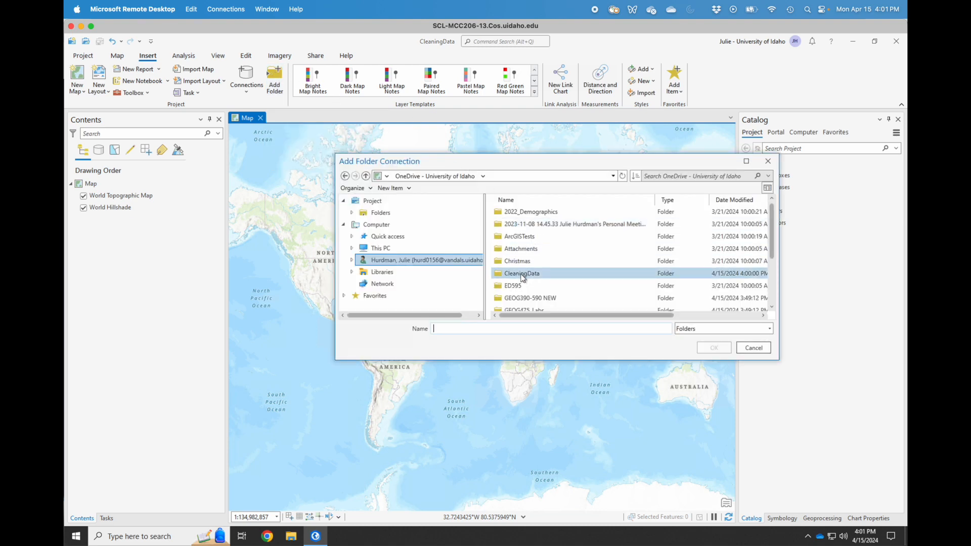
{"action": "left_click", "coordinate": [523, 278]}
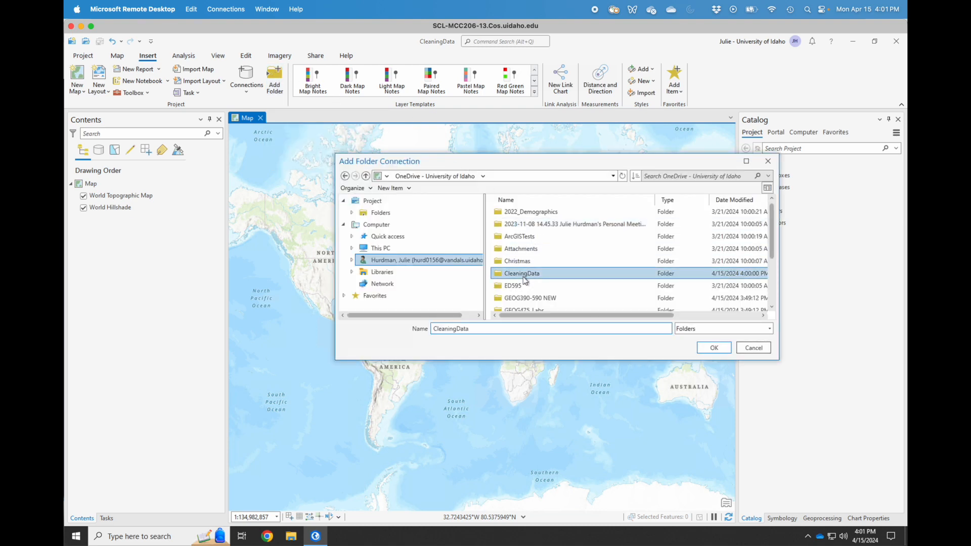
{"action": "left_click", "coordinate": [713, 348]}
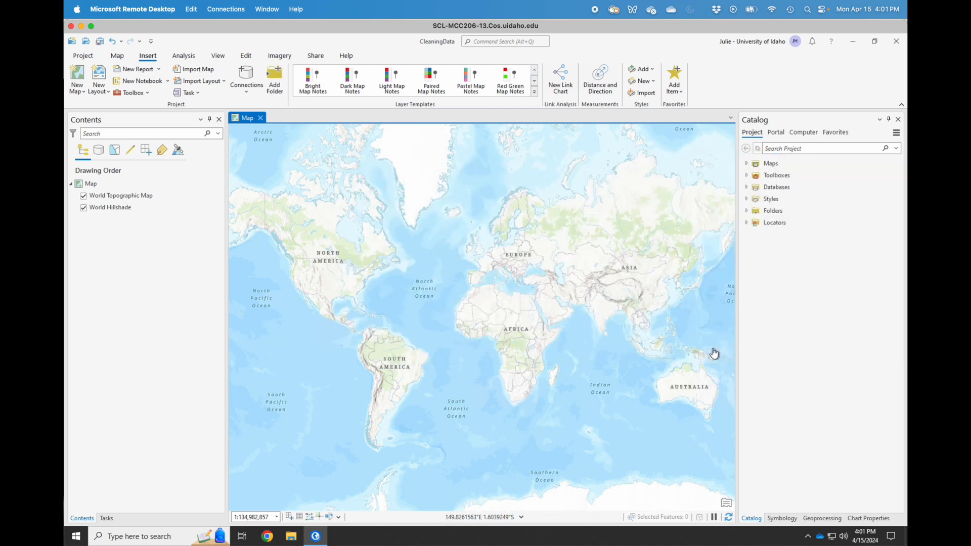
Add the nhgis0051_ds262_20225_county$ sheet from ACS_2022_County.xlsx to the map as a standalone table.
{"action": "left_click", "coordinate": [747, 212]}
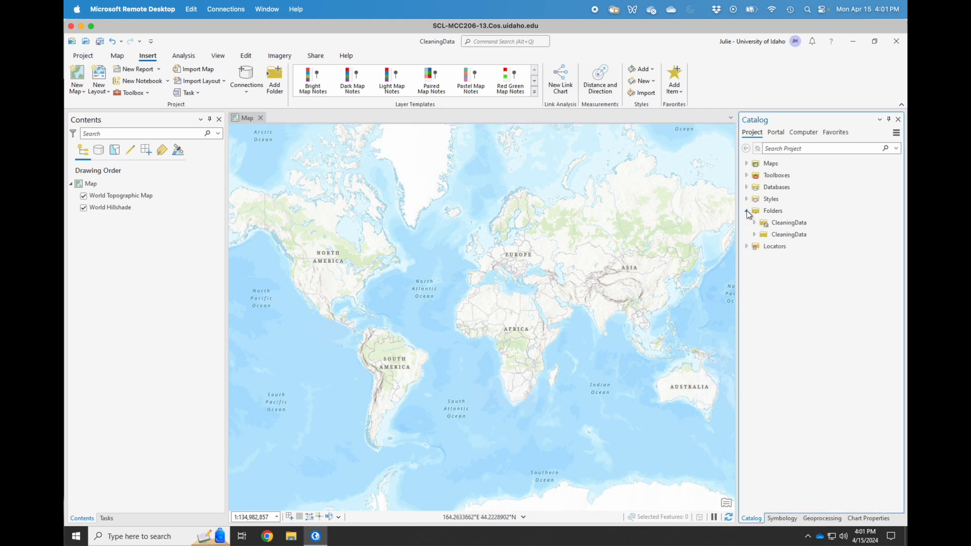
{"action": "left_click", "coordinate": [755, 235]}
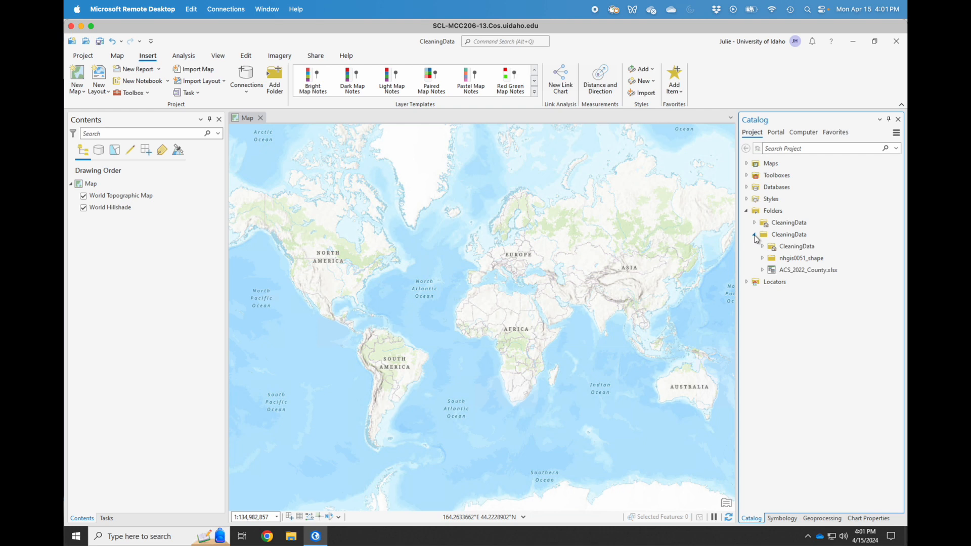
{"action": "left_click", "coordinate": [763, 270]}
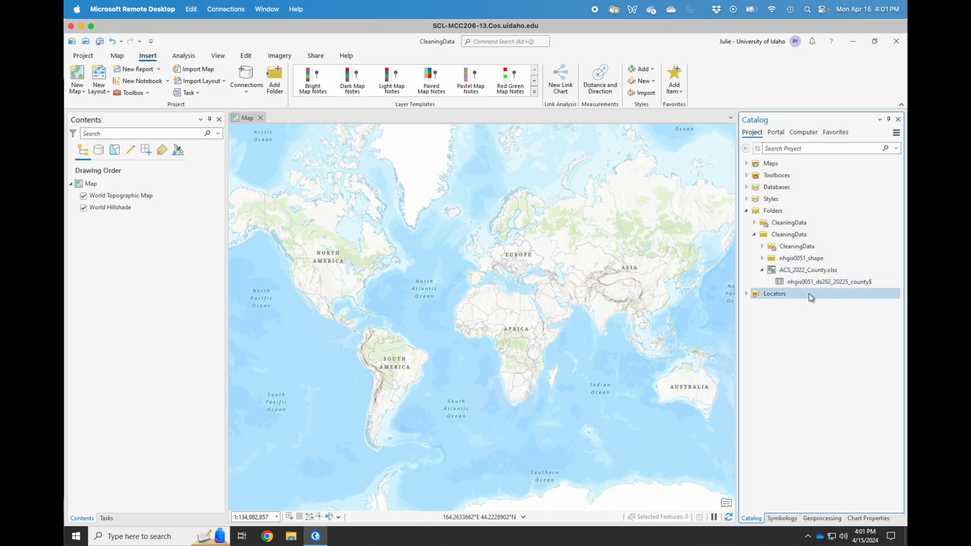
{"action": "left_click_drag", "start_coordinate": [819, 283], "coordinate": [510, 289]}
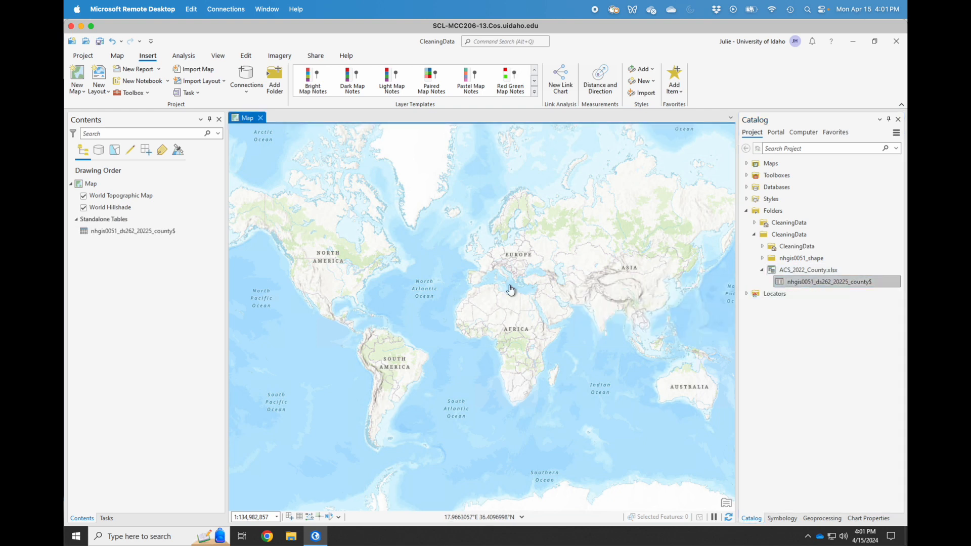
{"action": "left_click", "coordinate": [765, 258]}
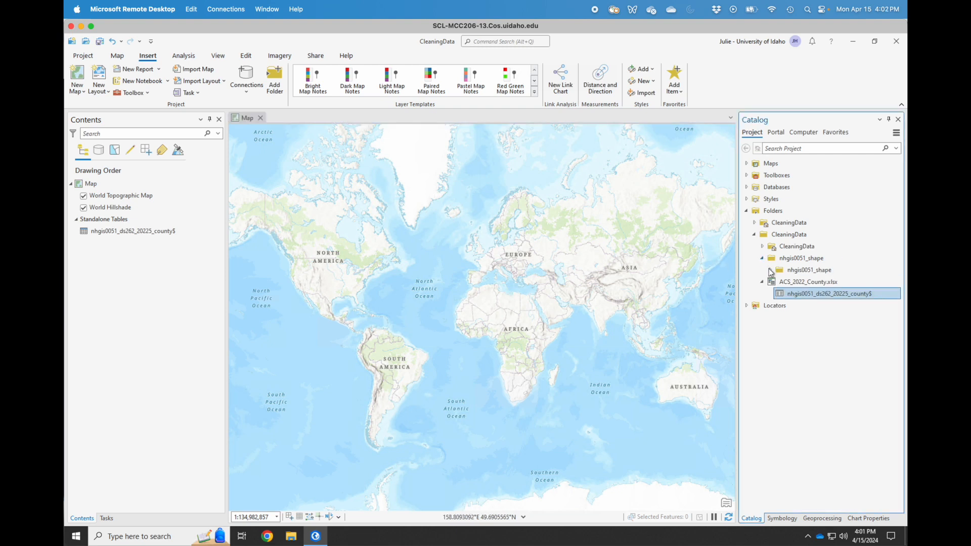
{"action": "left_click", "coordinate": [771, 271]}
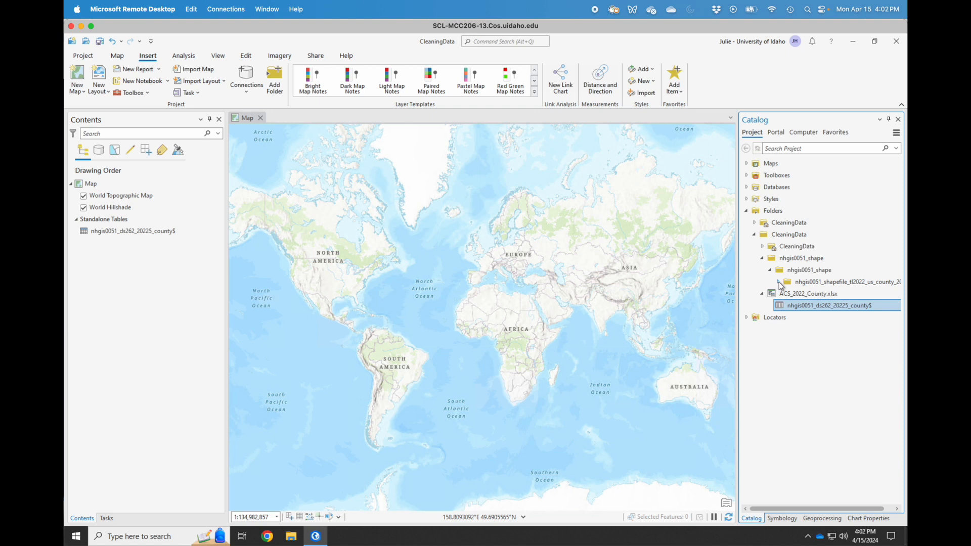
Add US_county_2022.shp from the nhgis0051_shape folder to the map, then switch the layer off.
{"action": "left_click", "coordinate": [778, 282]}
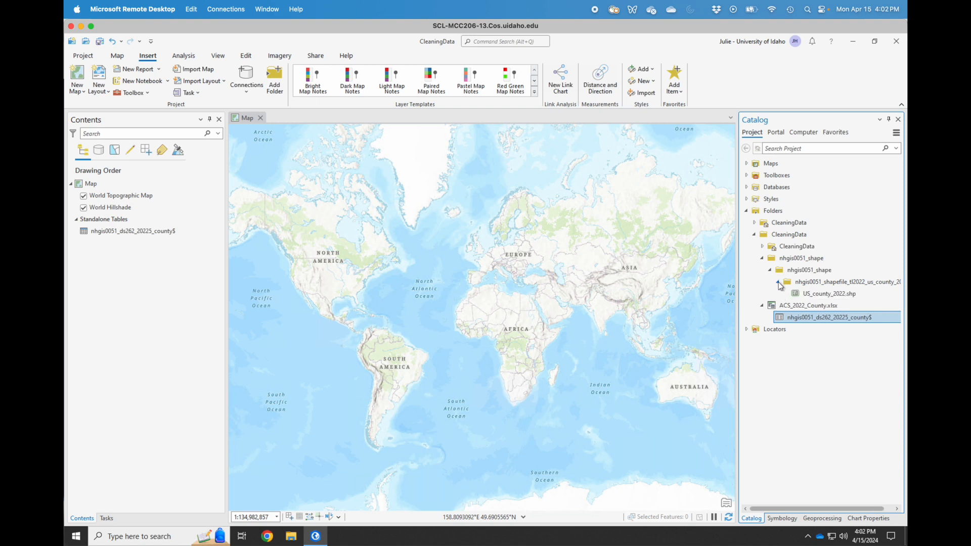
{"action": "left_click", "coordinate": [820, 294]}
{"action": "left_click_drag", "start_coordinate": [821, 295], "coordinate": [414, 317]}
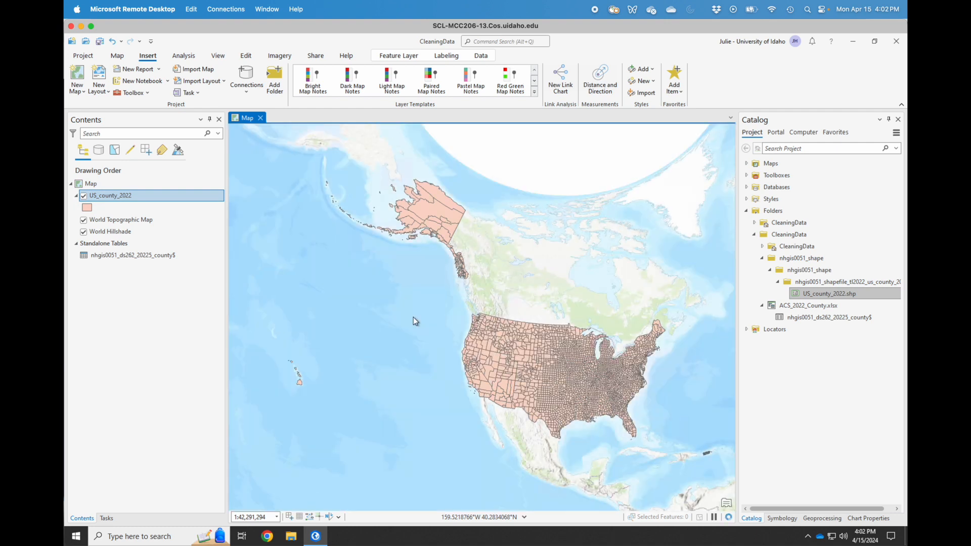
{"action": "left_click", "coordinate": [84, 196]}
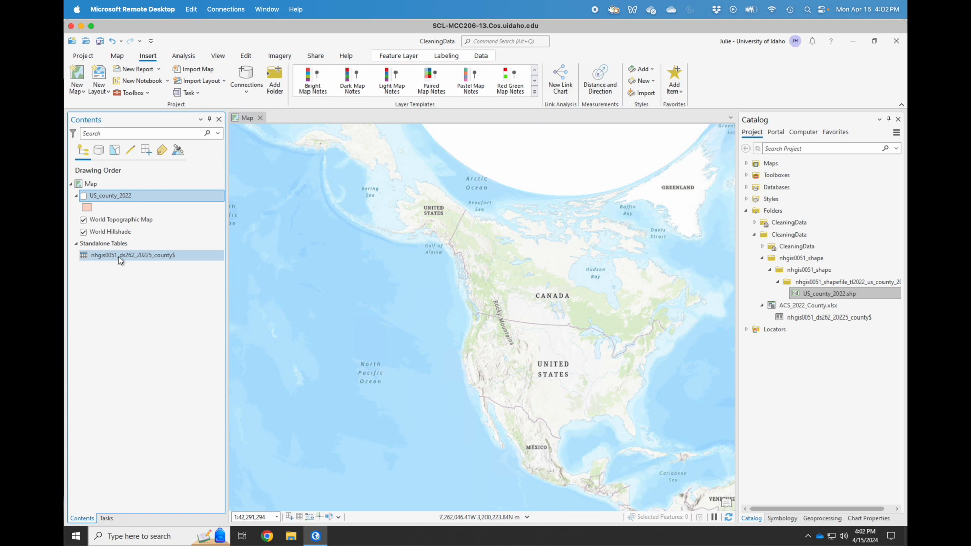
Join the county census table to US_county_2022 using GISJOIN as the join field.
{"action": "right_click", "coordinate": [123, 196]}
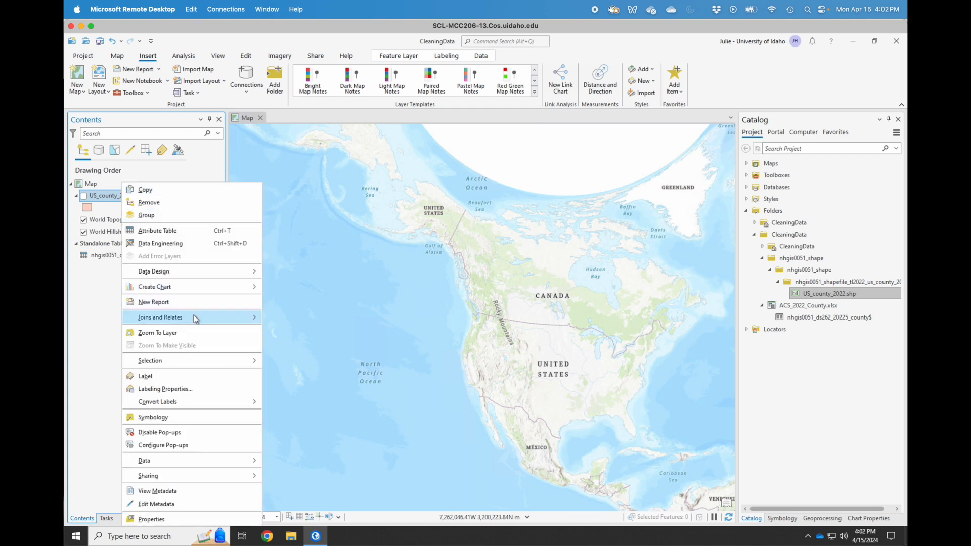
{"action": "mouse_move", "coordinate": [197, 318]}
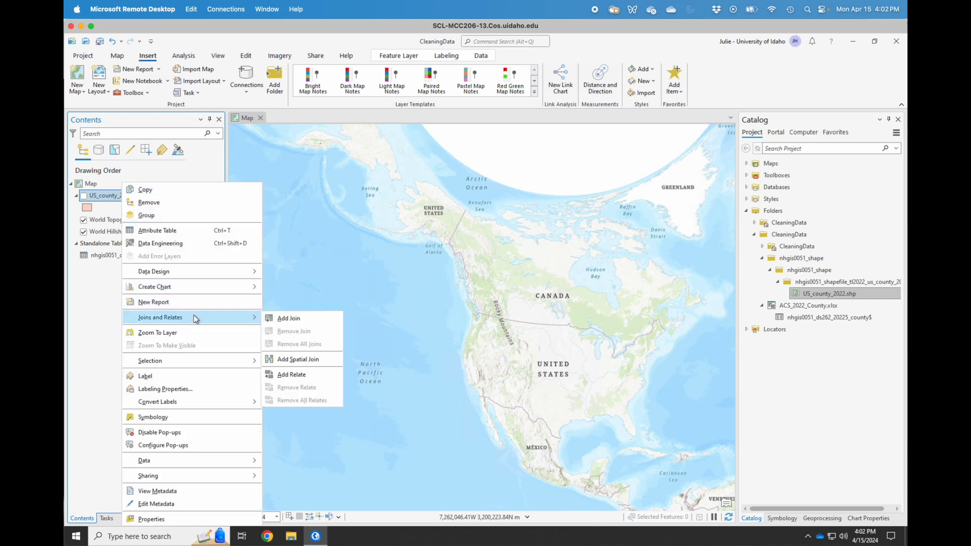
{"action": "left_click", "coordinate": [310, 318]}
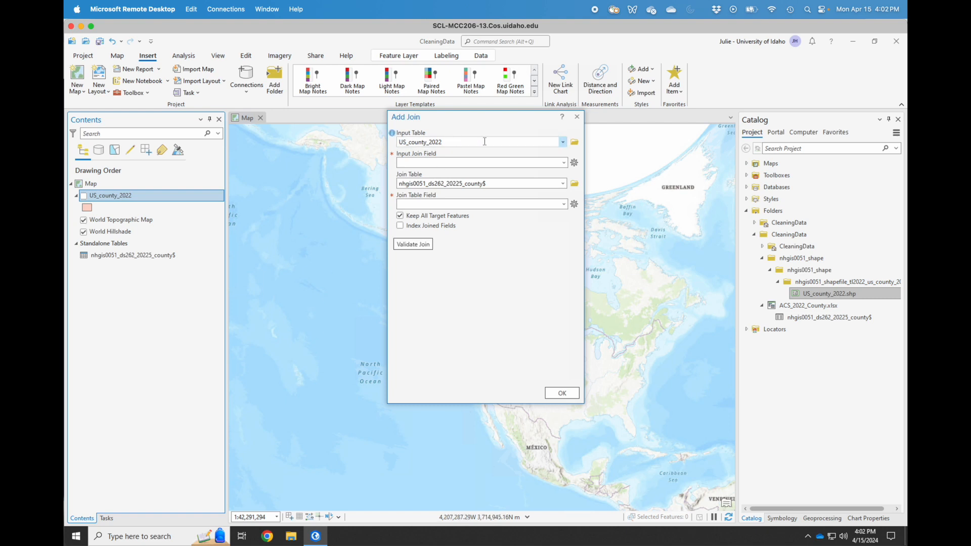
{"action": "left_click", "coordinate": [564, 163]}
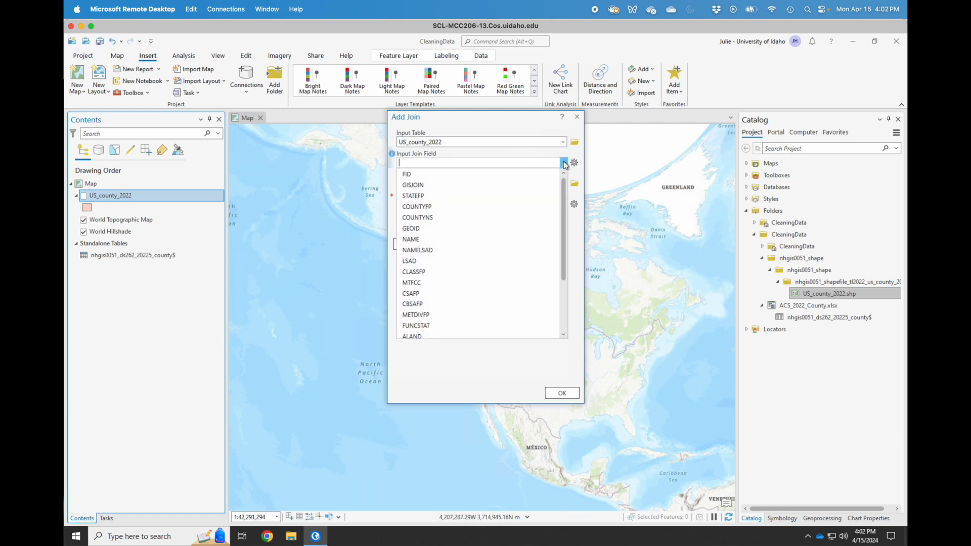
{"action": "left_click", "coordinate": [505, 184]}
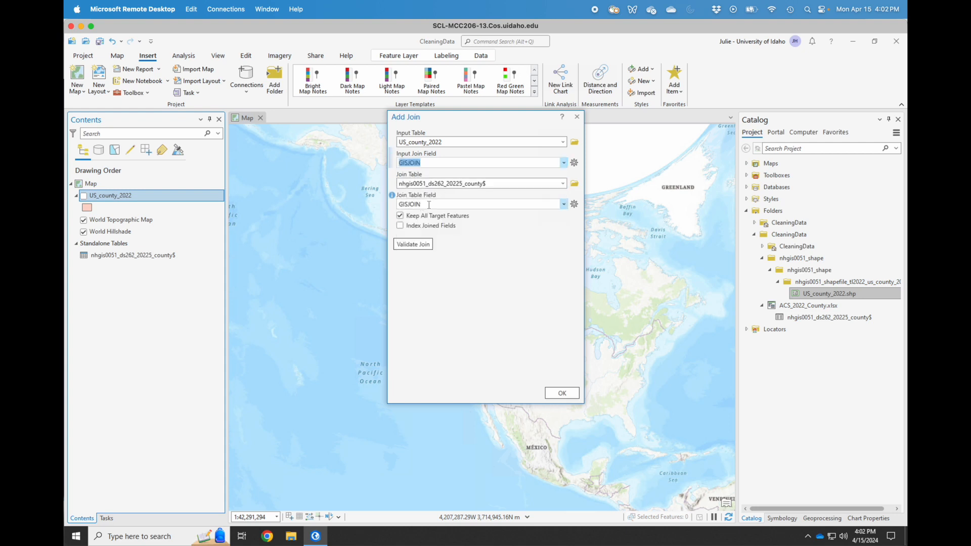
{"action": "left_click", "coordinate": [565, 396]}
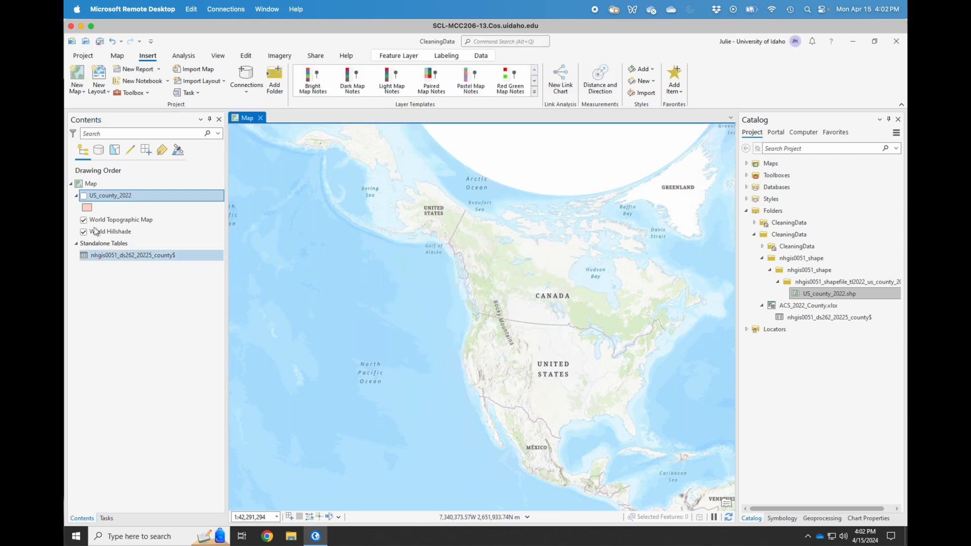
Show US_county_2022's fields in Fields View and scroll to the joined census fields like Population.
{"action": "right_click", "coordinate": [112, 198]}
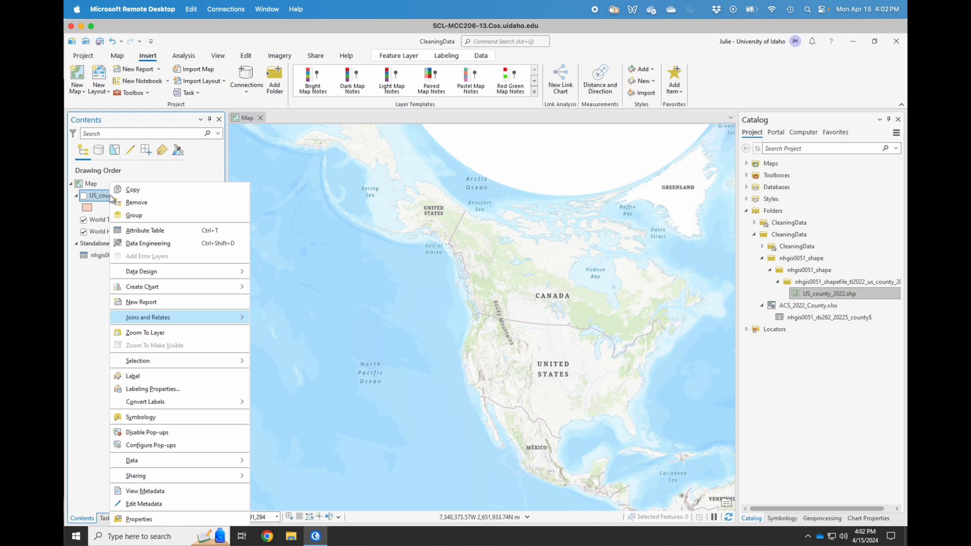
{"action": "left_click", "coordinate": [140, 232]}
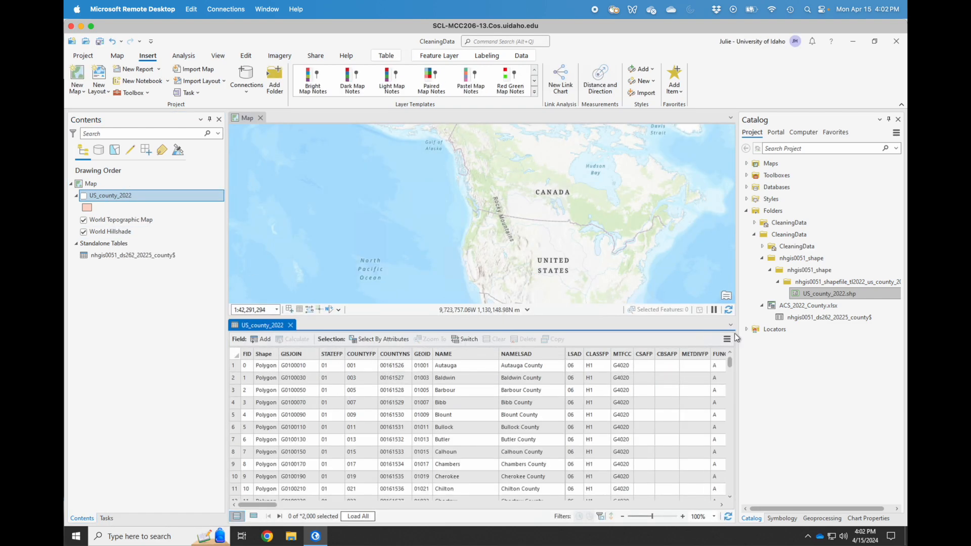
{"action": "left_click", "coordinate": [727, 340]}
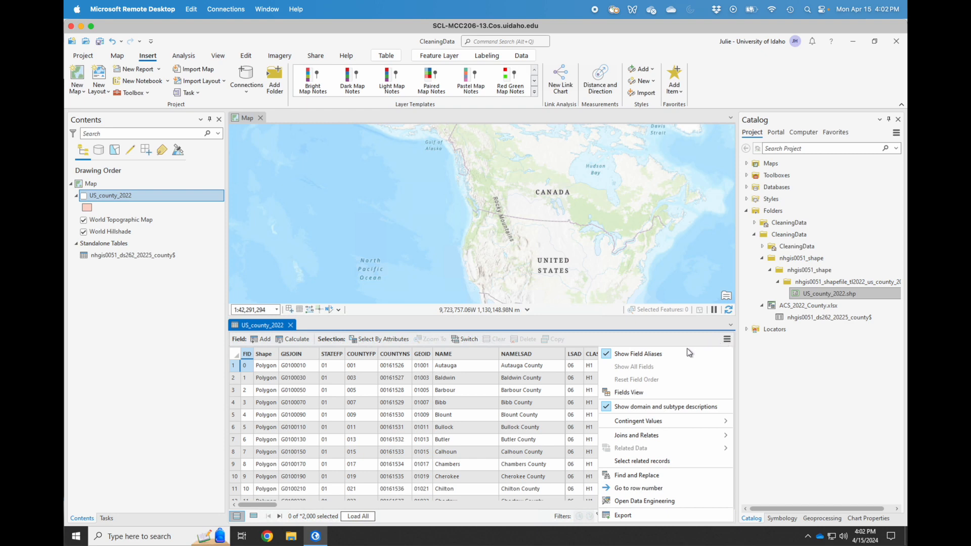
{"action": "left_click", "coordinate": [637, 393]}
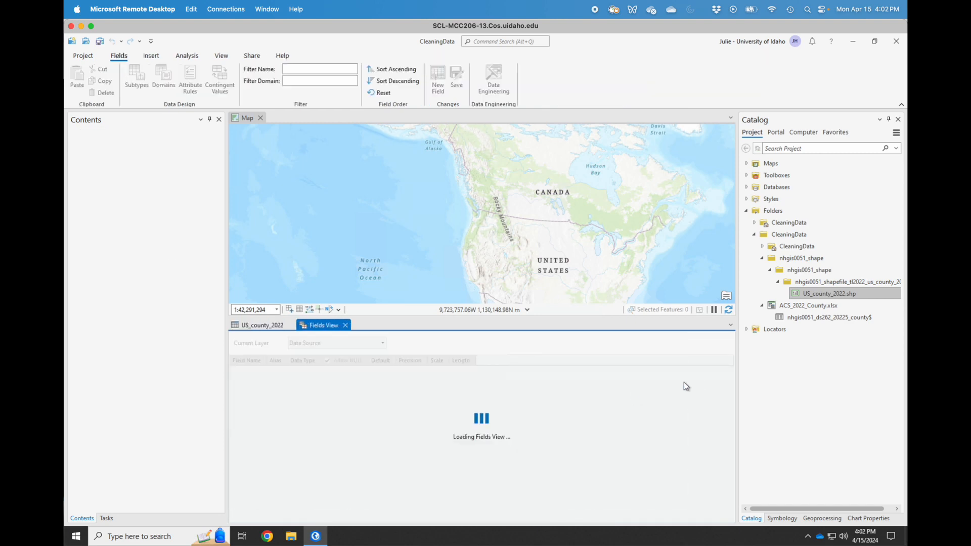
{"action": "left_click_drag", "start_coordinate": [730, 385], "coordinate": [733, 418]}
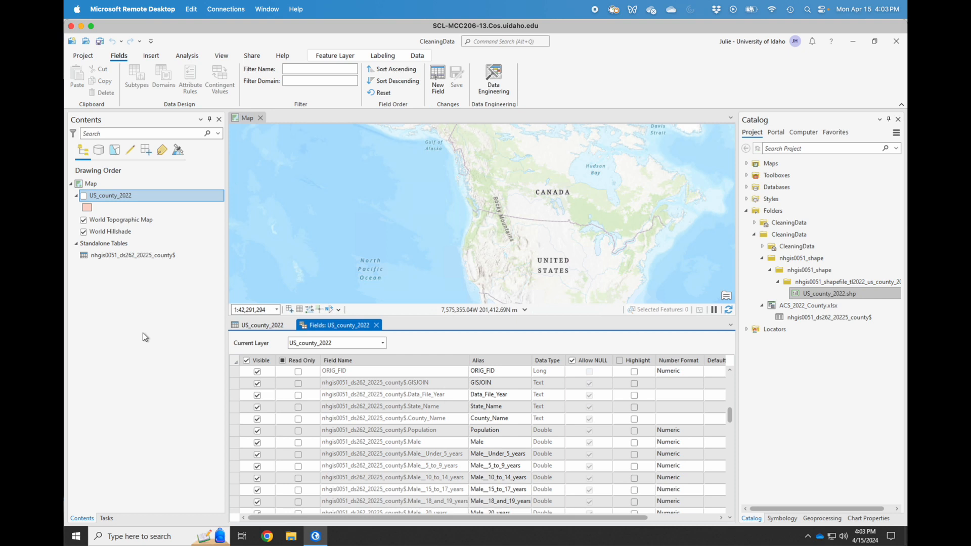
Export the joined US_county_2022 features to a new feature class named ACS_2022_County.
{"action": "right_click", "coordinate": [106, 198]}
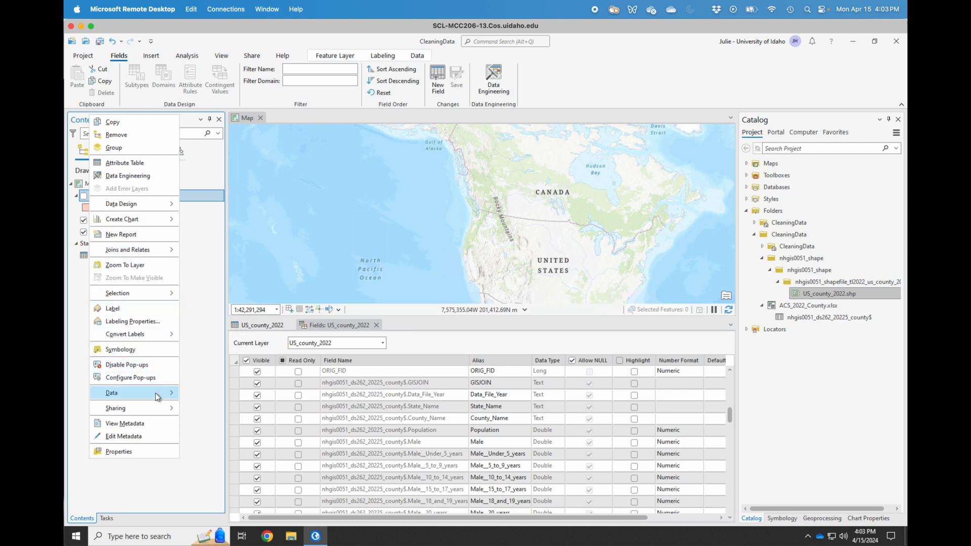
{"action": "mouse_move", "coordinate": [158, 397]}
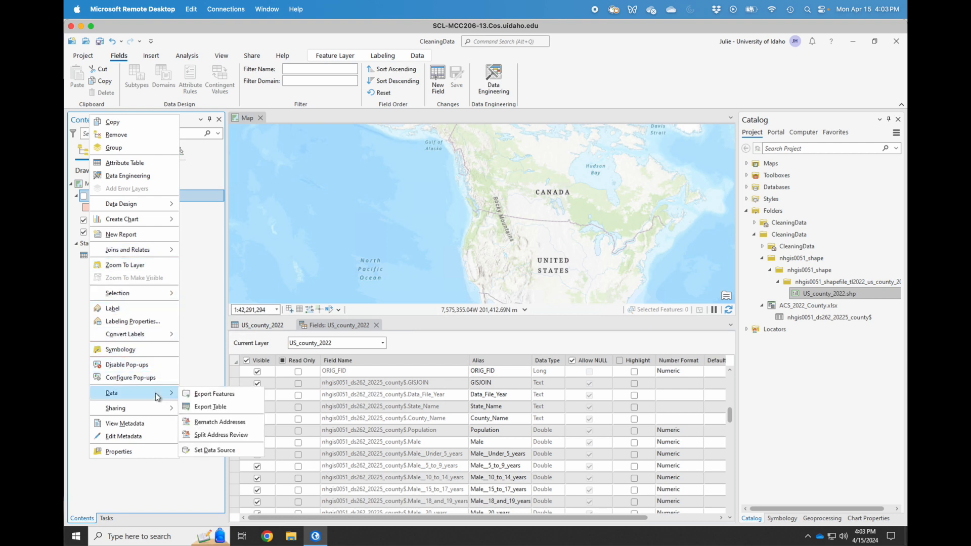
{"action": "left_click", "coordinate": [202, 394]}
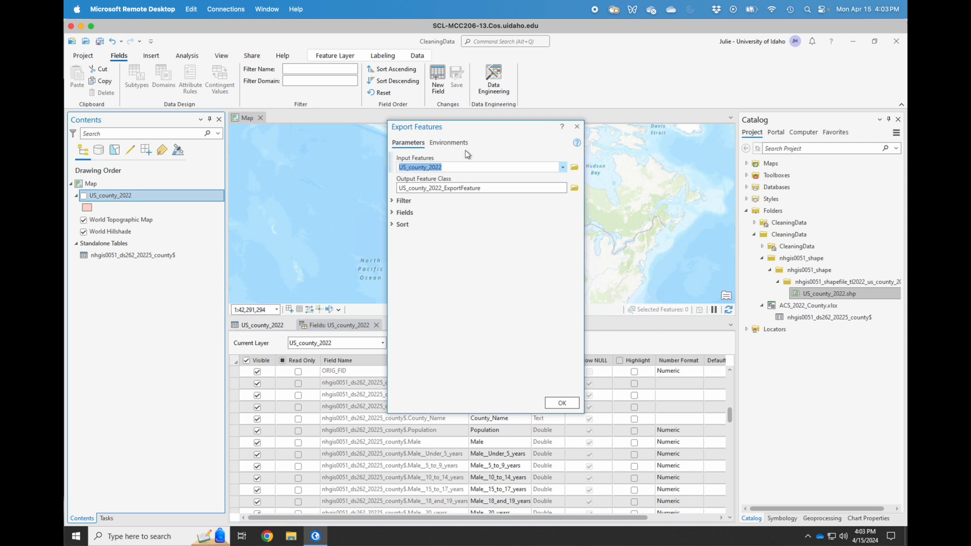
{"action": "type", "text": "ACS_2022_County"}
{"action": "left_click_drag", "start_coordinate": [467, 166], "coordinate": [394, 173]}
{"action": "left_click", "coordinate": [563, 167]}
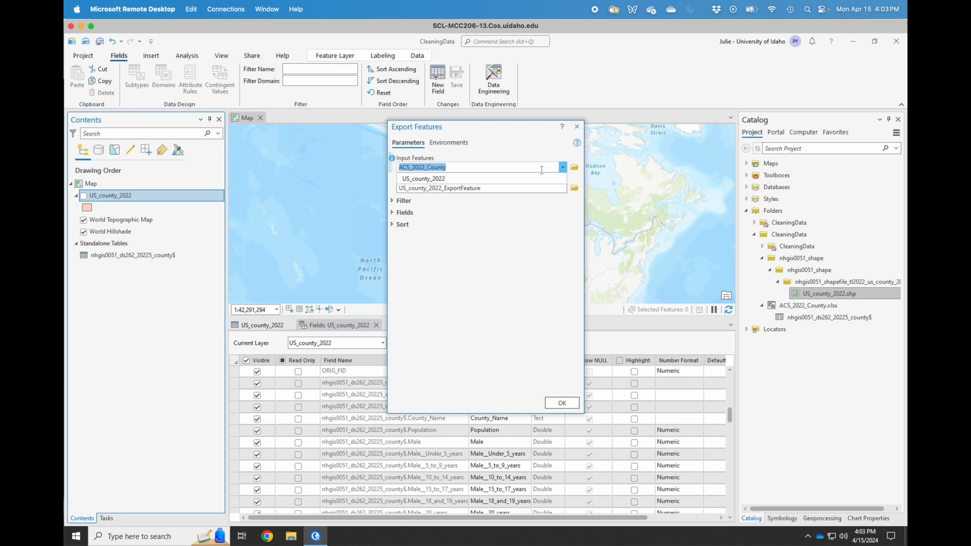
{"action": "left_click", "coordinate": [505, 179]}
{"action": "left_click", "coordinate": [496, 188]}
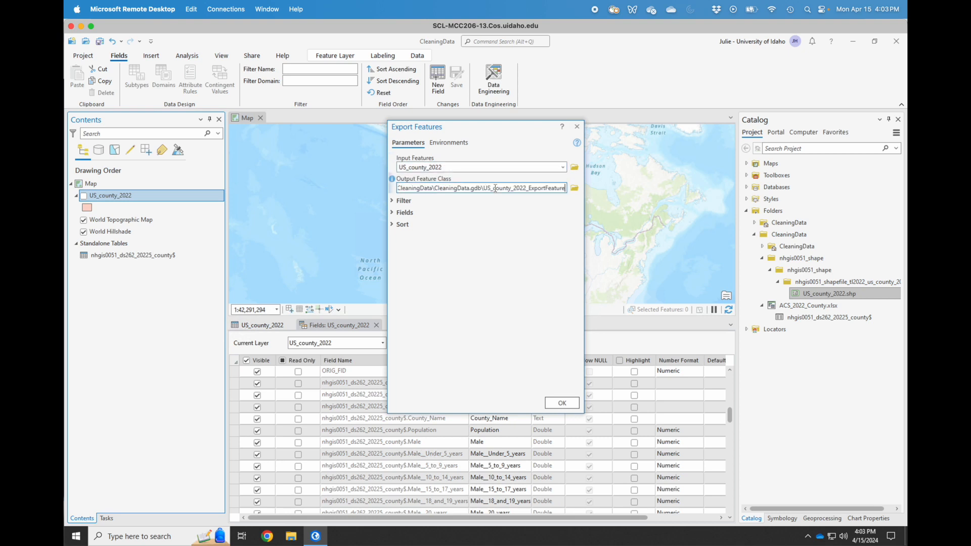
{"action": "key", "text": "ctrl+a"}
{"action": "type", "text": "ACS_2022_County"}
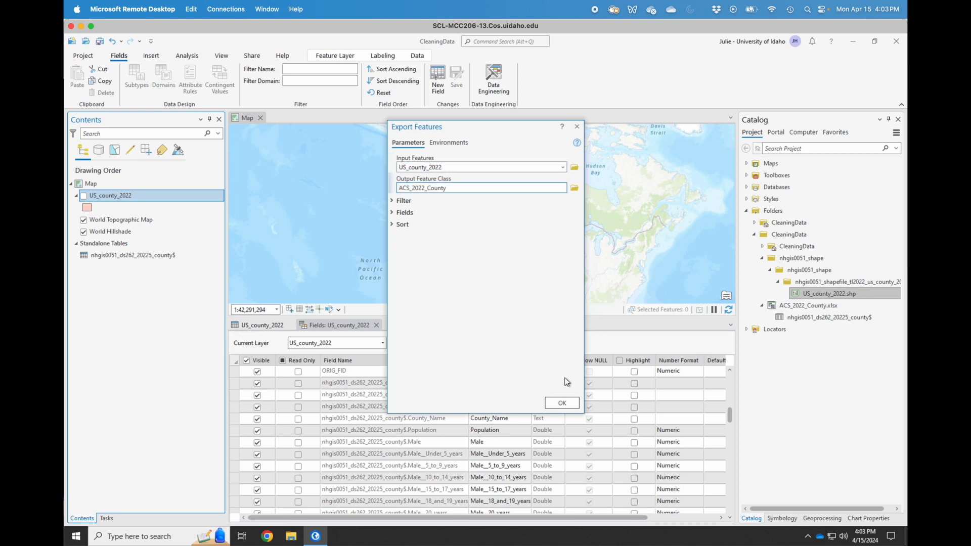
{"action": "left_click", "coordinate": [560, 402]}
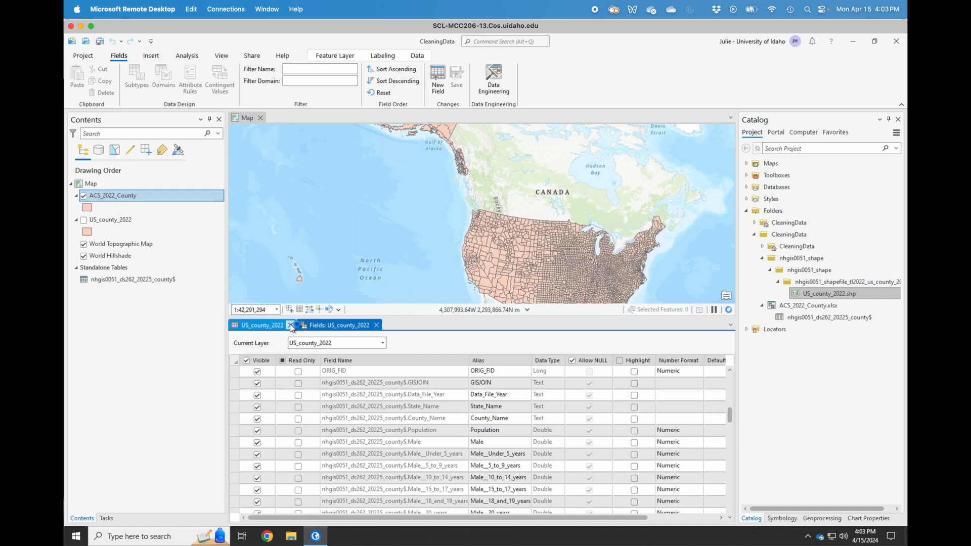
Close the US_county_2022 table and field tabs and open the ACS_2022_County attribute table.
{"action": "left_click", "coordinate": [290, 325]}
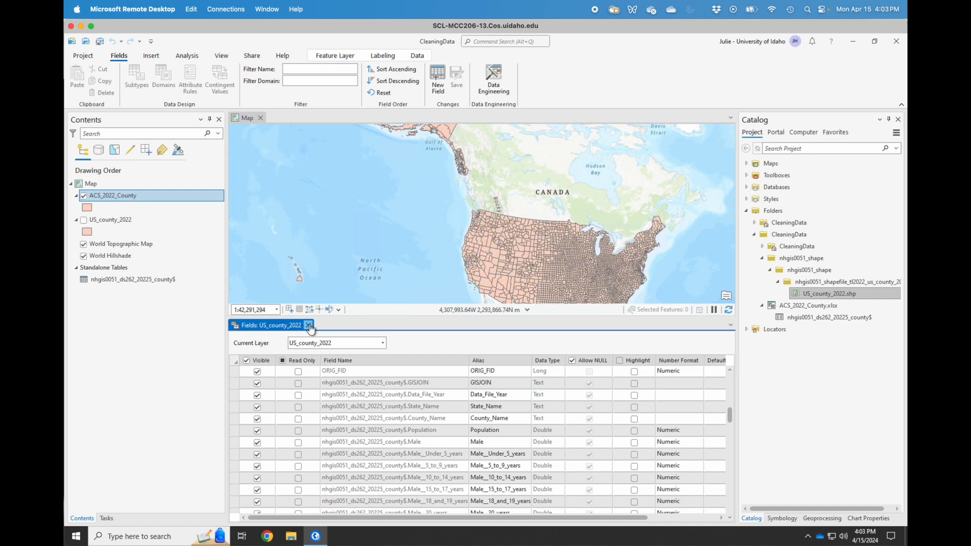
{"action": "left_click", "coordinate": [308, 325]}
{"action": "right_click", "coordinate": [117, 199]}
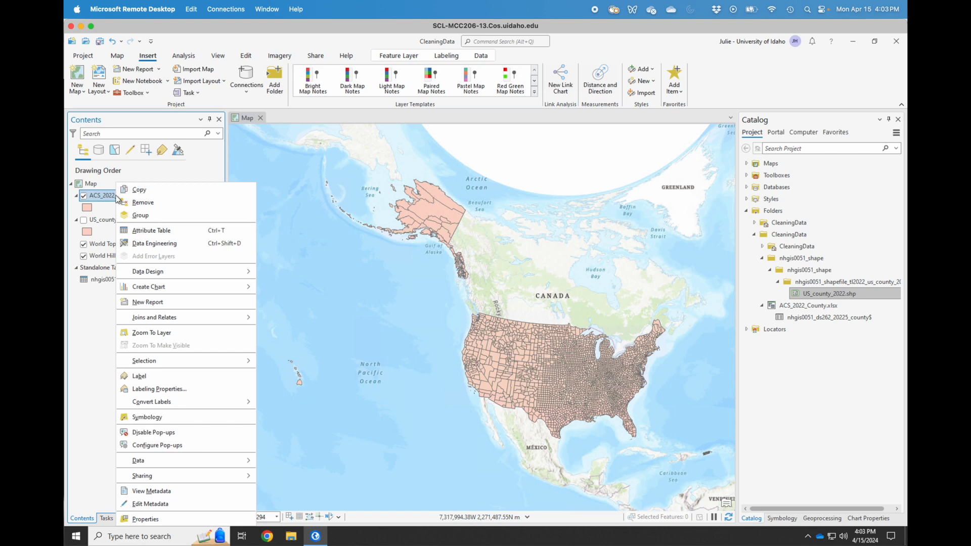
{"action": "left_click", "coordinate": [152, 234]}
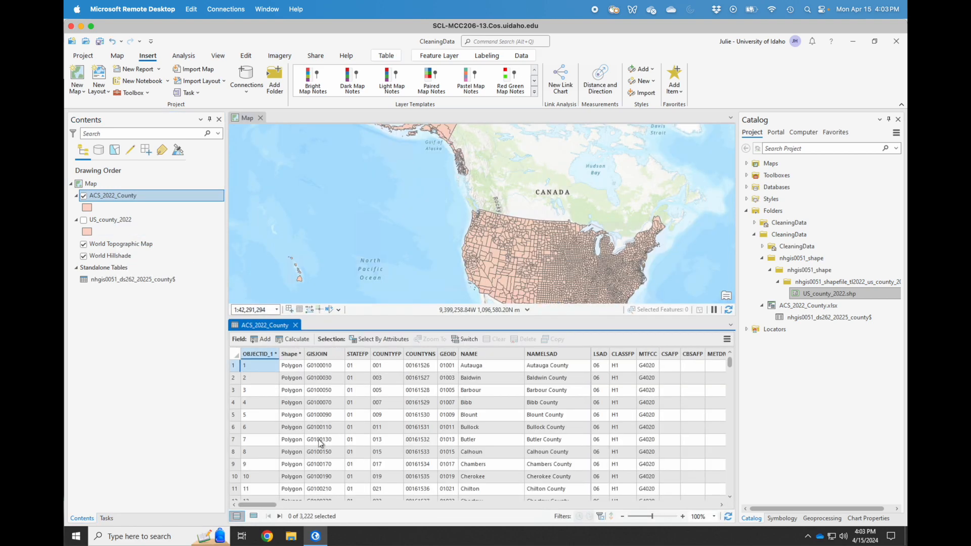
Switch ACS_2022_County to Fields View and scroll through its census fields.
{"action": "left_click", "coordinate": [726, 340]}
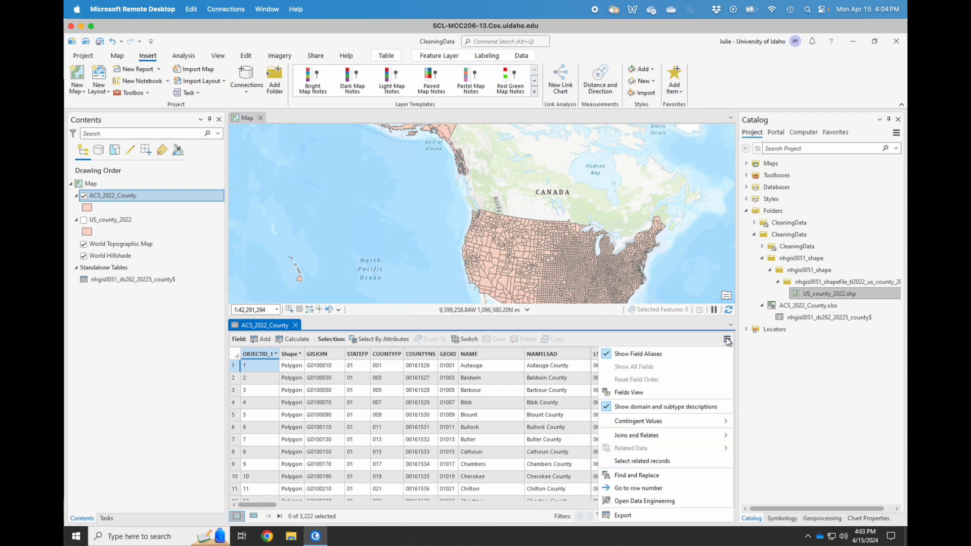
{"action": "left_click", "coordinate": [635, 393]}
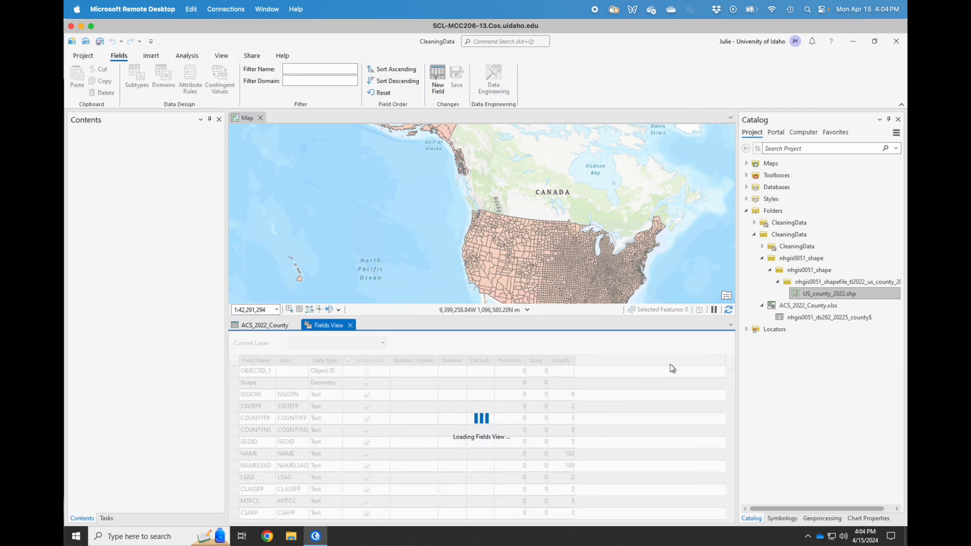
{"action": "left_click_drag", "start_coordinate": [731, 387], "coordinate": [735, 444]}
{"action": "left_click_drag", "start_coordinate": [735, 455], "coordinate": [741, 521]}
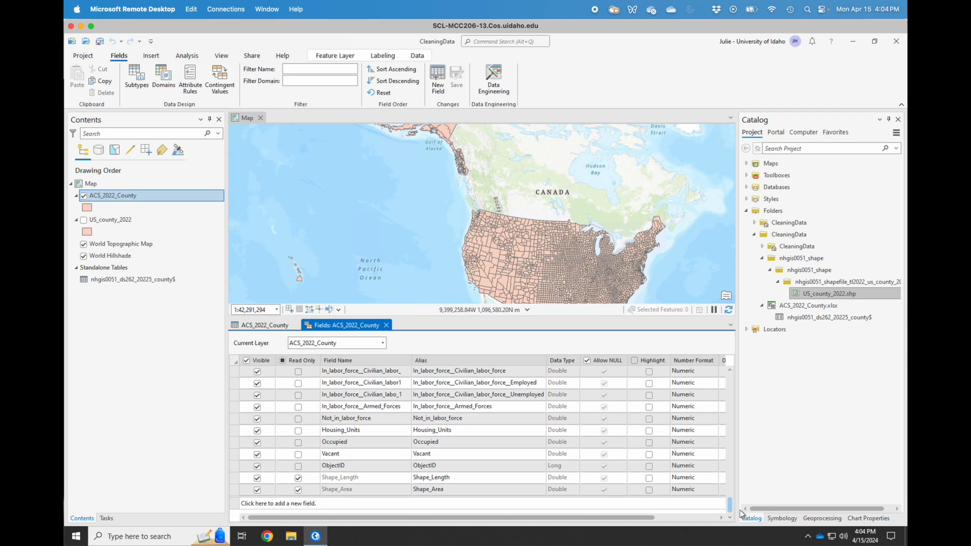
{"action": "left_click_drag", "start_coordinate": [741, 513], "coordinate": [736, 365]}
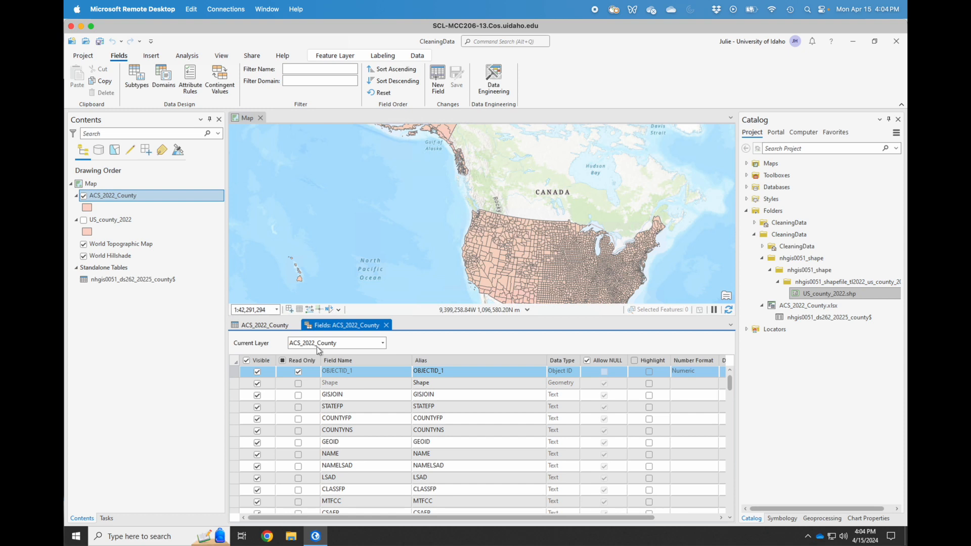
Remove the US_county_2022 layer and the nhgis0051 standalone table from the map.
{"action": "right_click", "coordinate": [111, 218]}
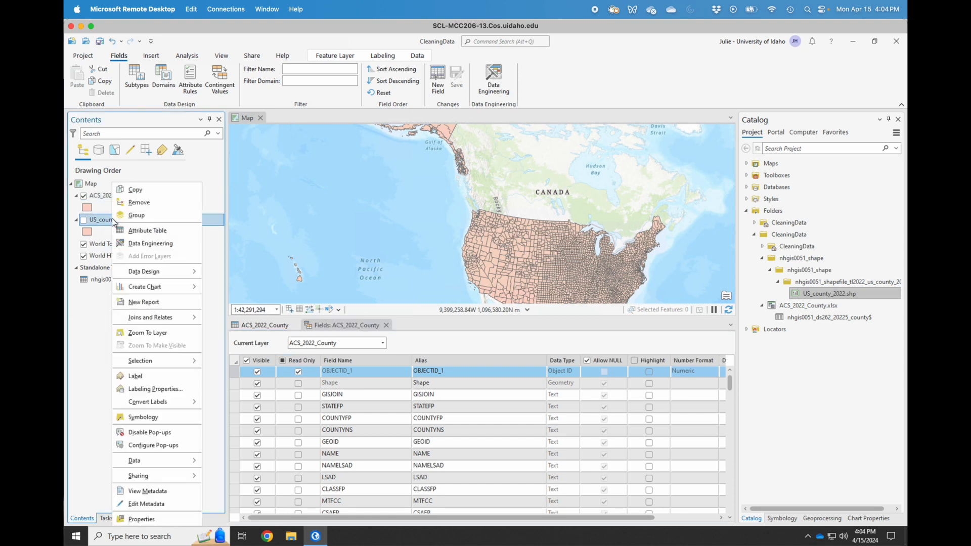
{"action": "left_click", "coordinate": [149, 204]}
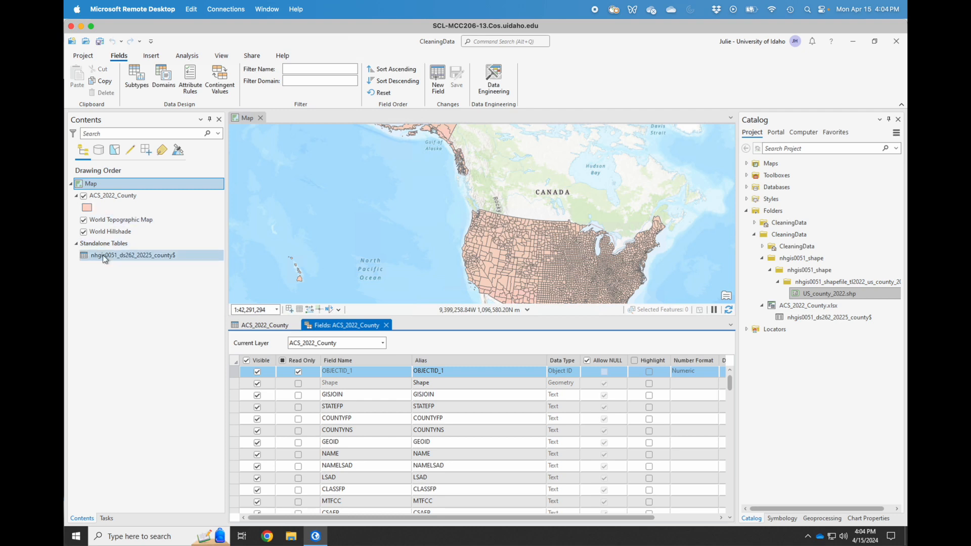
{"action": "right_click", "coordinate": [102, 256]}
{"action": "left_click", "coordinate": [139, 245]}
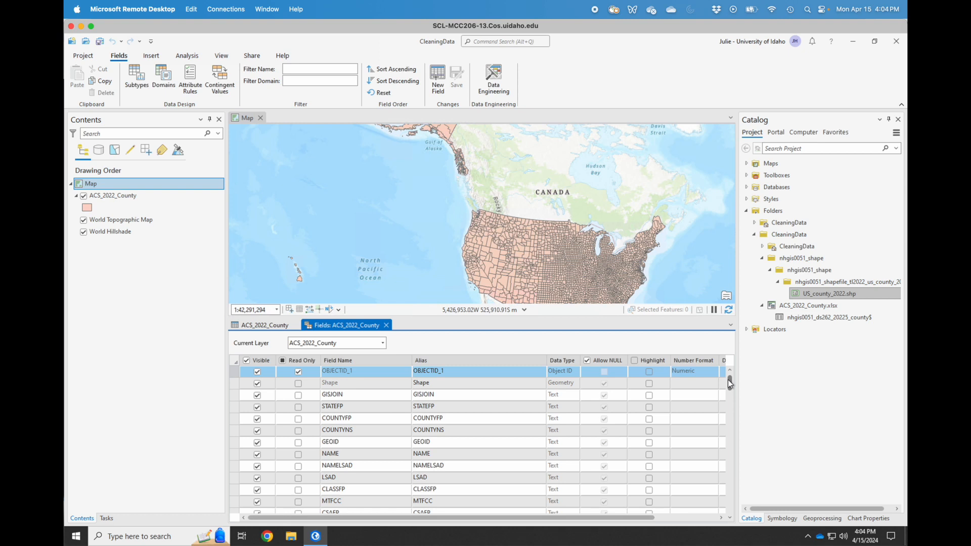
{"action": "left_click_drag", "start_coordinate": [728, 379], "coordinate": [730, 412]}
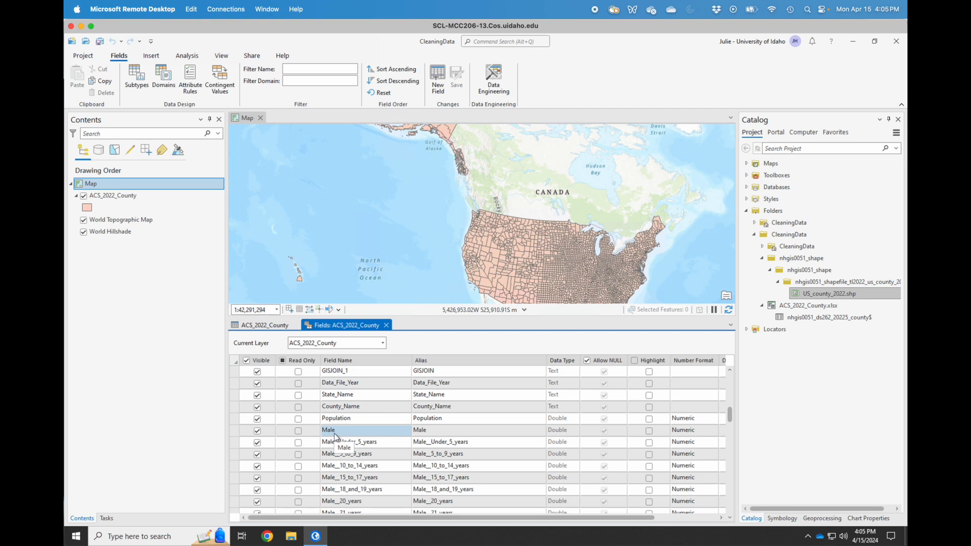
{"action": "left_click_drag", "start_coordinate": [731, 413], "coordinate": [730, 511]}
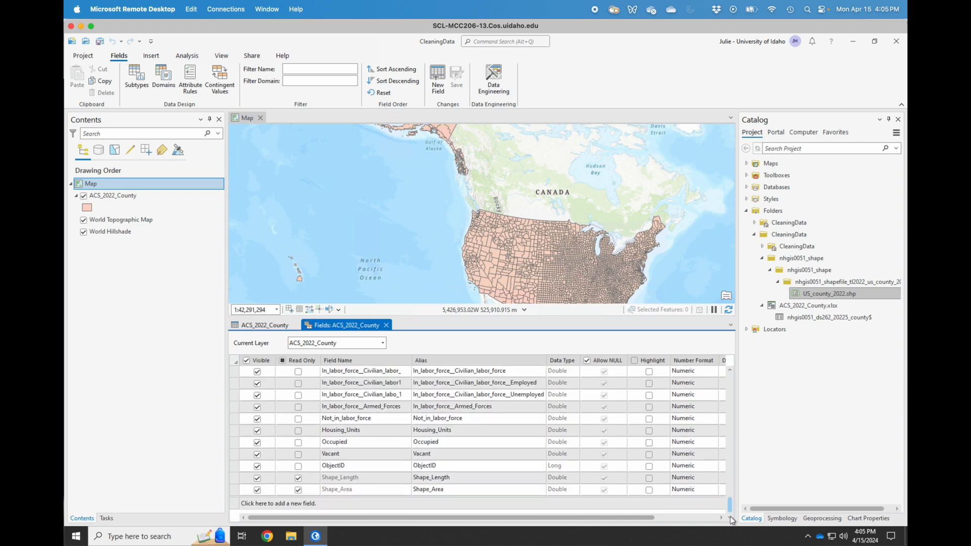
Add a new Float field named Male_Percent to ACS_2022_County.
{"action": "left_click", "coordinate": [303, 503]}
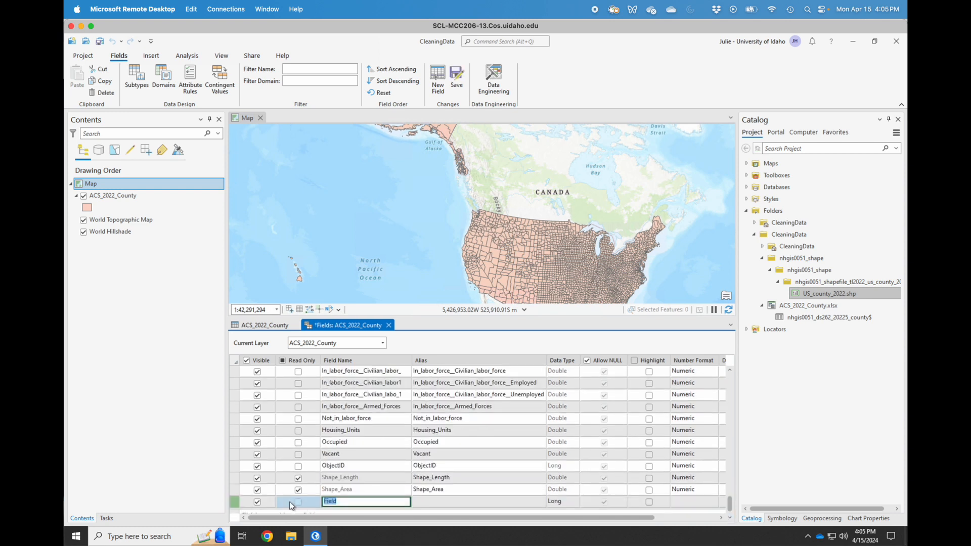
{"action": "type", "text": "Male"}
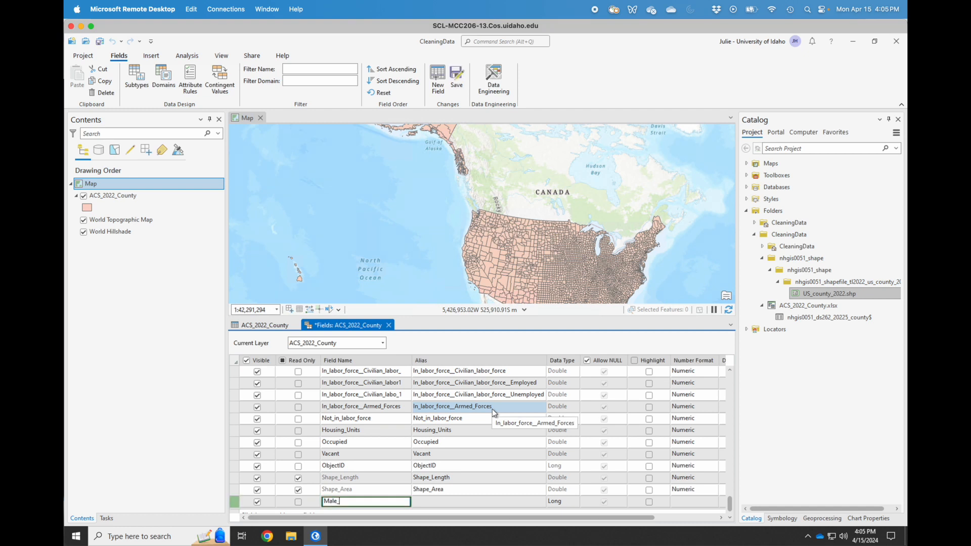
{"action": "type", "text": "_Percent"}
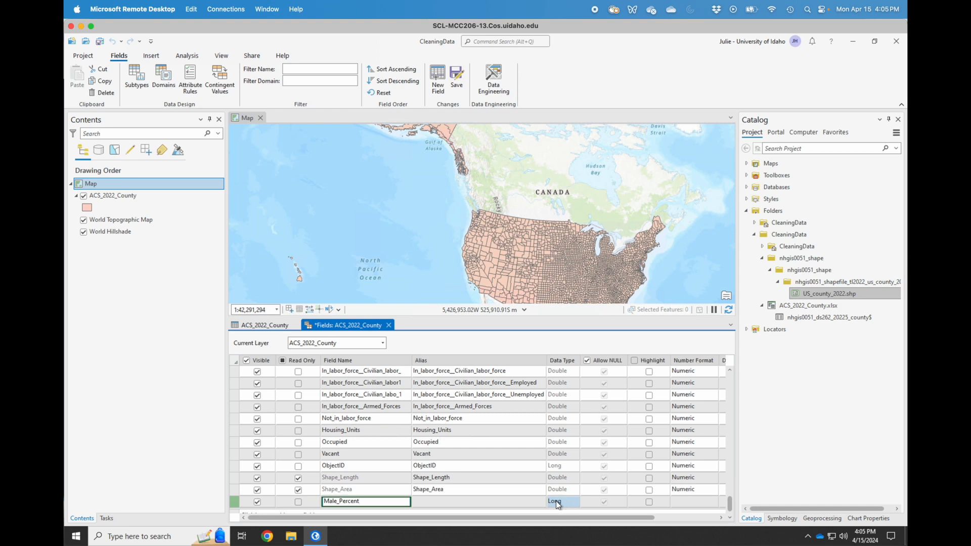
{"action": "left_click", "coordinate": [557, 505]}
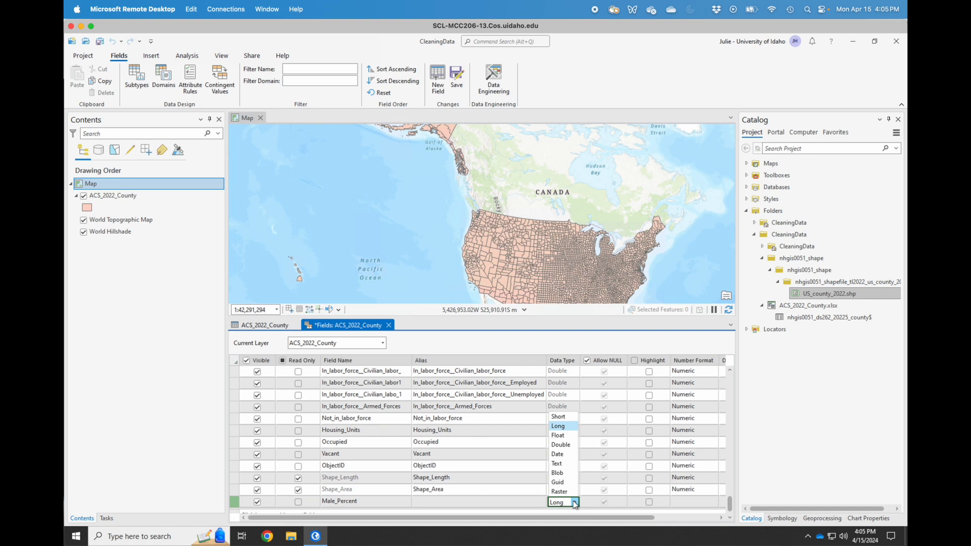
{"action": "left_click", "coordinate": [563, 437]}
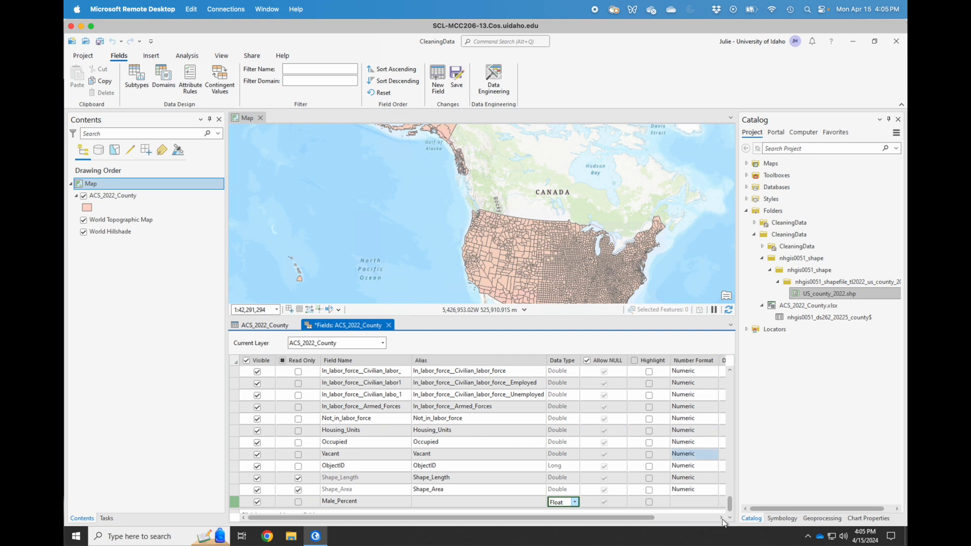
Format Male_Percent as a percentage of a fraction with 1 decimal place and save.
{"action": "left_click", "coordinate": [688, 503]}
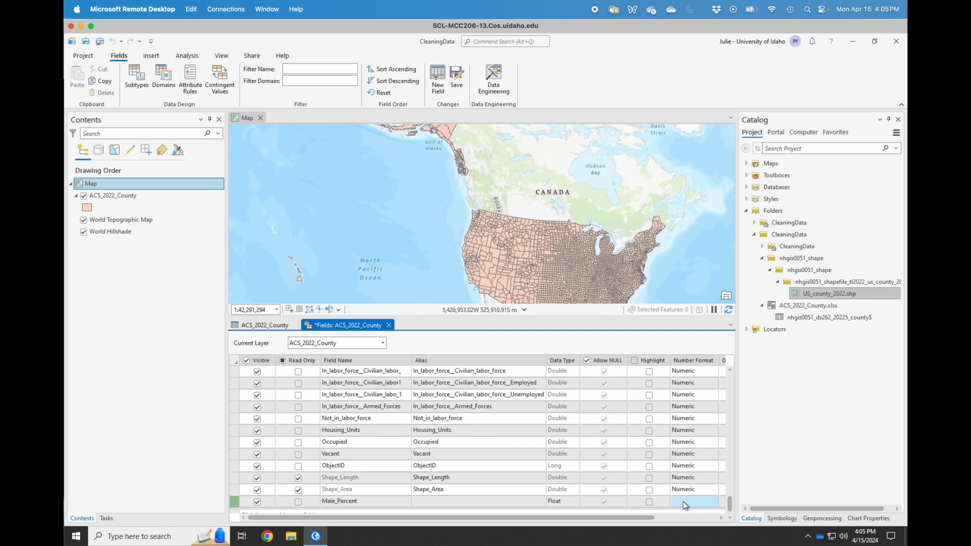
{"action": "left_click", "coordinate": [714, 503]}
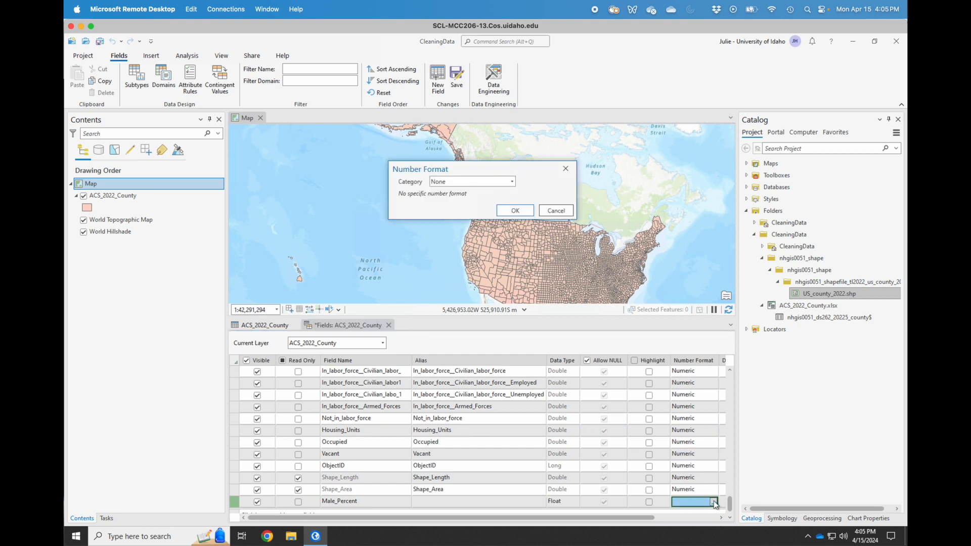
{"action": "left_click", "coordinate": [512, 183]}
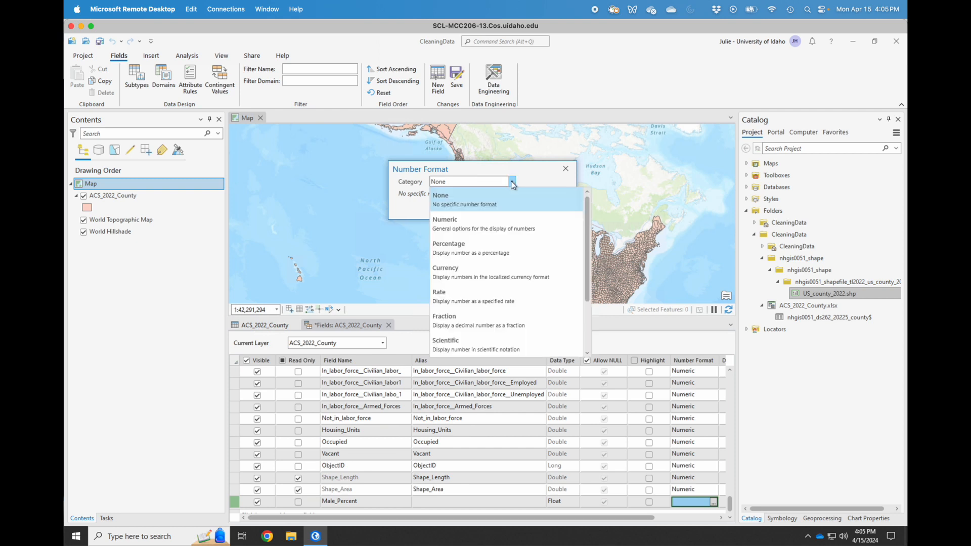
{"action": "left_click", "coordinate": [479, 252]}
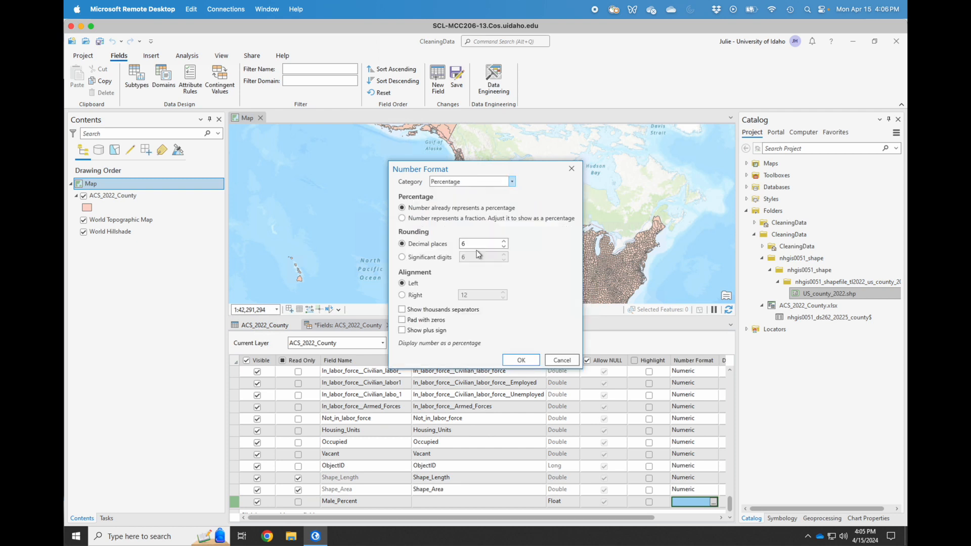
{"action": "left_click", "coordinate": [448, 220]}
{"action": "left_click", "coordinate": [462, 244]}
{"action": "key", "text": "BackSpace"}
{"action": "type", "text": "1"}
{"action": "left_click", "coordinate": [520, 361]}
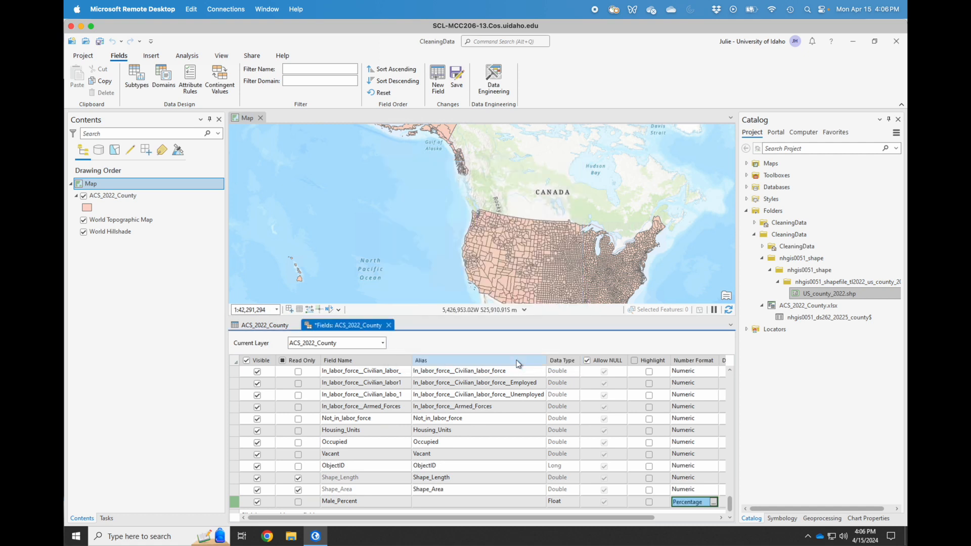
{"action": "left_click", "coordinate": [458, 79]}
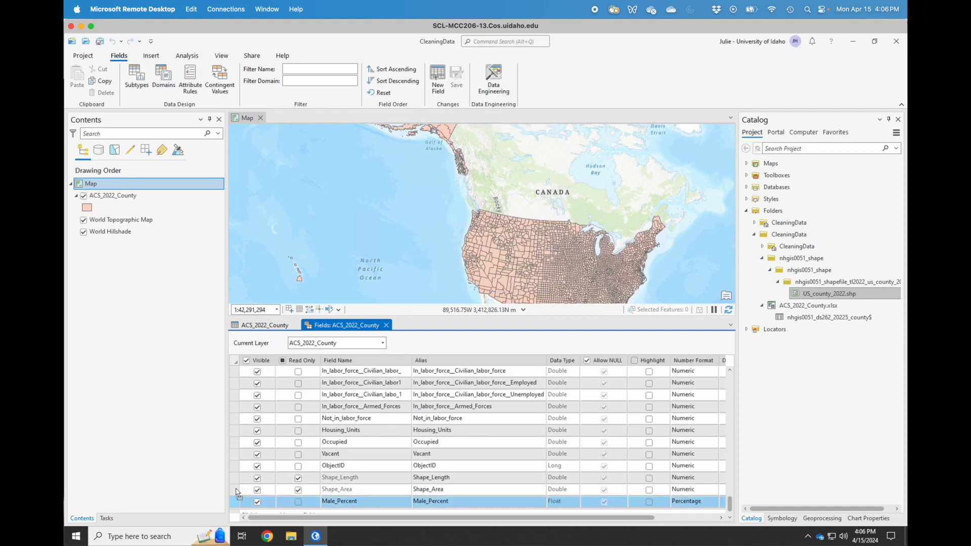
Move Male_Percent directly after Male, save, and view its empty column in the attribute table.
{"action": "scroll", "coordinate": [240, 380], "scroll_direction": "up", "scroll_amount": 15}
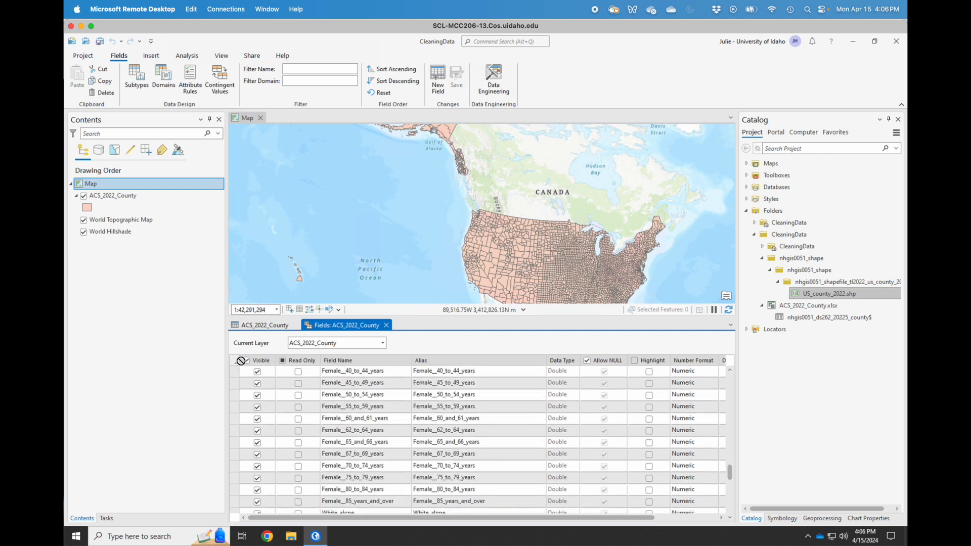
{"action": "scroll", "coordinate": [242, 369], "scroll_direction": "up", "scroll_amount": 10}
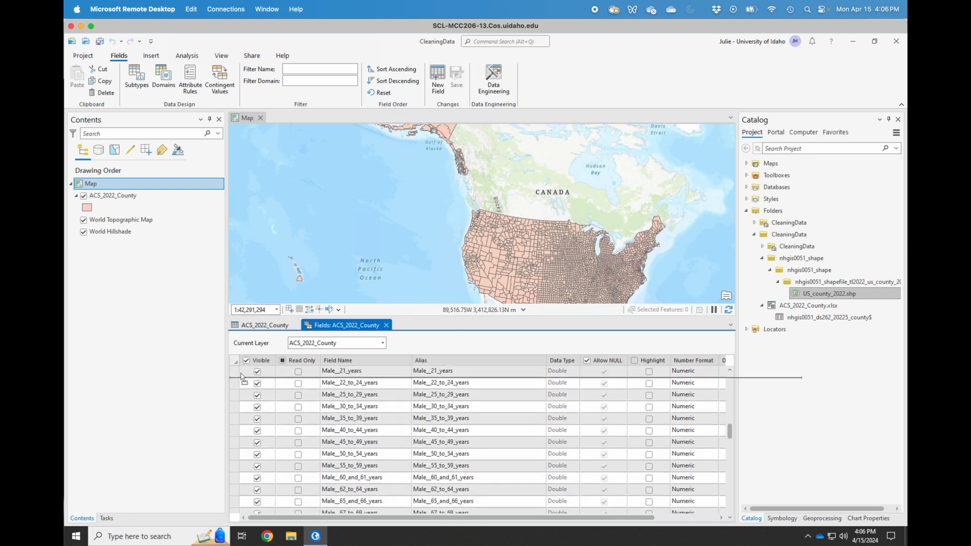
{"action": "scroll", "coordinate": [243, 377], "scroll_direction": "up", "scroll_amount": 6}
{"action": "left_click_drag", "start_coordinate": [246, 491], "coordinate": [247, 512]}
{"action": "scroll", "coordinate": [357, 444], "scroll_direction": "down", "scroll_amount": 10}
{"action": "left_click", "coordinate": [457, 77]}
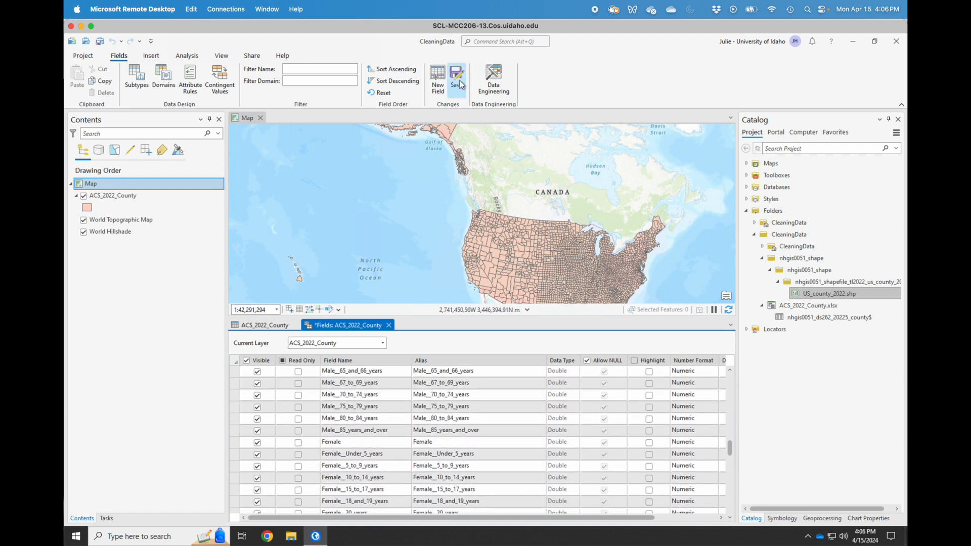
{"action": "left_click", "coordinate": [263, 326]}
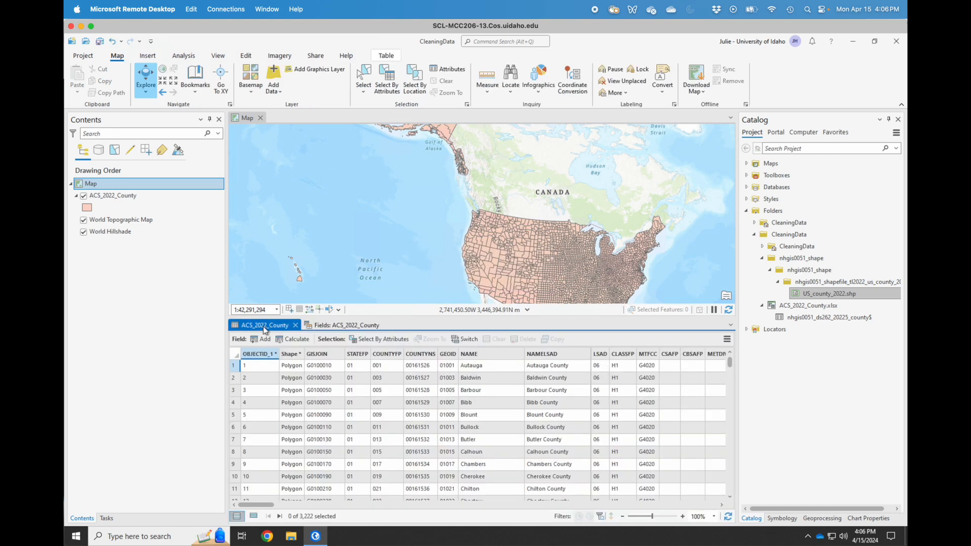
{"action": "left_click_drag", "start_coordinate": [722, 505], "coordinate": [722, 505]}
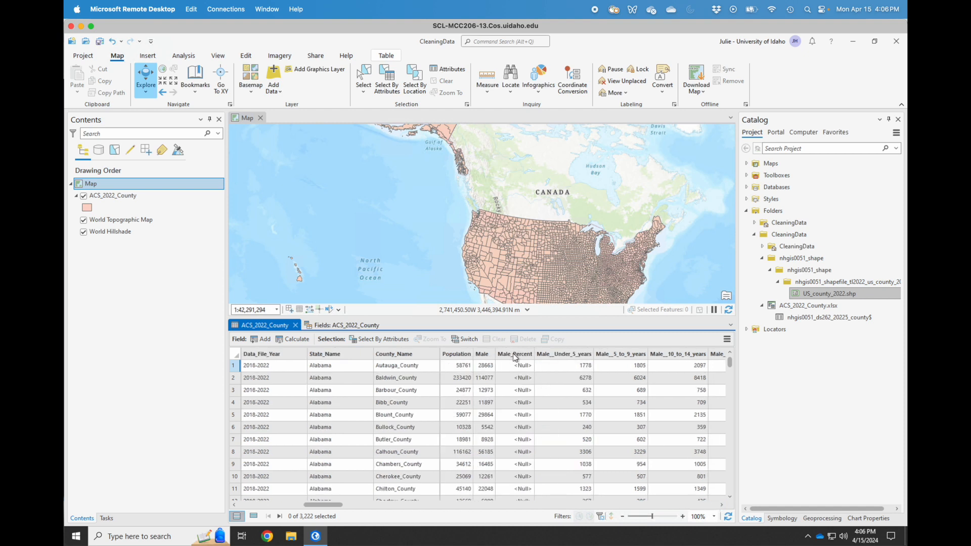
Calculate Male_Percent as !Male! / !Population! for every county.
{"action": "right_click", "coordinate": [516, 354]}
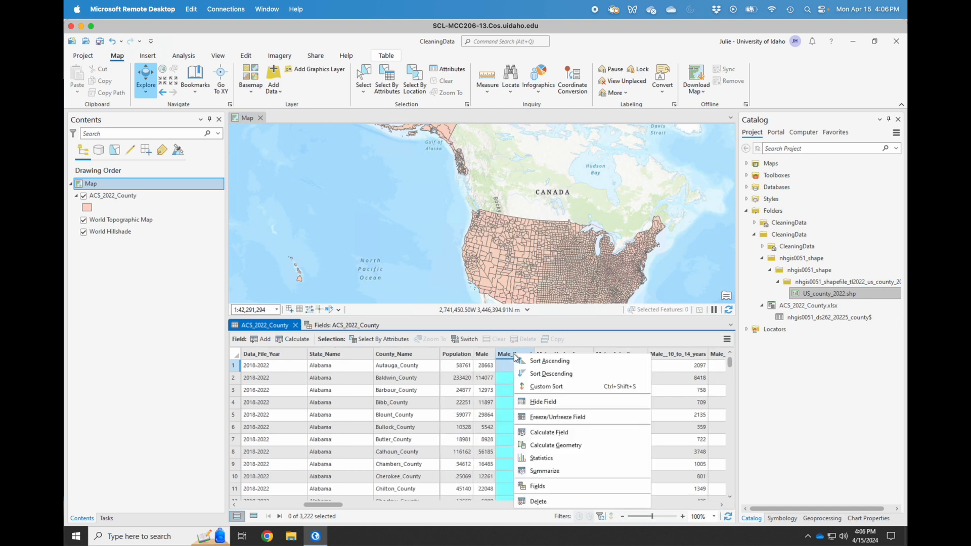
{"action": "left_click", "coordinate": [554, 433]}
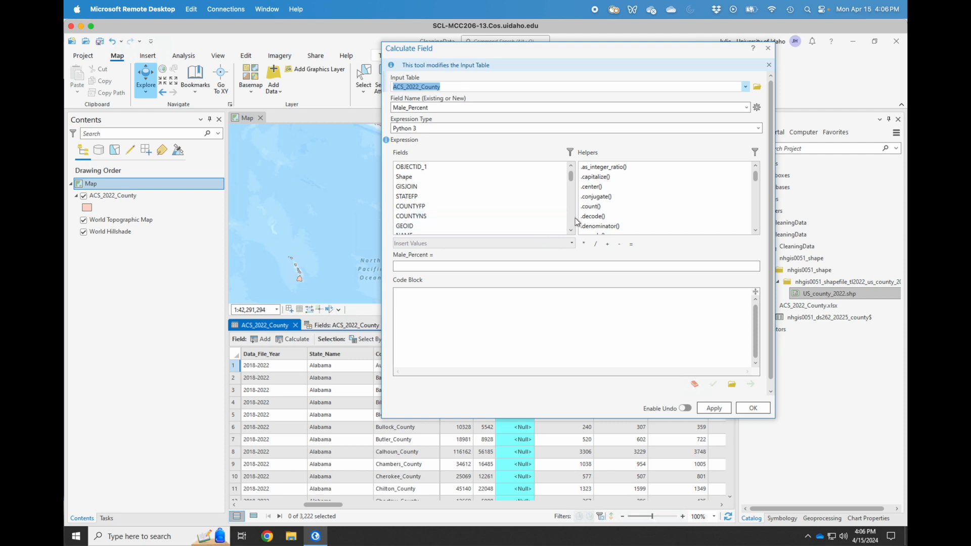
{"action": "scroll", "coordinate": [571, 218], "scroll_direction": "down", "scroll_amount": 4}
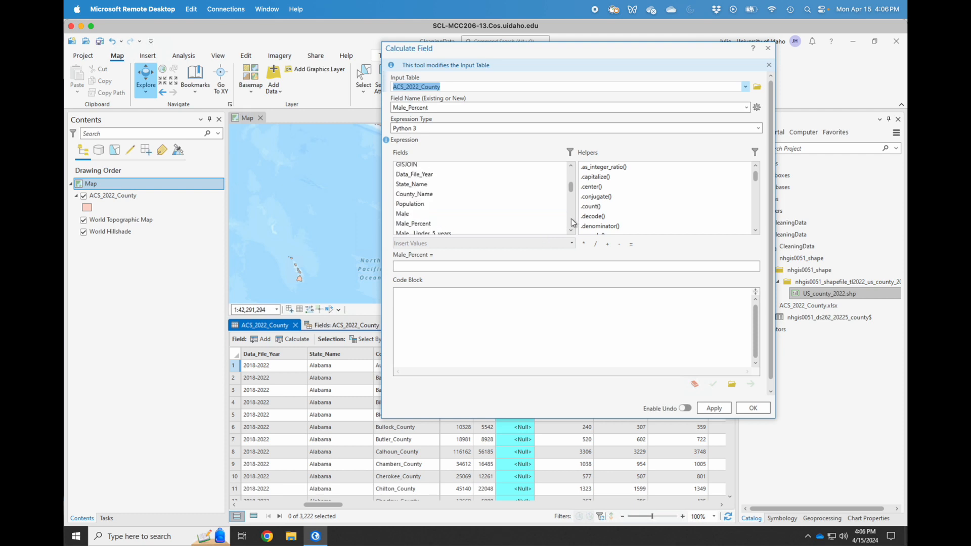
{"action": "double_click", "coordinate": [413, 215]}
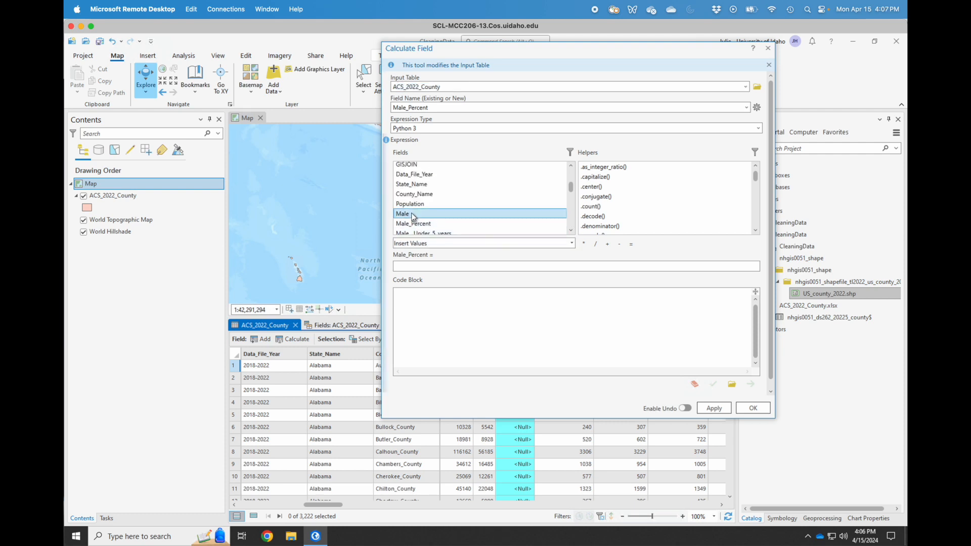
{"action": "left_click", "coordinate": [596, 245]}
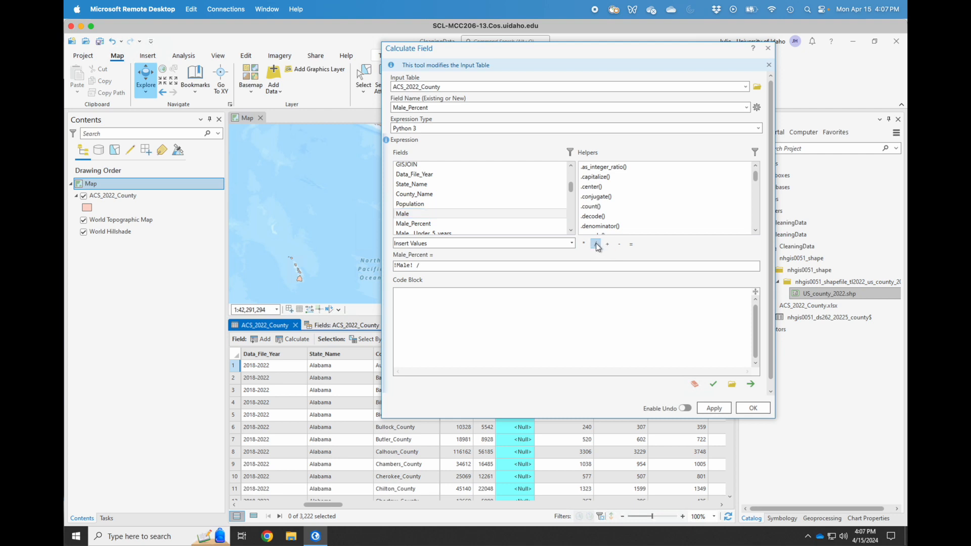
{"action": "left_click", "coordinate": [428, 204]}
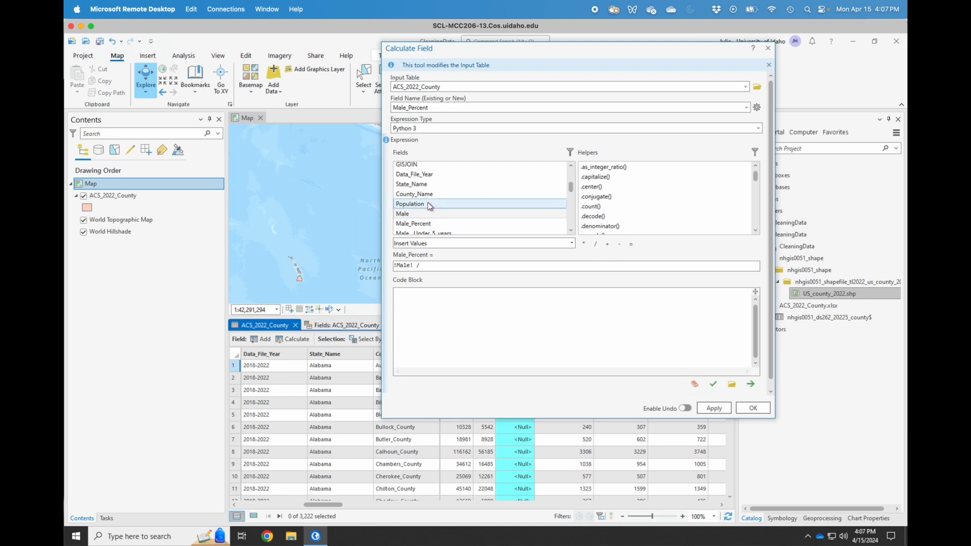
{"action": "double_click", "coordinate": [429, 205]}
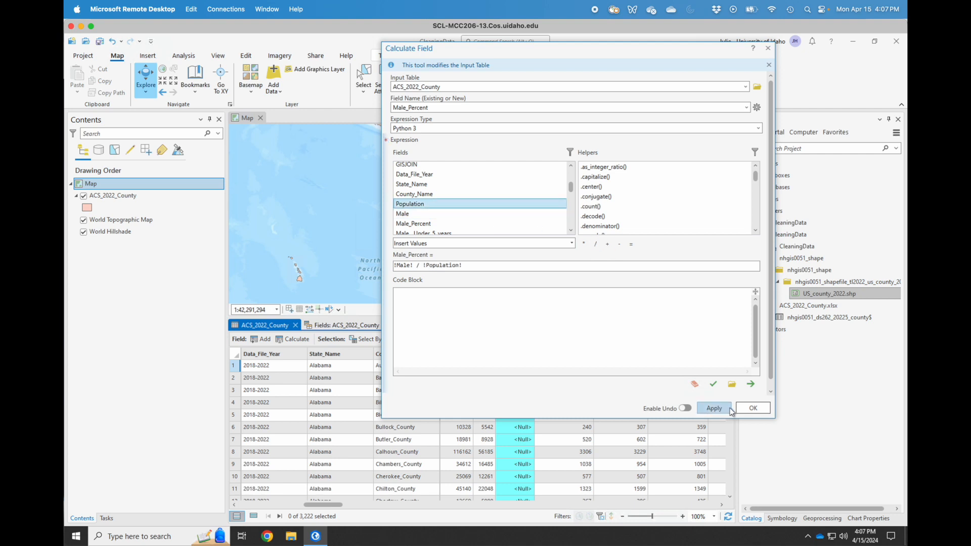
{"action": "left_click", "coordinate": [748, 407]}
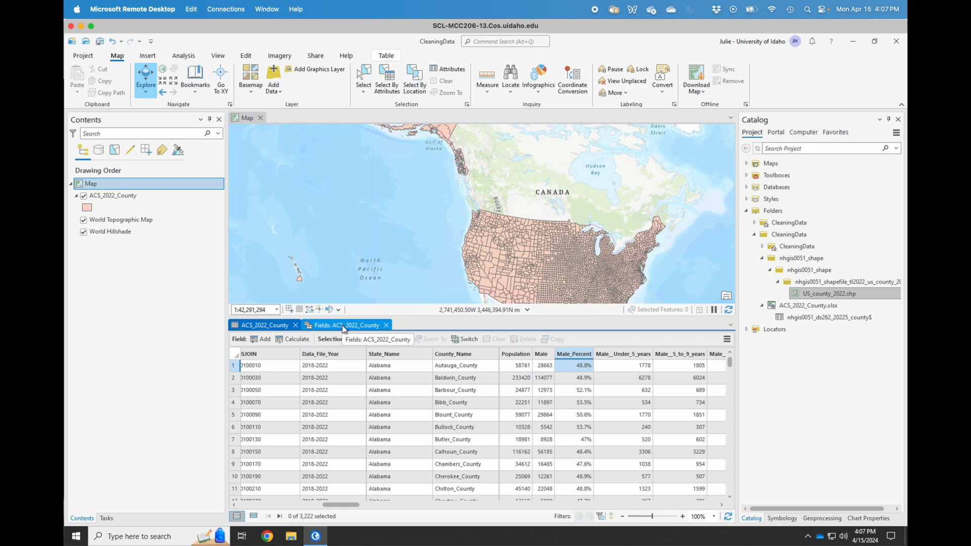
Add a new Float field named Age_Under_5 in the layer's Fields view.
{"action": "left_click", "coordinate": [342, 327]}
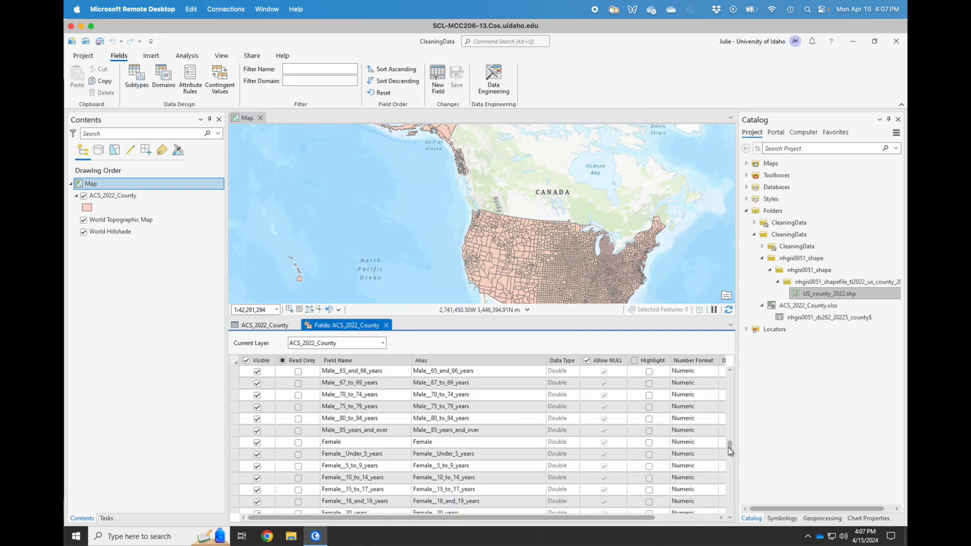
{"action": "left_click_drag", "start_coordinate": [729, 448], "coordinate": [736, 509]}
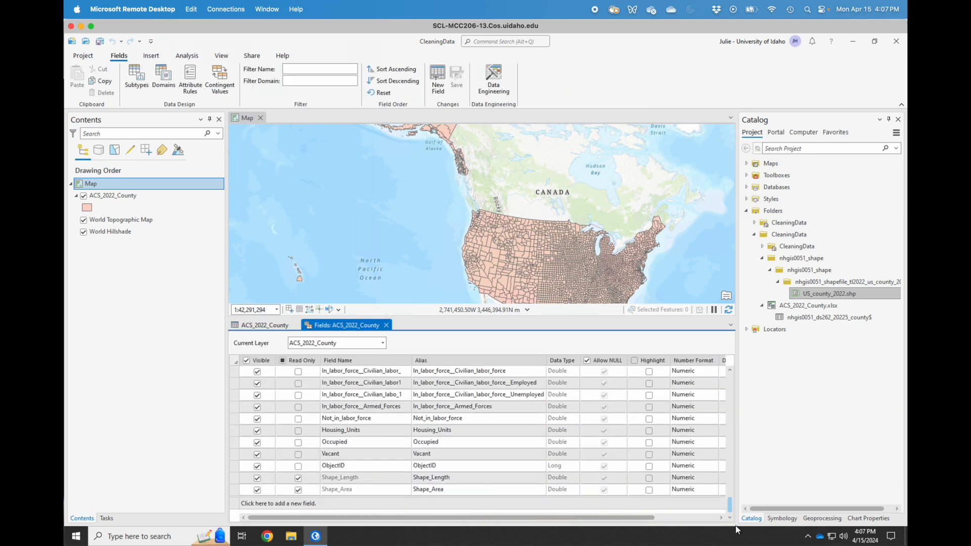
{"action": "left_click", "coordinate": [258, 504]}
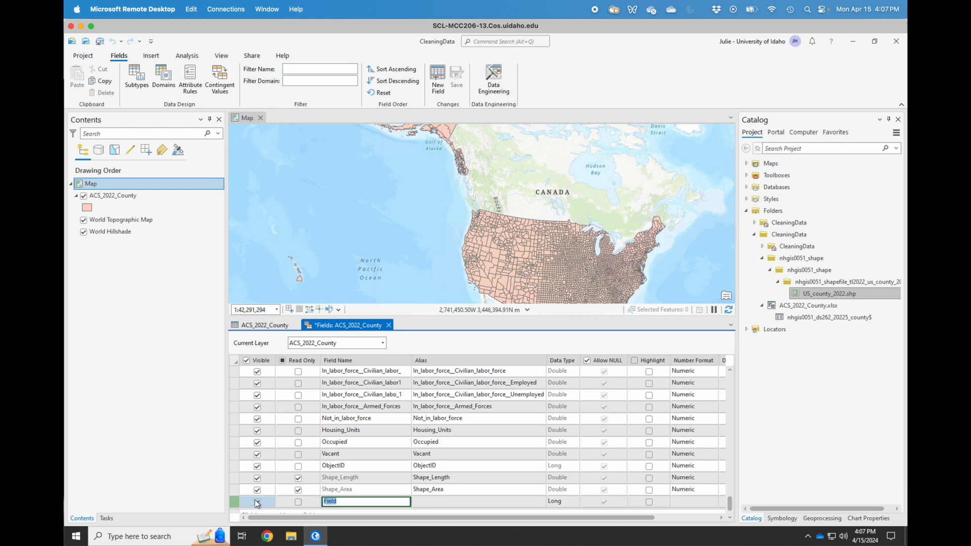
{"action": "type", "text": "Age_Under_5"}
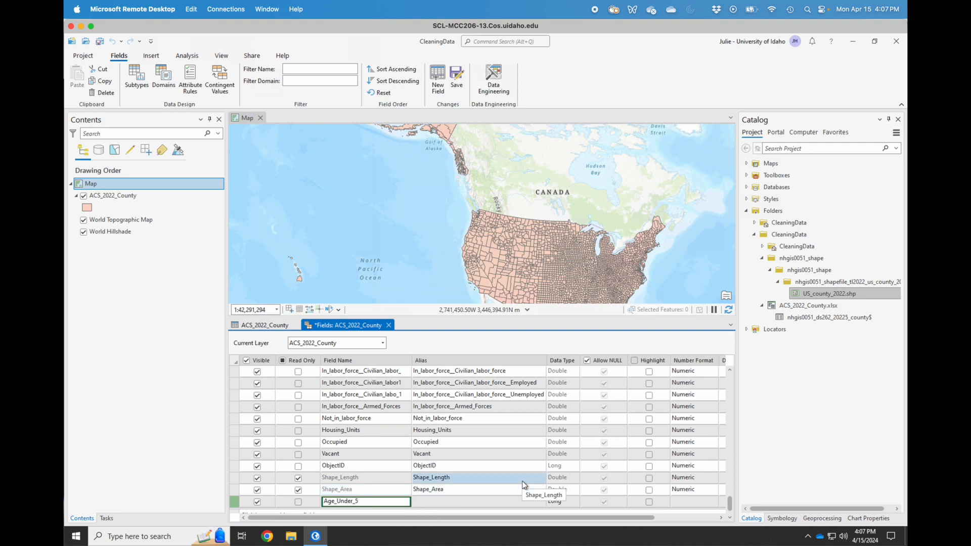
{"action": "left_click", "coordinate": [558, 502]}
{"action": "left_click", "coordinate": [558, 502]}
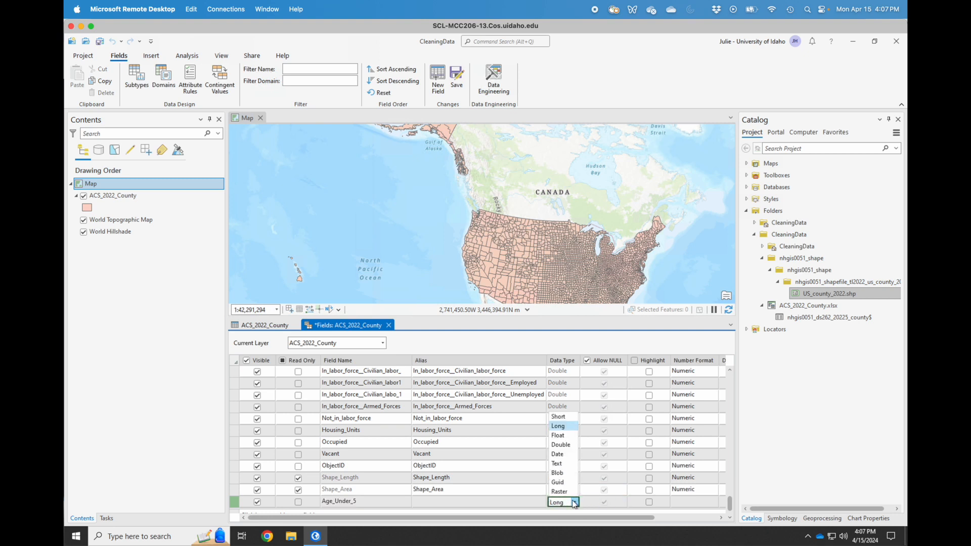
{"action": "left_click", "coordinate": [564, 435]}
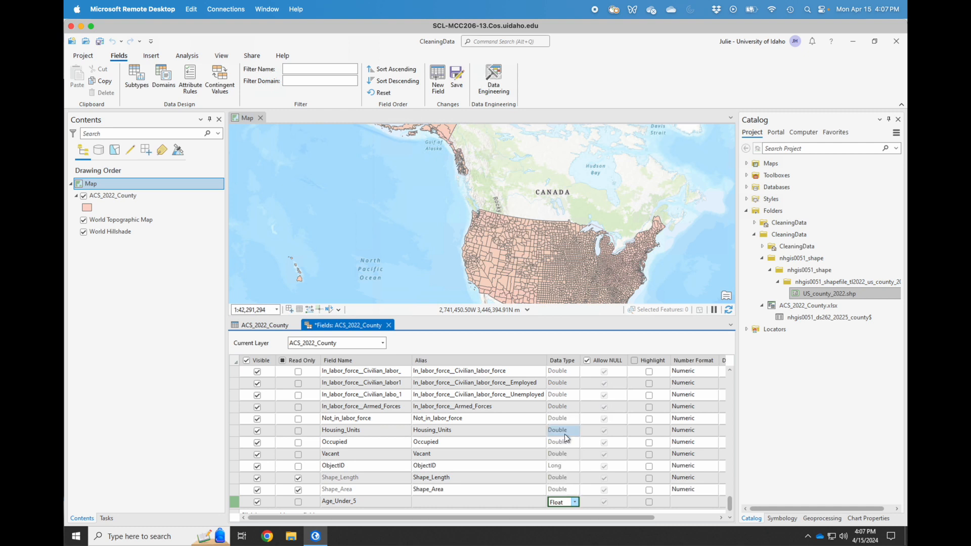
Format Age_Under_5 as a Percentage of fractional values with 1 decimal place.
{"action": "left_click", "coordinate": [699, 503]}
{"action": "left_click", "coordinate": [714, 502]}
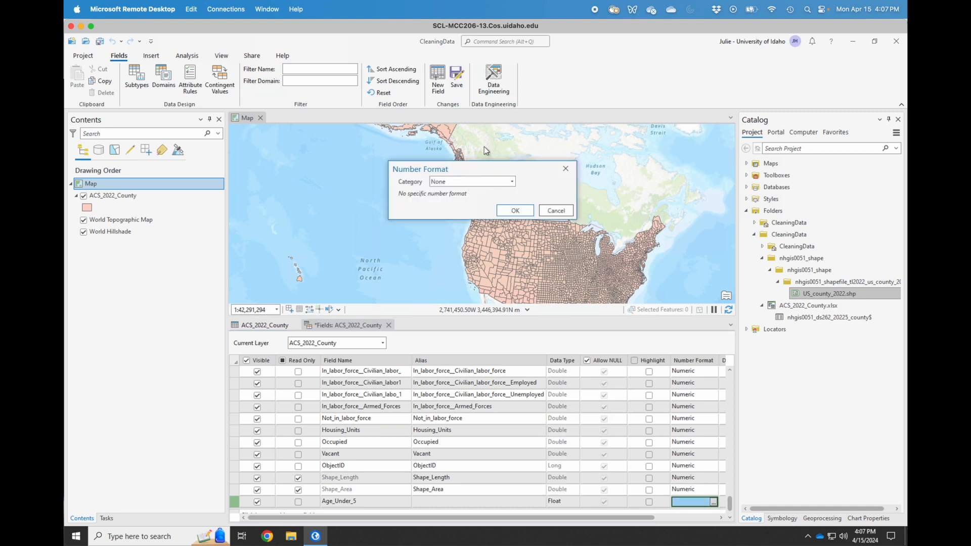
{"action": "left_click", "coordinate": [513, 182]}
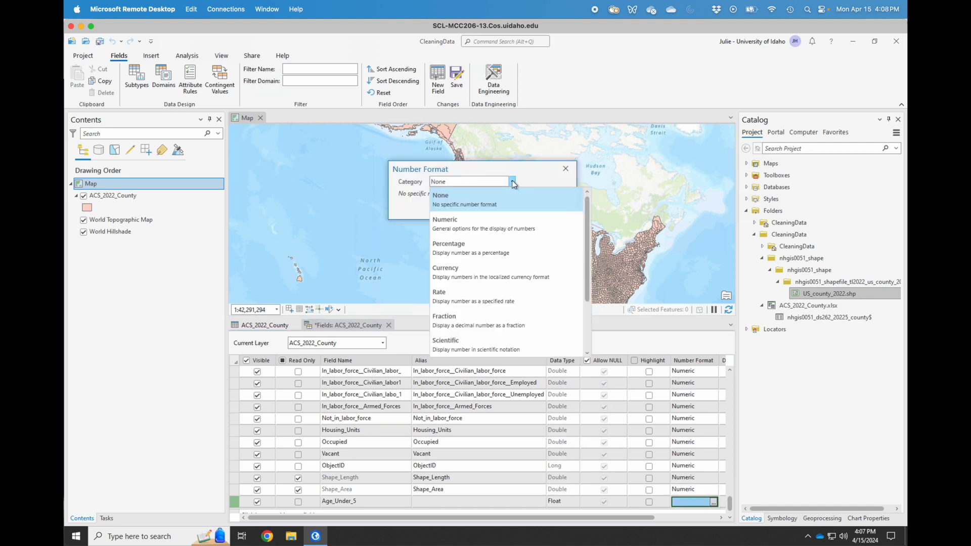
{"action": "left_click", "coordinate": [469, 247]}
{"action": "left_click", "coordinate": [403, 217]}
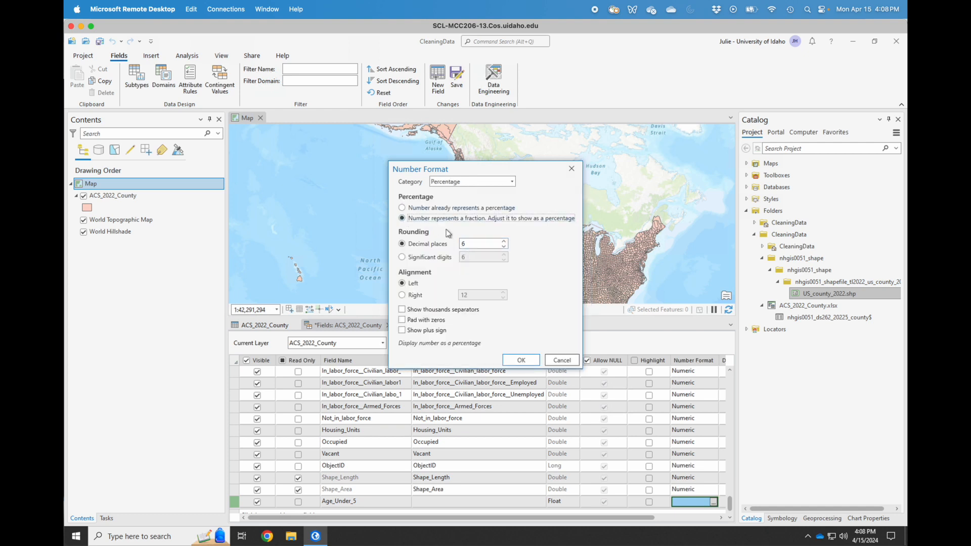
{"action": "left_click", "coordinate": [481, 243]}
{"action": "type", "text": "1"}
{"action": "left_click", "coordinate": [522, 360]}
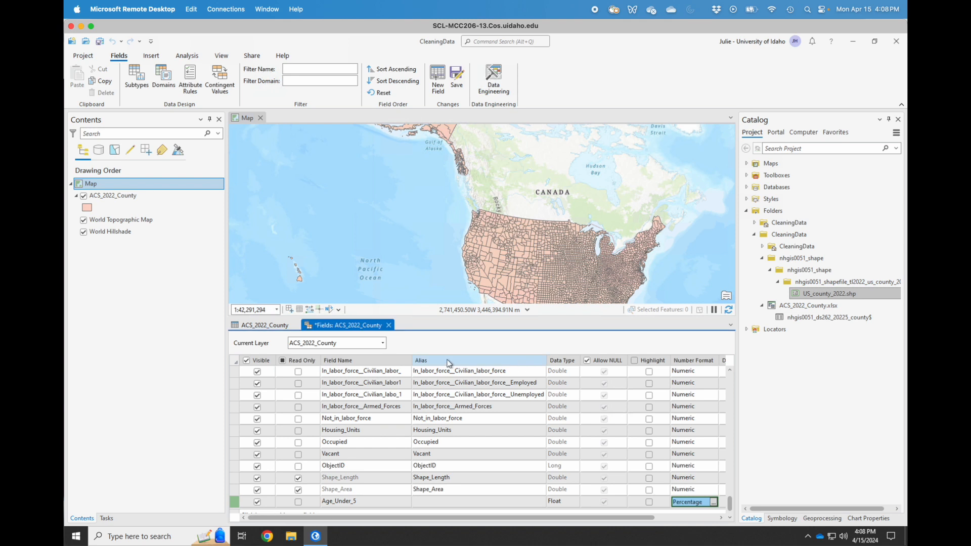
Hide the Male field and save the field changes.
{"action": "left_click_drag", "start_coordinate": [233, 500], "coordinate": [240, 402]}
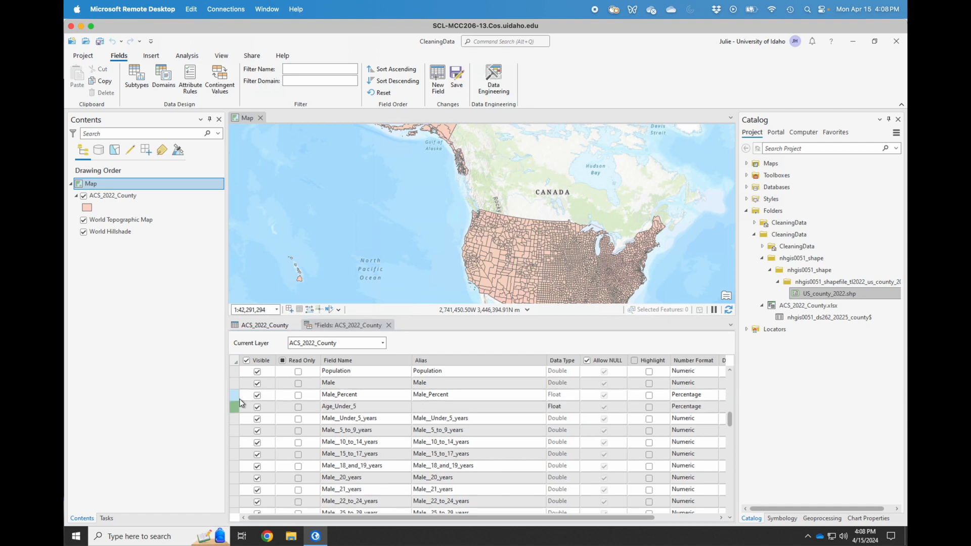
{"action": "left_click", "coordinate": [257, 388]}
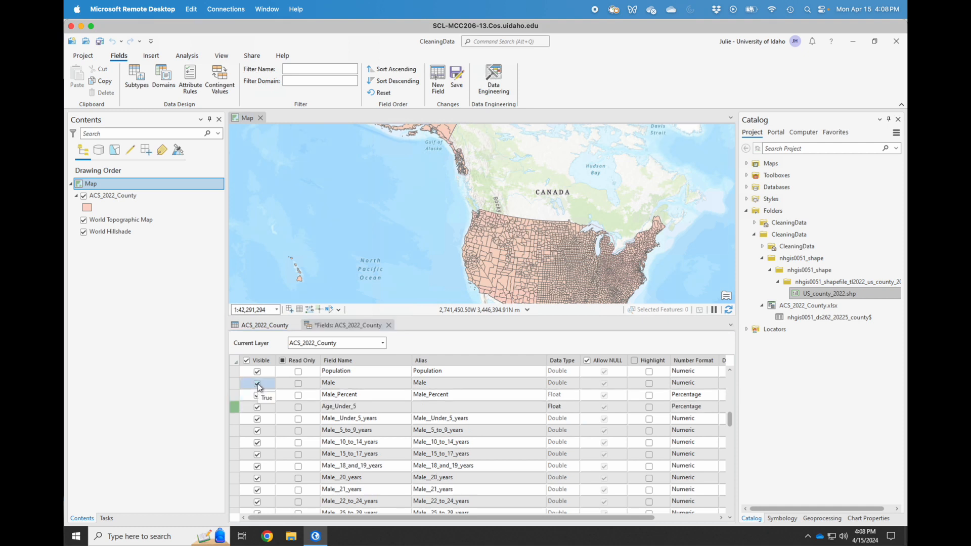
{"action": "left_click", "coordinate": [258, 385]}
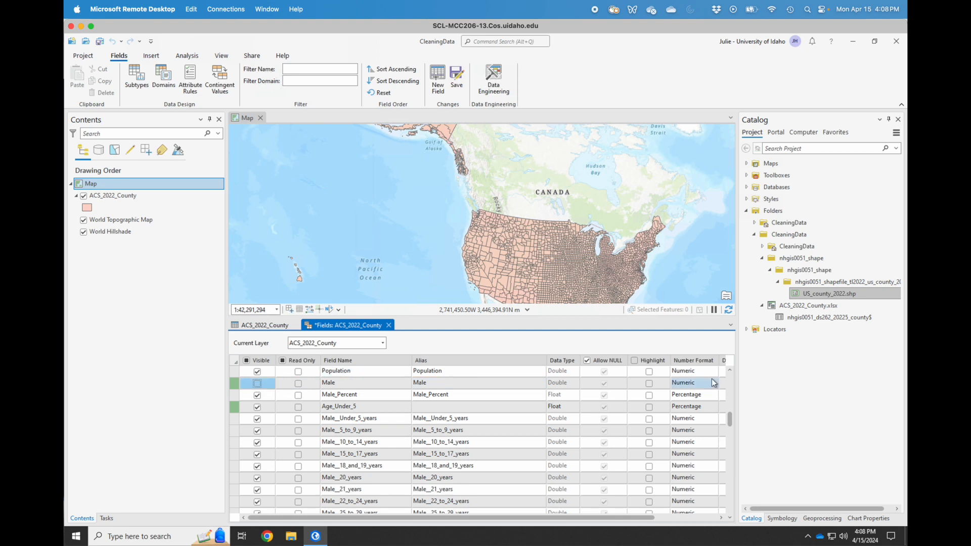
{"action": "left_click", "coordinate": [730, 371]}
{"action": "left_click", "coordinate": [730, 371]}
{"action": "left_click", "coordinate": [730, 371]}
{"action": "left_click", "coordinate": [730, 371]}
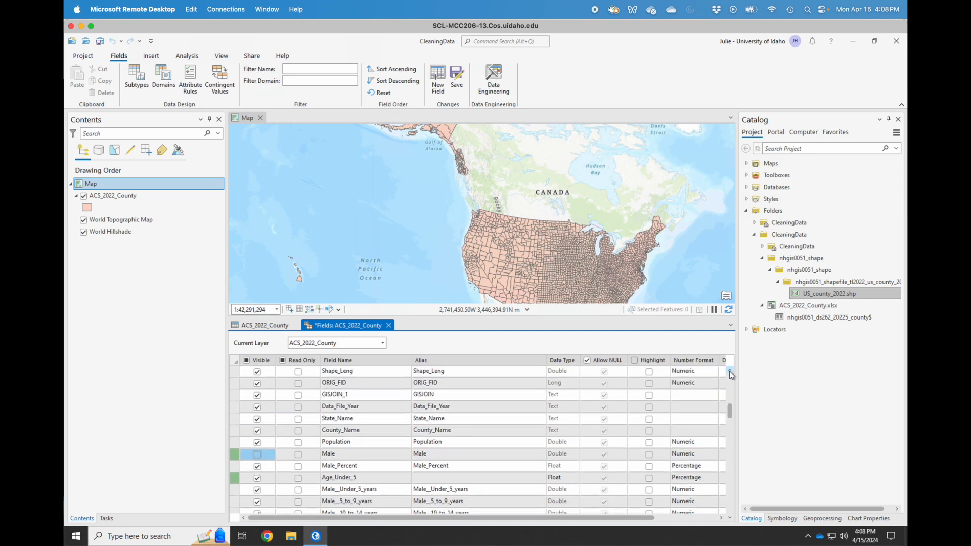
{"action": "left_click", "coordinate": [458, 73]}
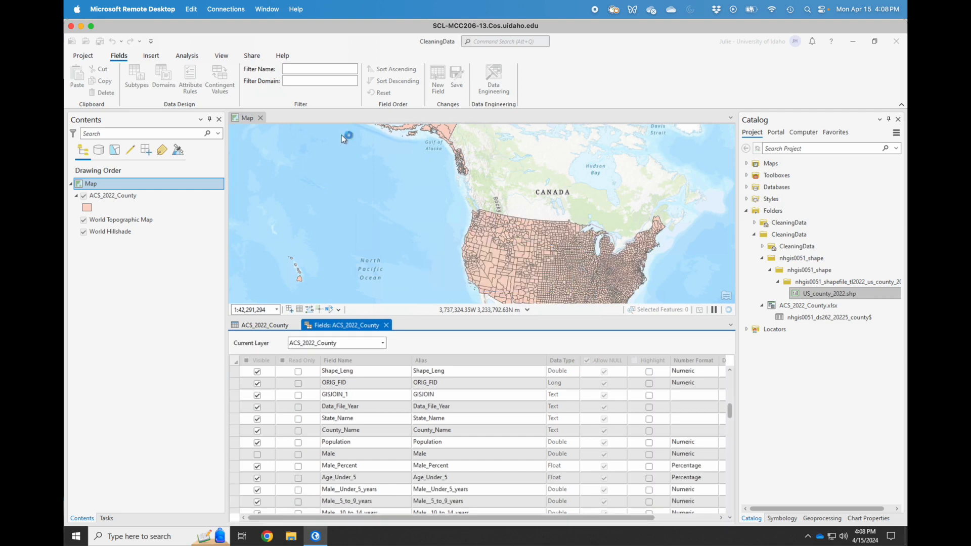
Open Calculate Field for Age_Under_5 and clear the prefilled Male/Population expression.
{"action": "left_click", "coordinate": [262, 326]}
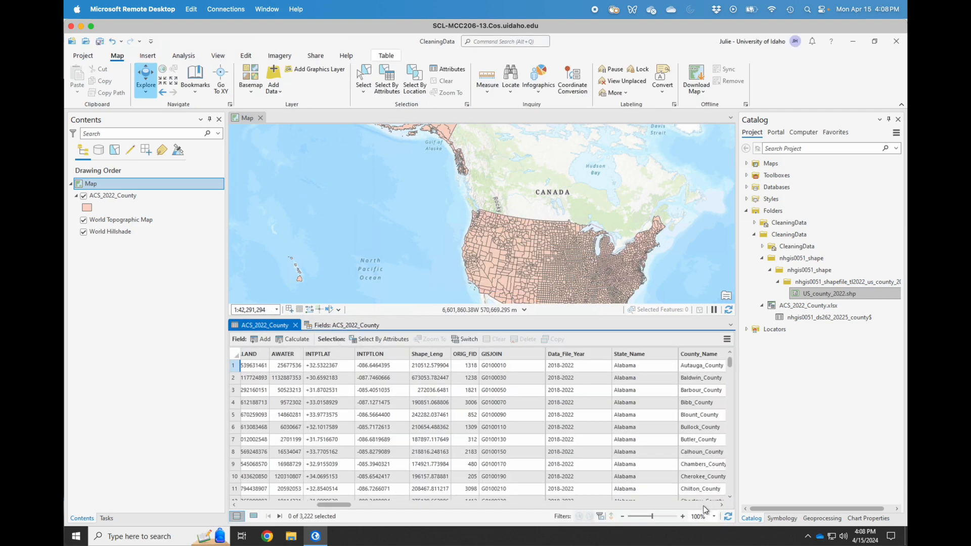
{"action": "scroll", "coordinate": [703, 506], "scroll_direction": "right", "scroll_amount": 10}
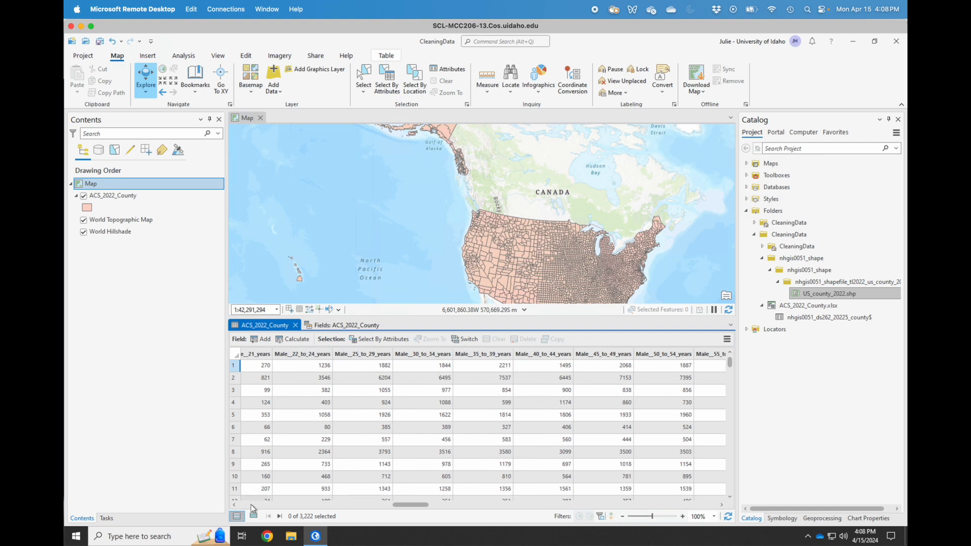
{"action": "scroll", "coordinate": [251, 512], "scroll_direction": "left", "scroll_amount": 5}
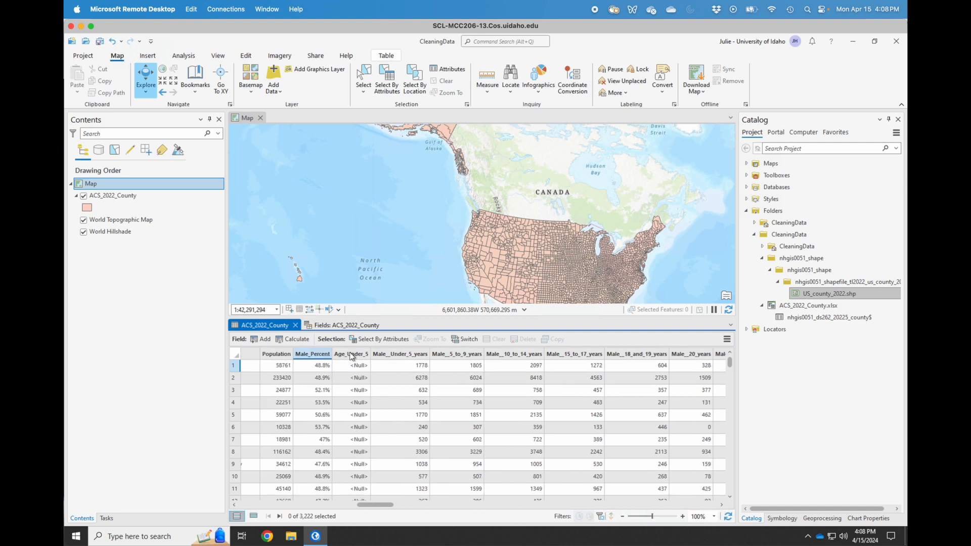
{"action": "right_click", "coordinate": [352, 357]}
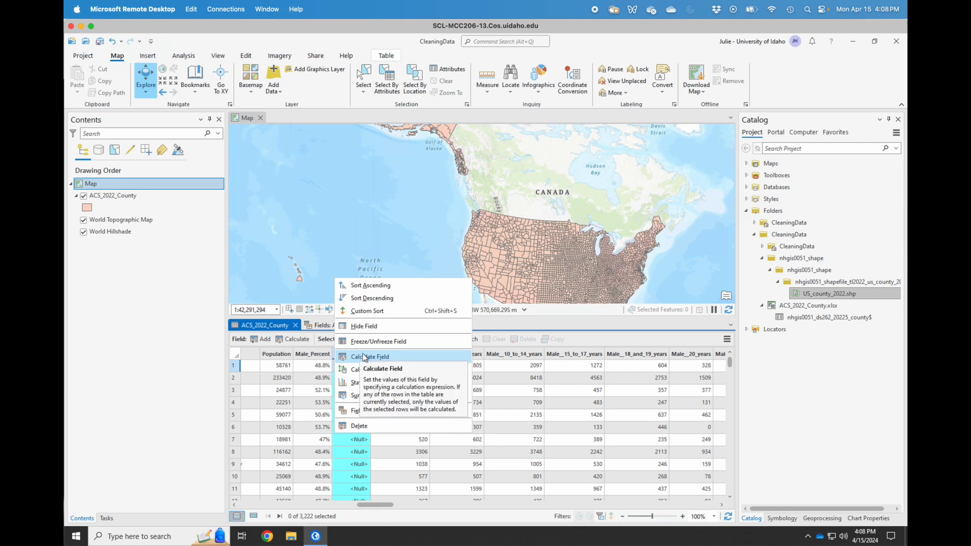
{"action": "left_click", "coordinate": [364, 358]}
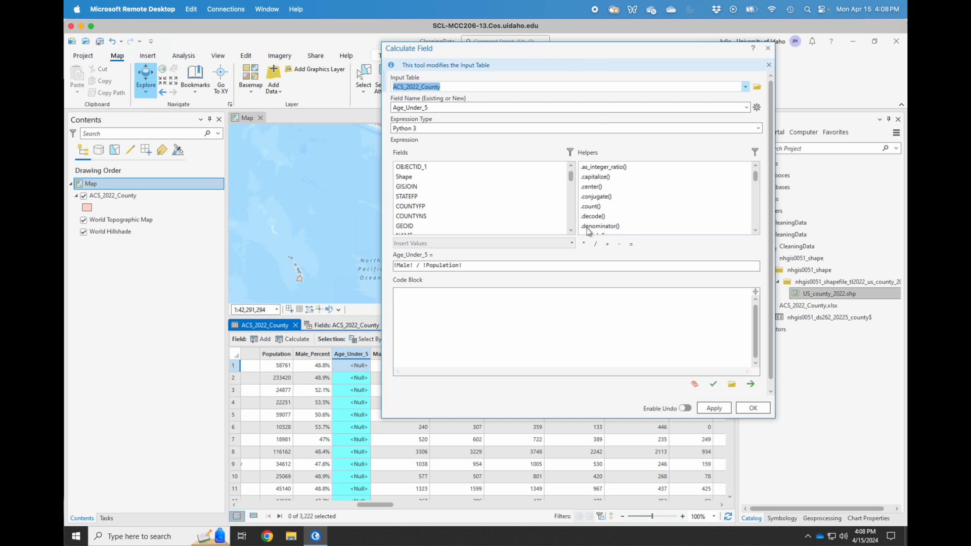
{"action": "left_click", "coordinate": [479, 265]}
{"action": "left_click_drag", "start_coordinate": [480, 265], "coordinate": [398, 252]}
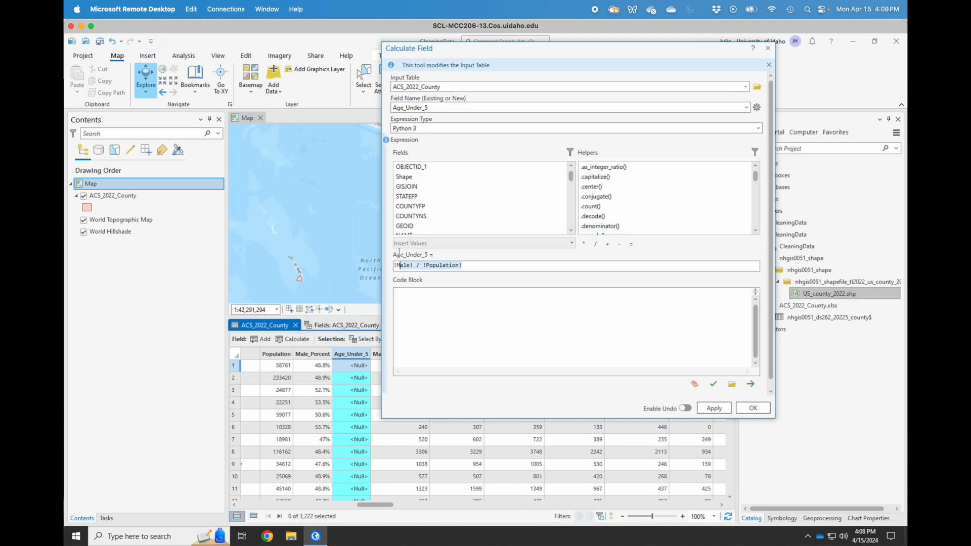
{"action": "key", "text": "BackSpace"}
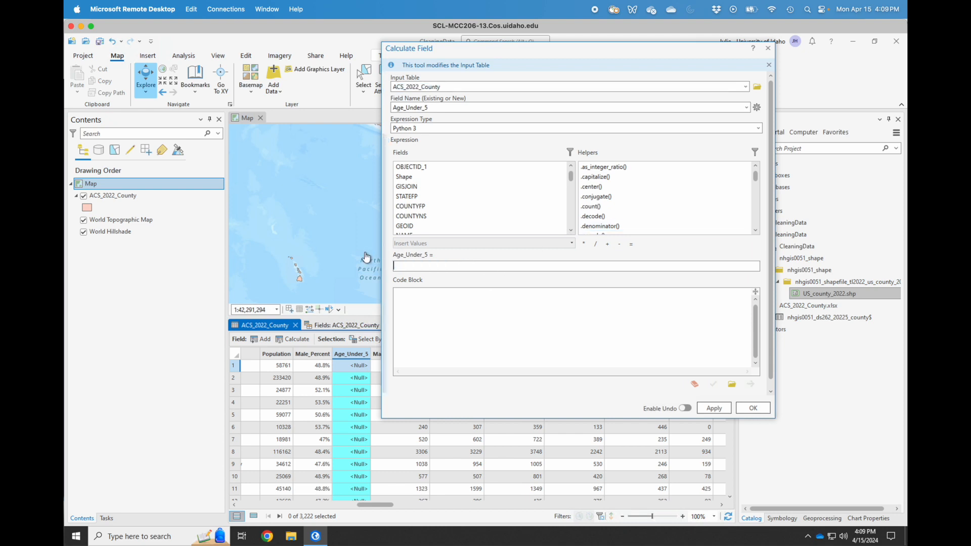
Start the expression as ( !Male__Under_5_years! + !Female__Under_5_years!
{"action": "type", "text": "("}
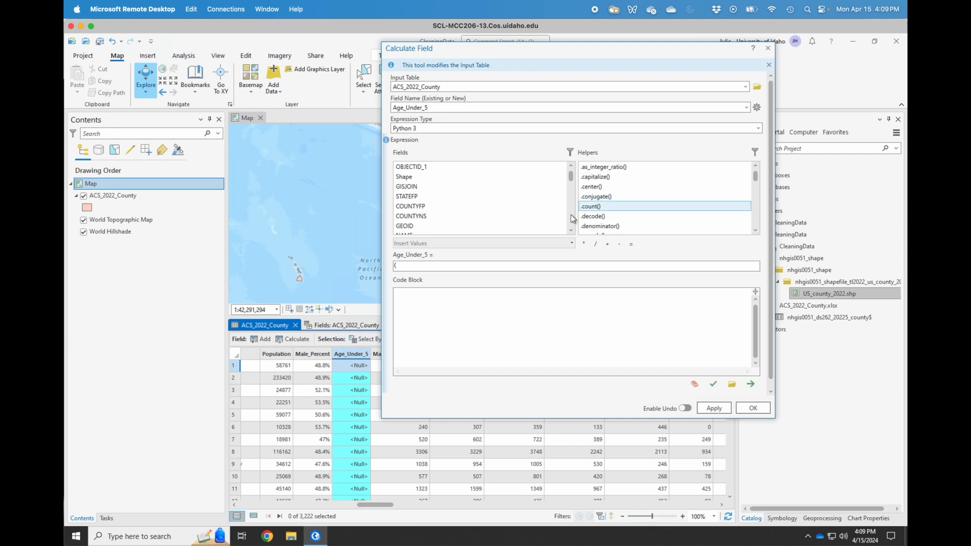
{"action": "left_click", "coordinate": [572, 219]}
{"action": "left_click", "coordinate": [572, 219]}
{"action": "left_click", "coordinate": [572, 219]}
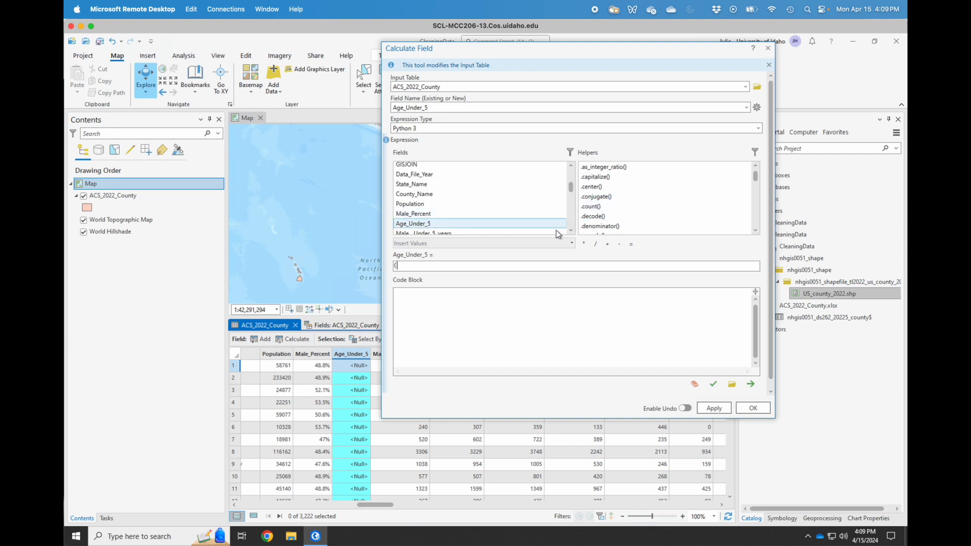
{"action": "left_click", "coordinate": [570, 231]}
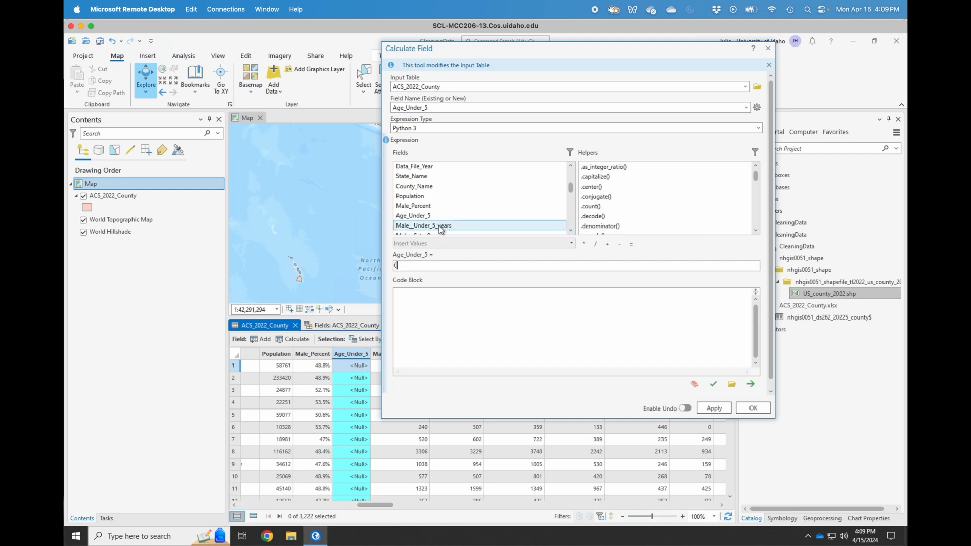
{"action": "left_click", "coordinate": [440, 226]}
{"action": "double_click", "coordinate": [441, 226]}
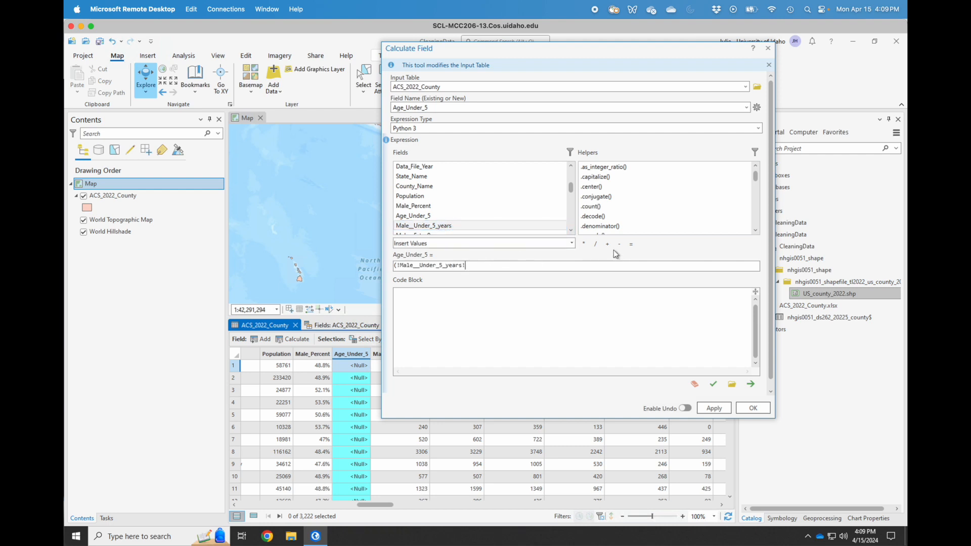
{"action": "left_click", "coordinate": [572, 220]}
{"action": "left_click", "coordinate": [572, 220]}
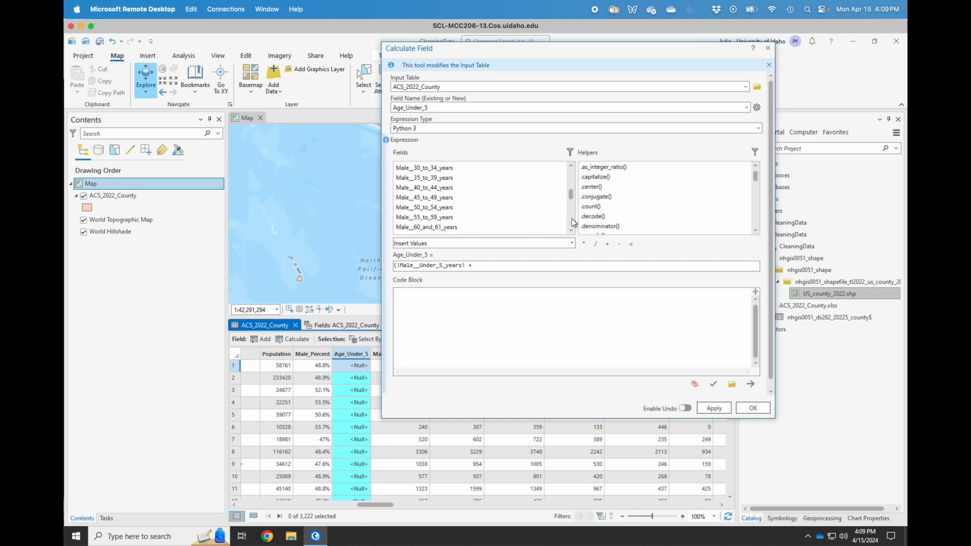
{"action": "left_click", "coordinate": [571, 220]}
{"action": "left_click", "coordinate": [571, 231]}
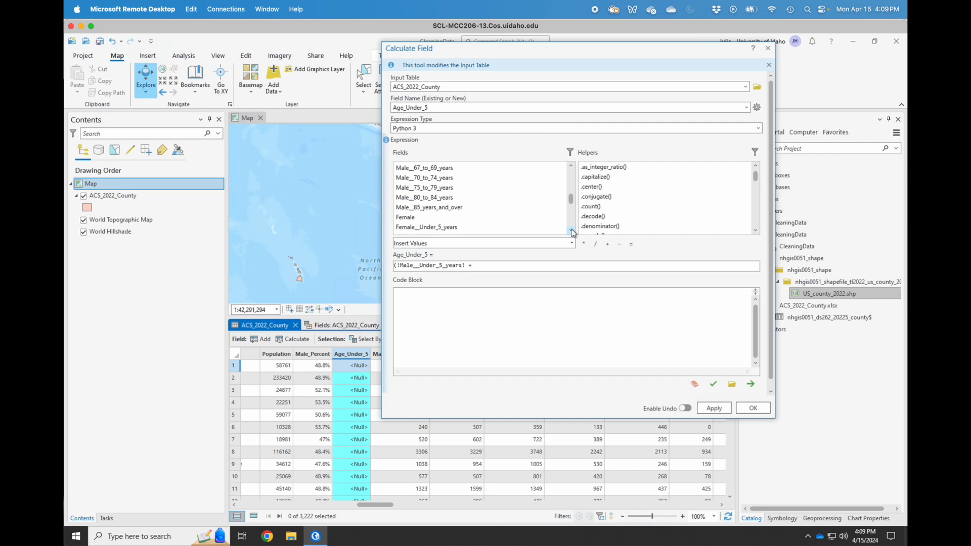
{"action": "double_click", "coordinate": [435, 227]}
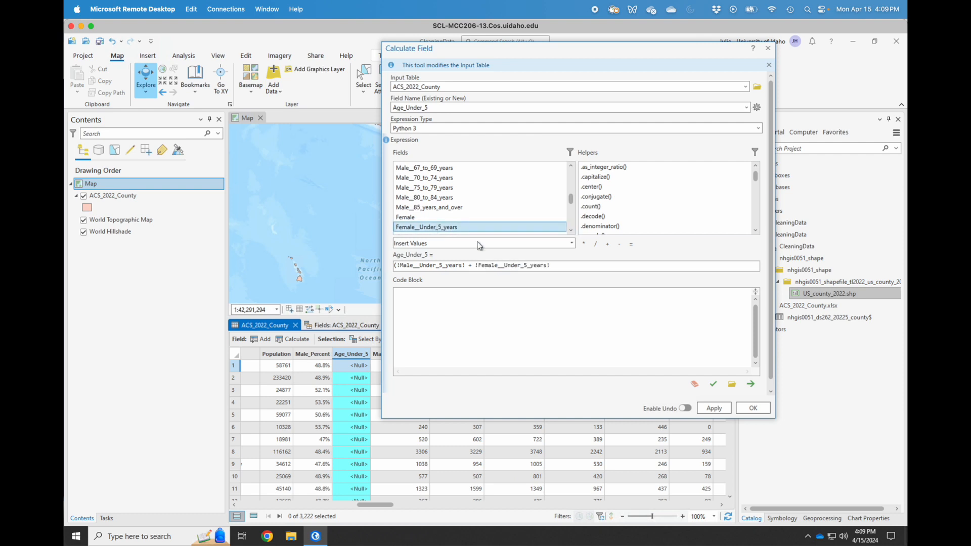
Close the parenthesis, divide by !Population!, and run the Age_Under_5 calculation.
{"action": "left_click", "coordinate": [571, 268]}
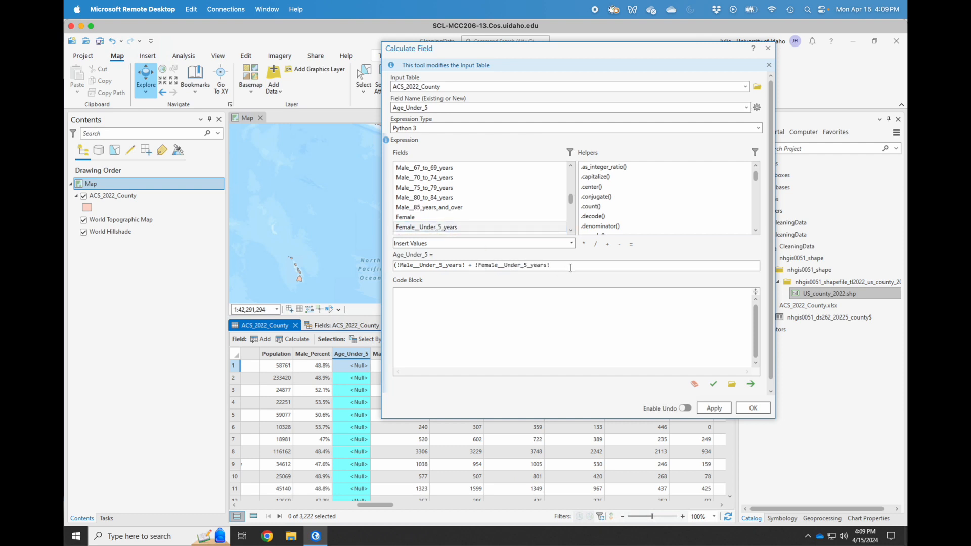
{"action": "type", "text": ")"}
{"action": "left_click", "coordinate": [596, 244]}
{"action": "scroll", "coordinate": [571, 181], "scroll_direction": "up", "scroll_amount": 5}
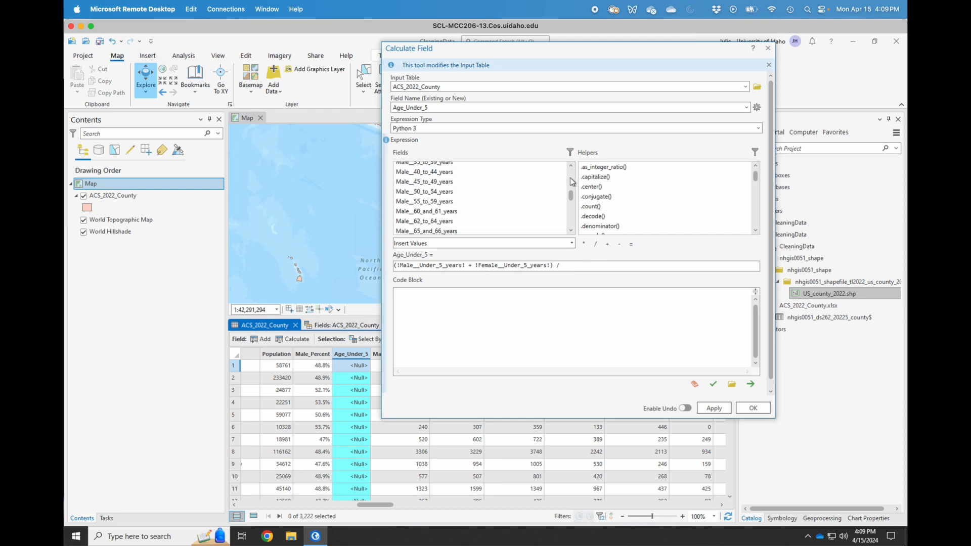
{"action": "scroll", "coordinate": [570, 178], "scroll_direction": "up", "scroll_amount": 5}
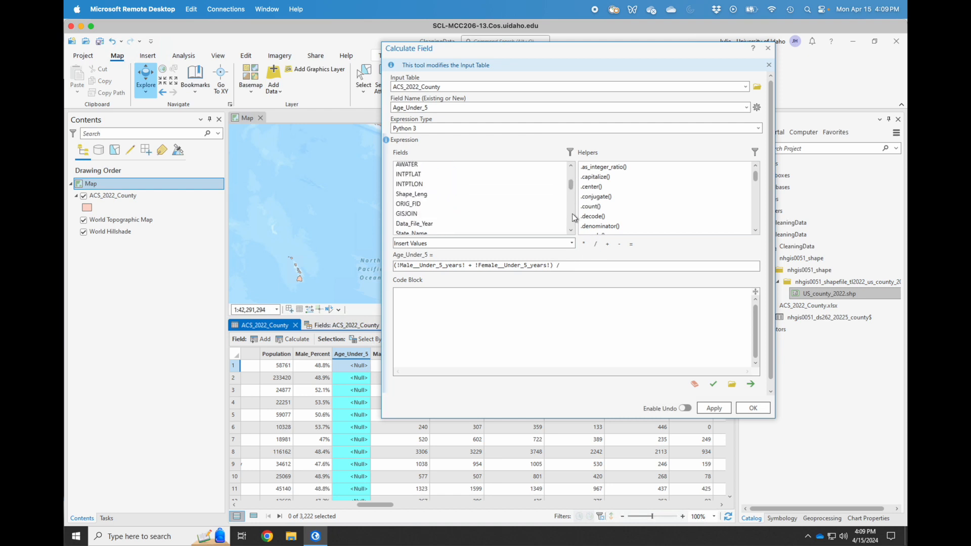
{"action": "scroll", "coordinate": [573, 218], "scroll_direction": "down", "scroll_amount": 1}
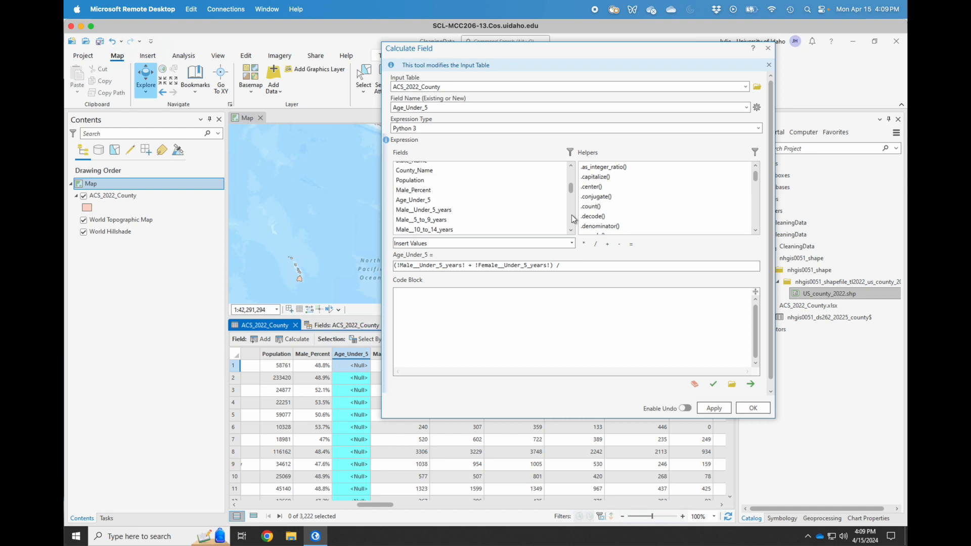
{"action": "double_click", "coordinate": [416, 181]}
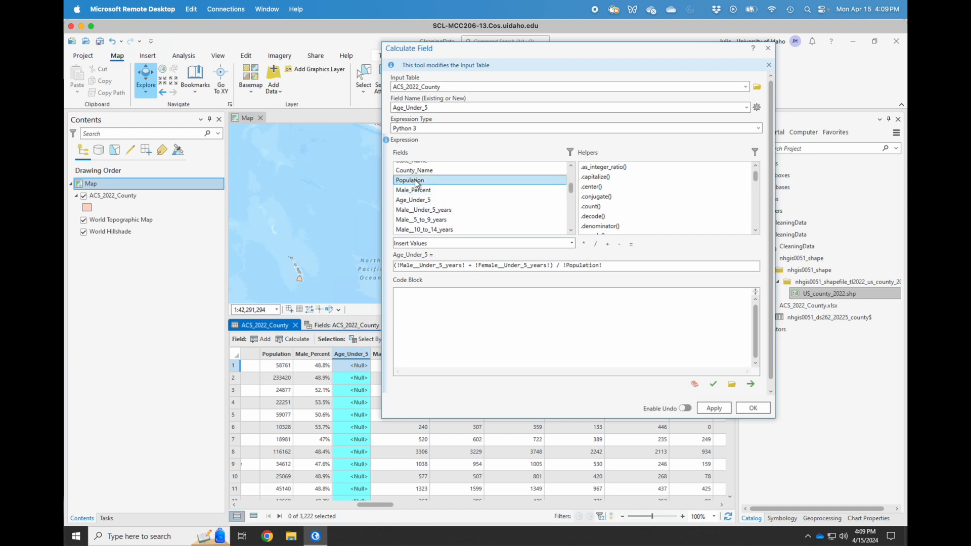
{"action": "left_click", "coordinate": [714, 408]}
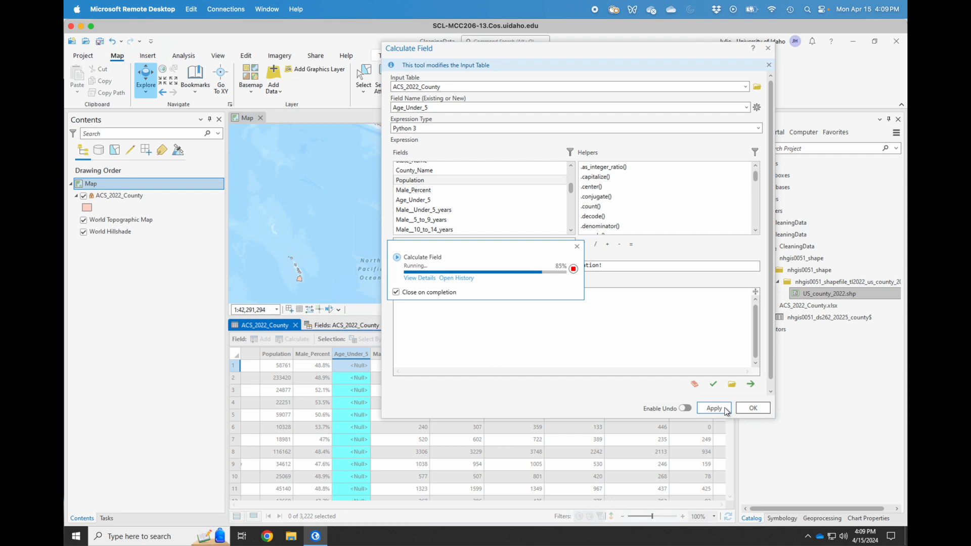
Close the finished calculation and show the ACS_2022_County field list.
{"action": "left_click", "coordinate": [754, 408]}
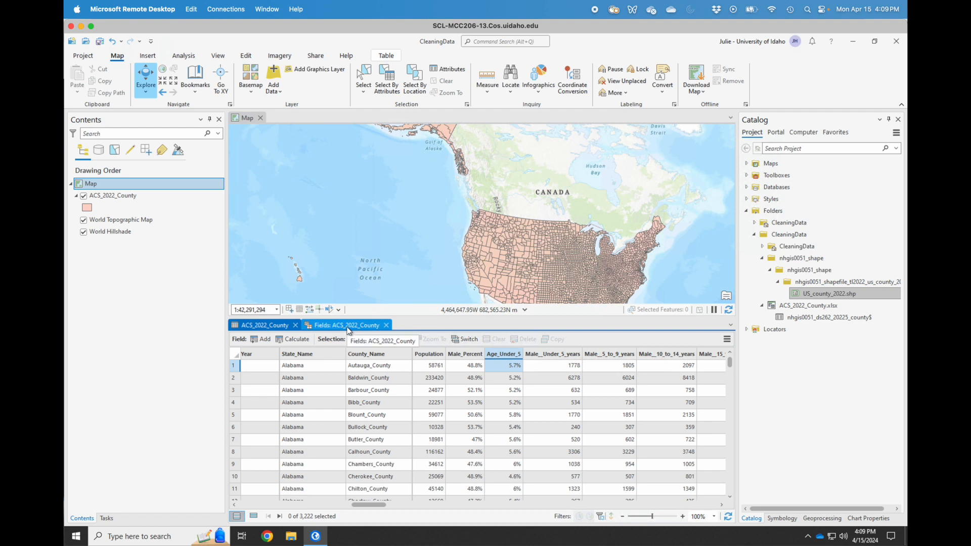
{"action": "left_click", "coordinate": [348, 327]}
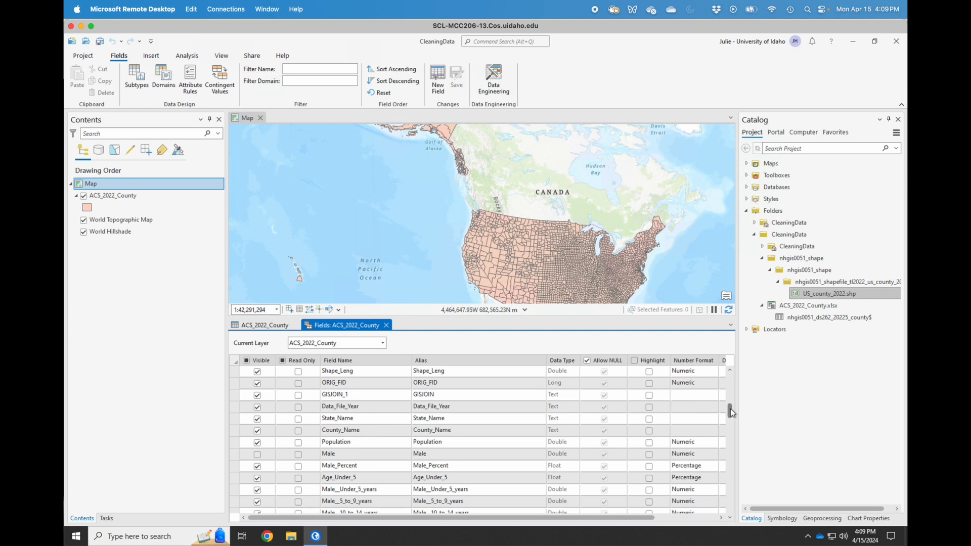
{"action": "left_click_drag", "start_coordinate": [730, 409], "coordinate": [728, 420]}
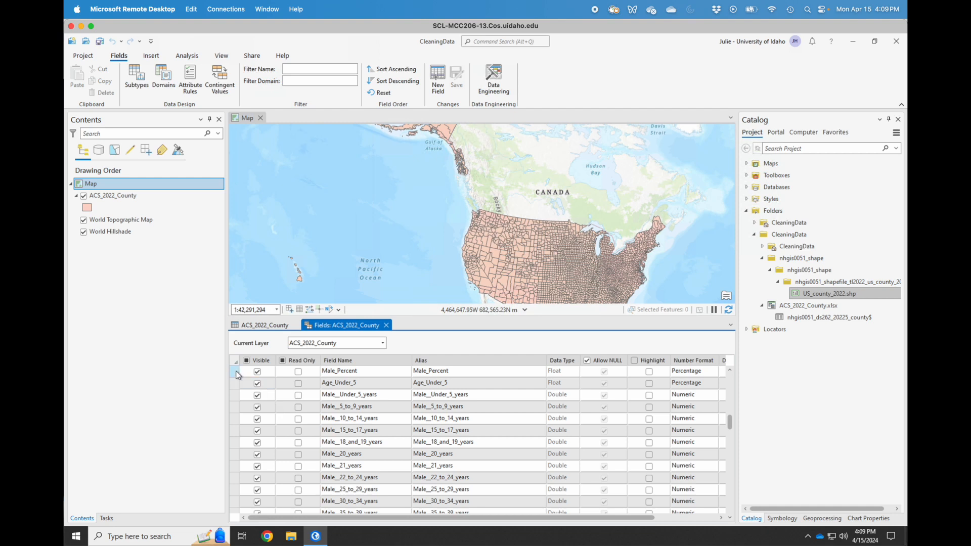
{"action": "left_click", "coordinate": [729, 372]}
{"action": "left_click", "coordinate": [729, 372]}
{"action": "left_click", "coordinate": [729, 372]}
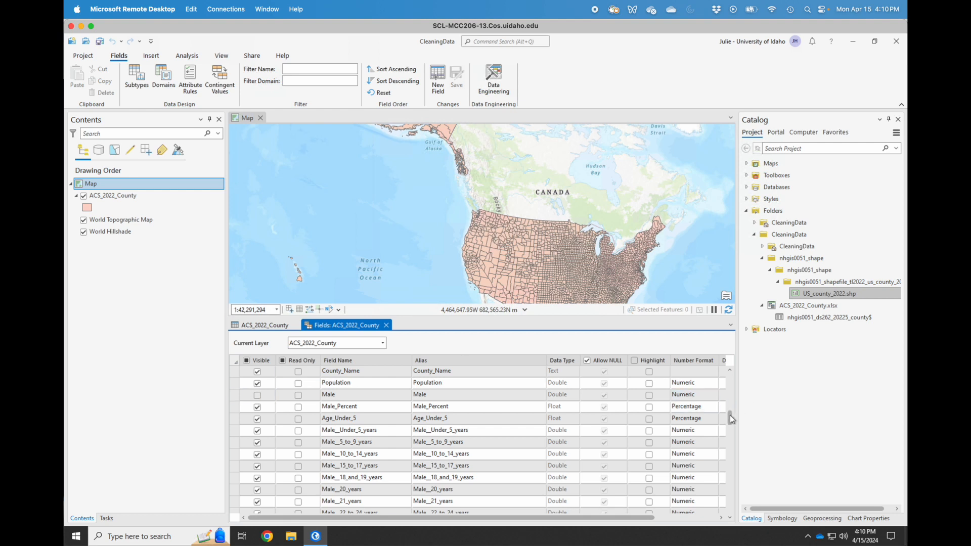
Scroll through the field list, then open the county layer's symbol settings.
{"action": "left_click", "coordinate": [730, 490]}
{"action": "left_click", "coordinate": [730, 490]}
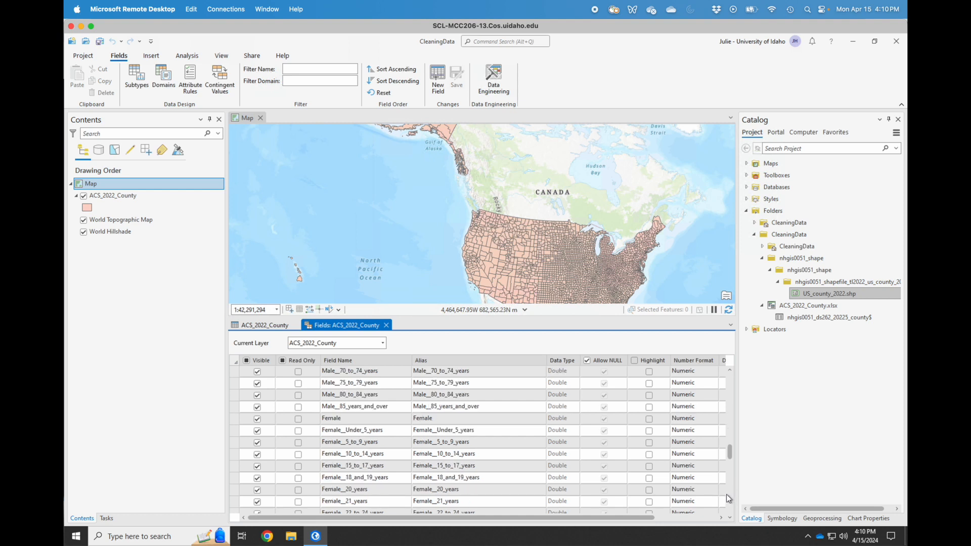
{"action": "left_click", "coordinate": [726, 493]}
{"action": "left_click", "coordinate": [726, 494]}
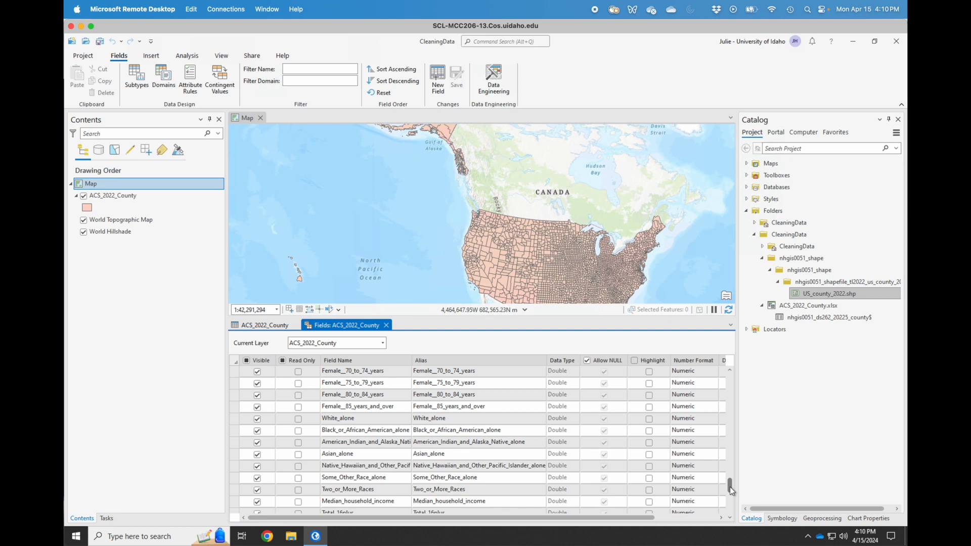
{"action": "left_click_drag", "start_coordinate": [730, 489], "coordinate": [730, 511]}
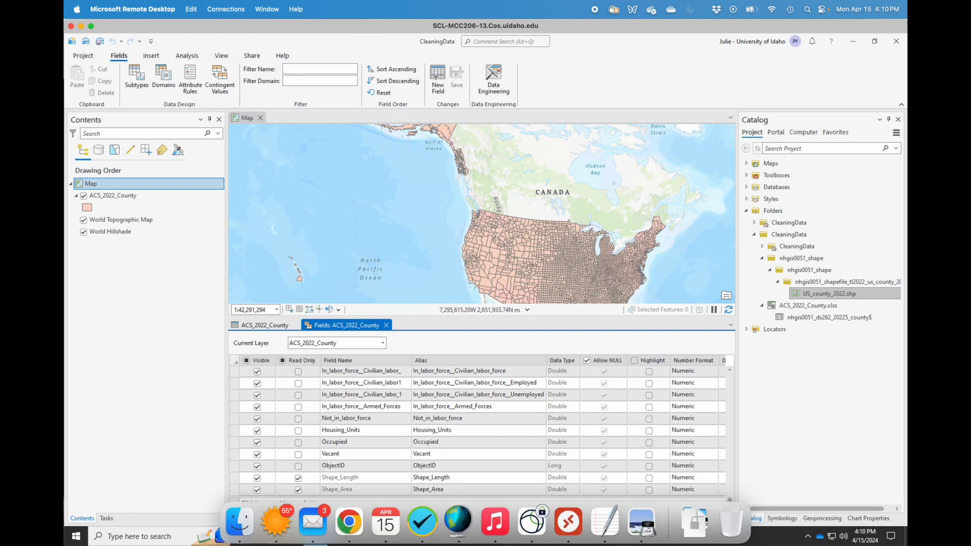
{"action": "left_click_drag", "start_coordinate": [730, 503], "coordinate": [735, 360]}
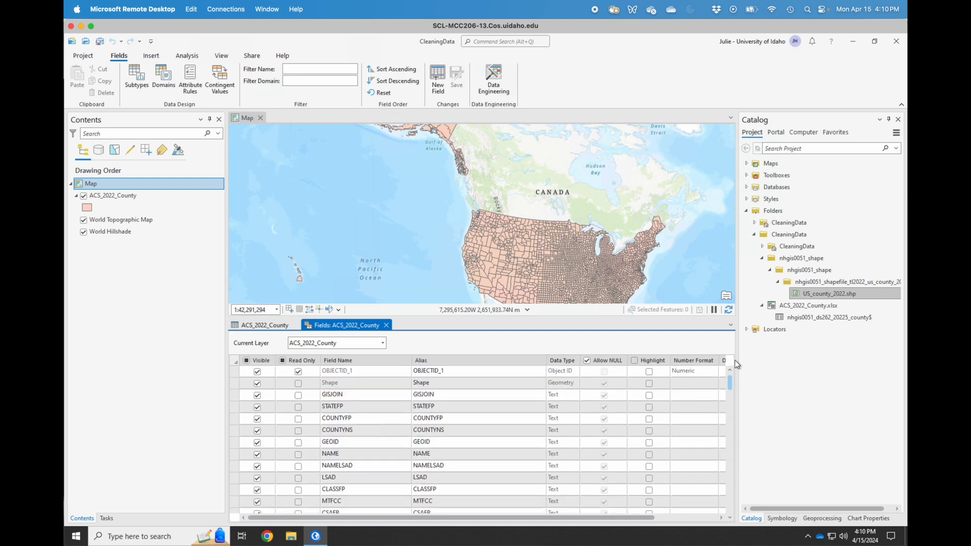
{"action": "left_click", "coordinate": [87, 208]}
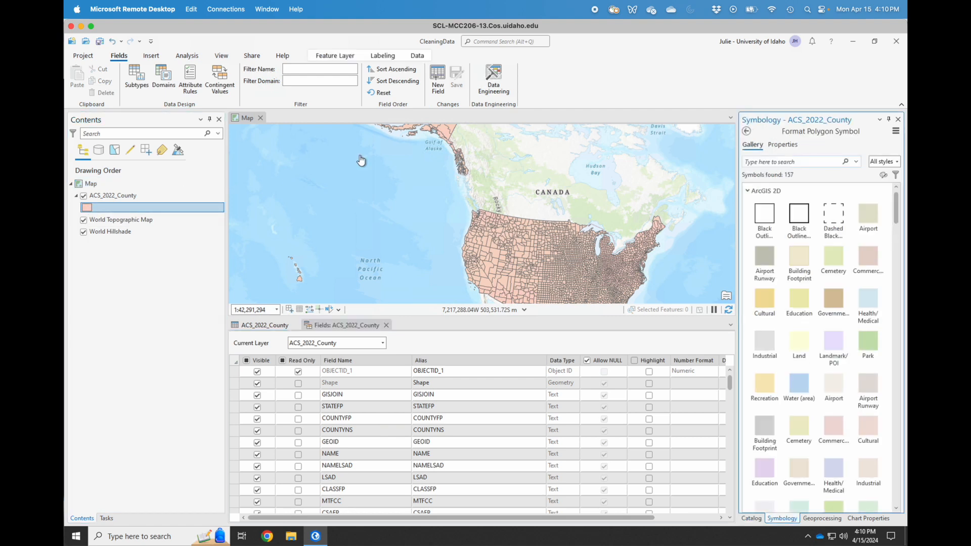
Symbolize ACS_2022_County by Unique Values on Male_Percent, declining to generate all values.
{"action": "left_click", "coordinate": [747, 132]}
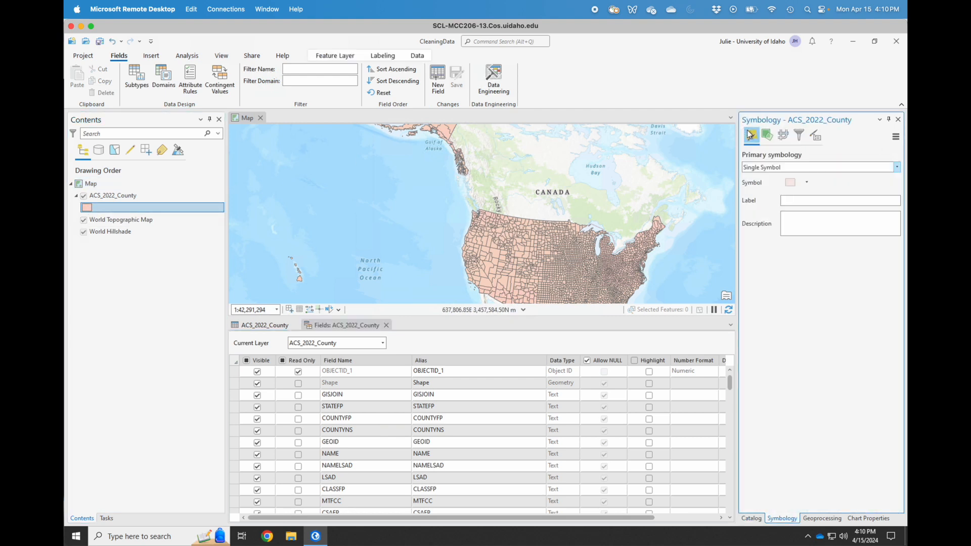
{"action": "left_click", "coordinate": [811, 167]}
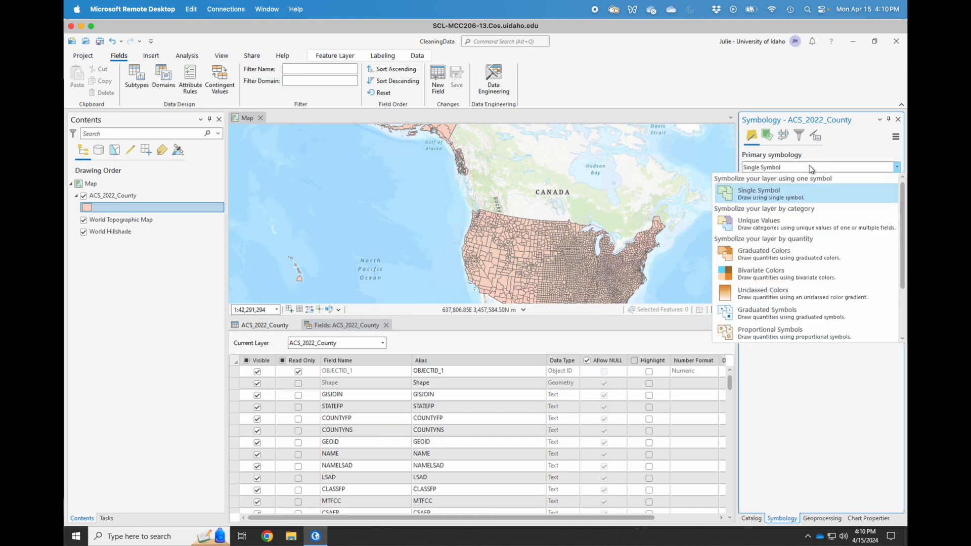
{"action": "left_click", "coordinate": [796, 223]}
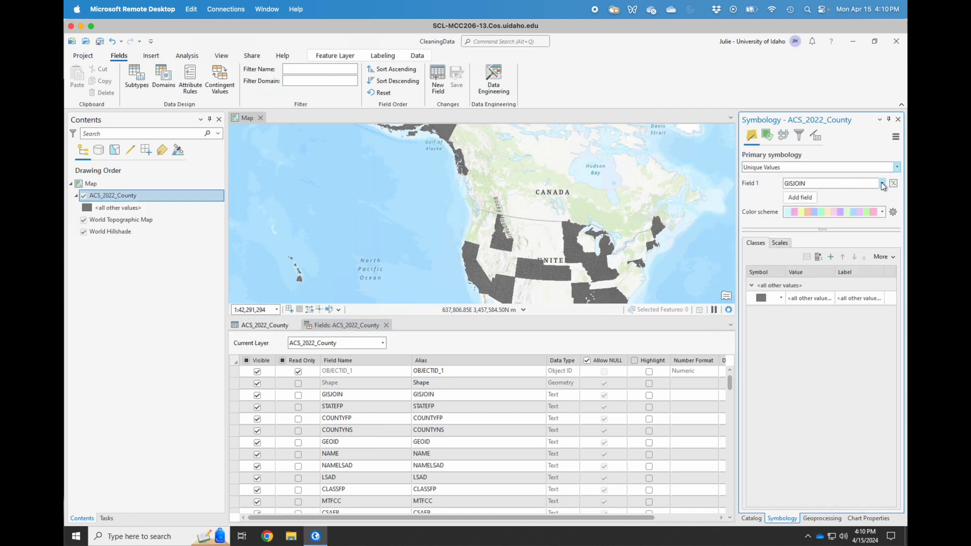
{"action": "left_click", "coordinate": [882, 184]}
{"action": "scroll", "coordinate": [815, 281], "scroll_direction": "down", "scroll_amount": 15}
{"action": "scroll", "coordinate": [905, 206], "scroll_direction": "up", "scroll_amount": 6}
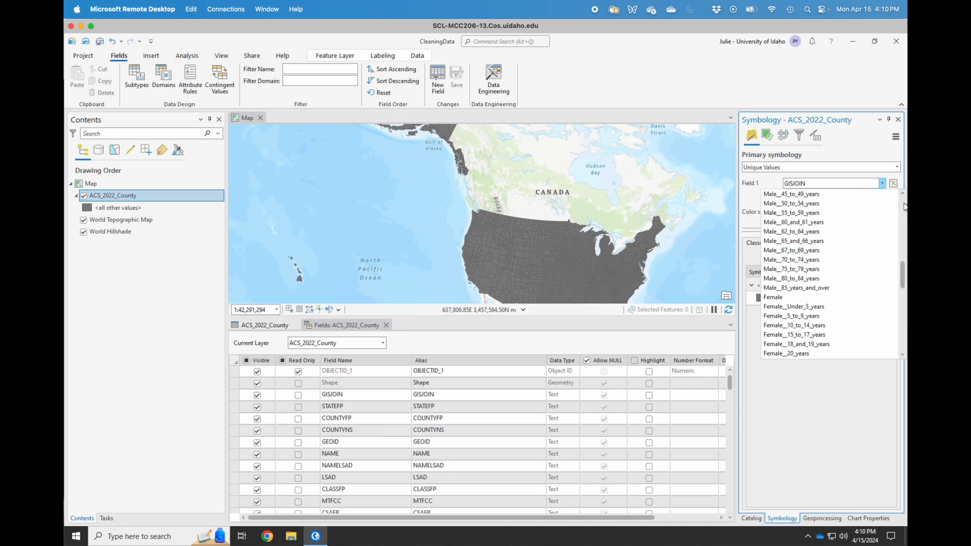
{"action": "scroll", "coordinate": [905, 207], "scroll_direction": "up", "scroll_amount": 6}
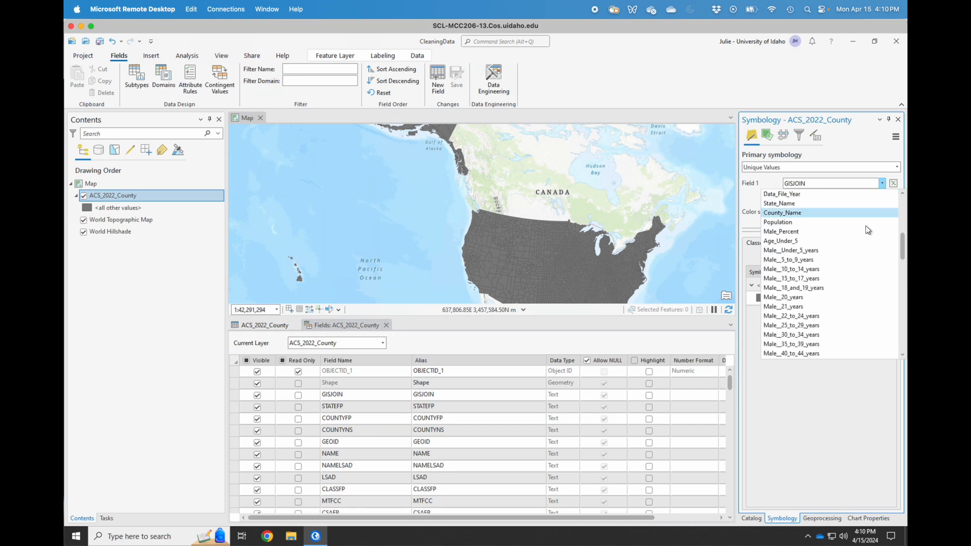
{"action": "left_click", "coordinate": [833, 231]}
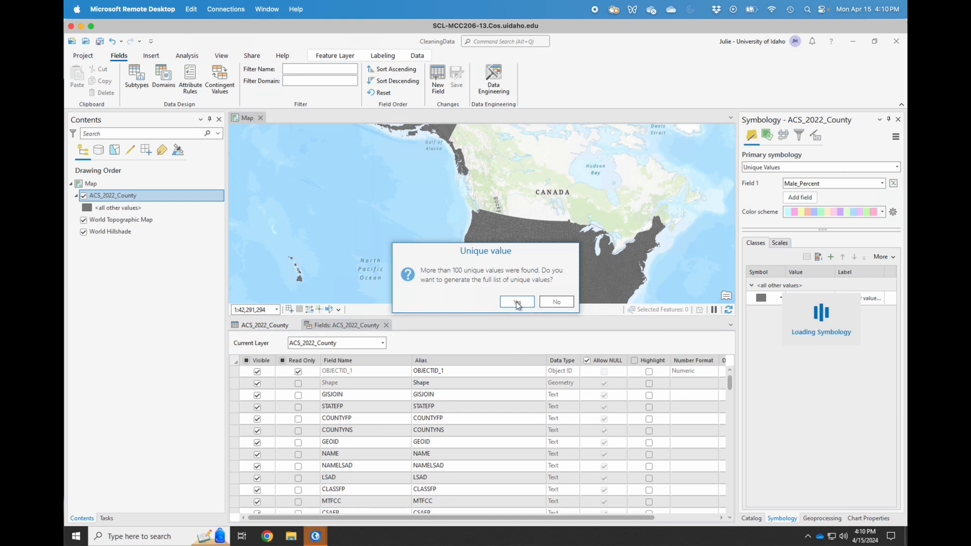
{"action": "left_click", "coordinate": [556, 302]}
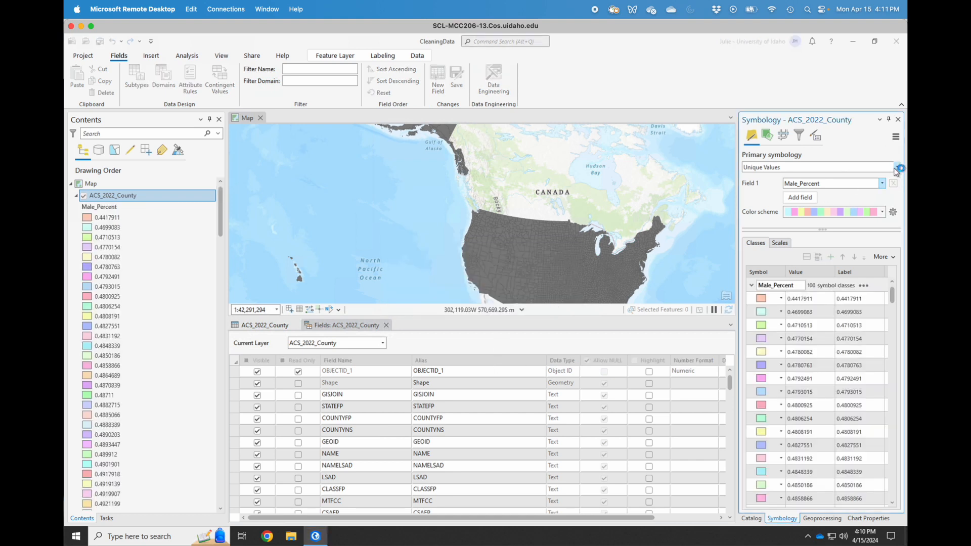
{"action": "left_click", "coordinate": [896, 168]}
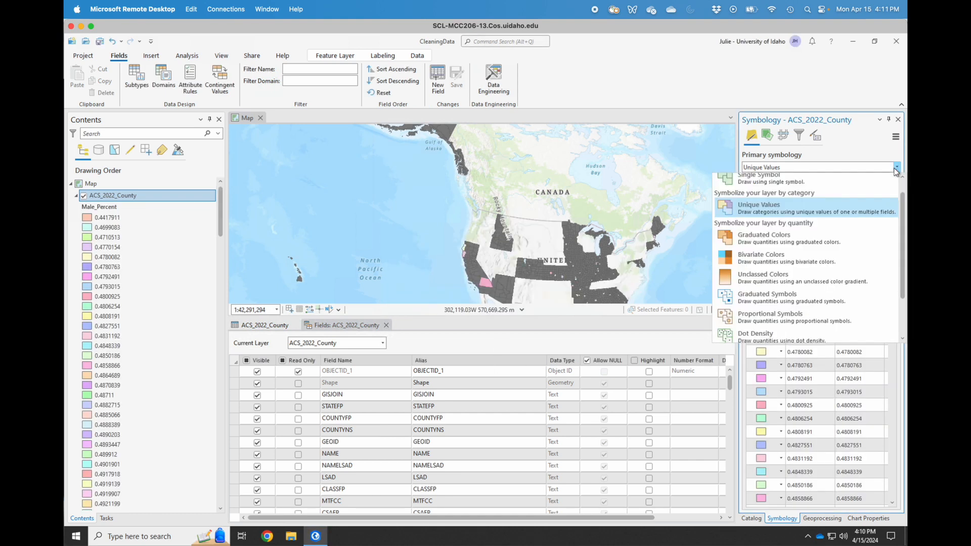
Switch the symbology to Graduated Colors classified on Male_Percent.
{"action": "left_click", "coordinate": [823, 250]}
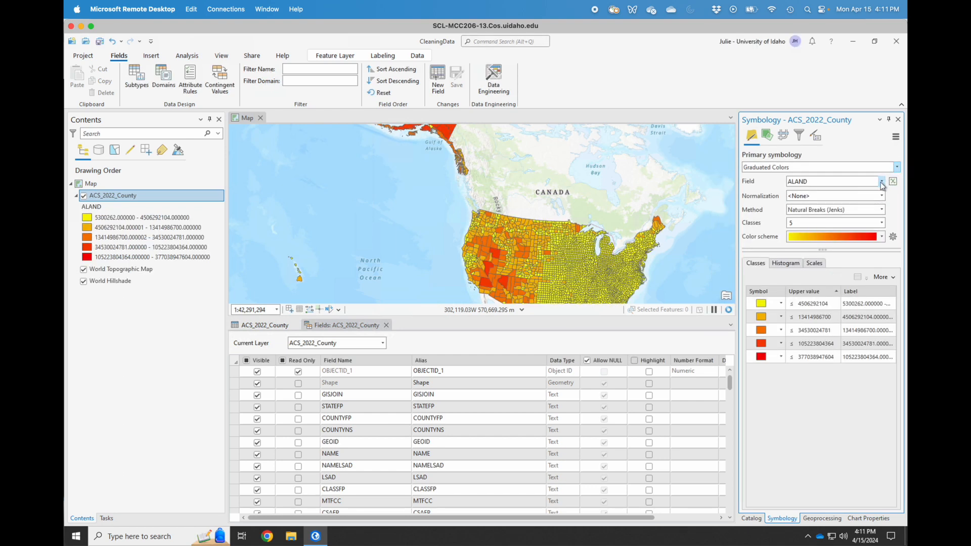
{"action": "left_click", "coordinate": [881, 181]}
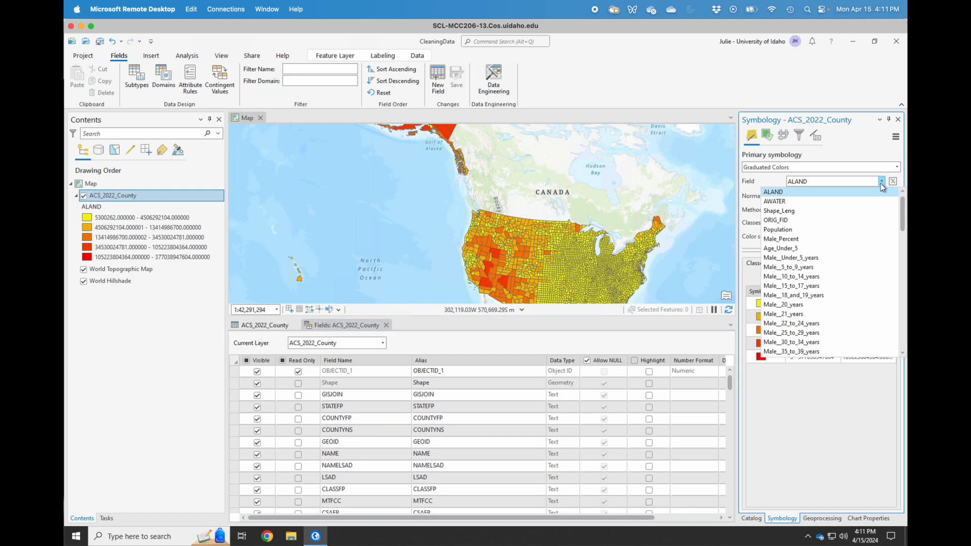
{"action": "left_click", "coordinate": [841, 239]}
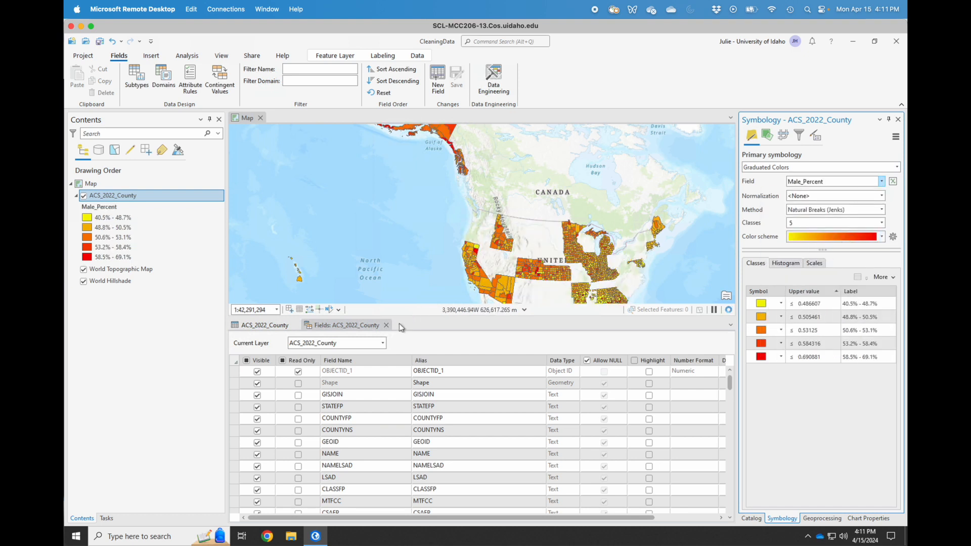
Close the attribute table and field list, then zoom and pan to the contiguous US.
{"action": "left_click", "coordinate": [296, 326]}
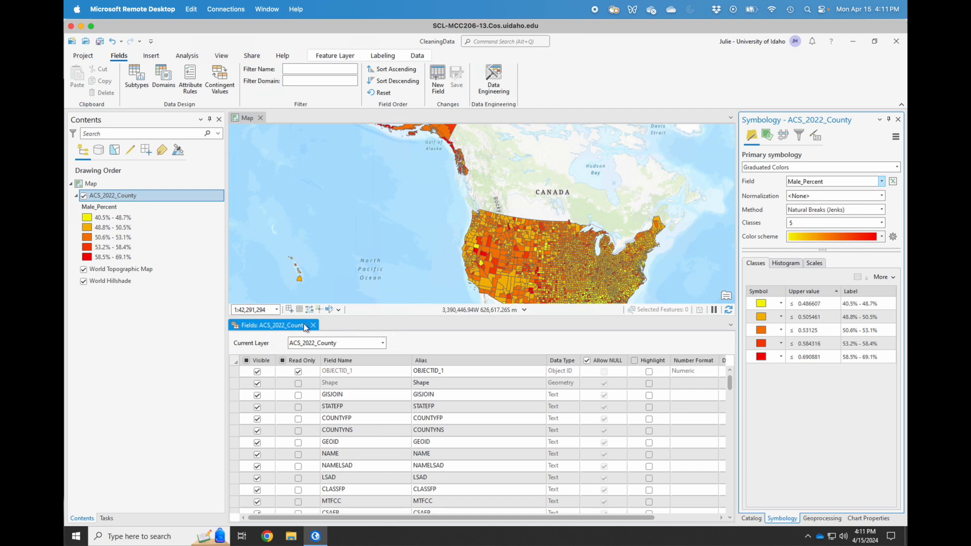
{"action": "left_click", "coordinate": [313, 327]}
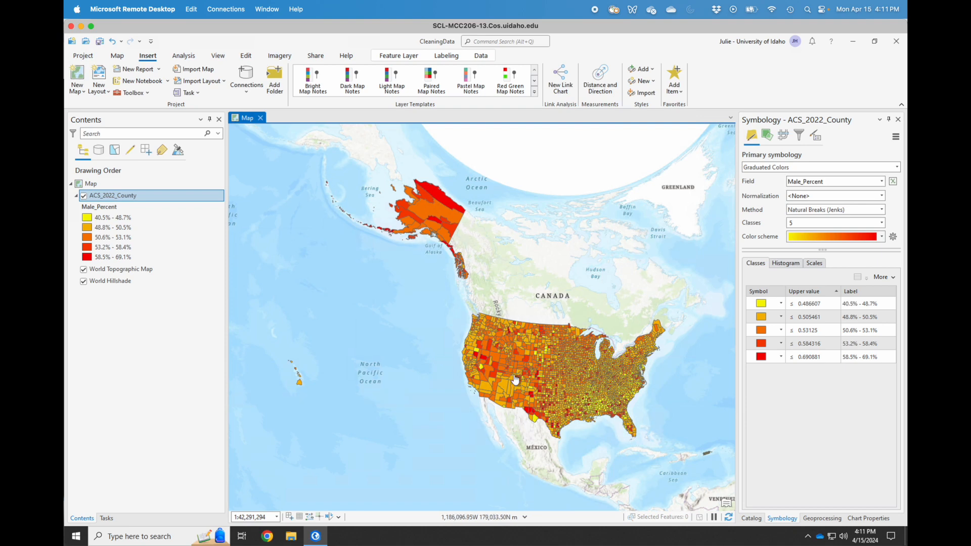
{"action": "scroll", "coordinate": [515, 379], "scroll_direction": "up", "scroll_amount": 3}
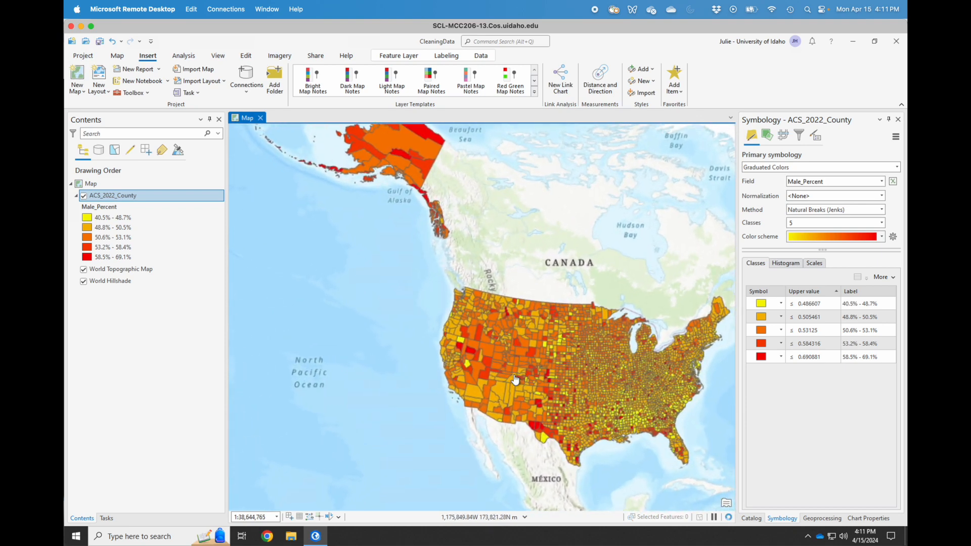
{"action": "scroll", "coordinate": [535, 252], "scroll_direction": "up", "scroll_amount": 5}
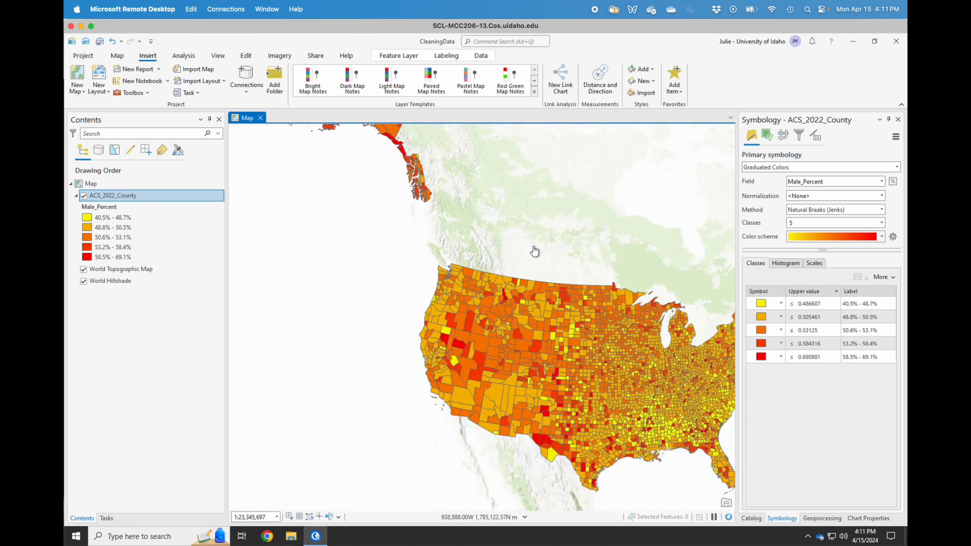
{"action": "left_click_drag", "start_coordinate": [535, 251], "coordinate": [387, 202]}
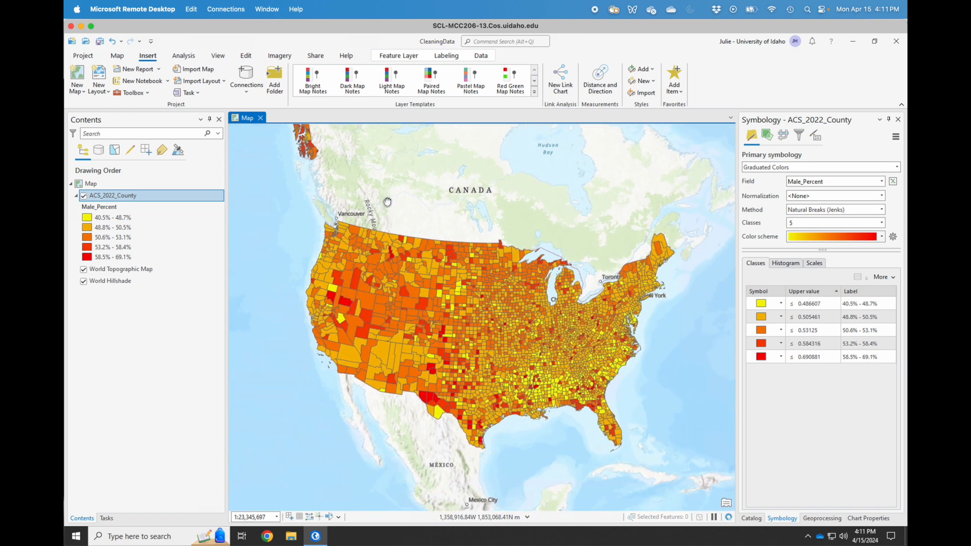